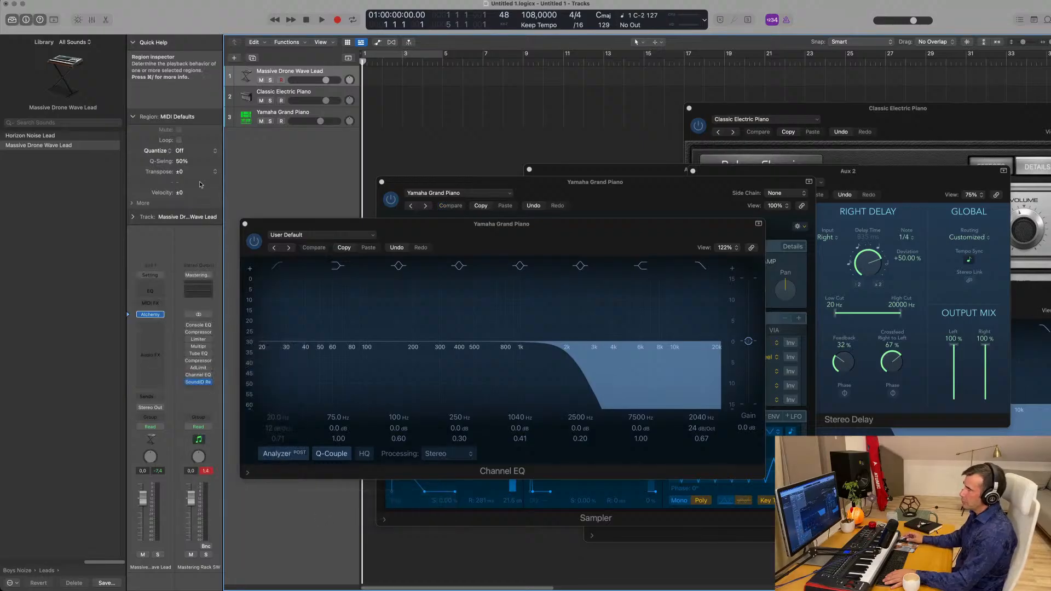
# Load the Audio-Technica ATH-M70X Wired Average calibration profile in the SoundID Reference plug-in on the stereo output.
pyautogui.click(198, 383)
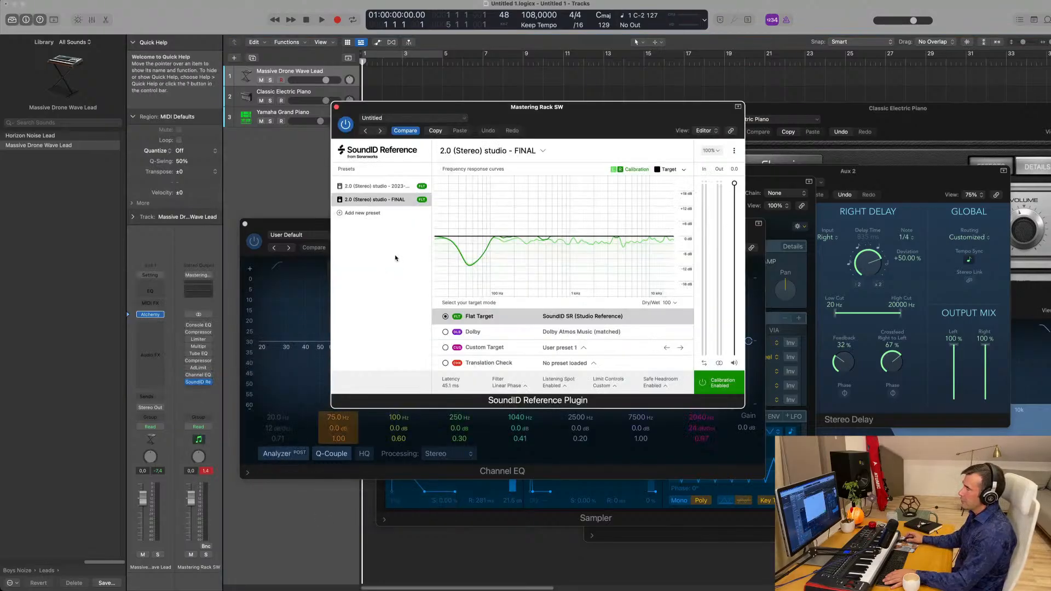
pyautogui.click(530, 149)
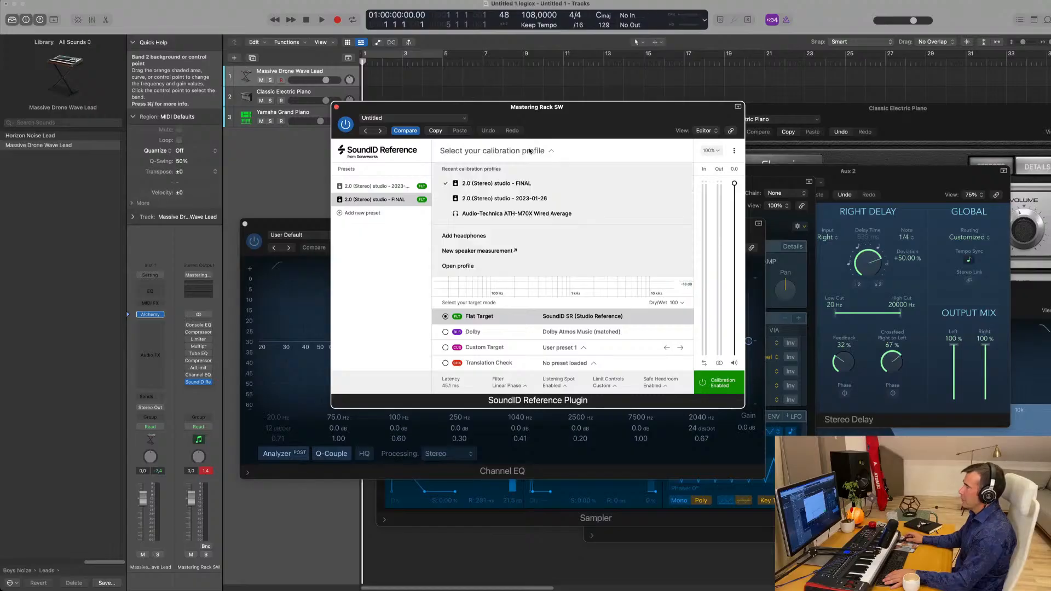
pyautogui.click(509, 215)
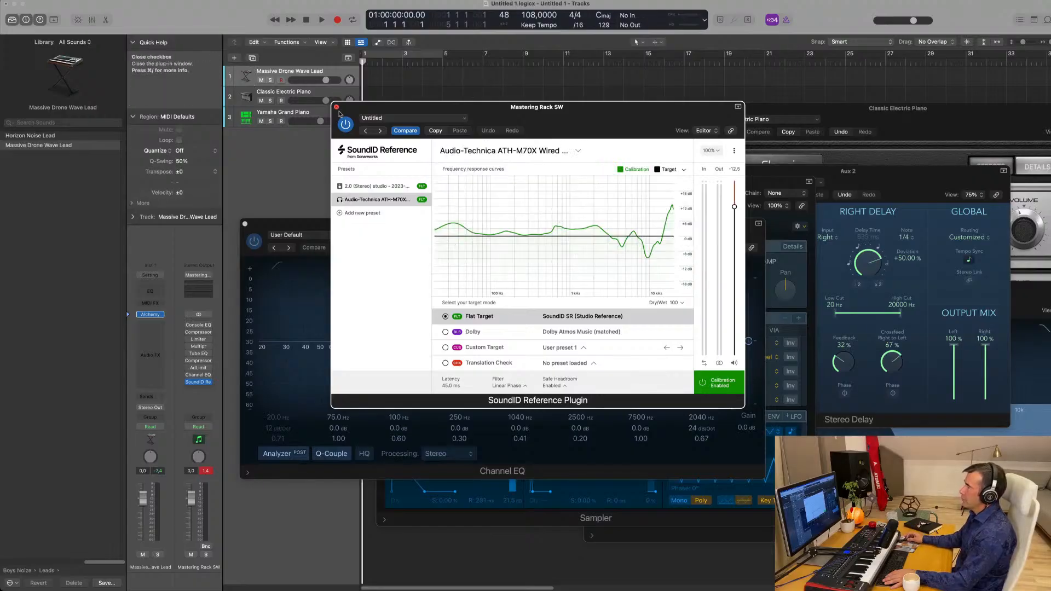
# Disable Safe Headroom in SoundID Reference, set its output level to 0.0, and close the plug-in.
pyautogui.click(554, 386)
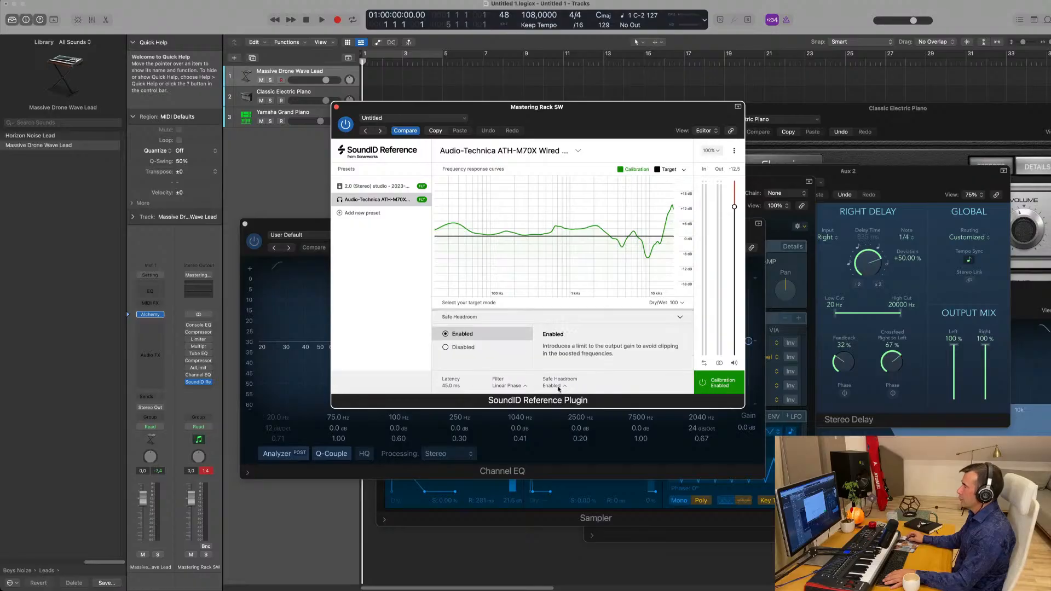
pyautogui.click(446, 348)
pyautogui.moveTo(735, 203); pyautogui.dragTo(752, 136)
pyautogui.moveTo(560, 108); pyautogui.dragTo(650, 104)
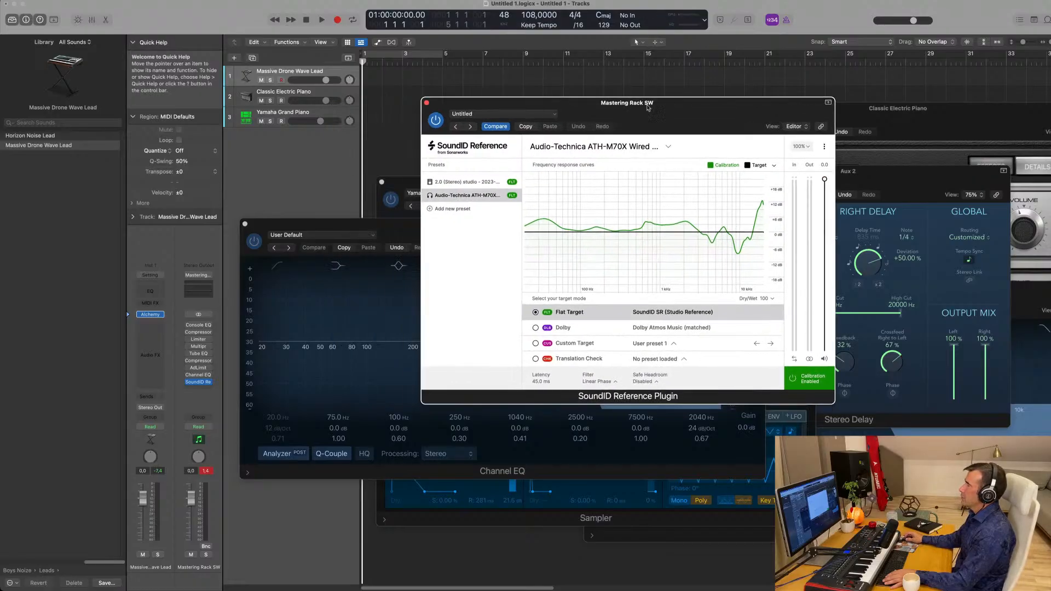
pyautogui.click(426, 104)
pyautogui.moveTo(469, 239); pyautogui.dragTo(541, 231)
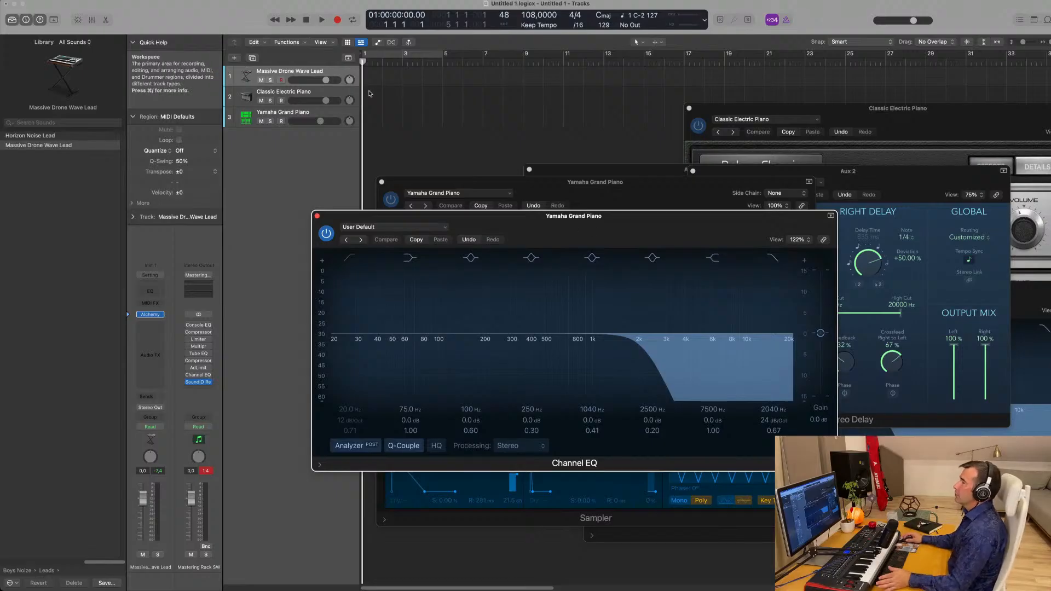
# Arm the Classic Electric Piano and Yamaha Grand Piano tracks together and set the cycle range from bar 1 to bar 9.
pyautogui.click(303, 96)
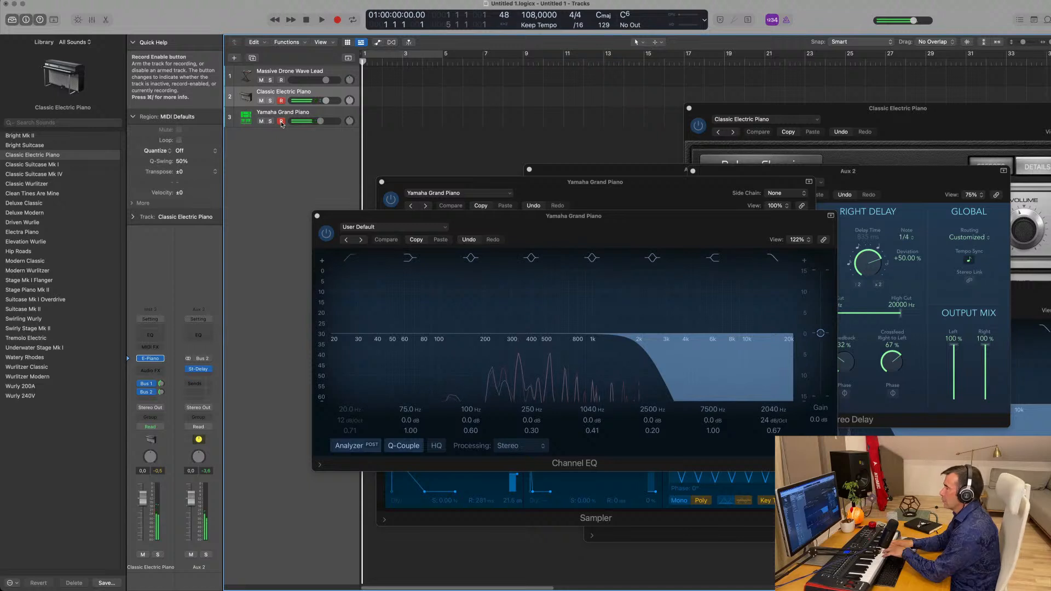
pyautogui.press('space')
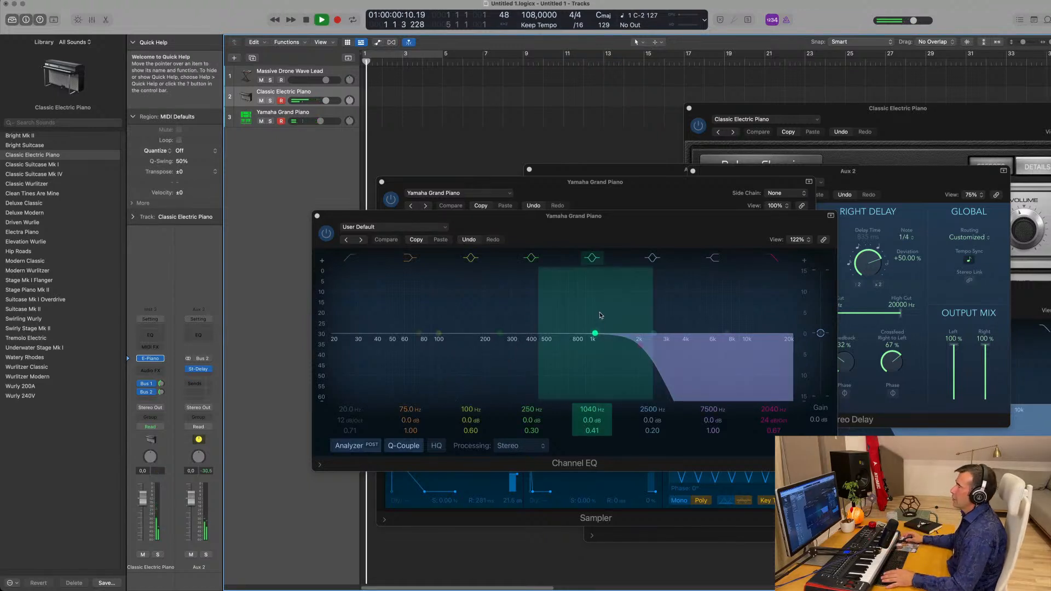
pyautogui.click(427, 53)
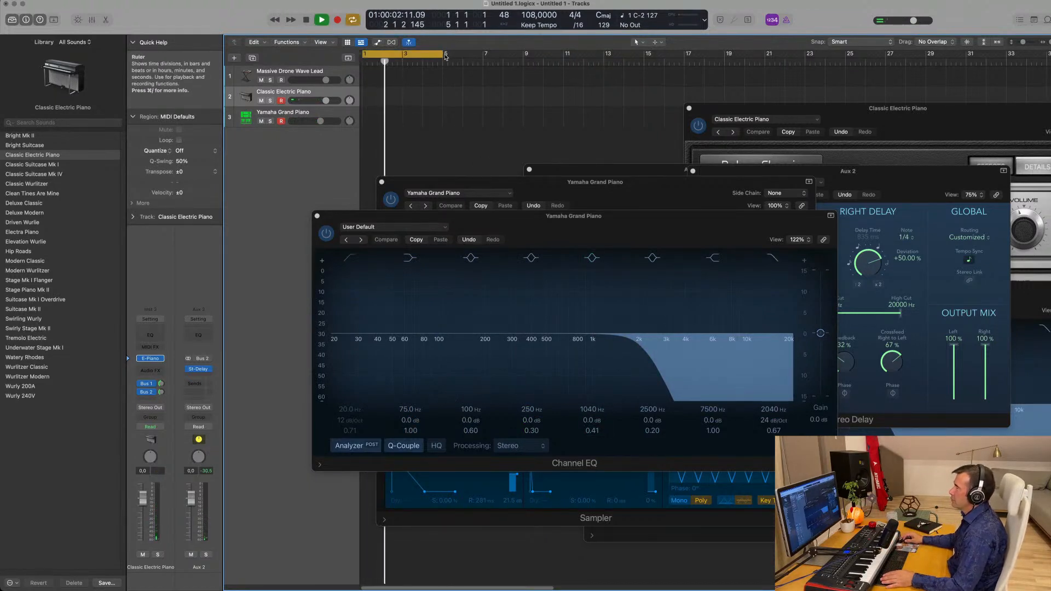
pyautogui.moveTo(442, 54); pyautogui.dragTo(525, 61)
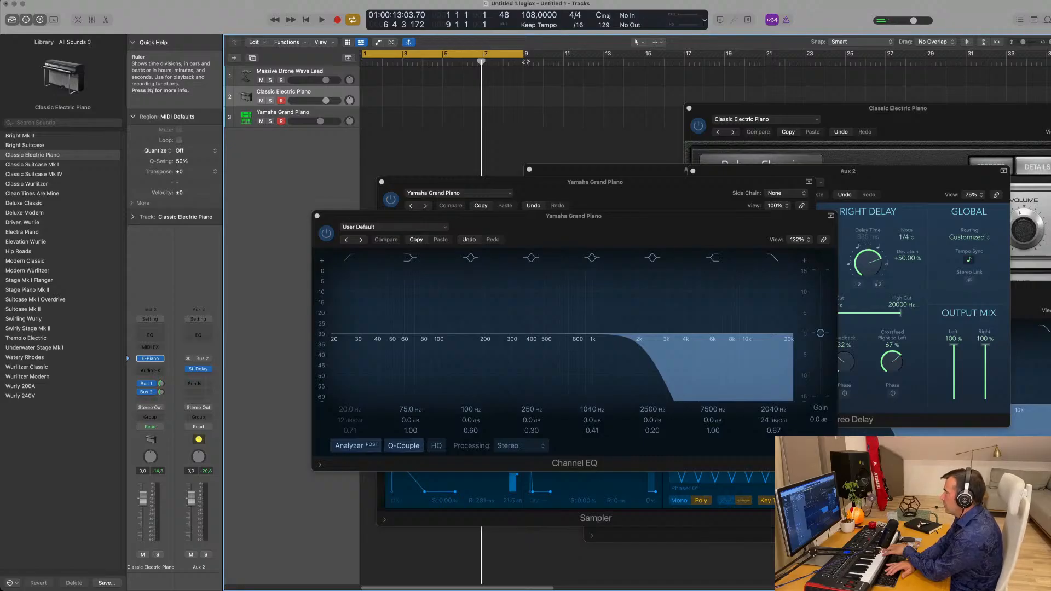
# Record a four-chord progression on both armed piano tracks across the eight-bar cycle.
pyautogui.press('r')
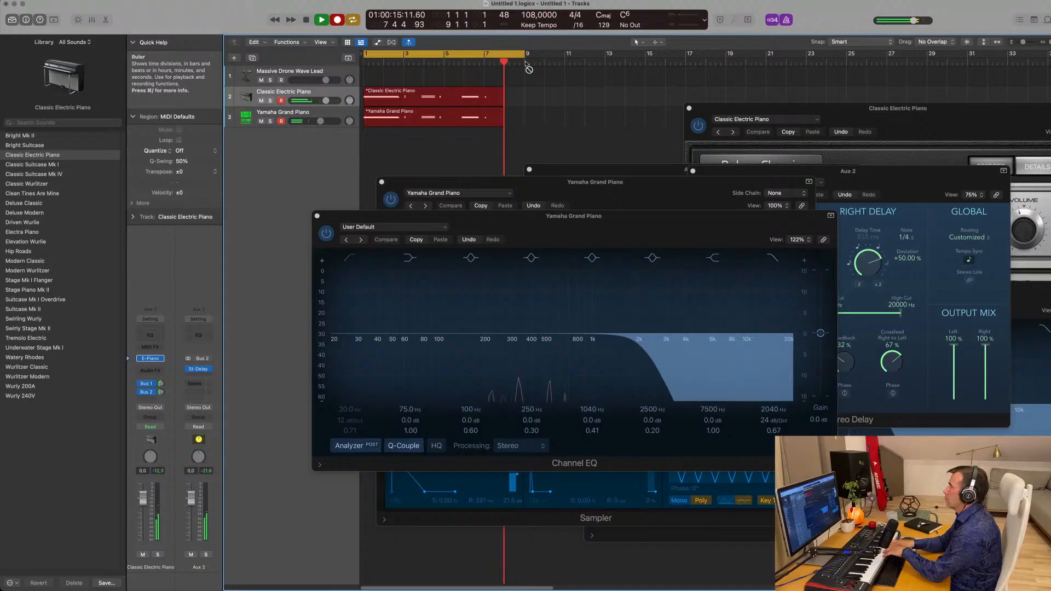
pyautogui.press('space')
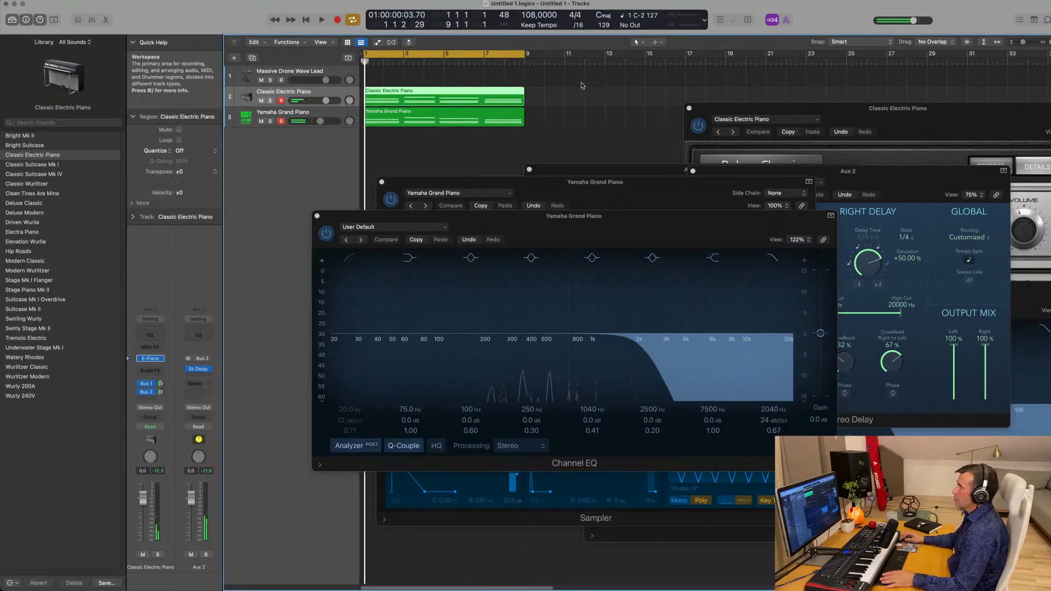
pyautogui.hscroll(1, 547, 88)
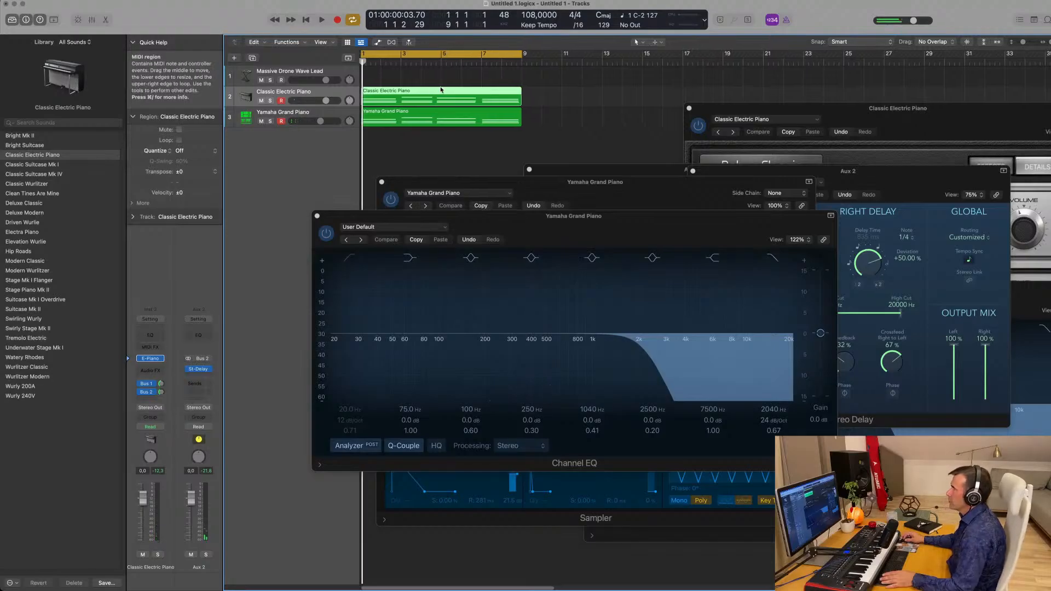
pyautogui.scroll(-1, 440, 91)
# Open both recorded piano regions together in an enlarged Piano Roll, moving the overlapping plug-in windows out of the way.
pyautogui.keyDown('shift'); pyautogui.click(429, 107); pyautogui.keyUp('shift')
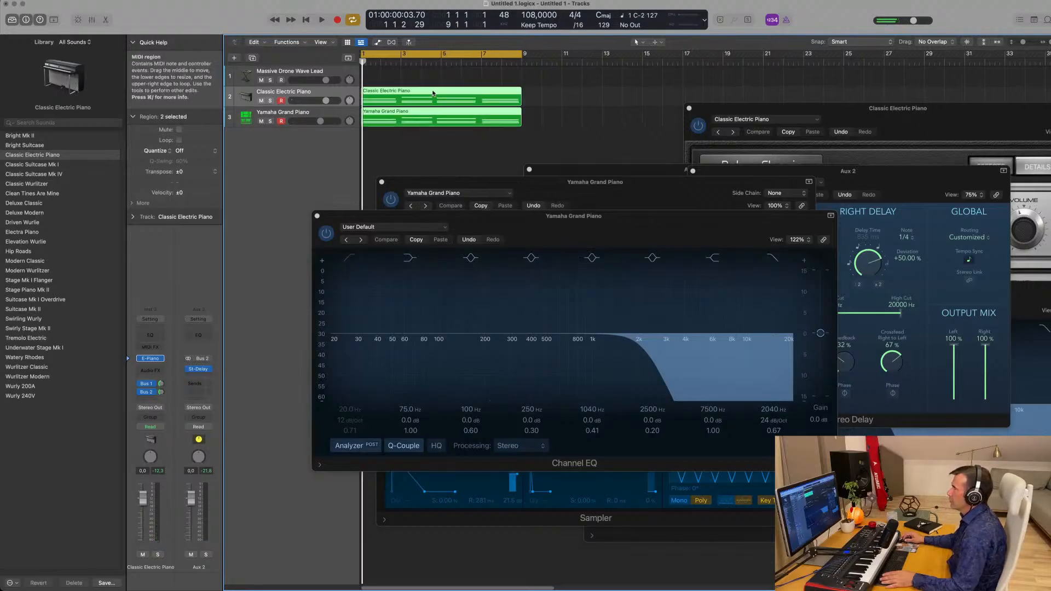
pyautogui.doubleClick(433, 94)
pyautogui.moveTo(425, 220); pyautogui.dragTo(782, 82)
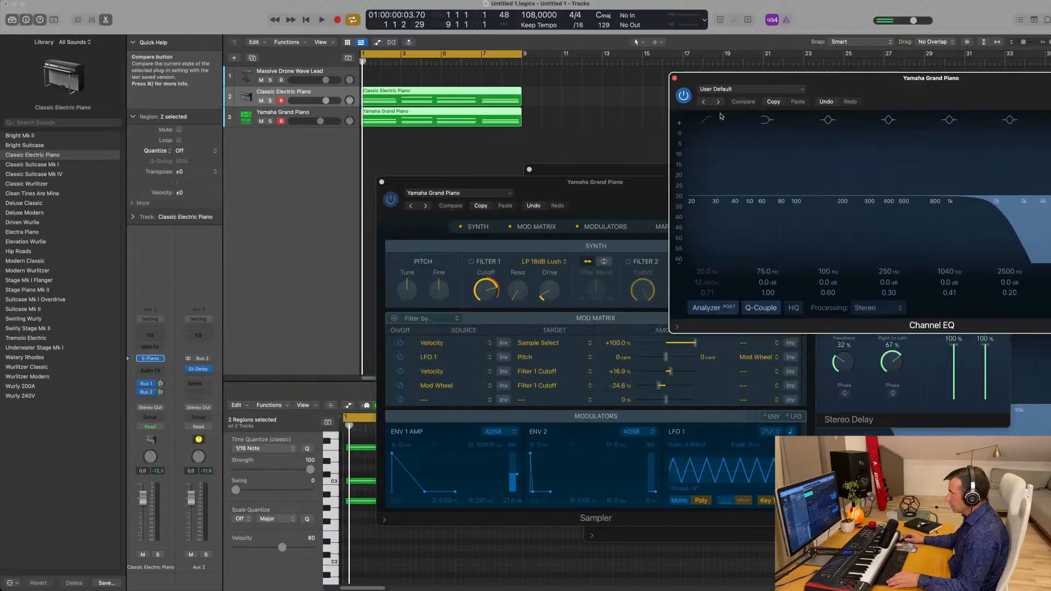
pyautogui.moveTo(390, 183); pyautogui.dragTo(703, 68)
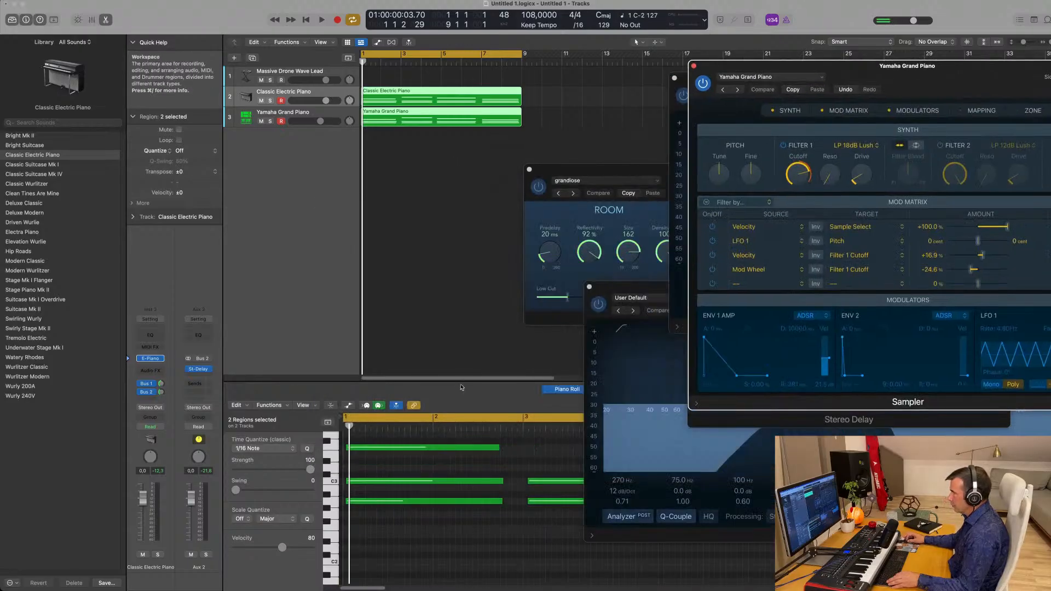
pyautogui.click(463, 386)
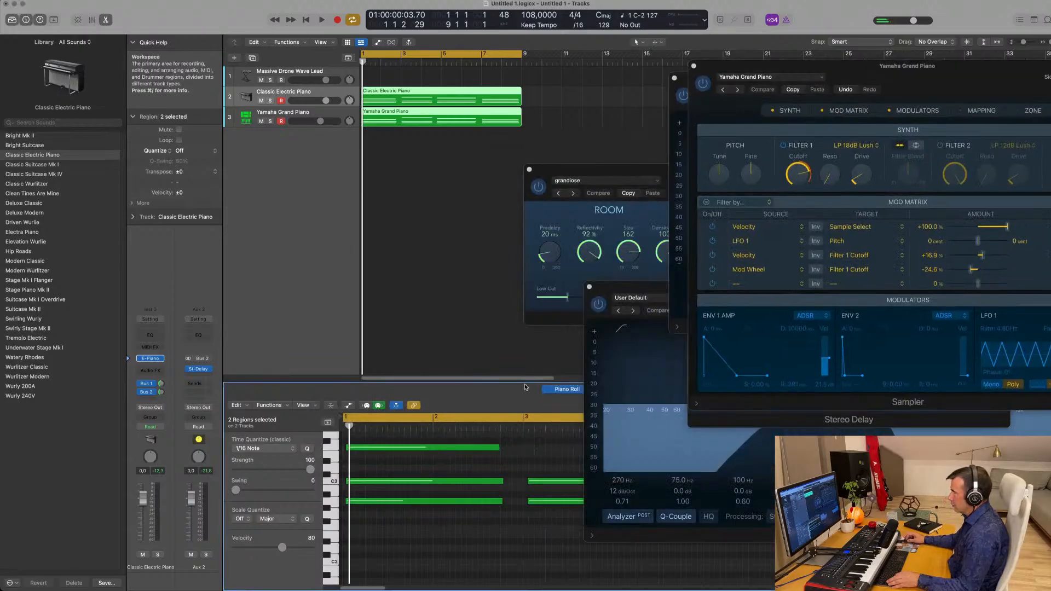
pyautogui.moveTo(524, 383); pyautogui.dragTo(524, 200)
pyautogui.moveTo(608, 171); pyautogui.dragTo(917, 132)
# Move the third chord's notes in both piano regions later so they start at bar 5.
pyautogui.keyDown('ctrl'); pyautogui.keyDown('alt'); pyautogui.click(469, 408); pyautogui.keyUp('alt'); pyautogui.keyUp('ctrl')
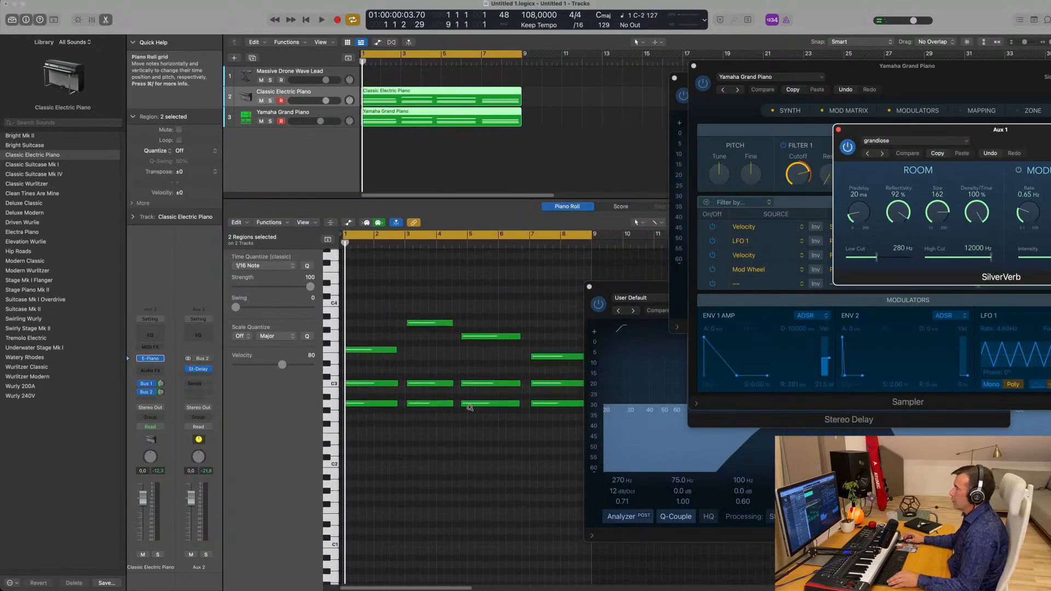
pyautogui.scroll(-2, 429, 382)
pyautogui.scroll(2, 429, 383)
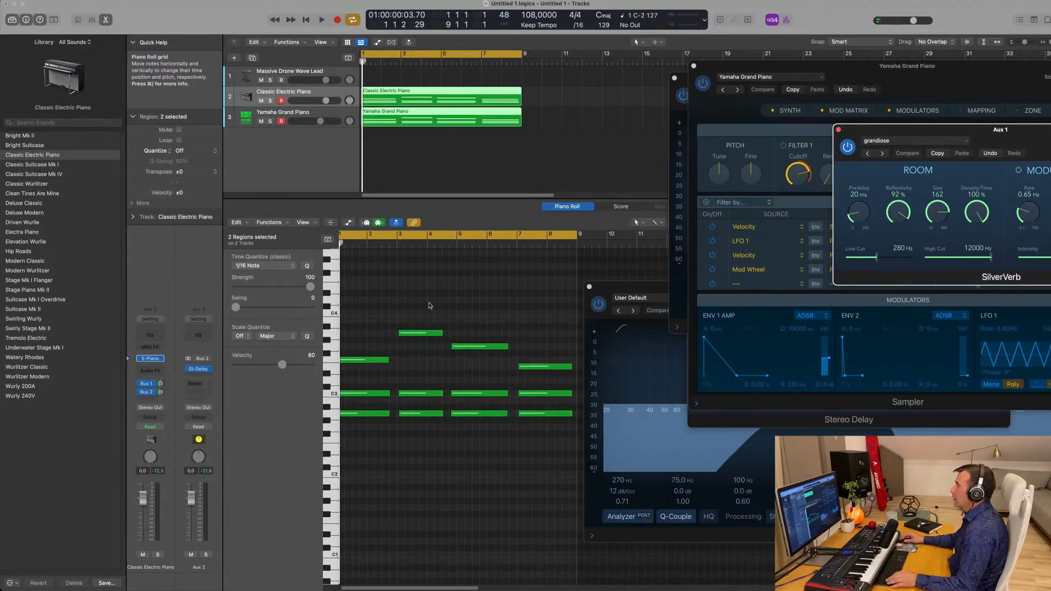
pyautogui.moveTo(466, 298); pyautogui.dragTo(466, 417)
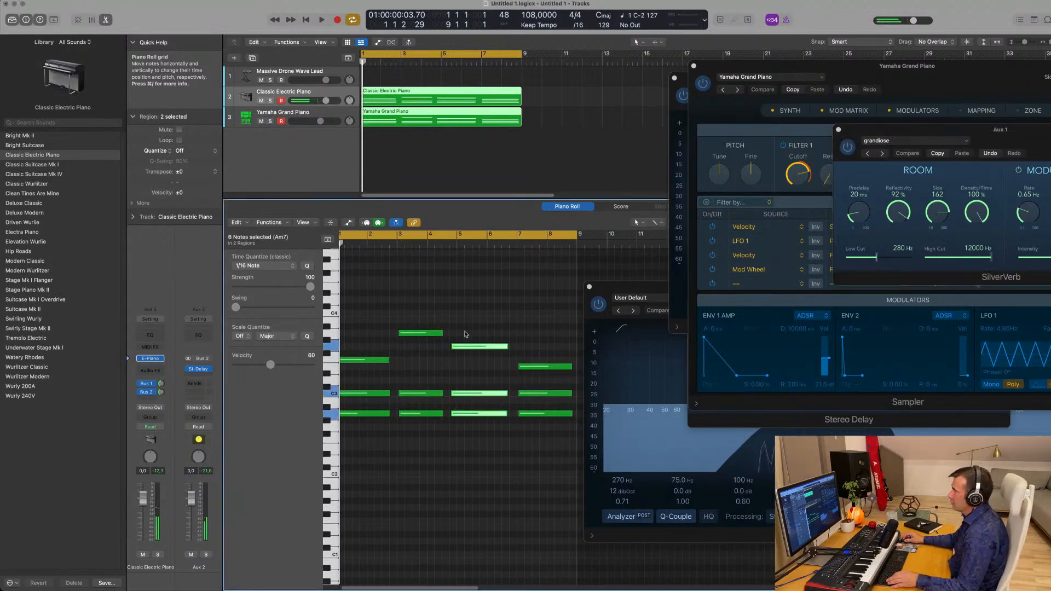
pyautogui.moveTo(463, 348); pyautogui.dragTo(472, 349)
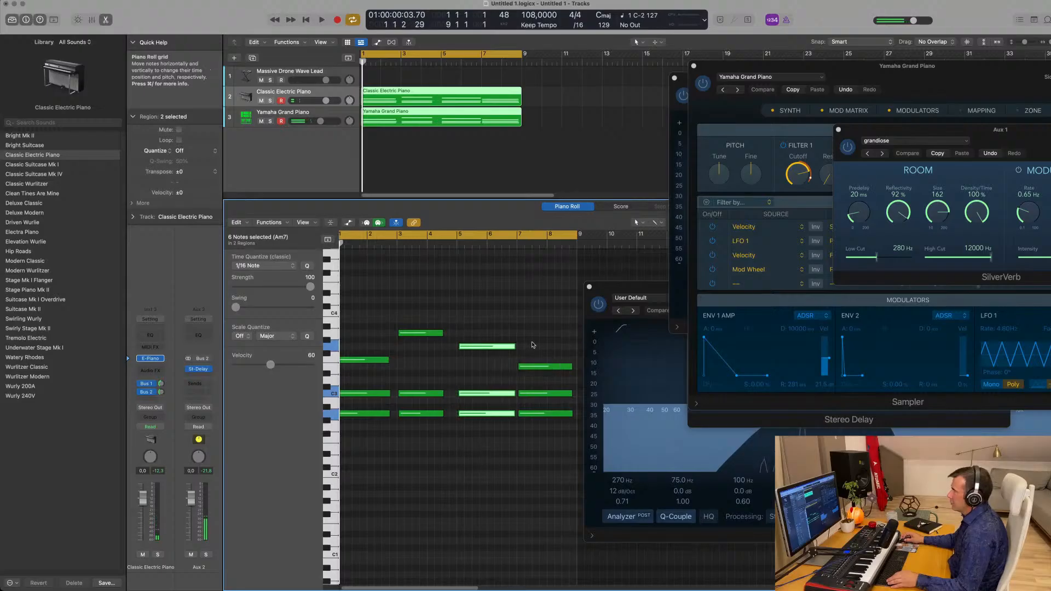
pyautogui.click(476, 331)
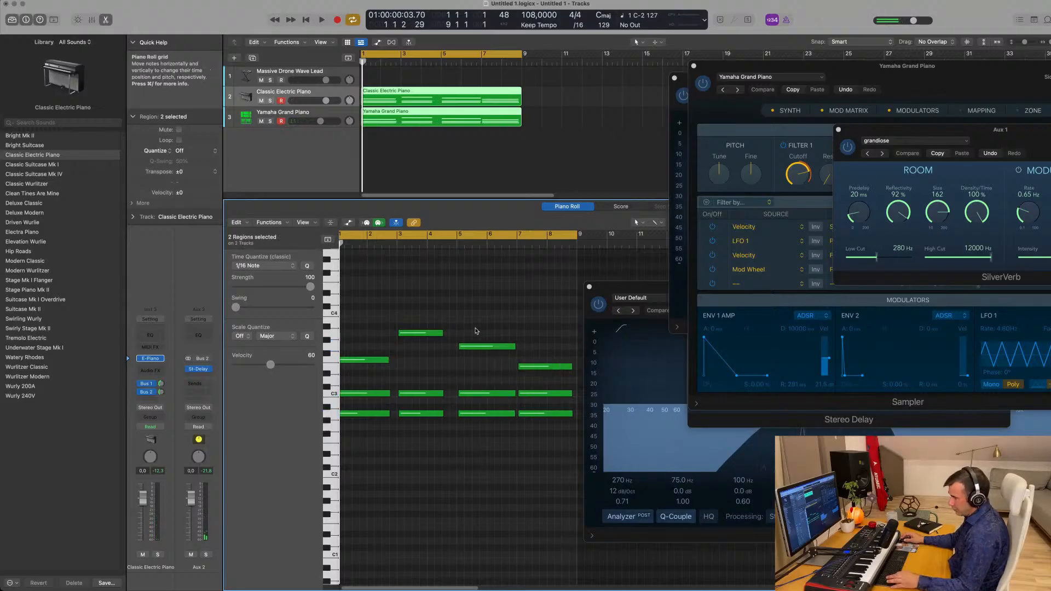
# Nudge the second chord's notes slightly earlier so they start at bar 3.
pyautogui.press('super+a')
pyautogui.scroll(1, 456, 337)
pyautogui.scroll(2, 455, 338)
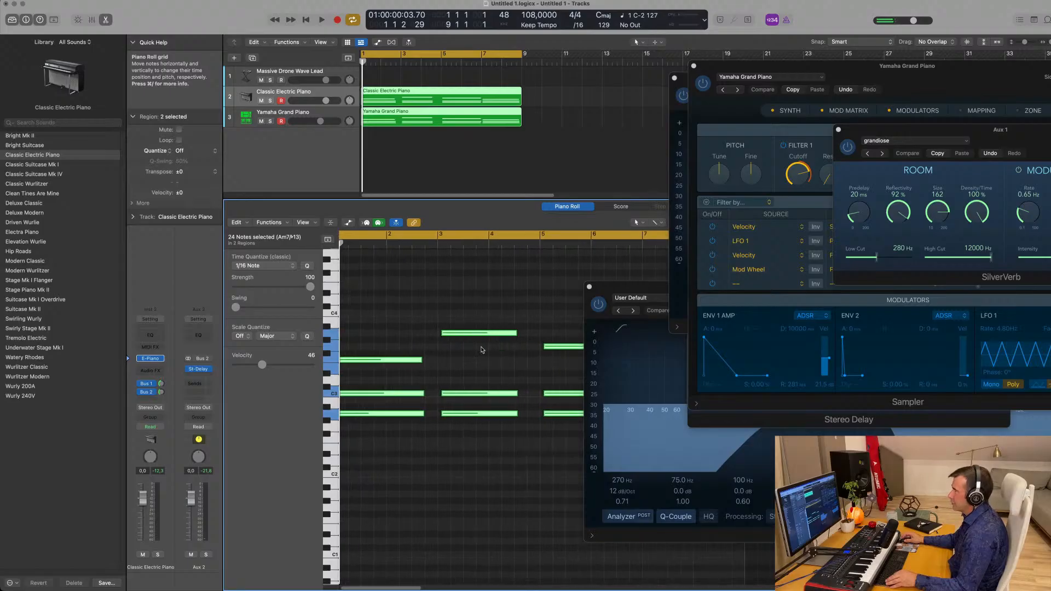
pyautogui.moveTo(469, 325)
pyautogui.mouseDown()
pyautogui.moveTo(456, 310)
pyautogui.moveTo(454, 336)
pyautogui.mouseUp()
pyautogui.scroll(-2, 451, 336)
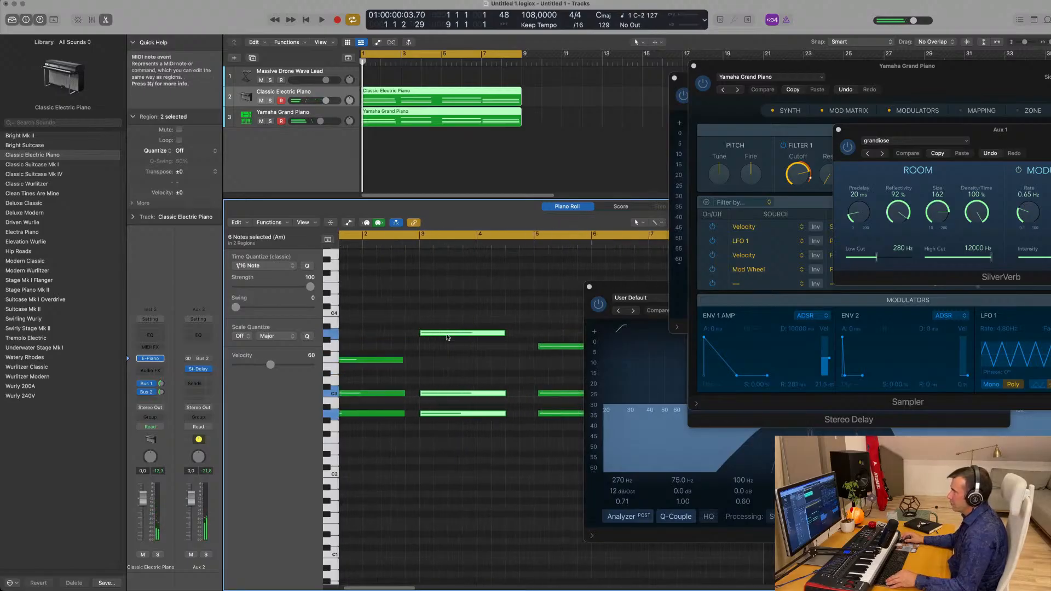
# Nudge the third and fourth chords' notes in both regions to line up with bars 5 and 7.
pyautogui.hscroll(2, 548, 328)
pyautogui.click(542, 337)
pyautogui.moveTo(543, 316); pyautogui.dragTo(539, 421)
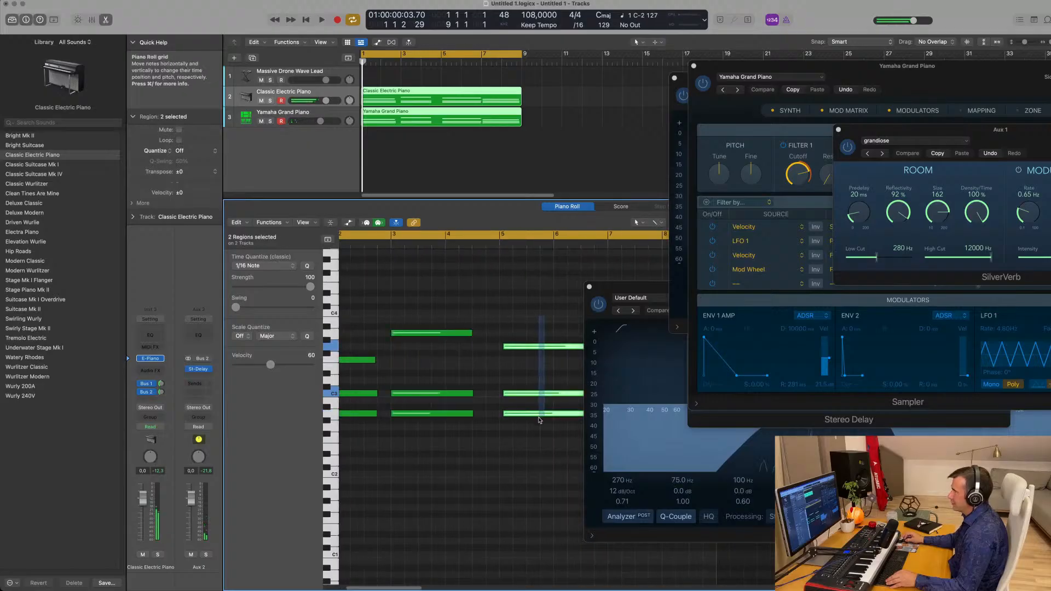
pyautogui.scroll(-3, 564, 347)
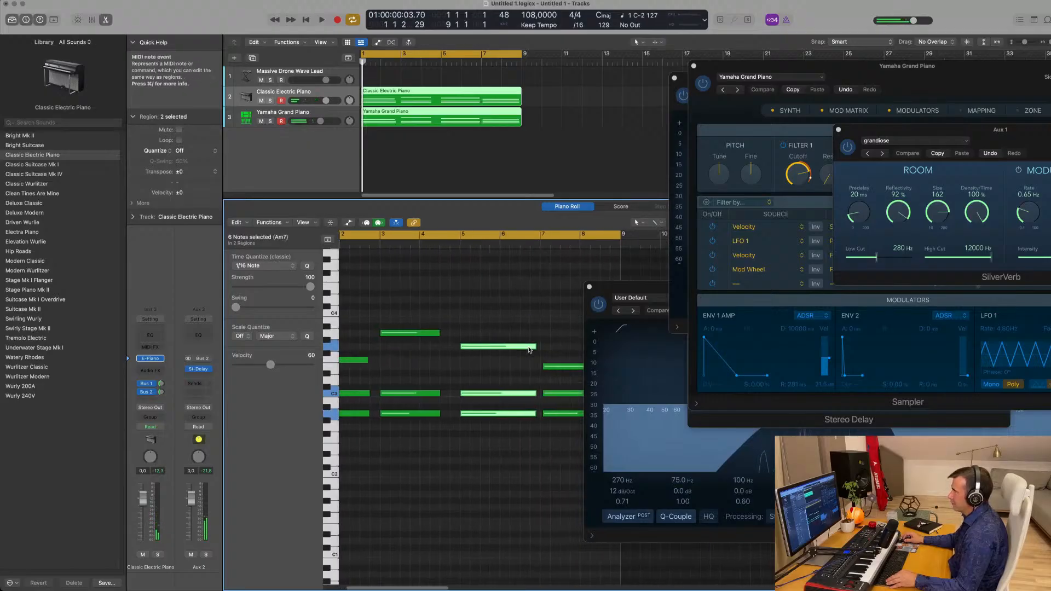
pyautogui.hscroll(1, 568, 352)
pyautogui.moveTo(571, 353); pyautogui.dragTo(572, 428)
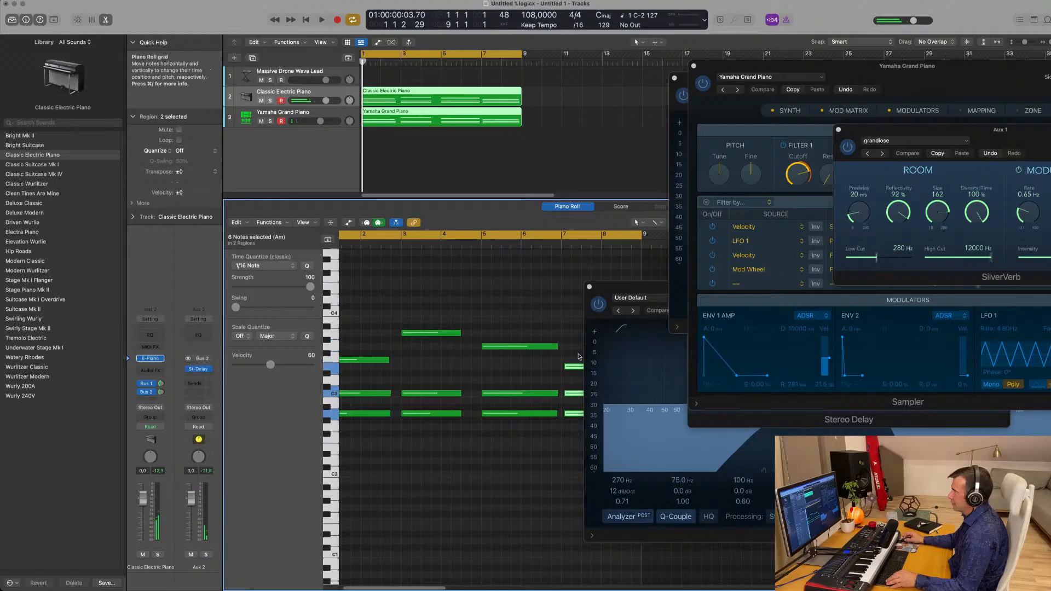
pyautogui.moveTo(572, 369); pyautogui.dragTo(565, 367)
# Play back the cycle and lengthen the second chord's notes so they last about as long as the first chord's.
pyautogui.press('space')
pyautogui.hscroll(-3, 456, 374)
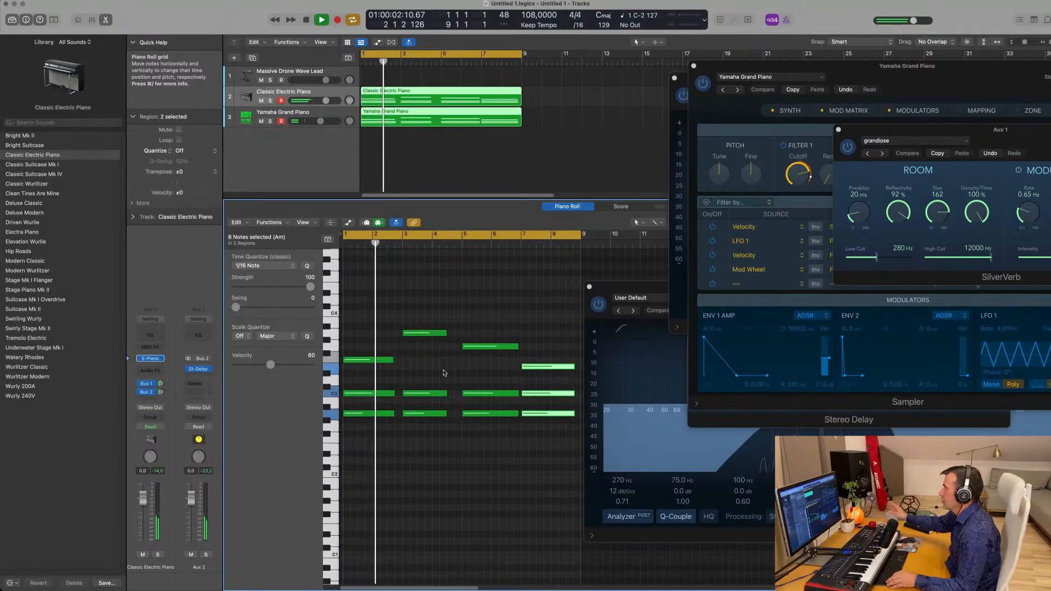
pyautogui.hscroll(2, 432, 372)
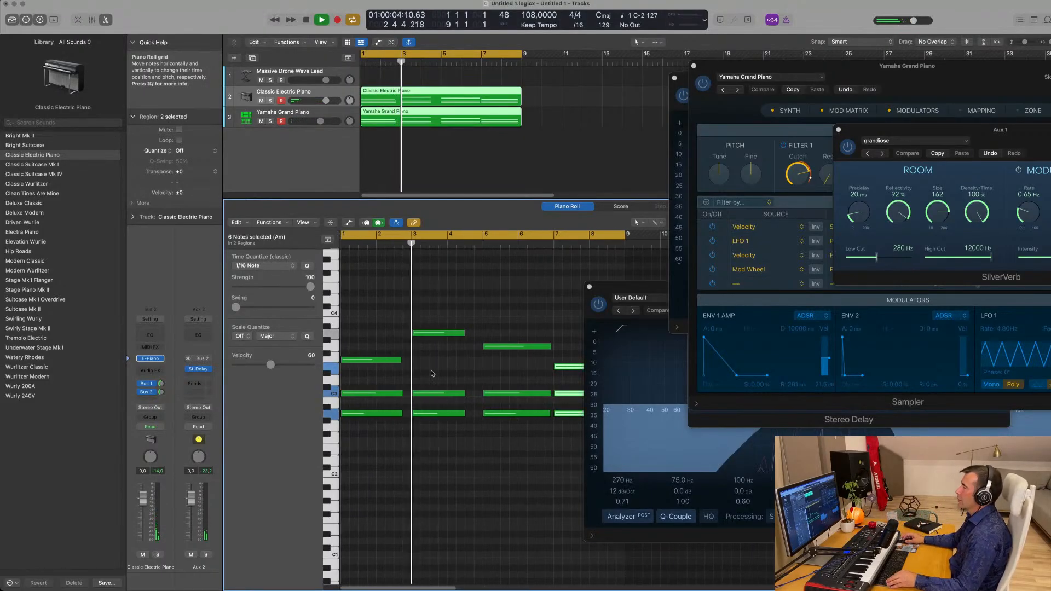
pyautogui.hscroll(-1, 436, 371)
pyautogui.hscroll(4, 436, 371)
pyautogui.hscroll(2, 477, 324)
pyautogui.moveTo(480, 304); pyautogui.dragTo(438, 454)
pyautogui.hscroll(-2, 512, 344)
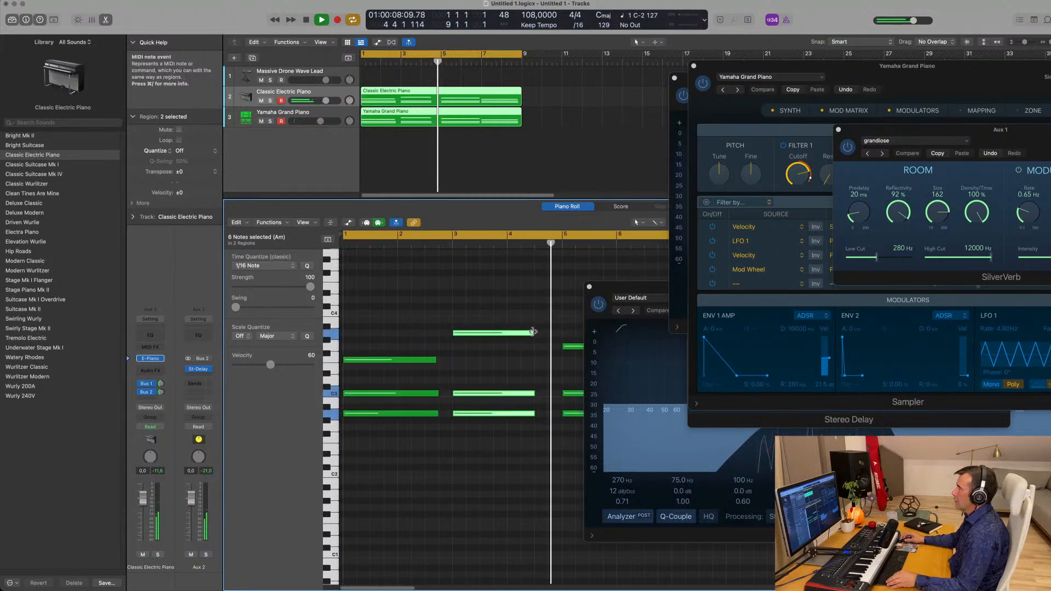
pyautogui.moveTo(533, 334); pyautogui.dragTo(545, 334)
pyautogui.hscroll(-4, 437, 348)
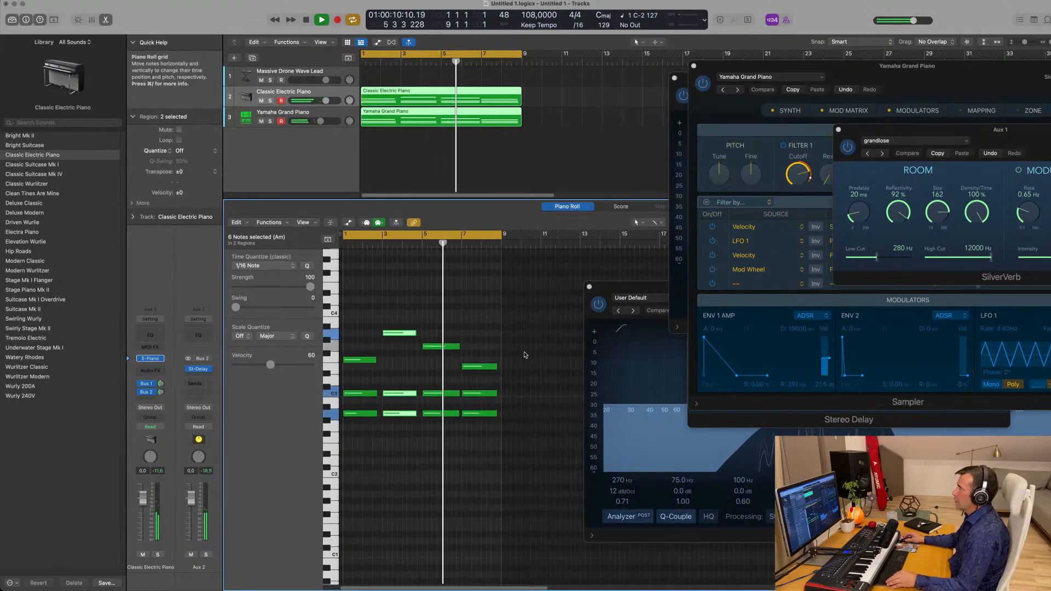
# Shorten the third and fourth chords' notes slightly to match the length of the first two chords.
pyautogui.hscroll(4, 437, 349)
pyautogui.moveTo(414, 319); pyautogui.dragTo(427, 447)
pyautogui.moveTo(440, 347); pyautogui.dragTo(431, 347)
pyautogui.moveTo(527, 353); pyautogui.dragTo(537, 394)
pyautogui.click(495, 349)
# Duplicate the Yamaha Grand Piano track and copy its chord region onto the new track.
pyautogui.hscroll(-5, 492, 345)
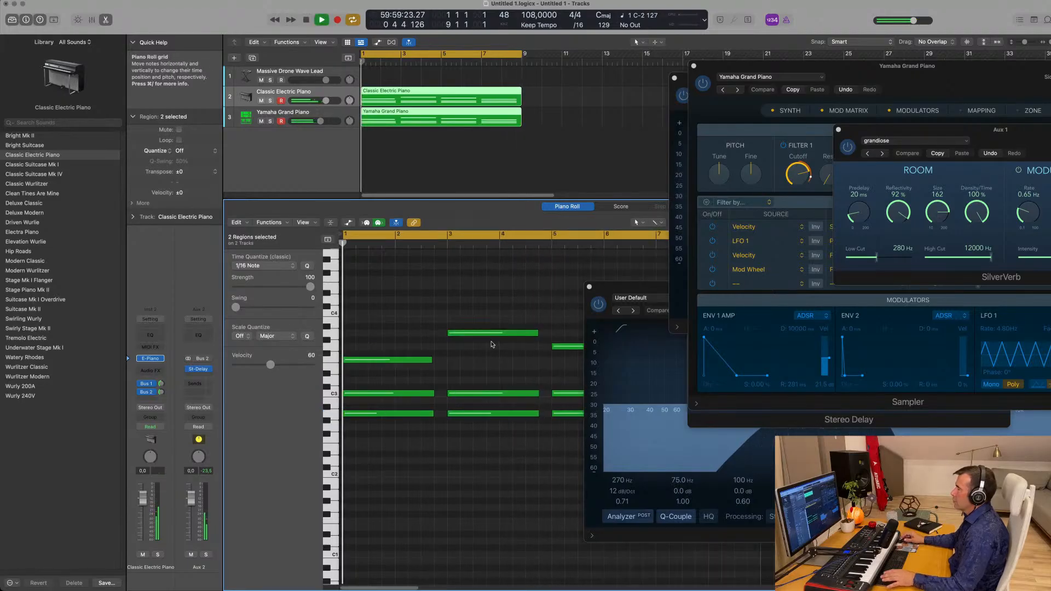
pyautogui.hscroll(-4, 484, 342)
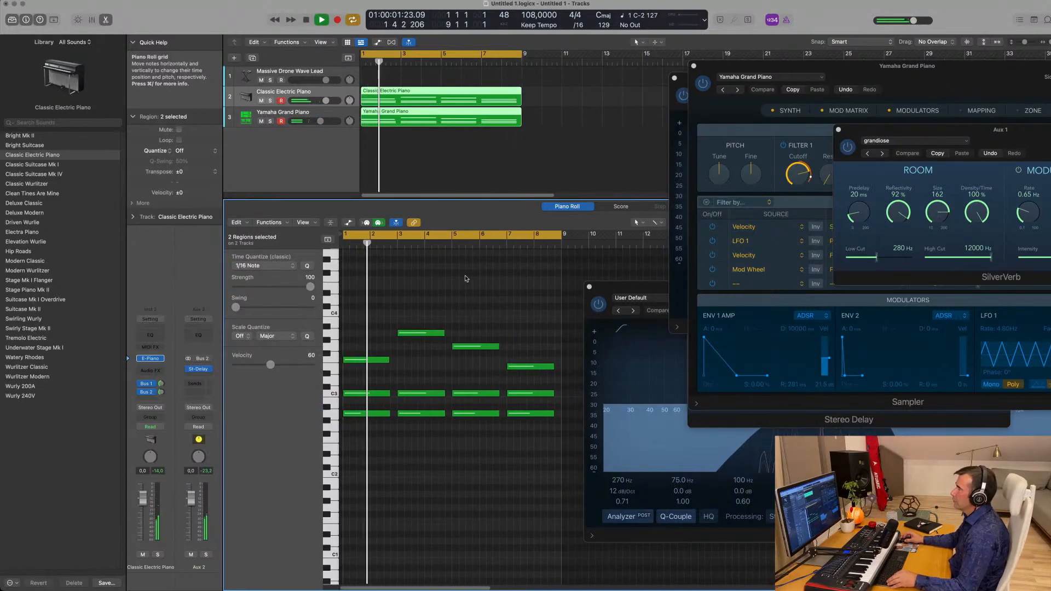
pyautogui.click(330, 167)
pyautogui.scroll(-2, 414, 146)
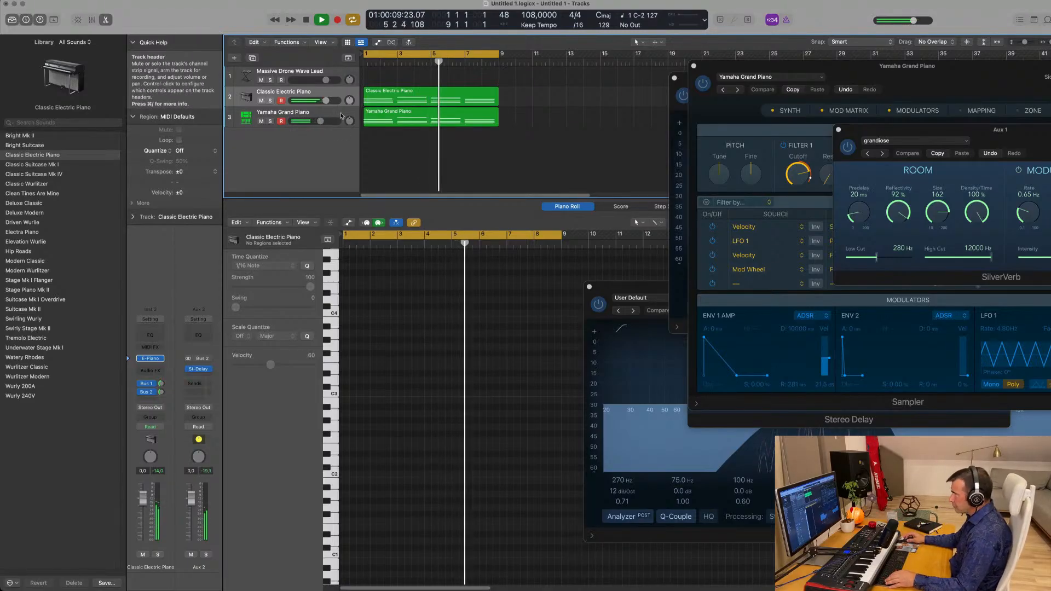
pyautogui.click(307, 116)
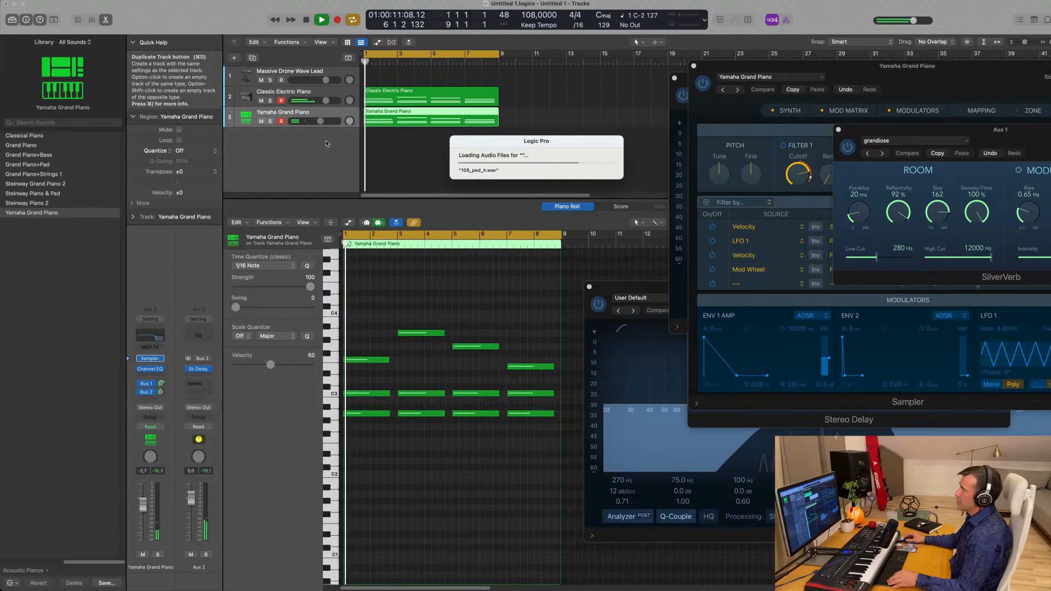
pyautogui.moveTo(414, 125); pyautogui.dragTo(413, 141)
# Delete the two lower notes of each chord in the copied region and transpose the remaining top notes down two octaves.
pyautogui.moveTo(366, 378); pyautogui.dragTo(536, 463)
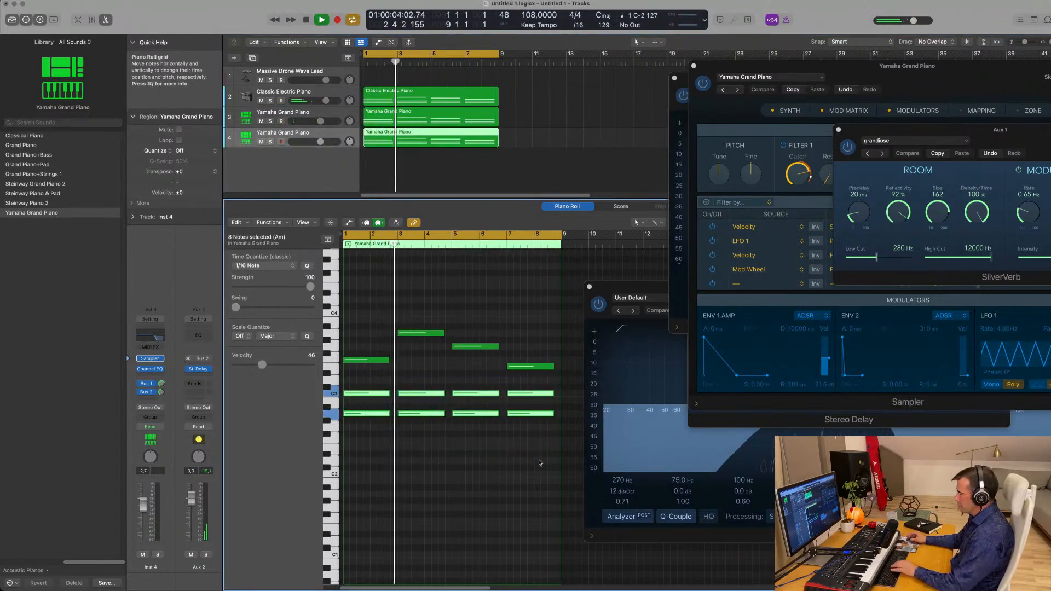
pyautogui.press('Delete')
pyautogui.moveTo(357, 319); pyautogui.dragTo(567, 419)
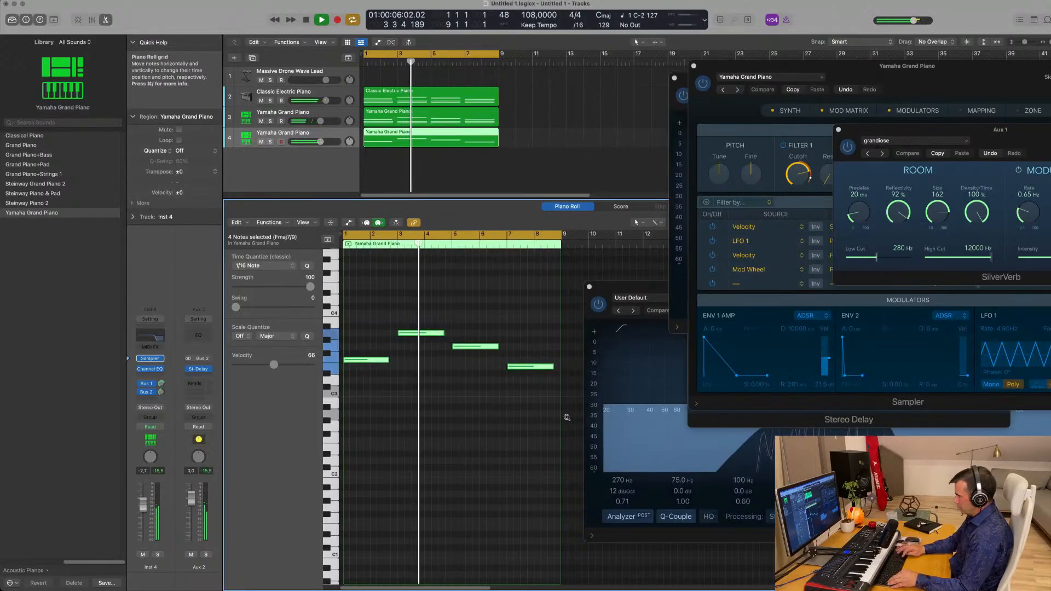
pyautogui.hotkey('alt', 'shift', 'Down')
pyautogui.hotkey('alt', 'shift', 'Down')
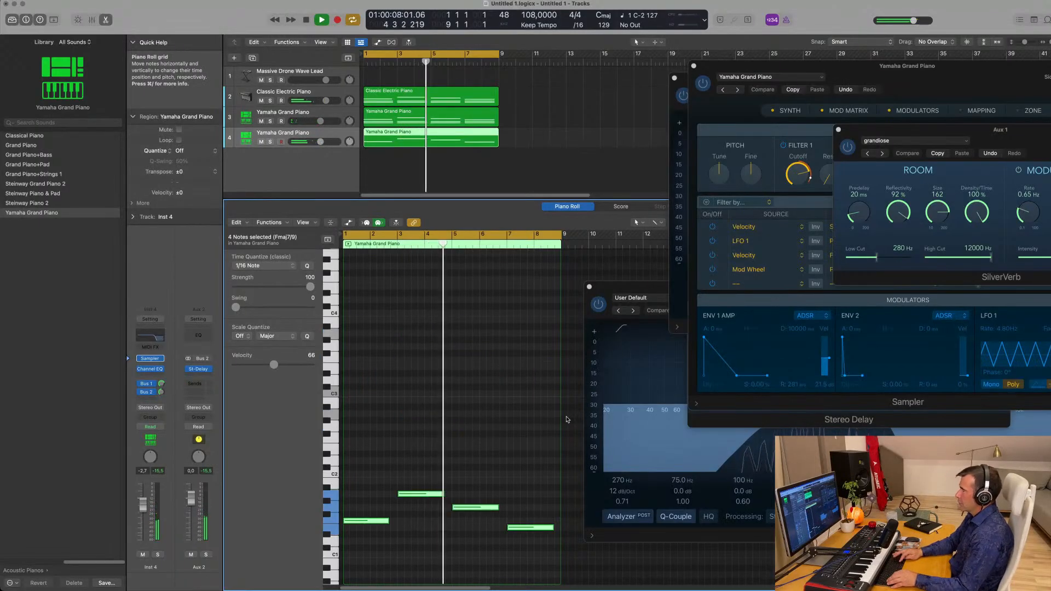
# Play back the lowered line and transpose its four notes down one more octave.
pyautogui.press('space')
pyautogui.press('space')
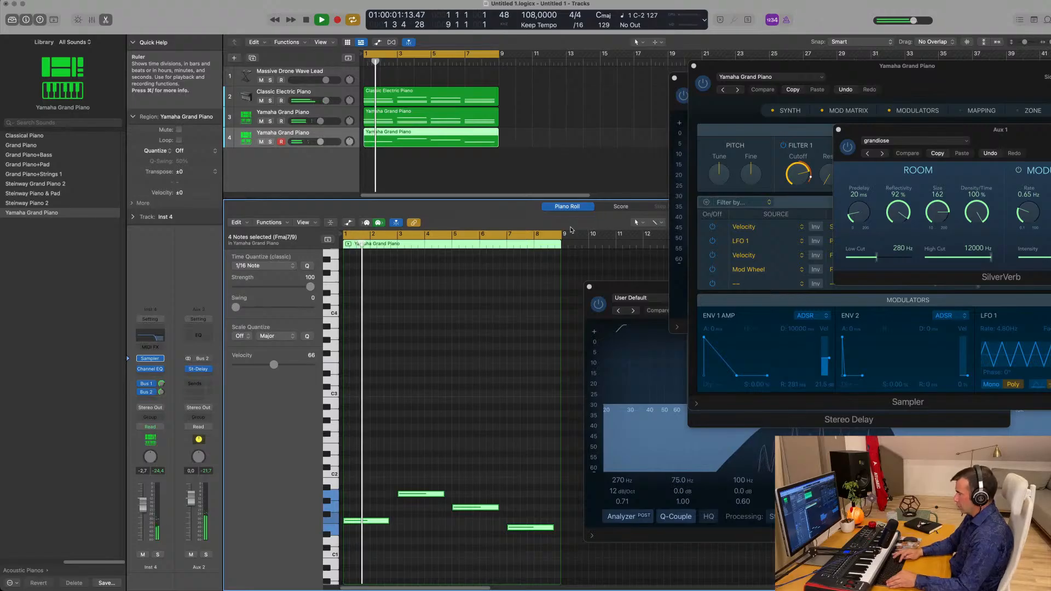
pyautogui.hotkey('alt', 'shift', 'Down')
pyautogui.press('space')
pyautogui.press('space')
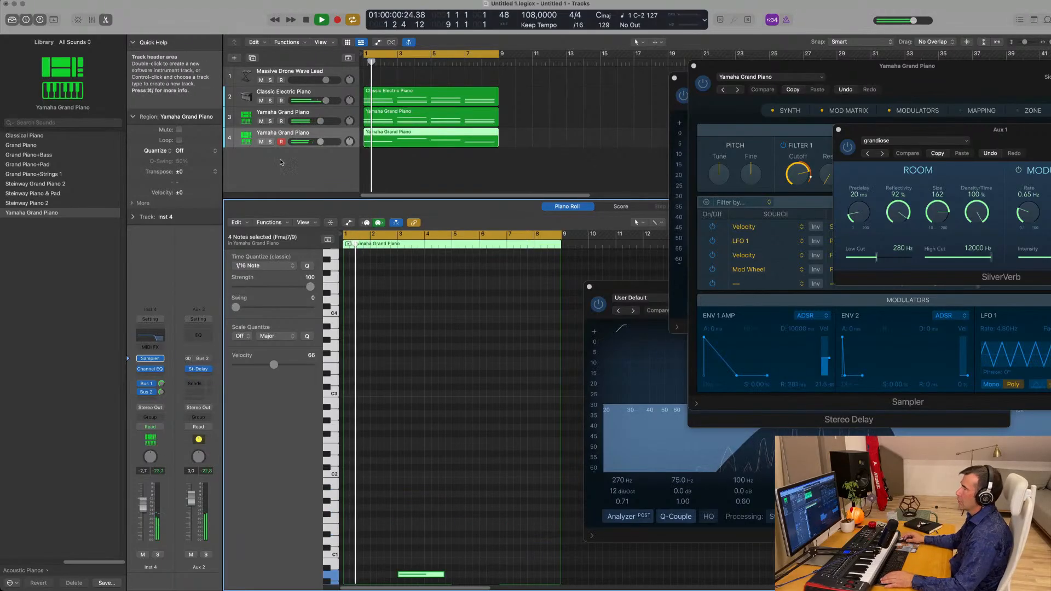
# Replay the cycle from the start to check the low piano line and set that track's volume to -2.3 dB.
pyautogui.click(321, 135)
pyautogui.press('super+Right')
pyautogui.press('super+Right')
pyautogui.press('super+Left')
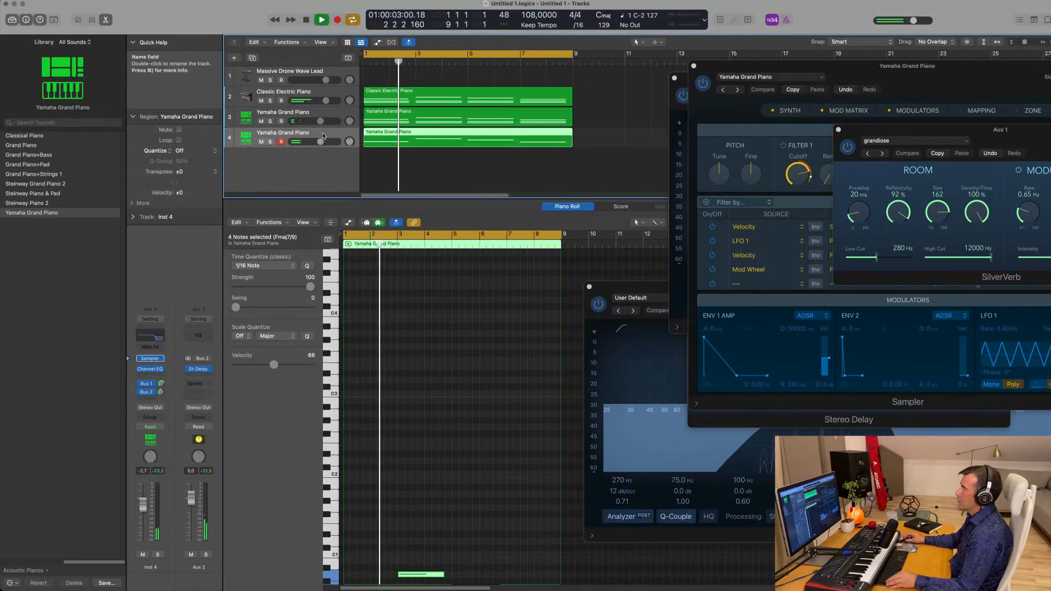
pyautogui.press('super+Left')
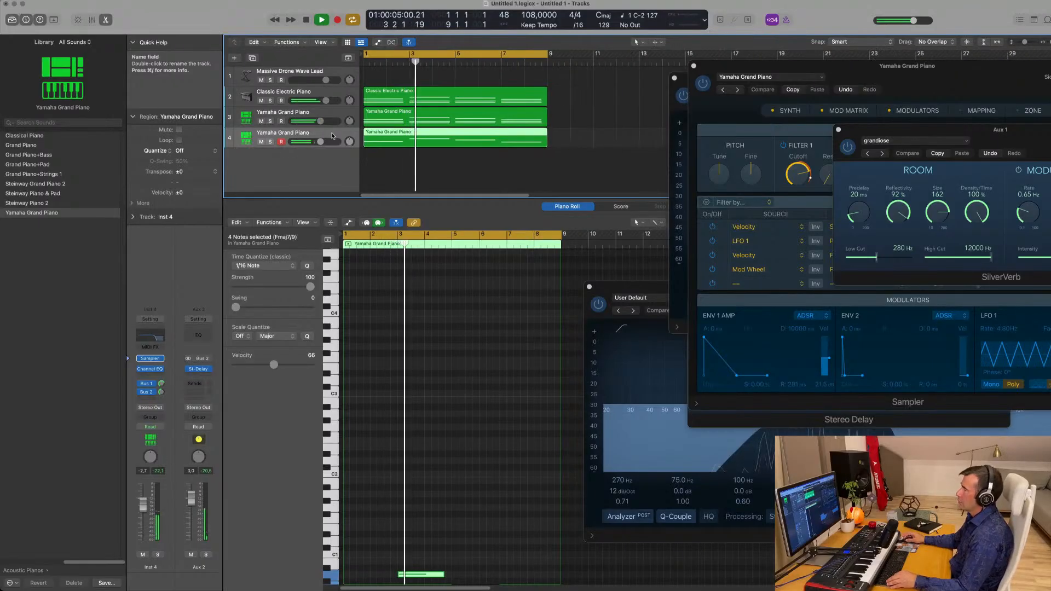
pyautogui.press('space')
pyautogui.press('Return')
pyautogui.press('space')
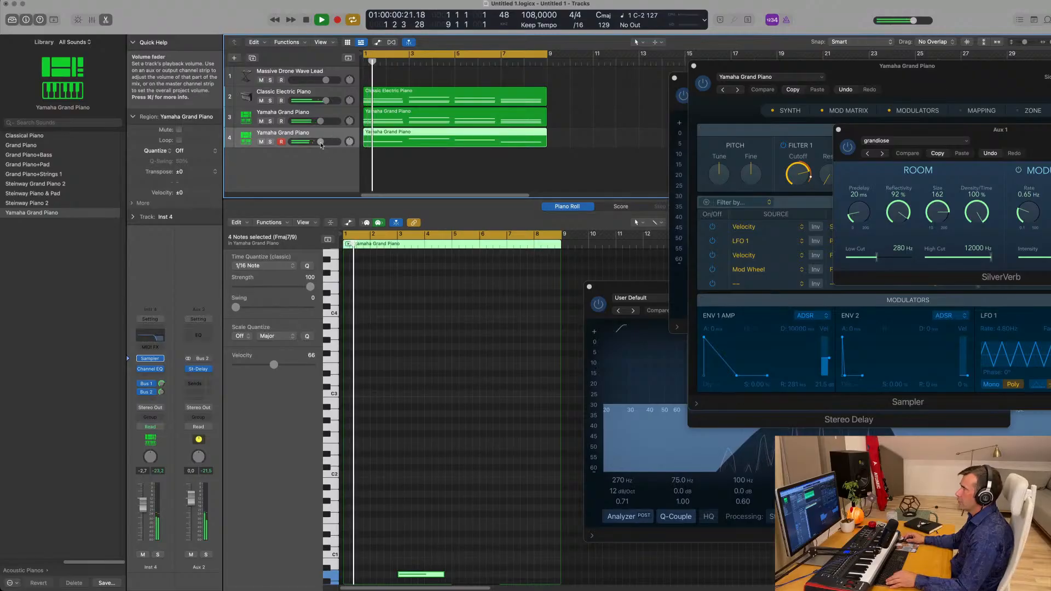
pyautogui.press('Return')
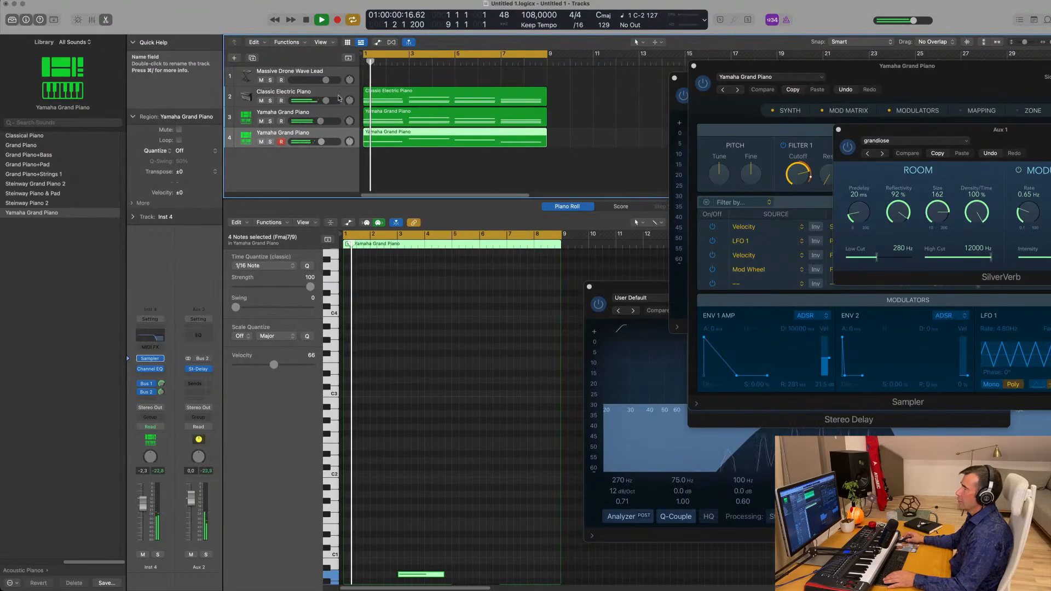
# Duplicate the low piano track, copy its region onto the new fifth track and stop playback.
pyautogui.doubleClick(321, 166)
pyautogui.click(411, 138)
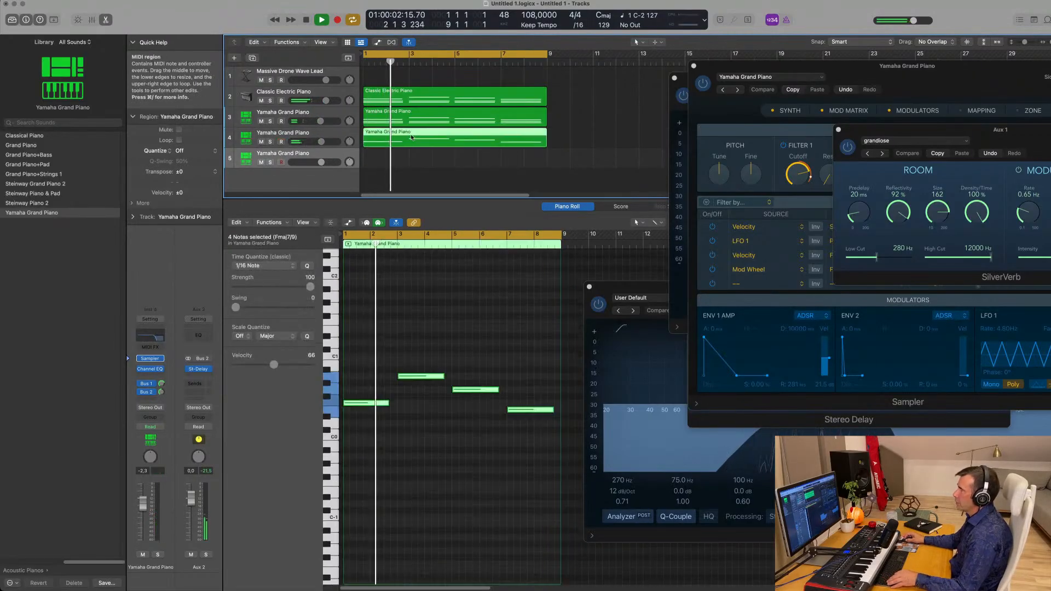
pyautogui.moveTo(412, 144); pyautogui.dragTo(412, 165)
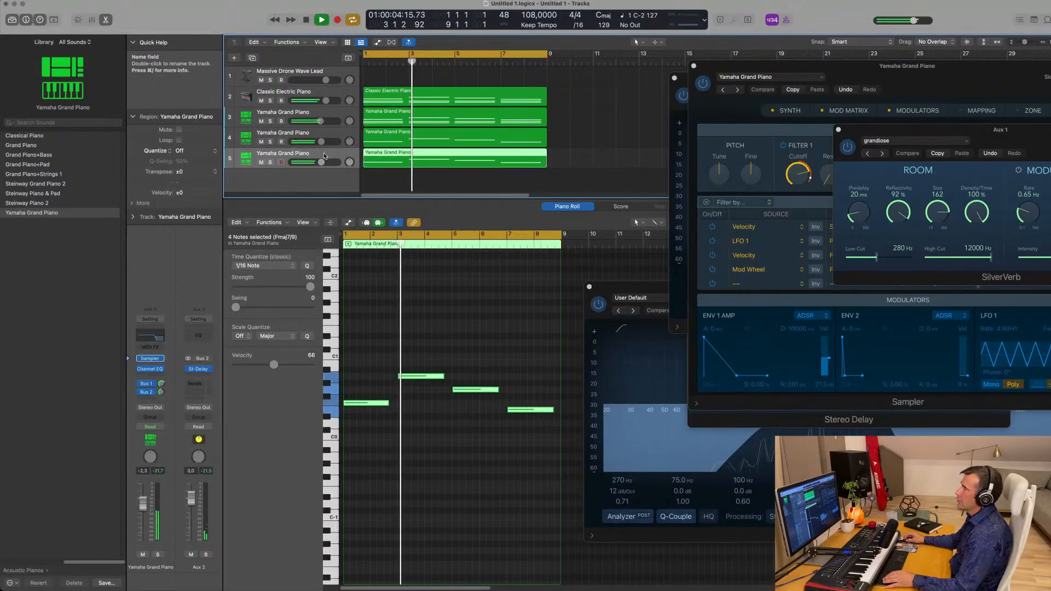
pyautogui.press('space')
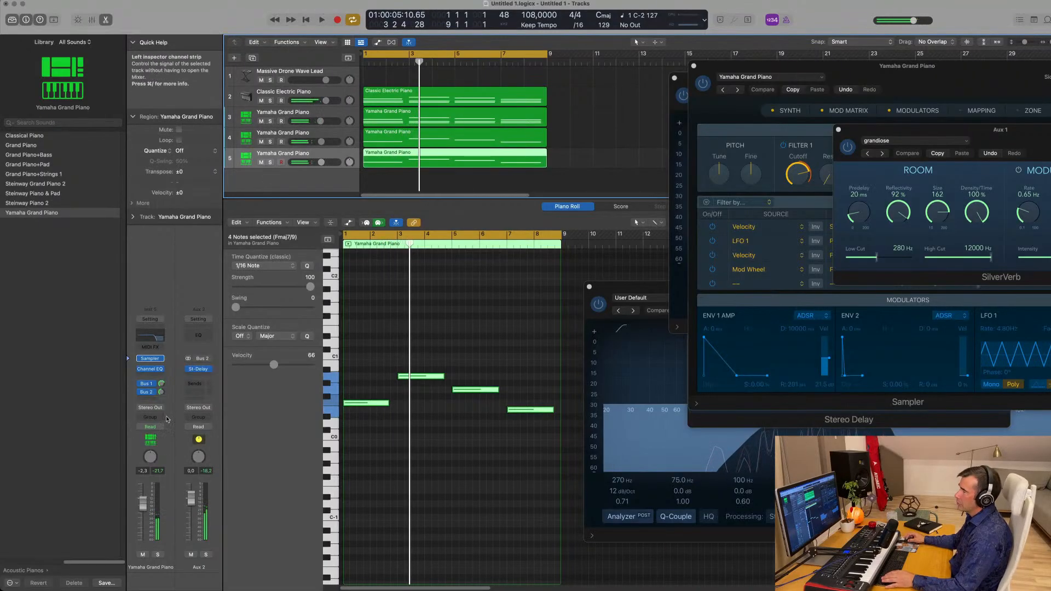
# Replace the fifth track's Sampler instrument with the stereo version of Alchemy.
pyautogui.click(162, 359)
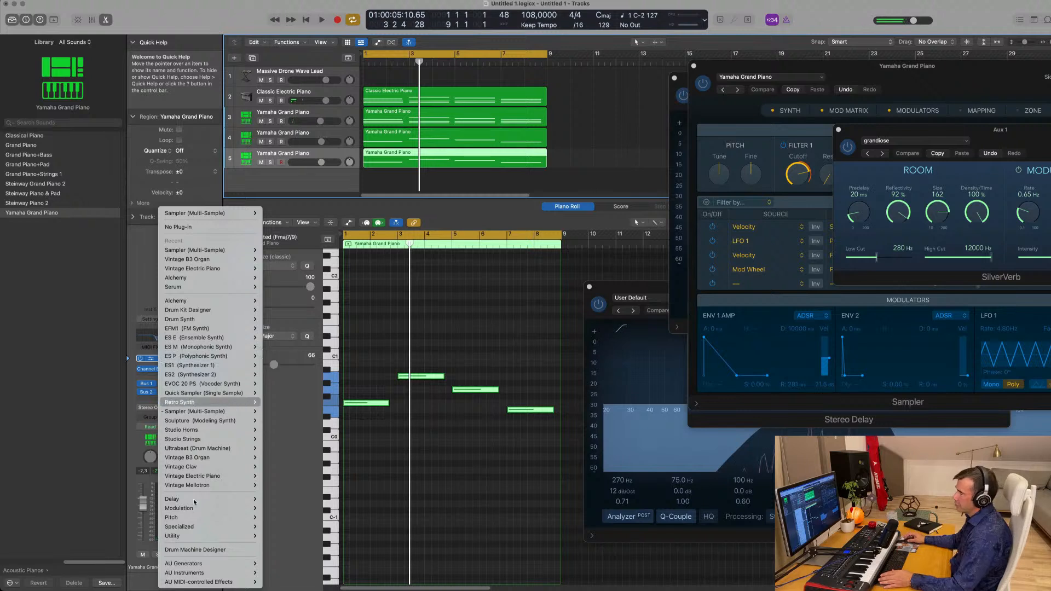
pyautogui.moveTo(225, 432)
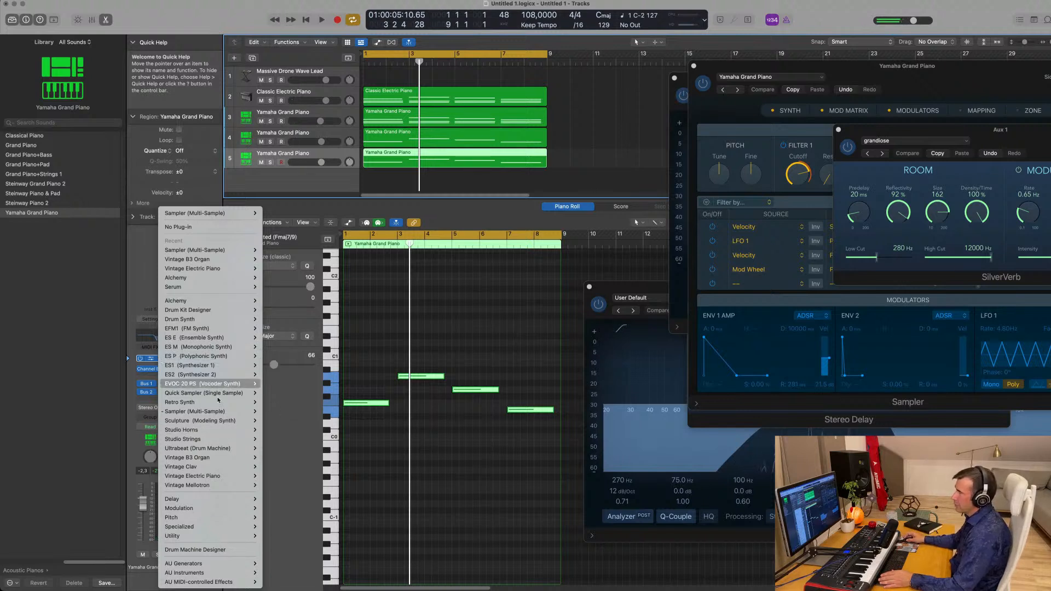
pyautogui.moveTo(219, 409)
pyautogui.moveTo(226, 303)
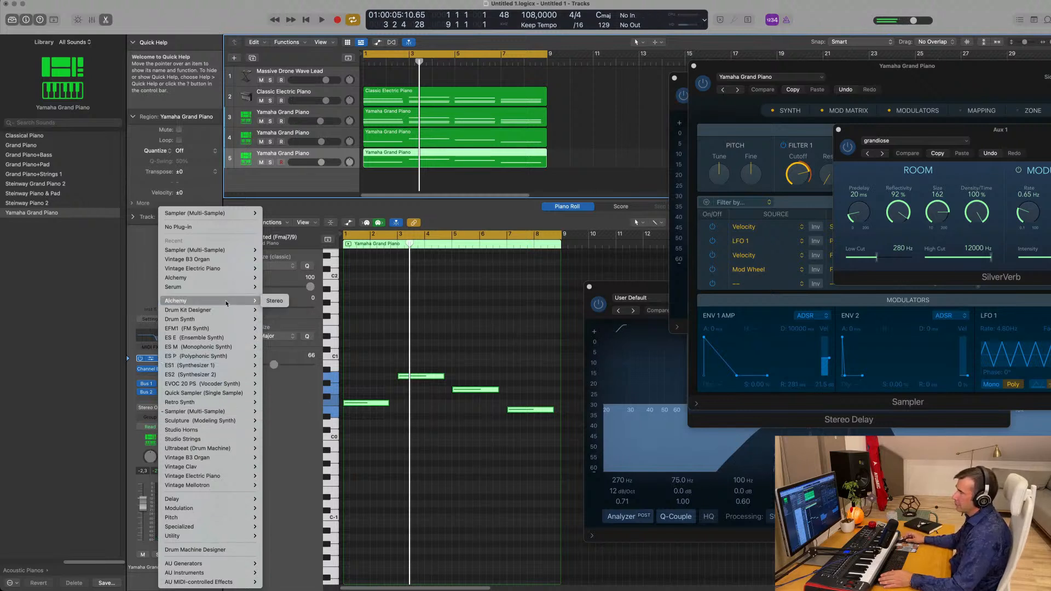
pyautogui.click(270, 302)
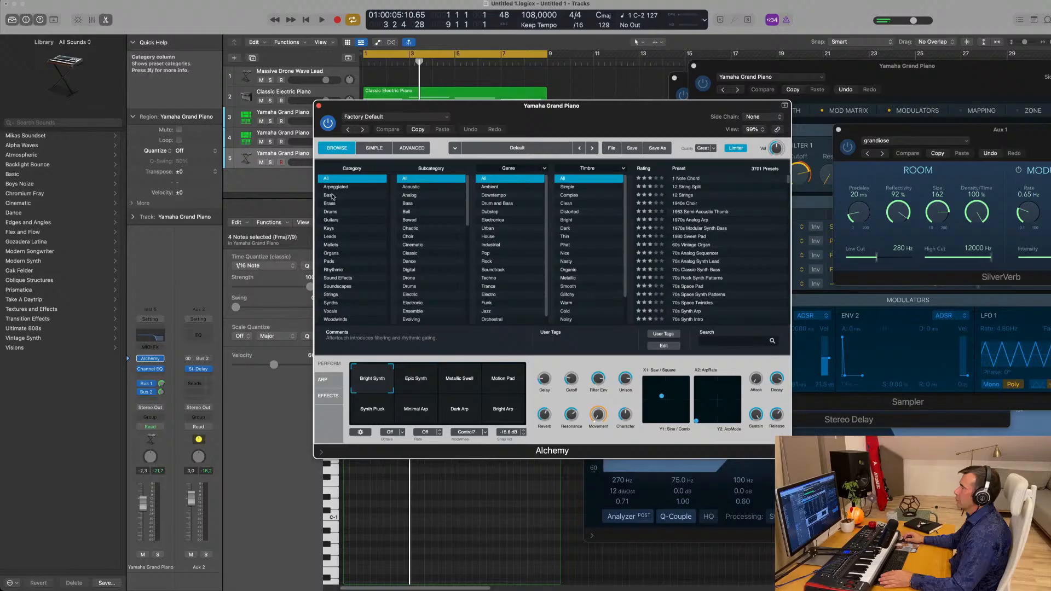
# Search the Alchemy presets for "bass pad".
pyautogui.click(733, 344)
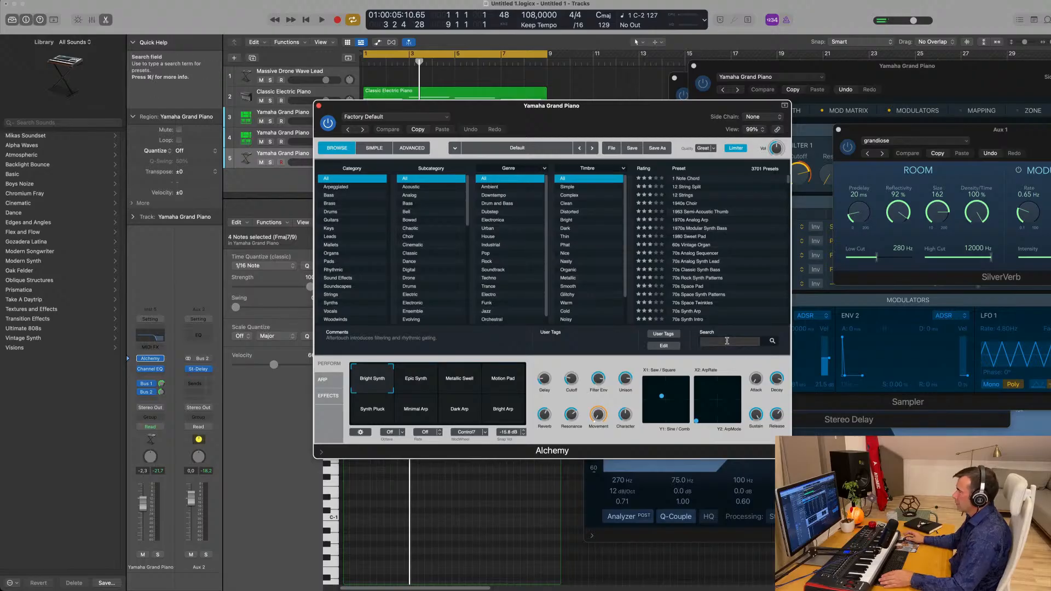
pyautogui.write('bass opad')
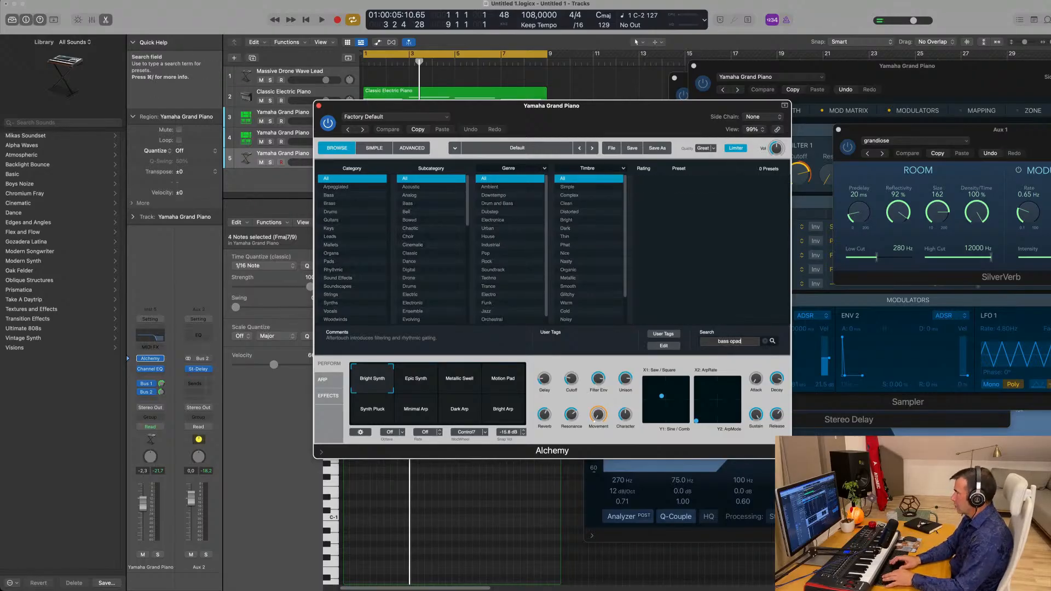
pyautogui.press('BackSpace')
pyautogui.press('BackSpace')
pyautogui.press('BackSpace')
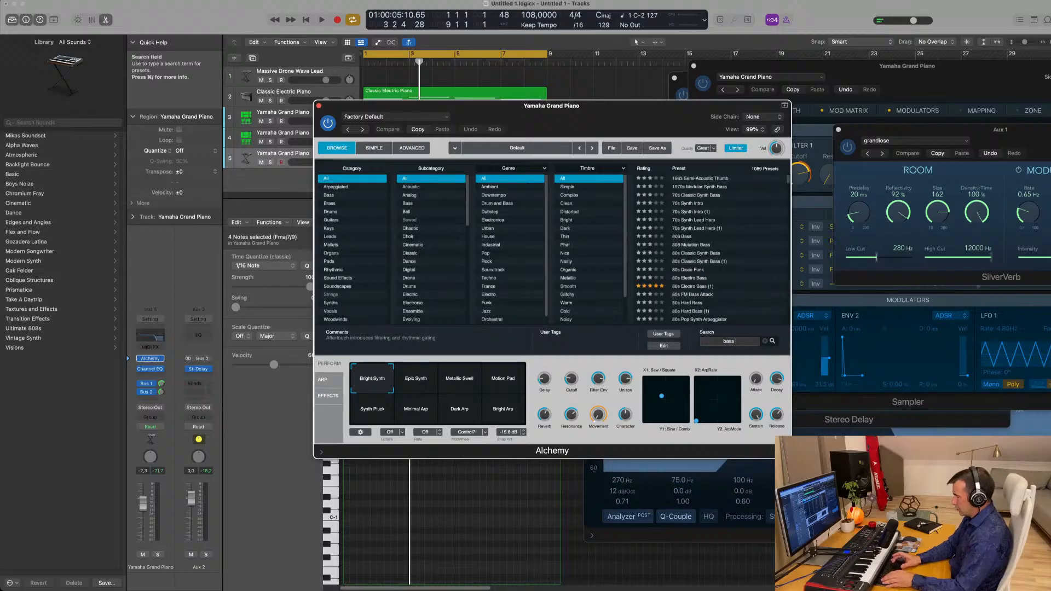
pyautogui.write('pad')
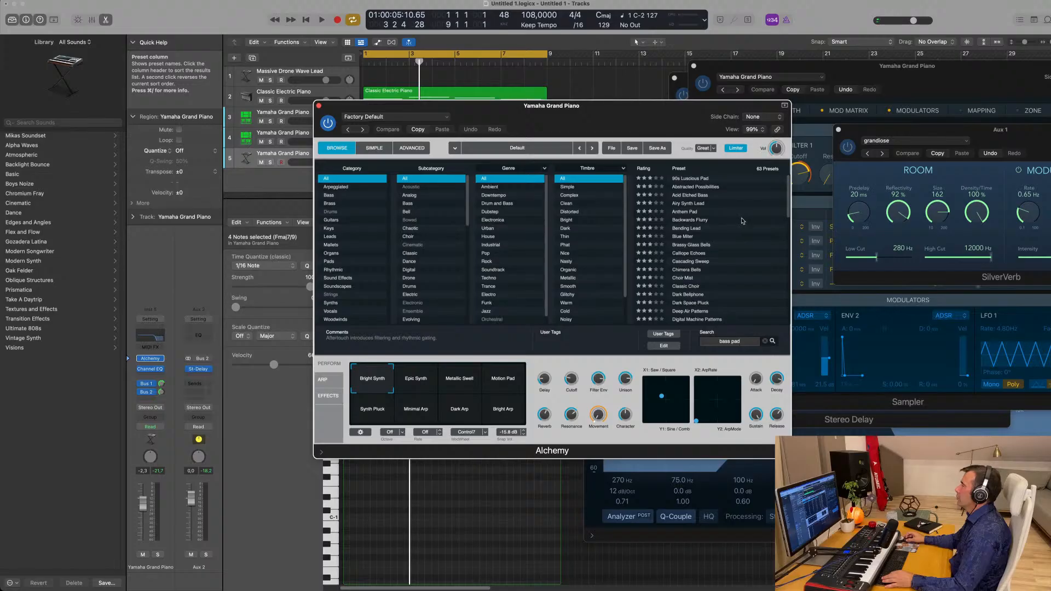
# Load the Dark Space Pluck preset from the search results and move the Alchemy window clear of the track headers.
pyautogui.scroll(-5, 690, 204)
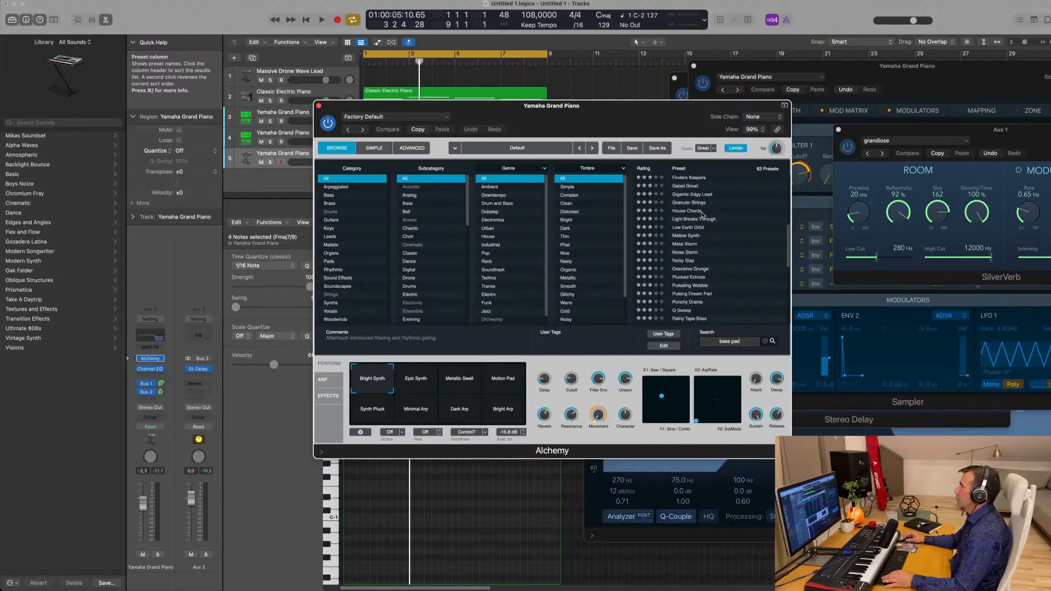
pyautogui.scroll(5, 705, 216)
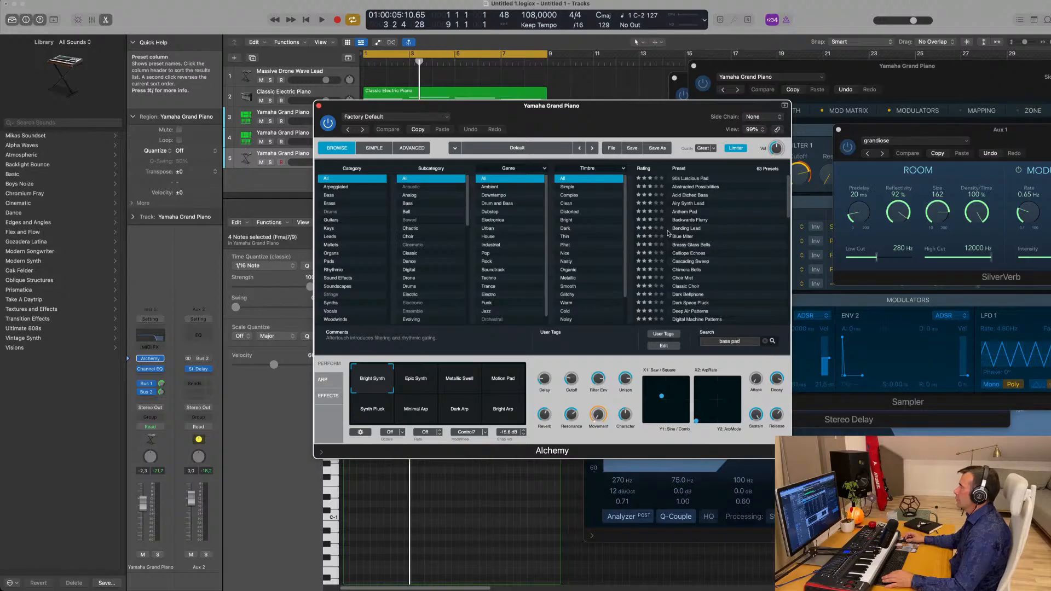
pyautogui.scroll(-2, 732, 236)
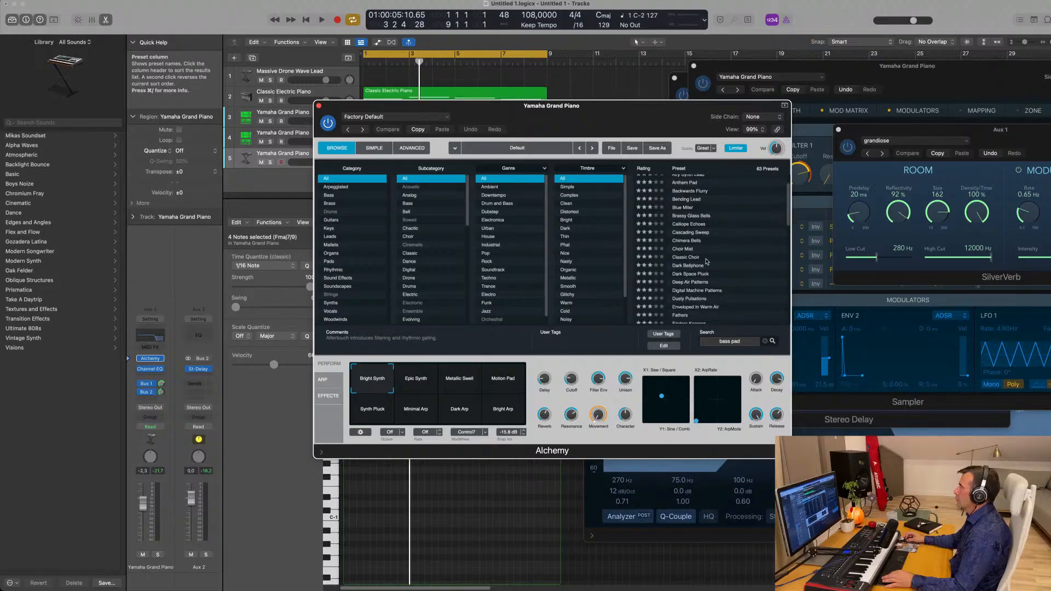
pyautogui.scroll(-1, 703, 260)
pyautogui.scroll(-1, 706, 258)
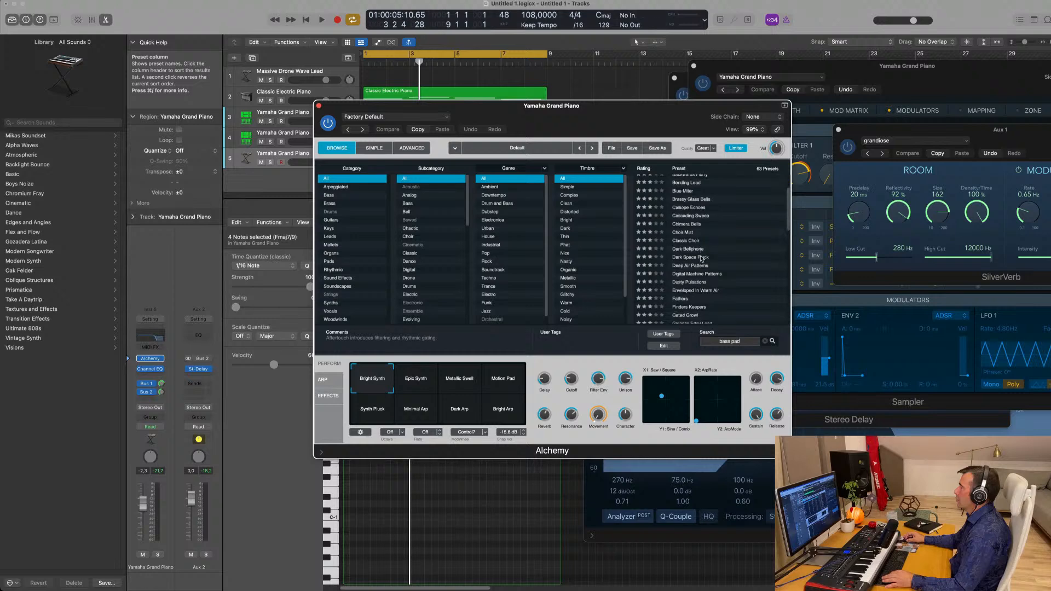
pyautogui.click(696, 259)
pyautogui.moveTo(603, 108); pyautogui.dragTo(767, 109)
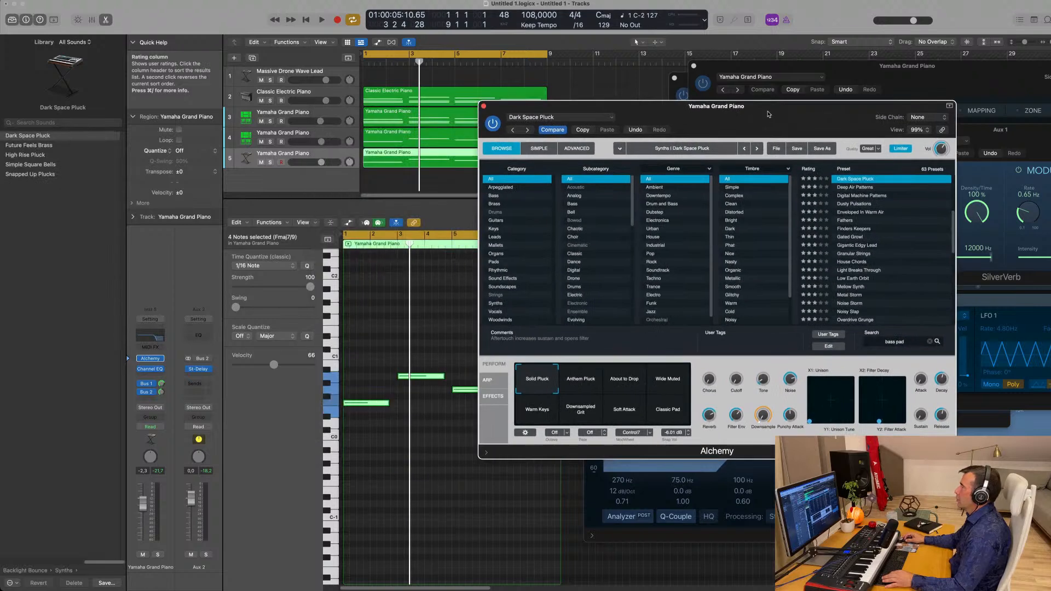
# Solo the fifth track during playback and audition the Anthem Pluck variation and the Dusty Pulsations preset.
pyautogui.press('space')
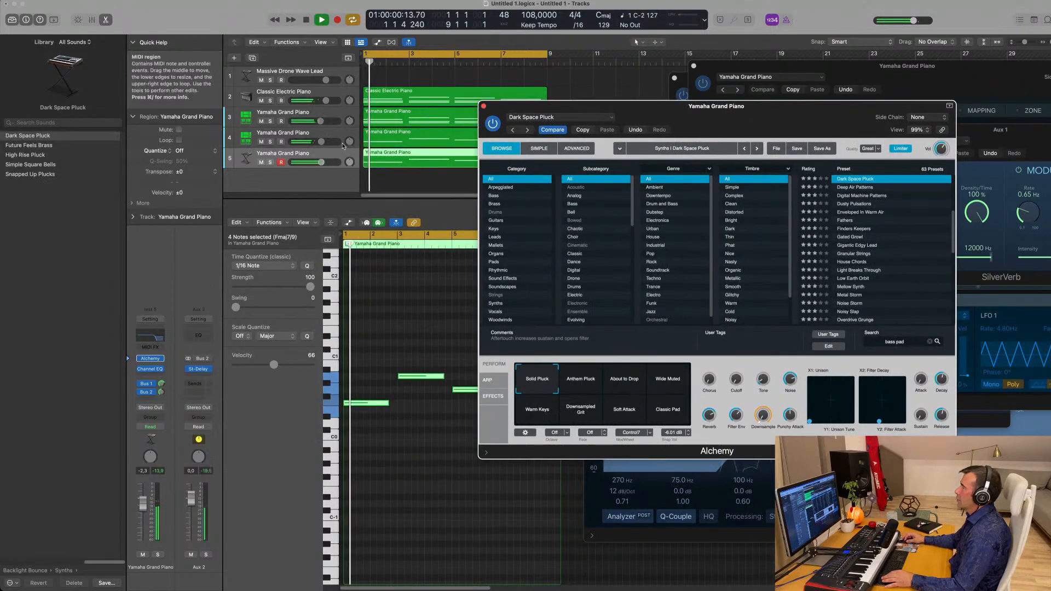
pyautogui.click(270, 163)
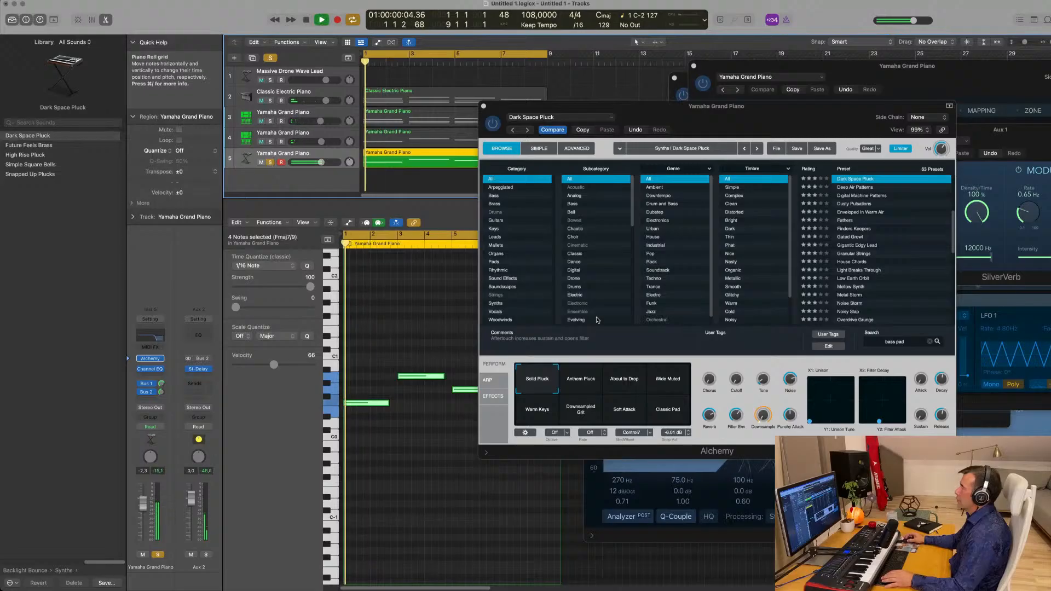
pyautogui.click(581, 378)
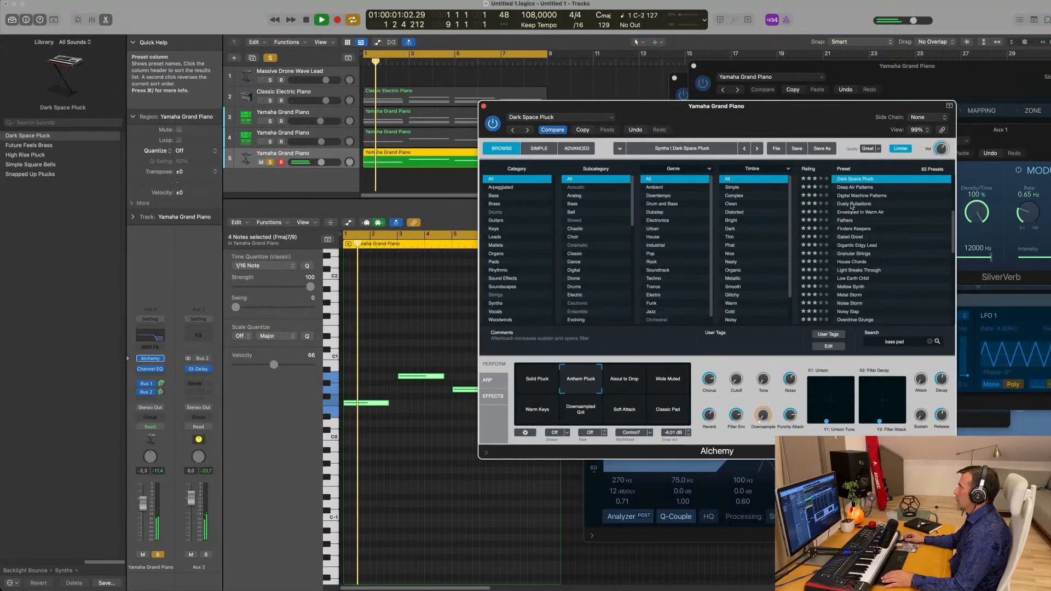
pyautogui.click(852, 204)
pyautogui.scroll(-2, 876, 230)
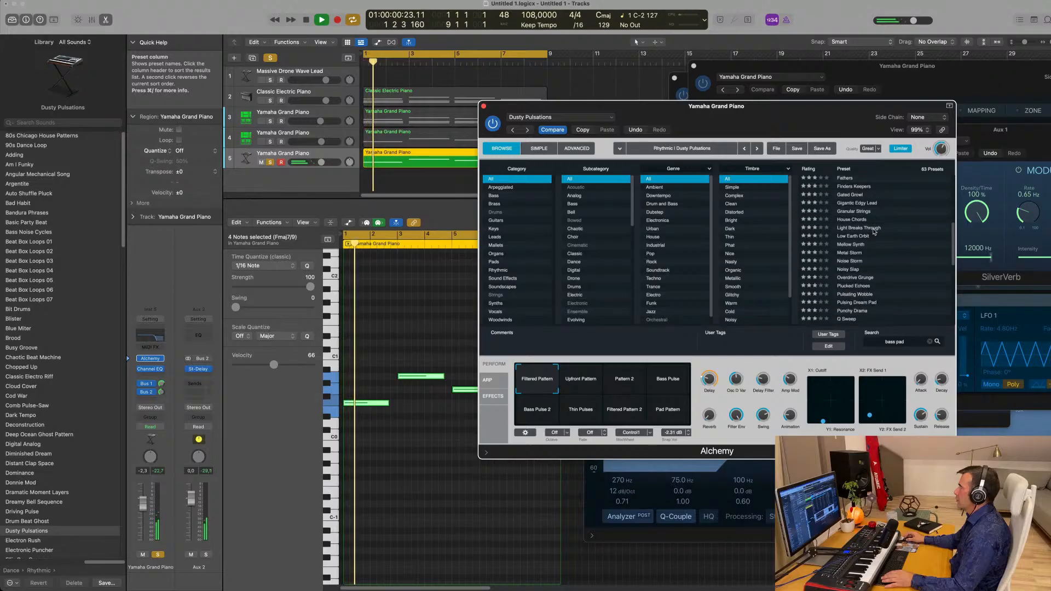
# Filter the Alchemy results to the Pads category and load the Cascading Sweep preset.
pyautogui.click(495, 262)
pyautogui.scroll(2, 868, 218)
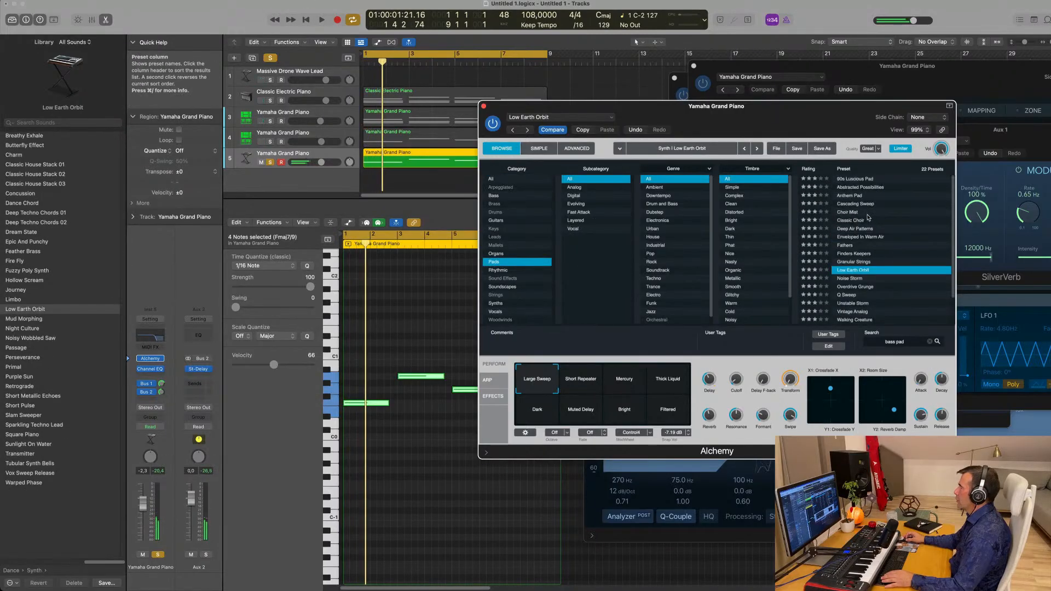
pyautogui.click(857, 205)
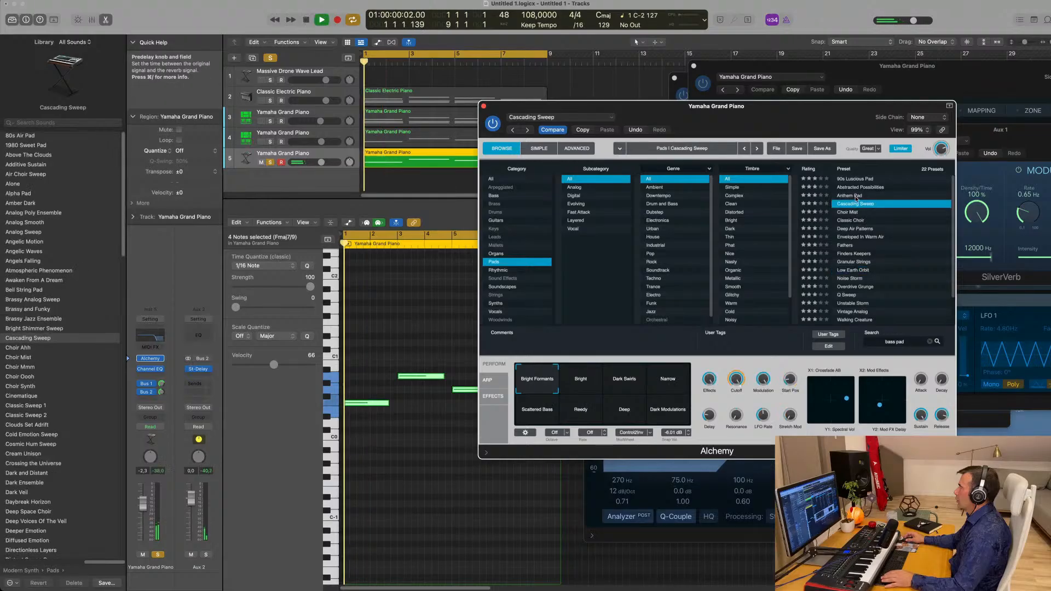
# Audition the Anthem Pad, Low Earth Orbit, Unstable Storm and Walking Creature presets in Alchemy during solo playback.
pyautogui.click(851, 197)
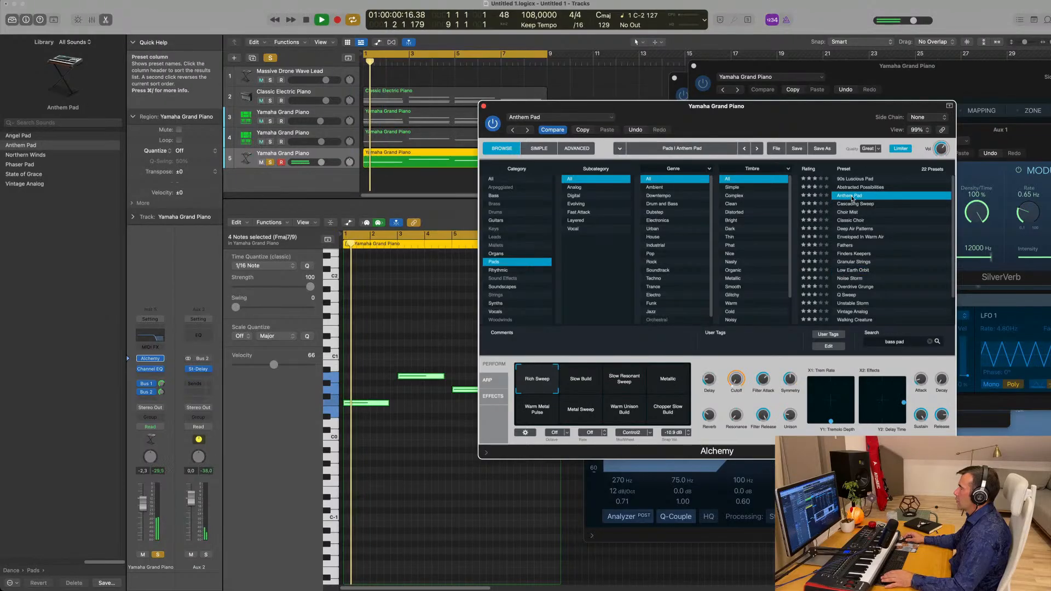
pyautogui.scroll(-2, 870, 245)
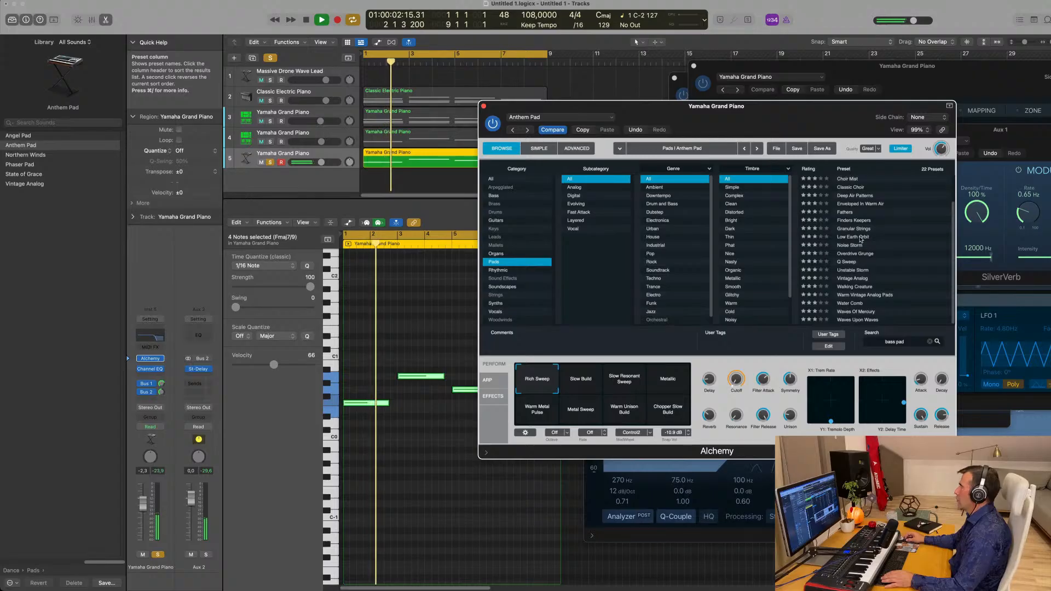
pyautogui.click(857, 237)
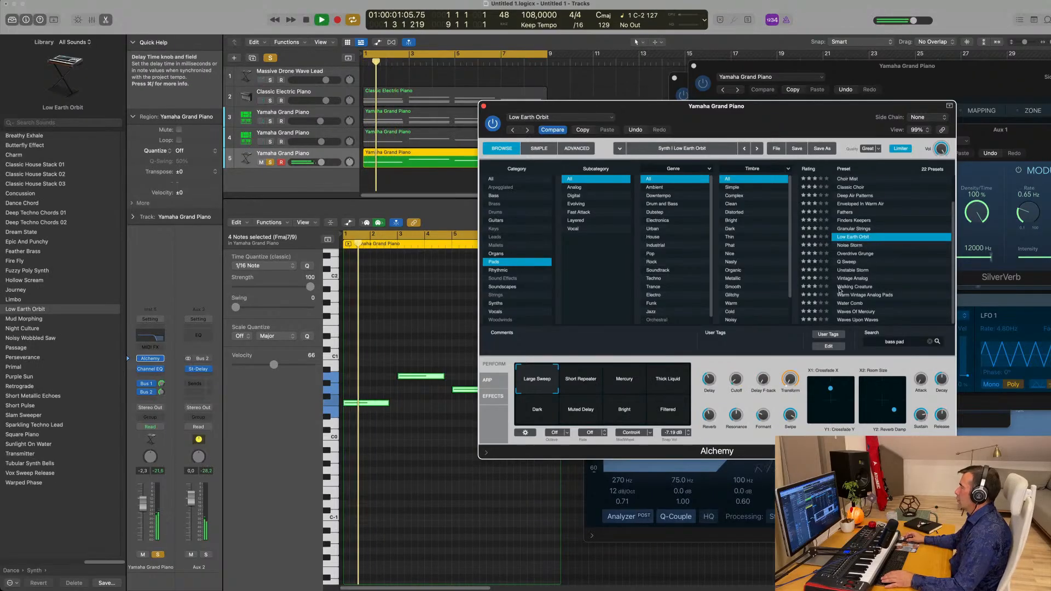
pyautogui.click(849, 271)
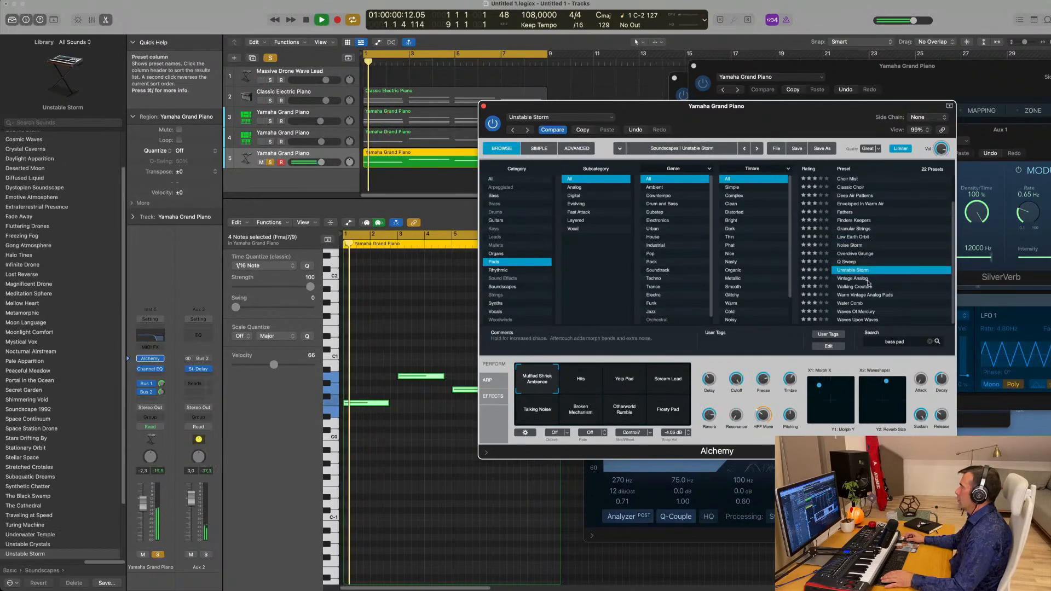
pyautogui.click(853, 287)
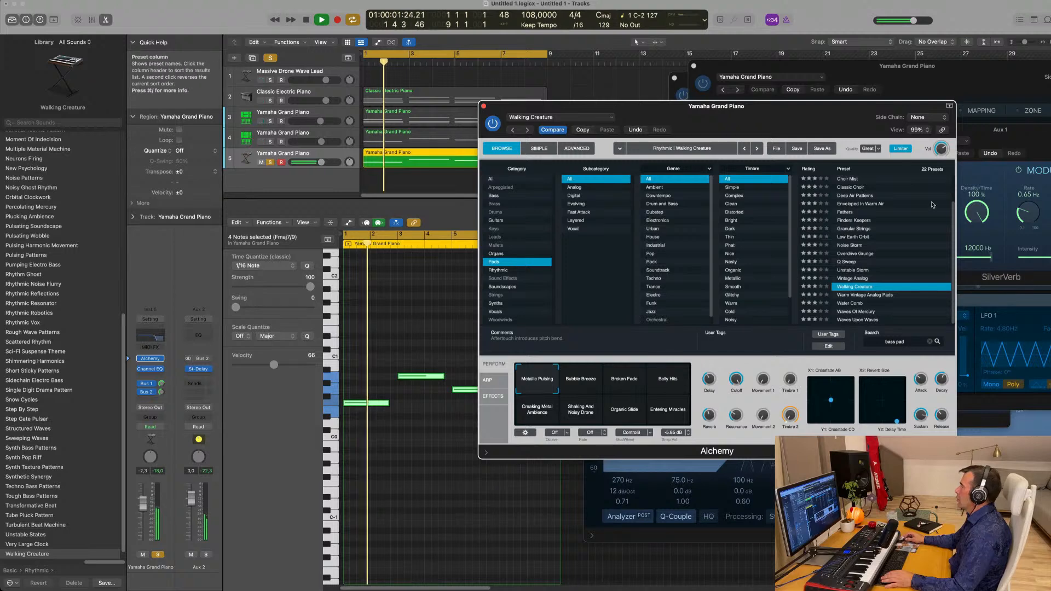
# Compare the Abstracted Possibilities and Deep Air Patterns presets, then load Anthem Pad as the Alchemy sound.
pyautogui.scroll(2, 898, 211)
pyautogui.click(854, 187)
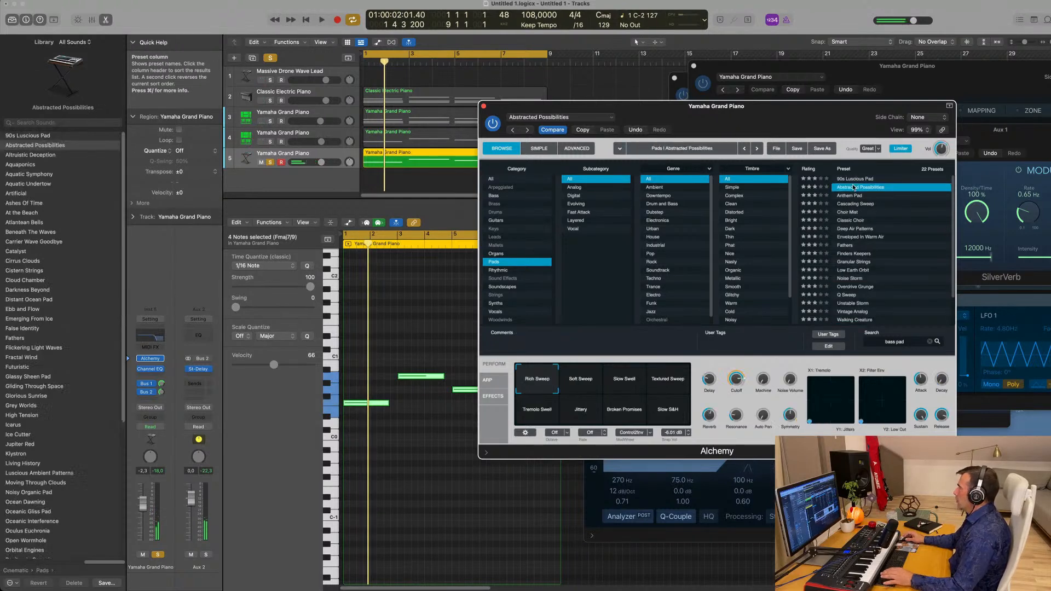
pyautogui.click(853, 230)
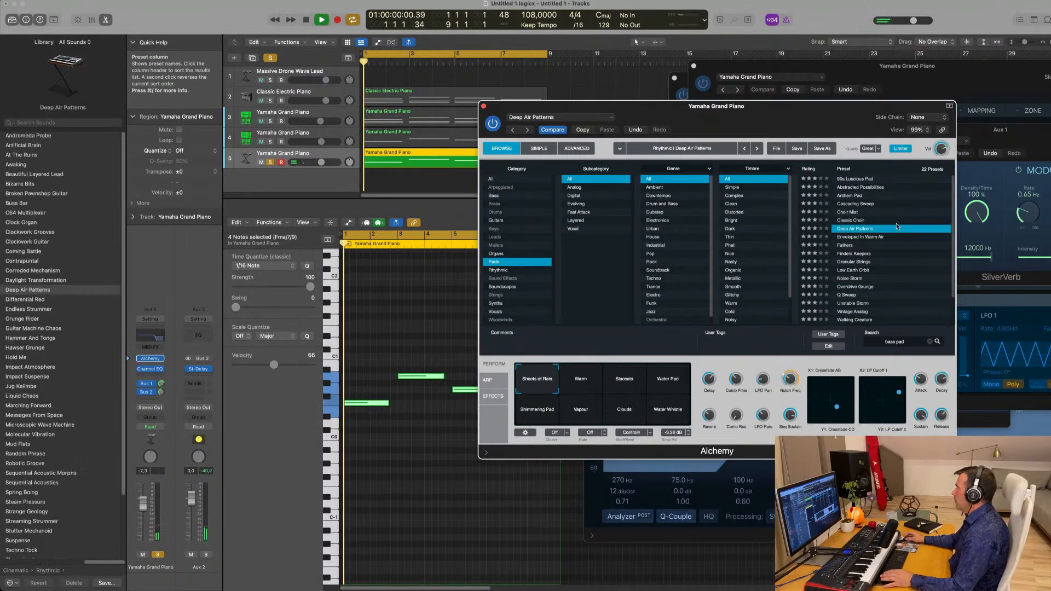
pyautogui.click(846, 196)
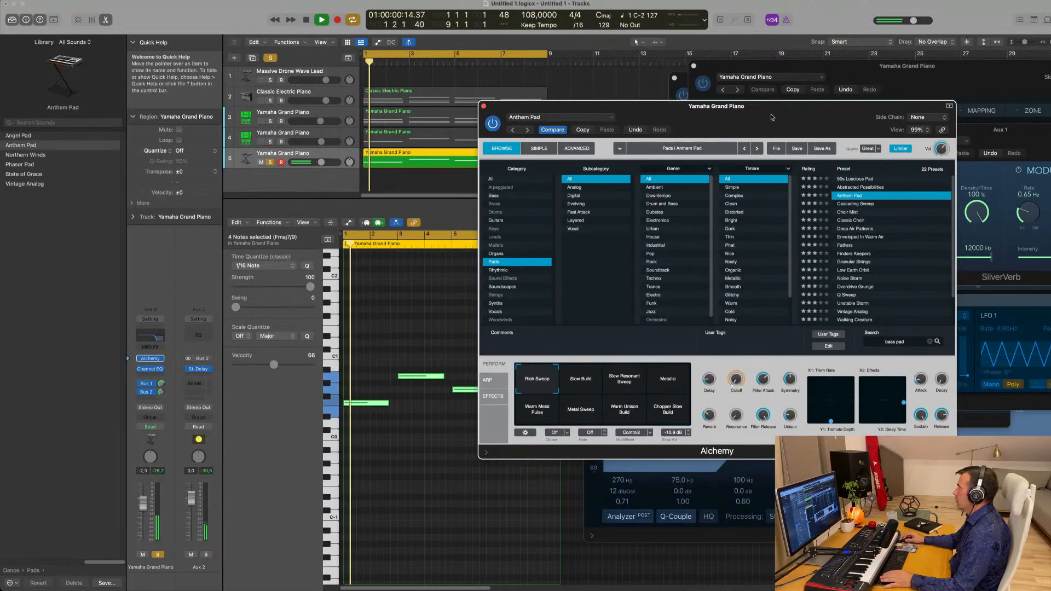
pyautogui.moveTo(744, 110); pyautogui.dragTo(706, 77)
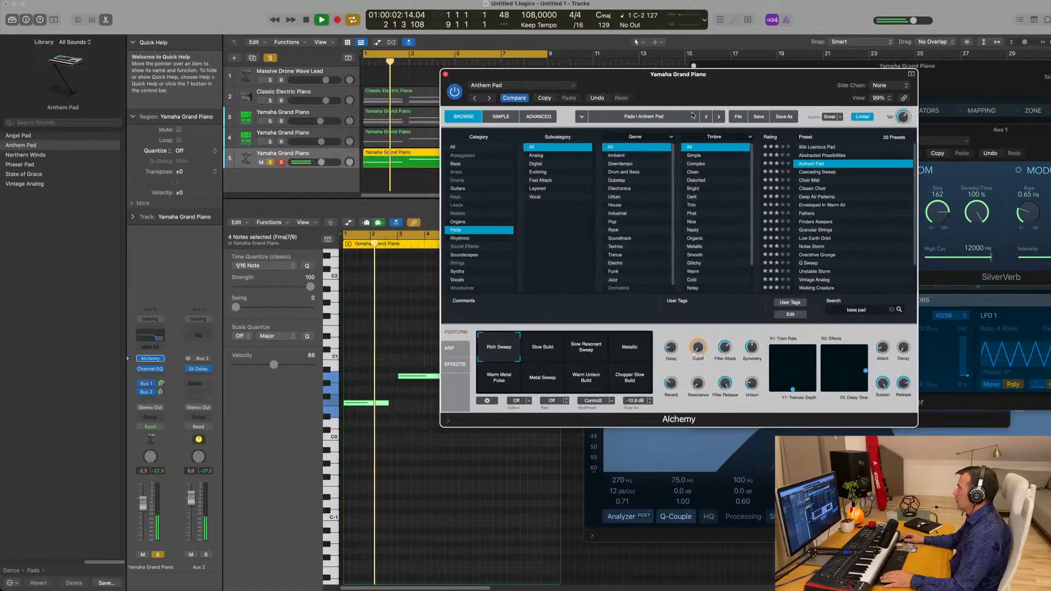
# Audition Anthem Pad's performance variations during playback and choose Warm Metal Pulse.
pyautogui.click(550, 351)
pyautogui.press('space')
pyautogui.click(590, 352)
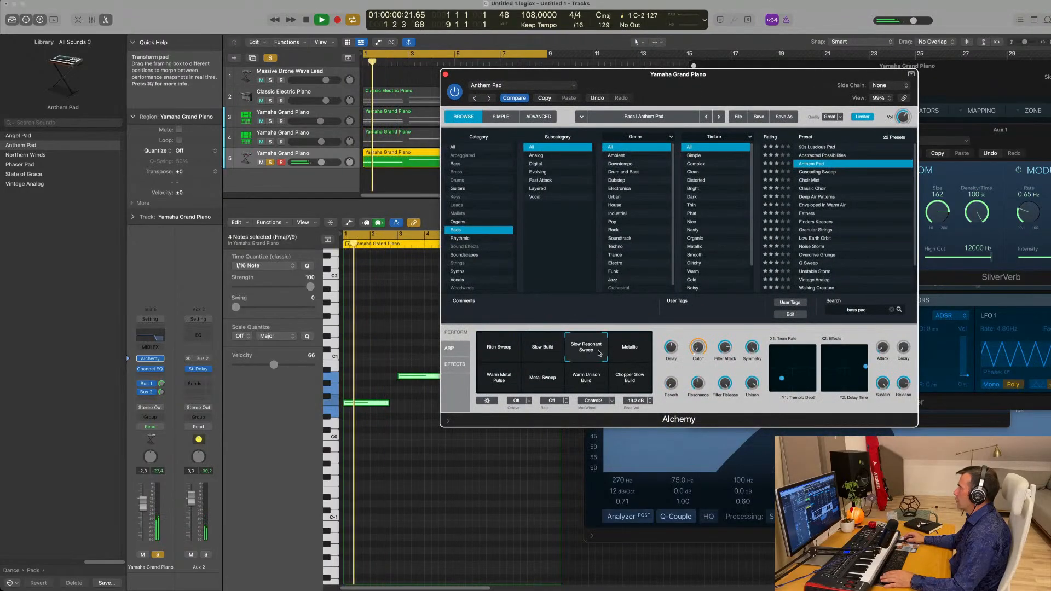
pyautogui.click(631, 354)
pyautogui.click(513, 386)
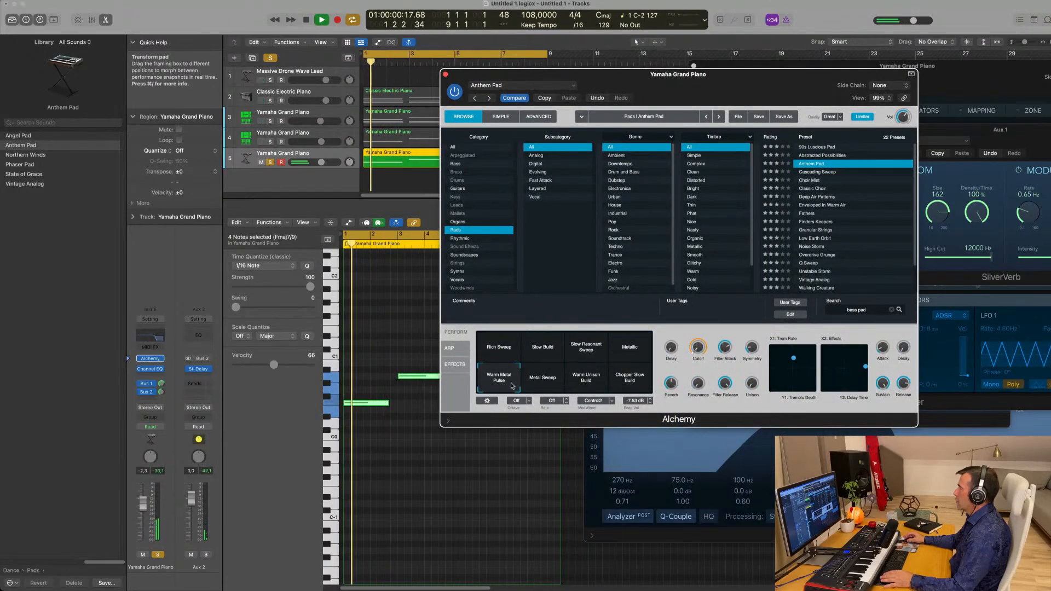
pyautogui.click(546, 385)
pyautogui.click(581, 384)
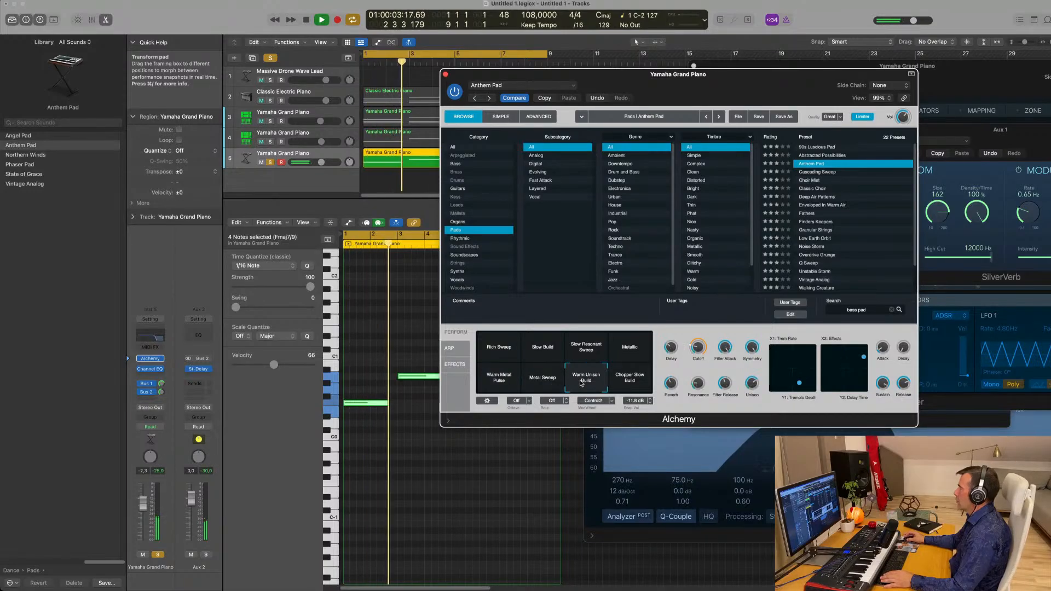
pyautogui.click(640, 384)
pyautogui.press('space')
pyautogui.click(492, 379)
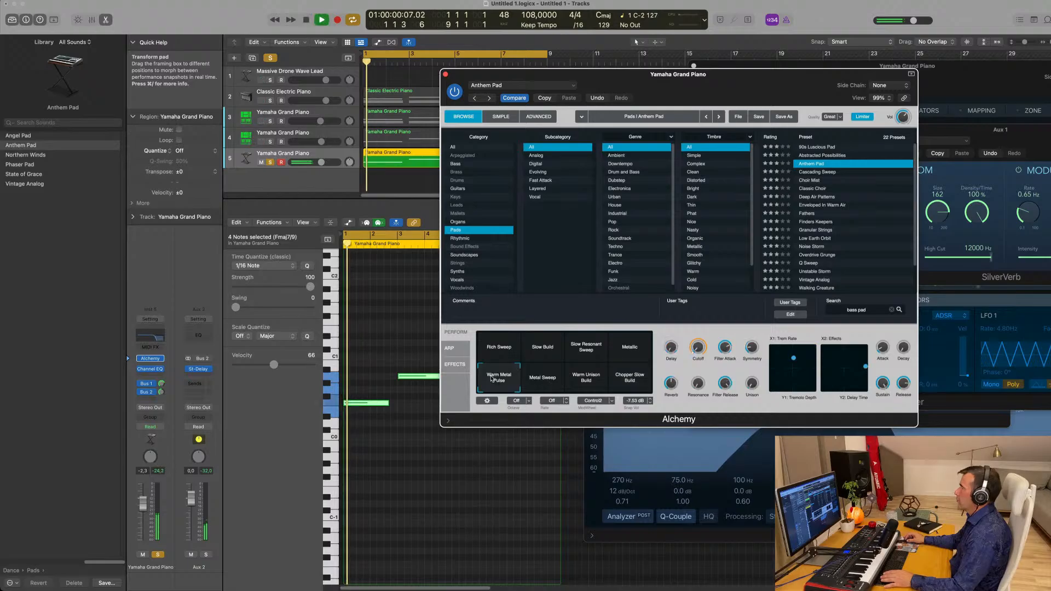
# Transpose the four selected pad notes up one octave in the fifth track's region.
pyautogui.click(398, 459)
pyautogui.hotkey('alt', 'shift', 'Up')
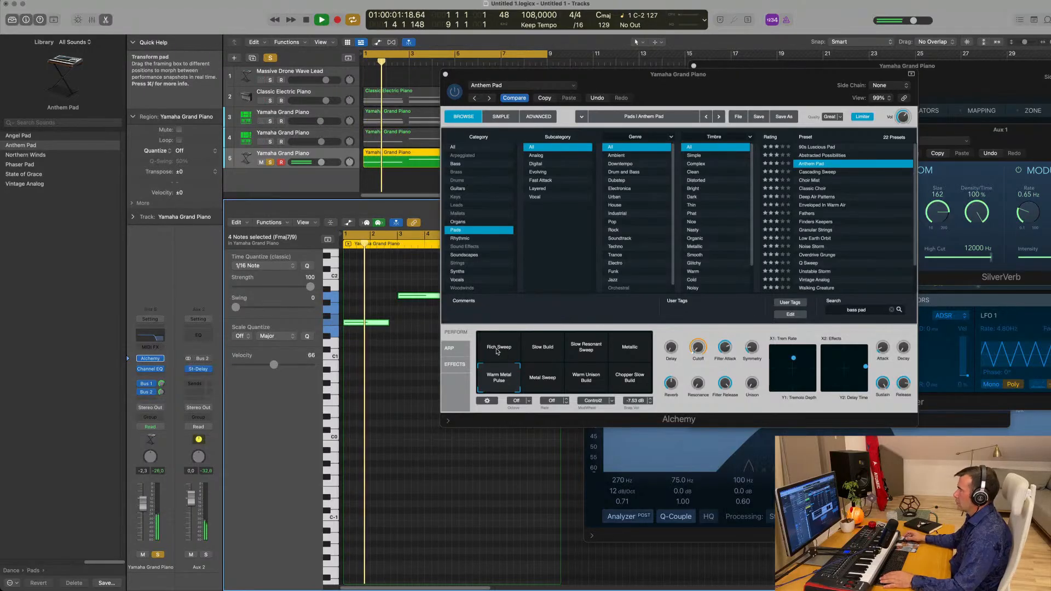
# Unsolo the fifth track and set its volume to -4.0 dB while all layers play, keeping the Alchemy window clear of the notes.
pyautogui.moveTo(717, 78); pyautogui.dragTo(791, 226)
pyautogui.press('space')
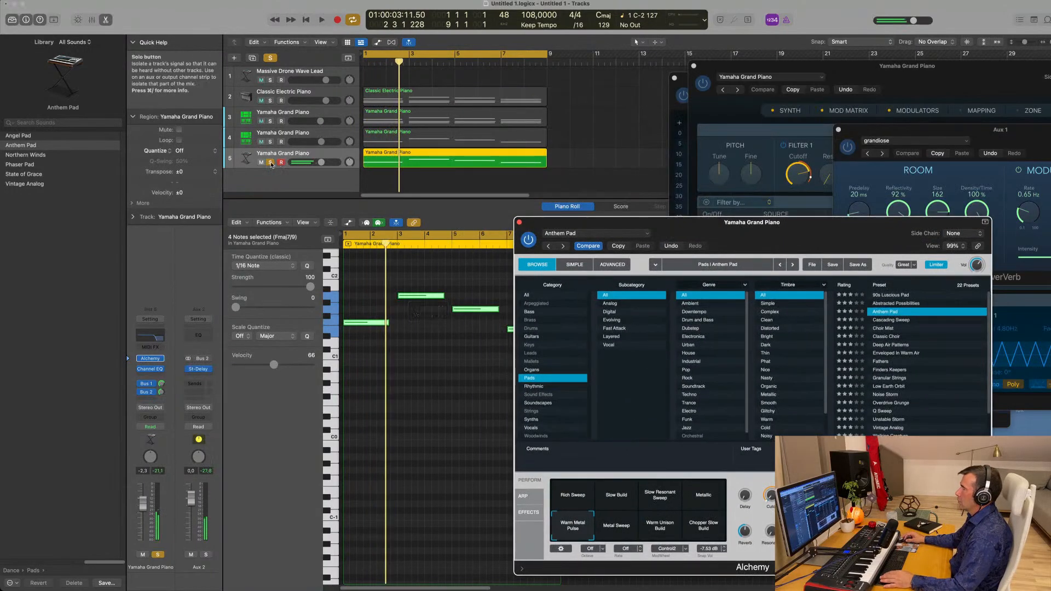
pyautogui.click(270, 163)
pyautogui.press('space')
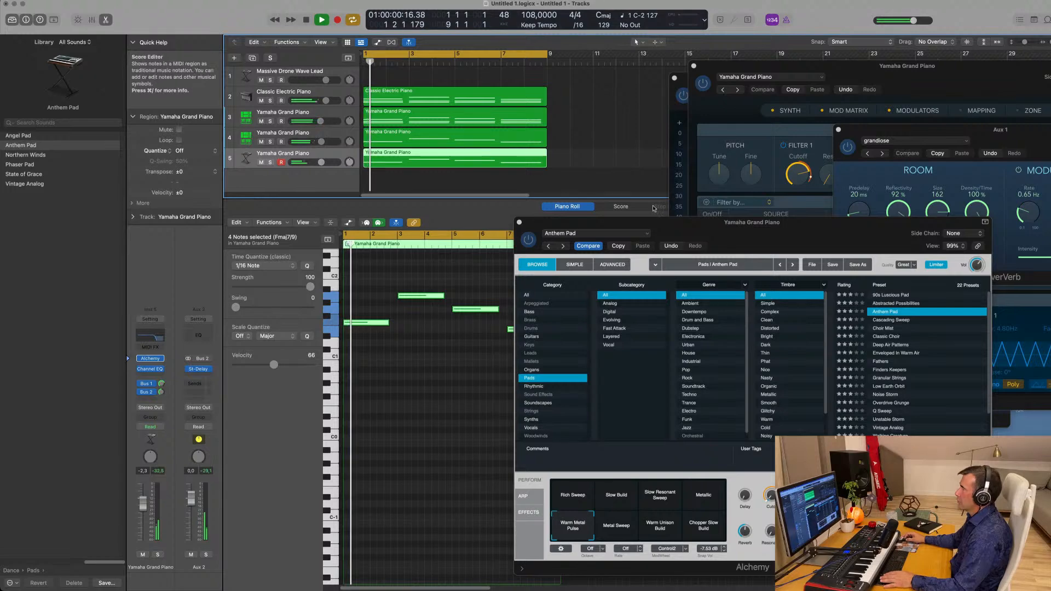
pyautogui.moveTo(657, 222); pyautogui.dragTo(782, 179)
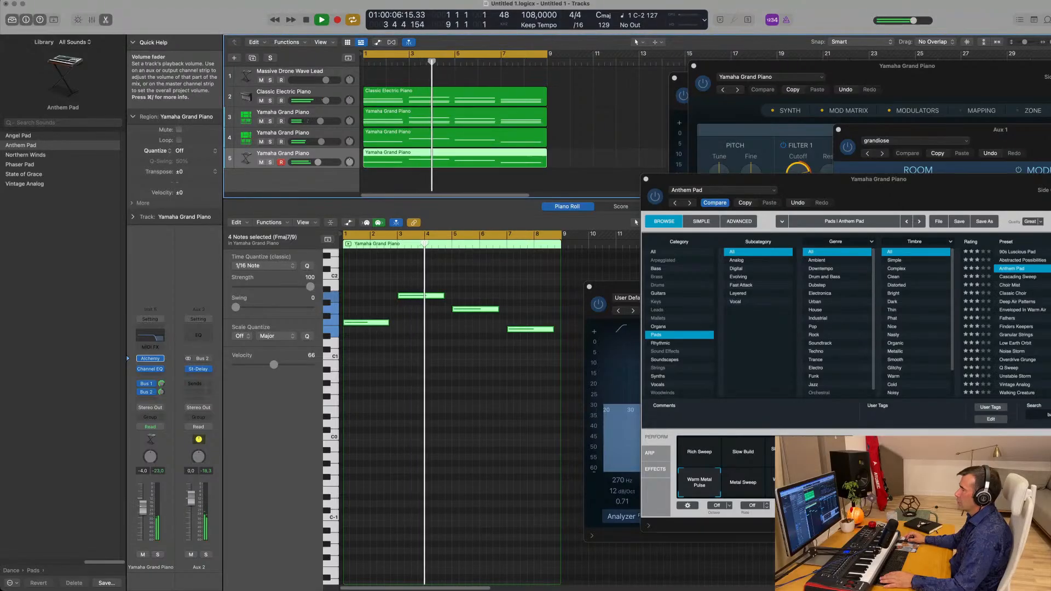
# Delete the second and fourth notes from the fifth track's pad region.
pyautogui.click(420, 296)
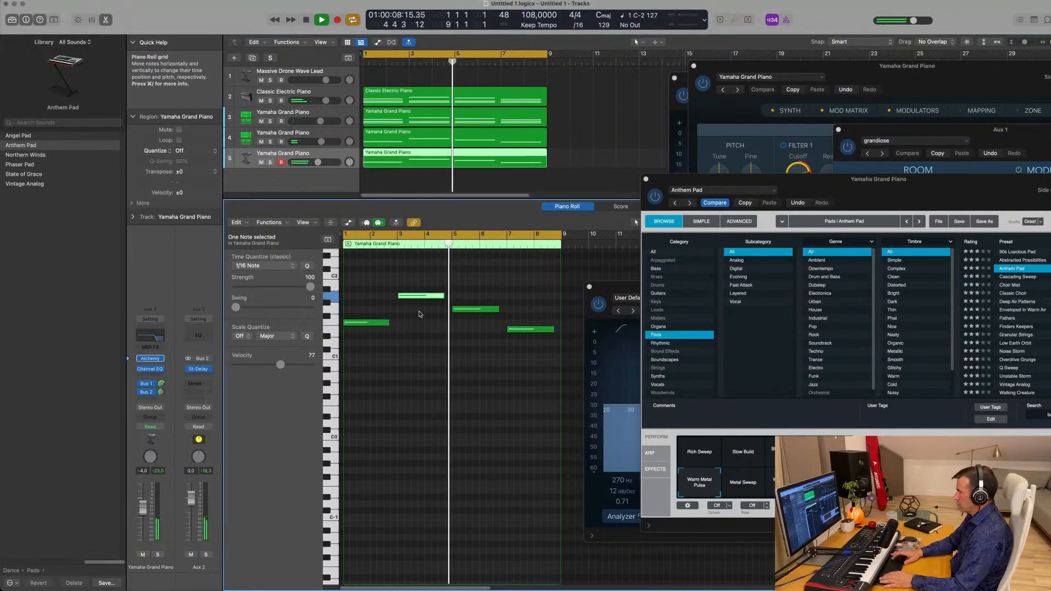
pyautogui.press('Delete')
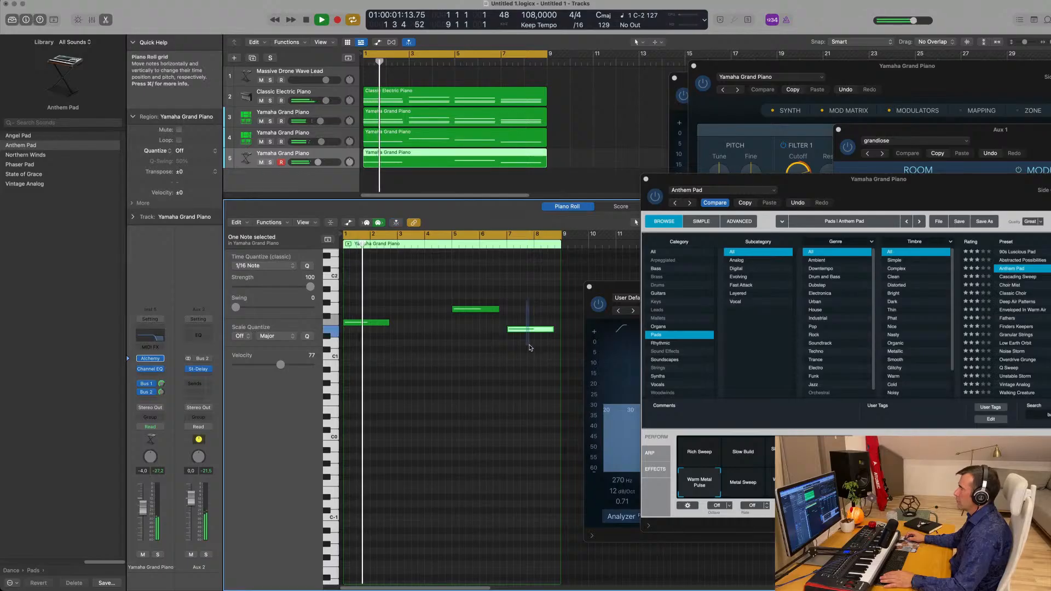
pyautogui.press('Delete')
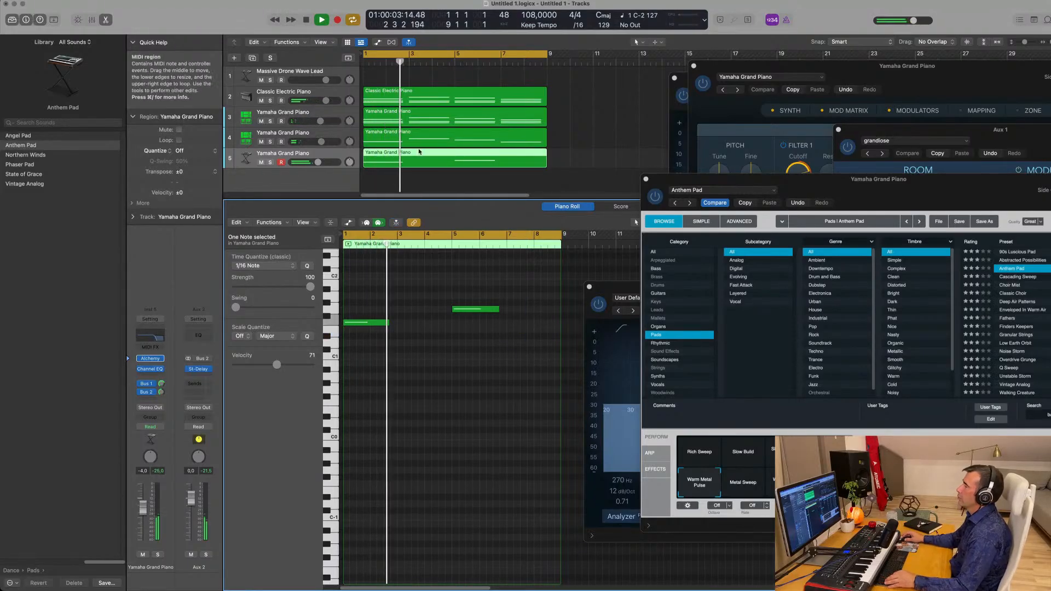
# Select the fourth track and compare the mix with it muted and unmuted during playback.
pyautogui.scroll(-1, 452, 159)
pyautogui.hscroll(-1, 451, 158)
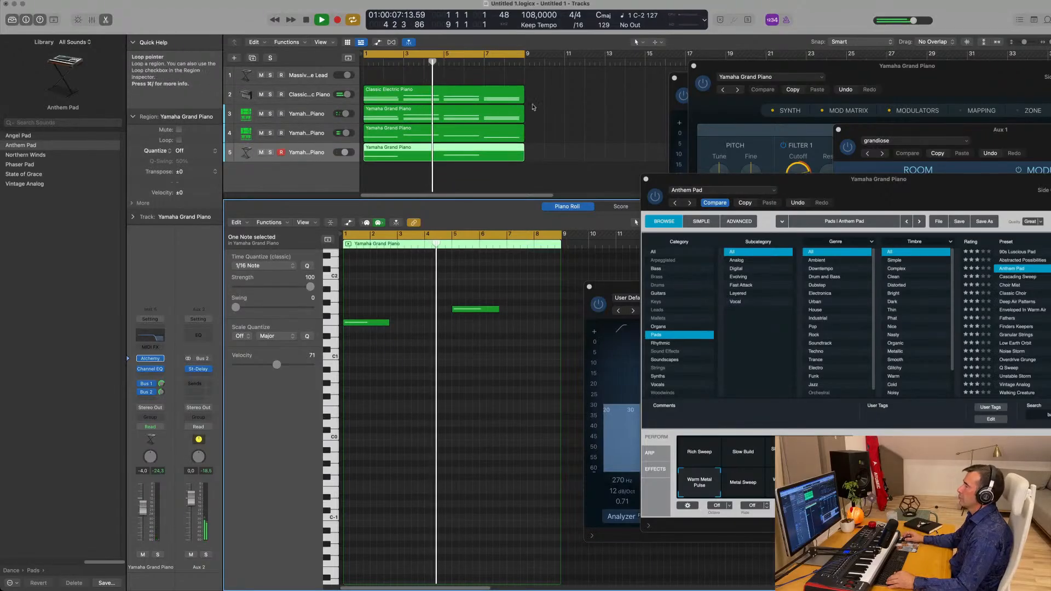
pyautogui.scroll(-1, 547, 111)
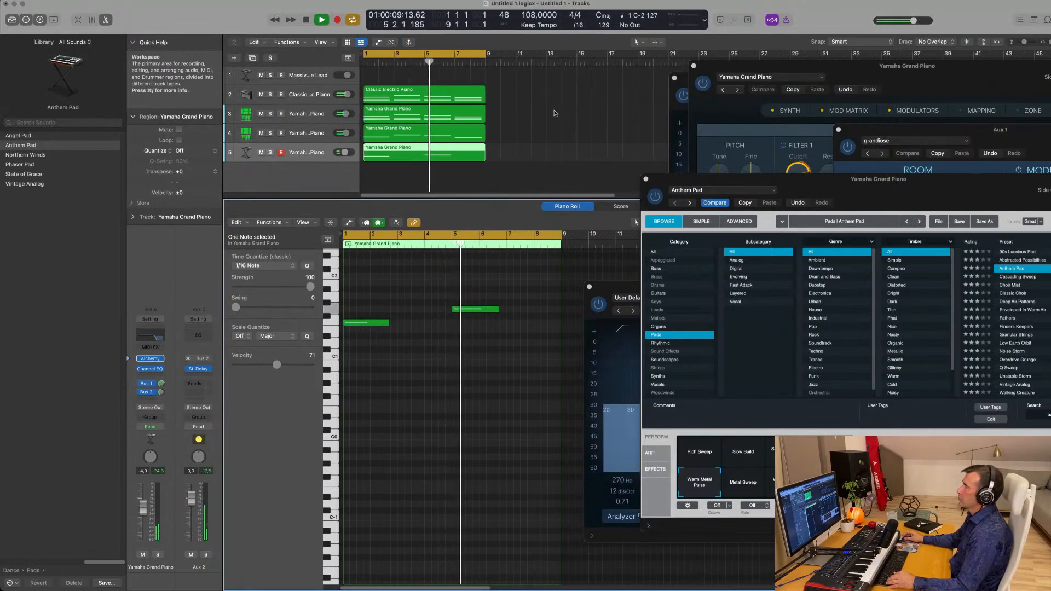
pyautogui.scroll(-1, 547, 116)
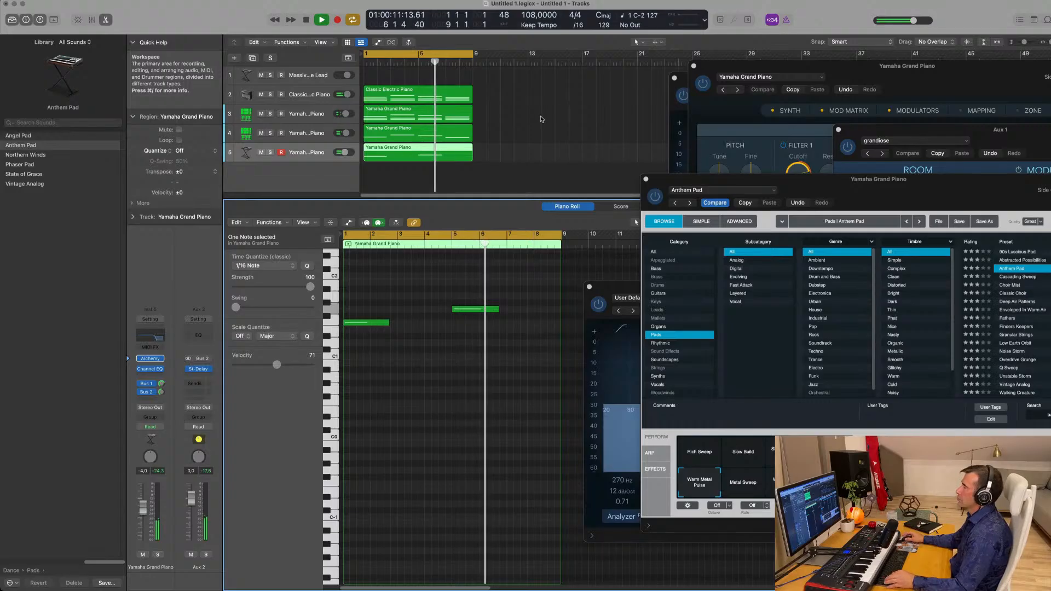
pyautogui.scroll(-1, 482, 132)
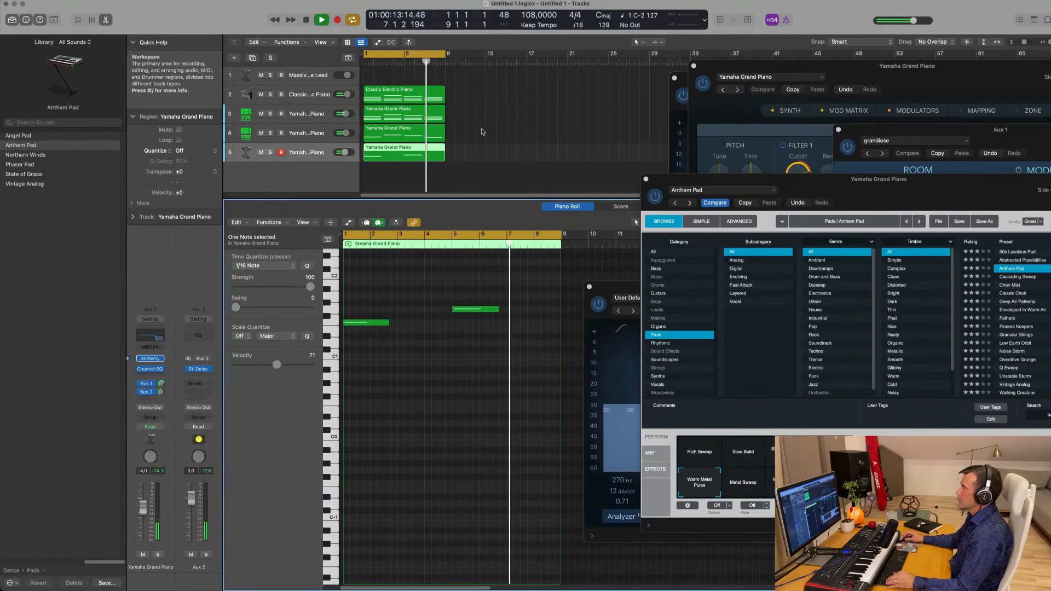
pyautogui.scroll(1, 482, 132)
pyautogui.click(296, 138)
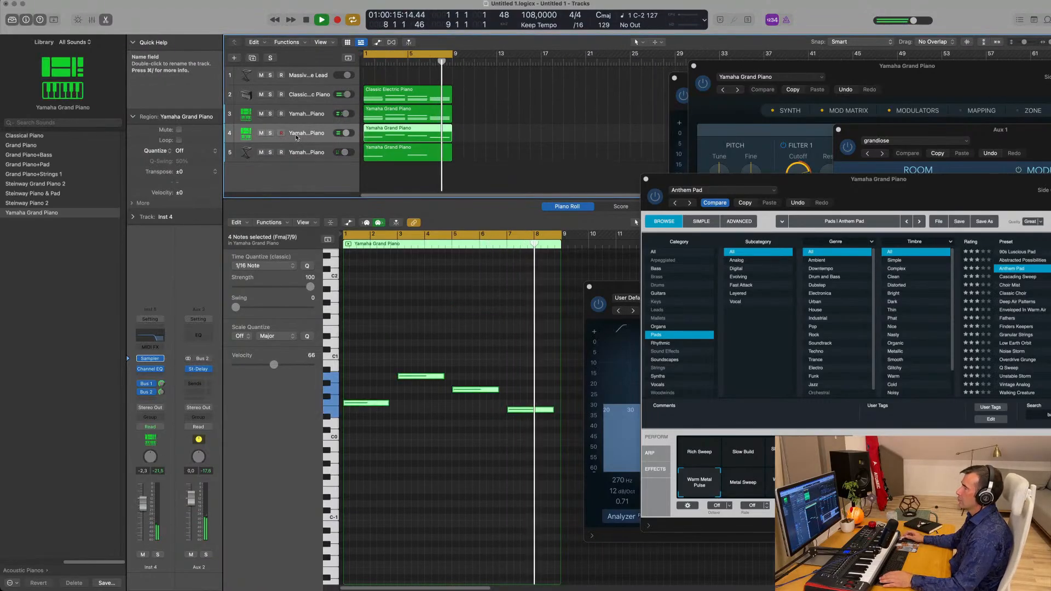
pyautogui.hotkey('ctrl', 'm')
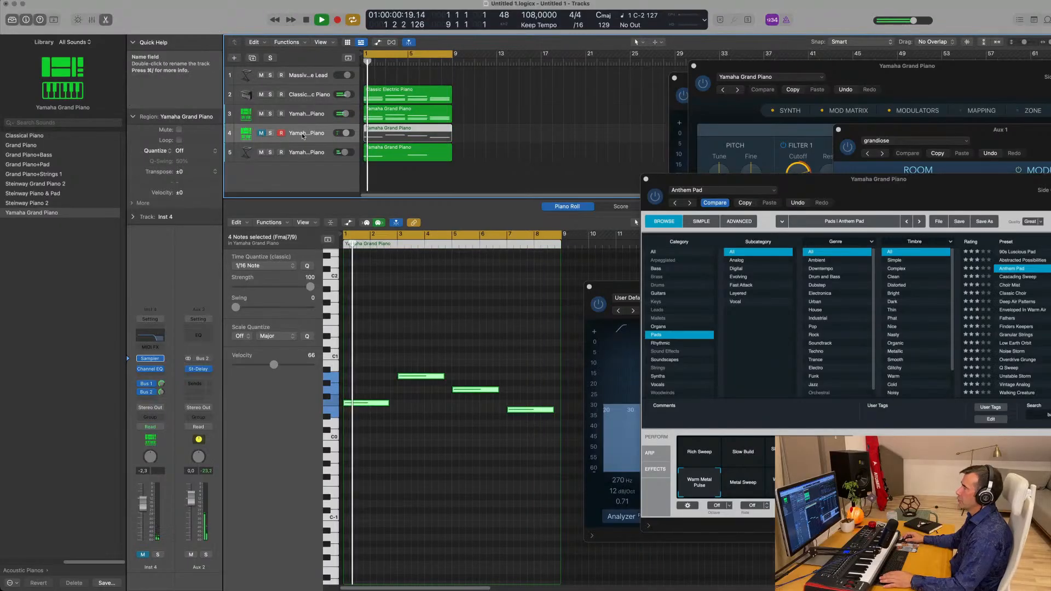
pyautogui.click(261, 133)
pyautogui.press('space')
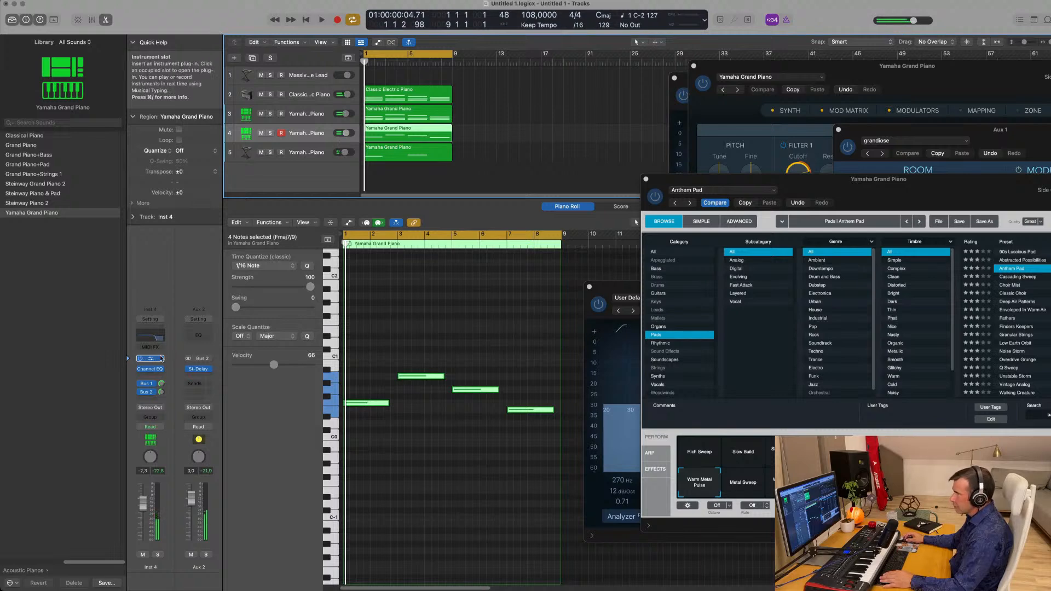
# Replace the fourth track's Sampler instrument with LennarDigital's Sylenth1.
pyautogui.click(161, 359)
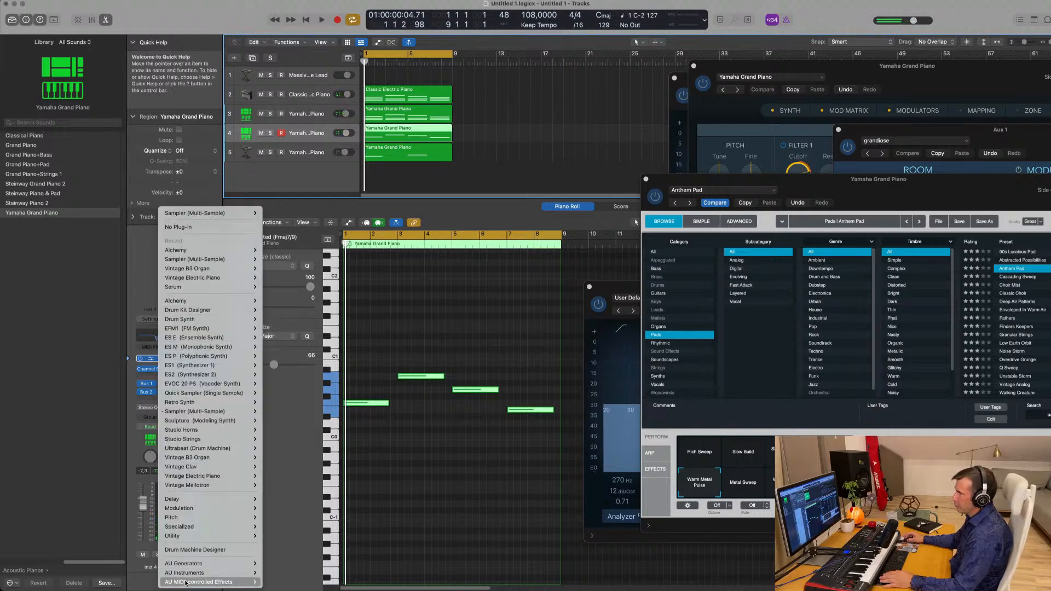
pyautogui.moveTo(236, 573)
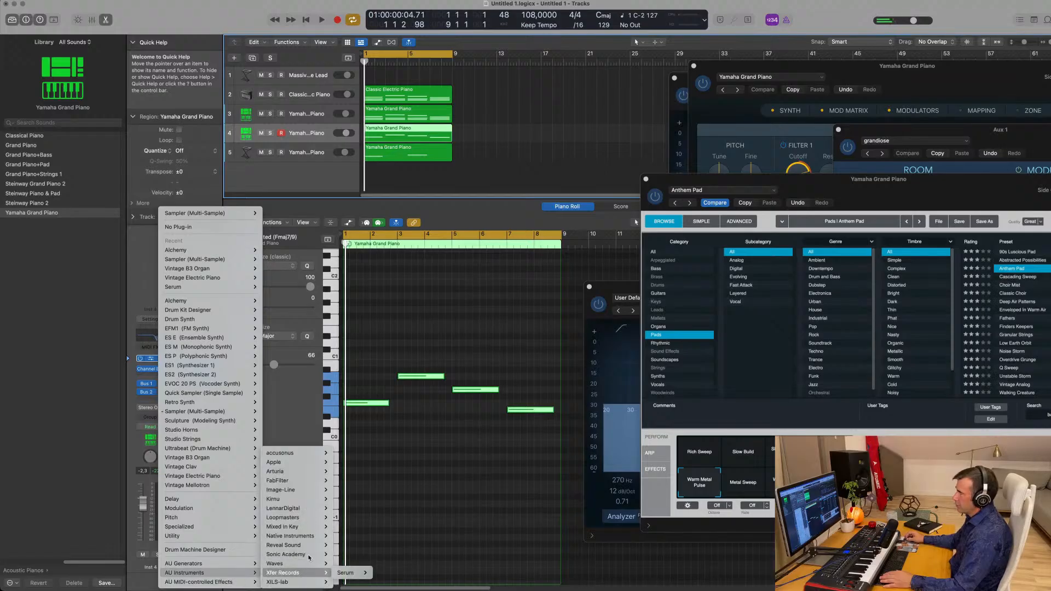
pyautogui.moveTo(310, 547)
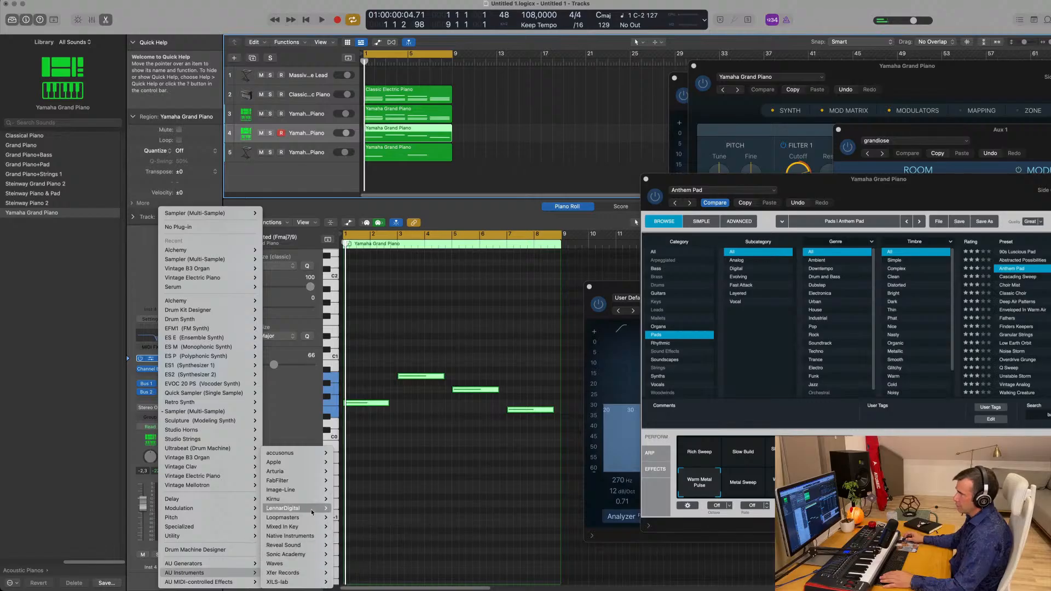
pyautogui.moveTo(307, 508)
pyautogui.moveTo(349, 511)
pyautogui.click(391, 509)
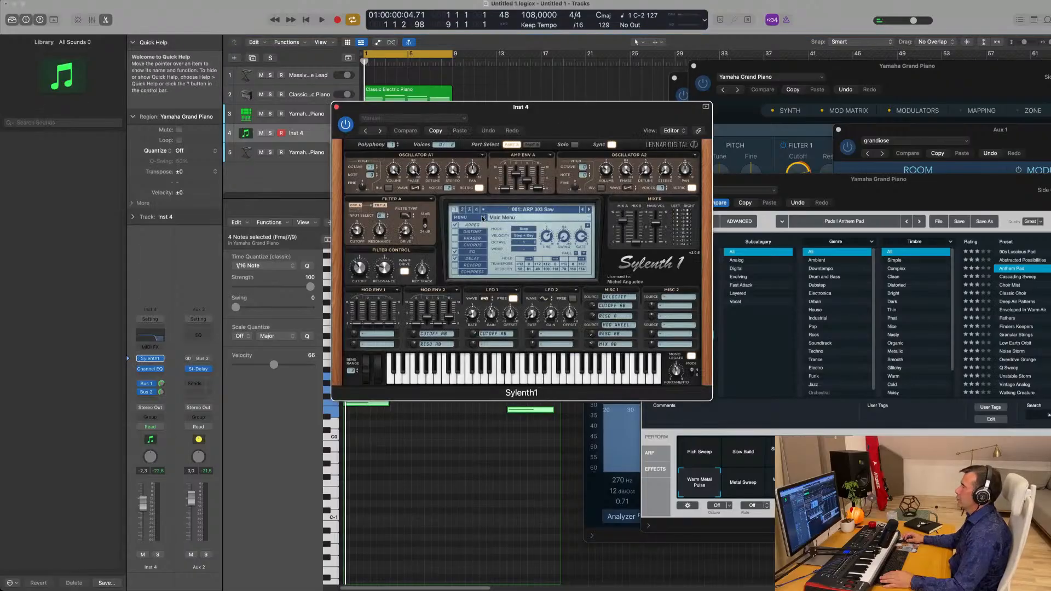
# Load the factory sound bank in Sylenth1 whose first preset is ARP - Acid Thing 1.
pyautogui.click(476, 219)
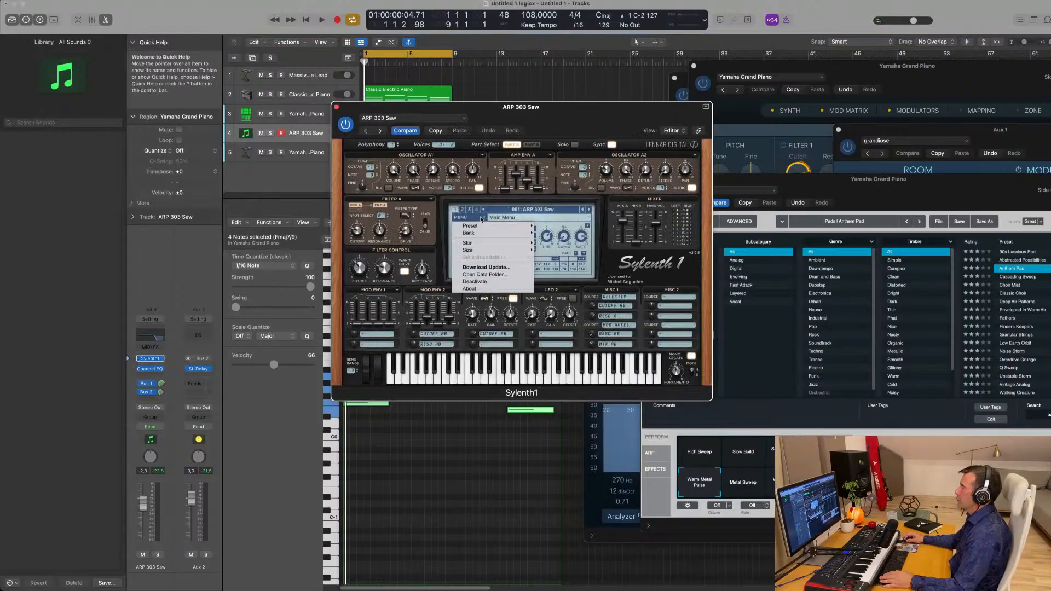
pyautogui.moveTo(481, 226)
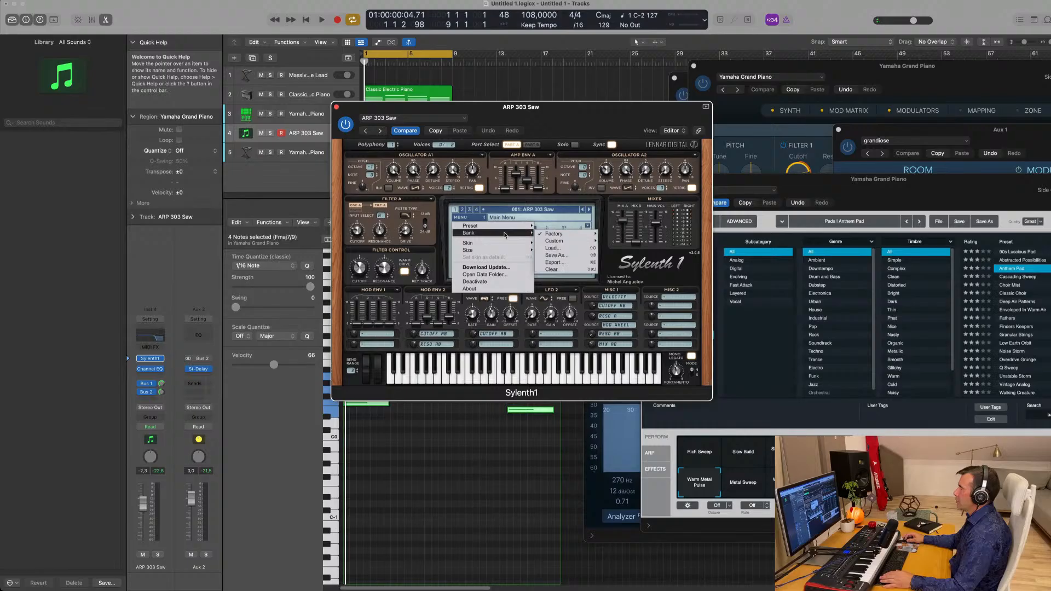
pyautogui.moveTo(562, 235)
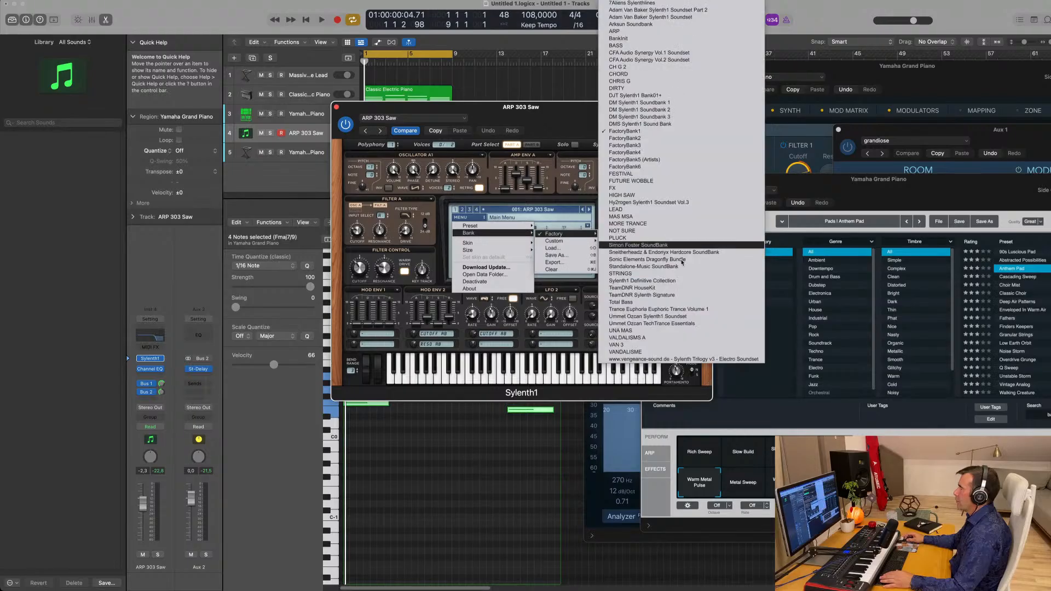
pyautogui.click(694, 288)
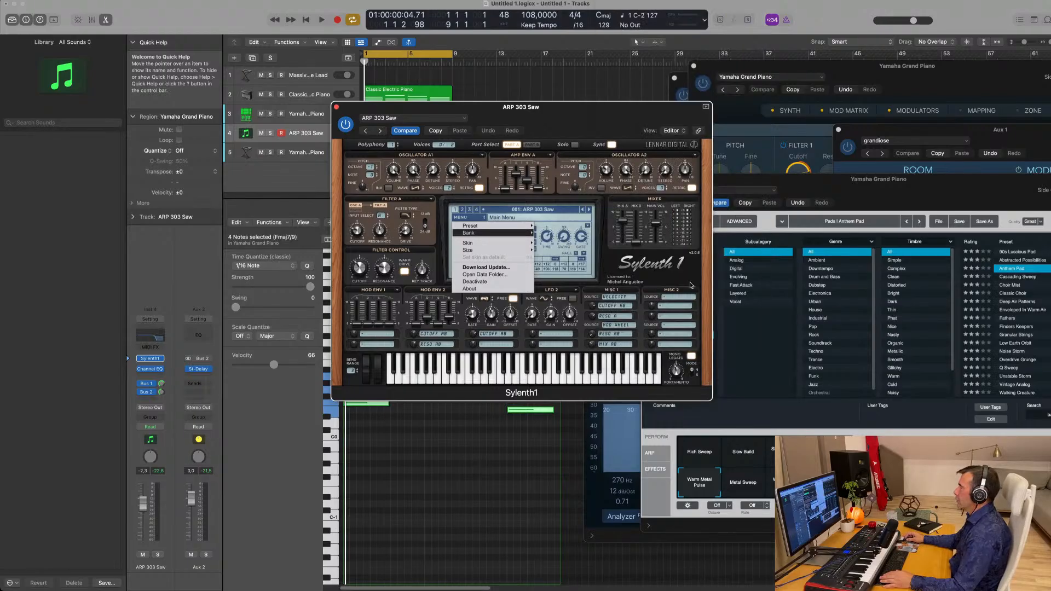
# Look through the second sub-bank's presets, then load preset 029: BASS - Bass Pad from the first sub-bank.
pyautogui.click(461, 209)
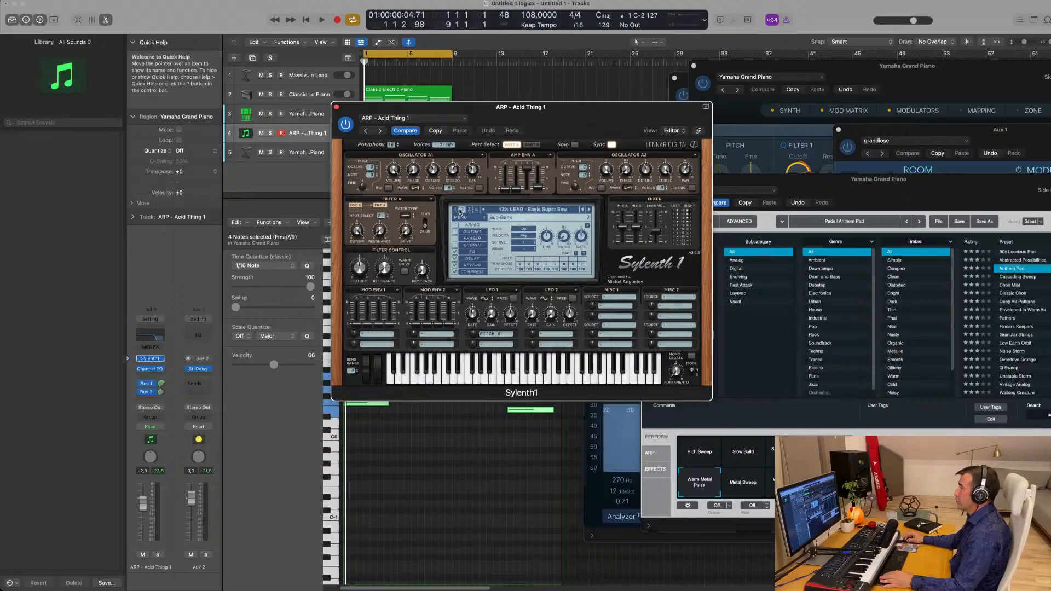
pyautogui.click(521, 210)
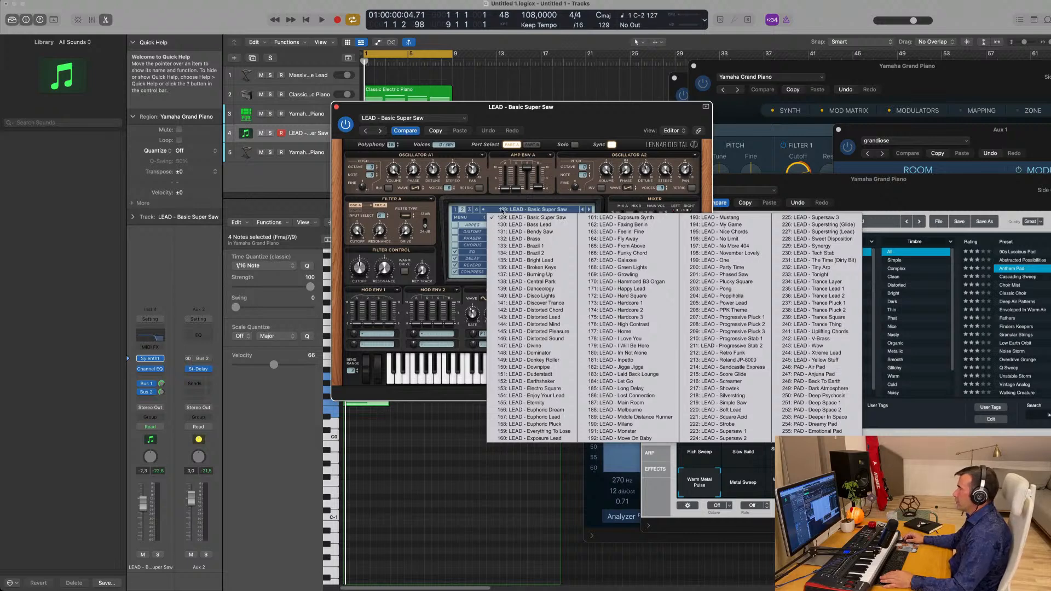
pyautogui.click(456, 211)
pyautogui.click(517, 210)
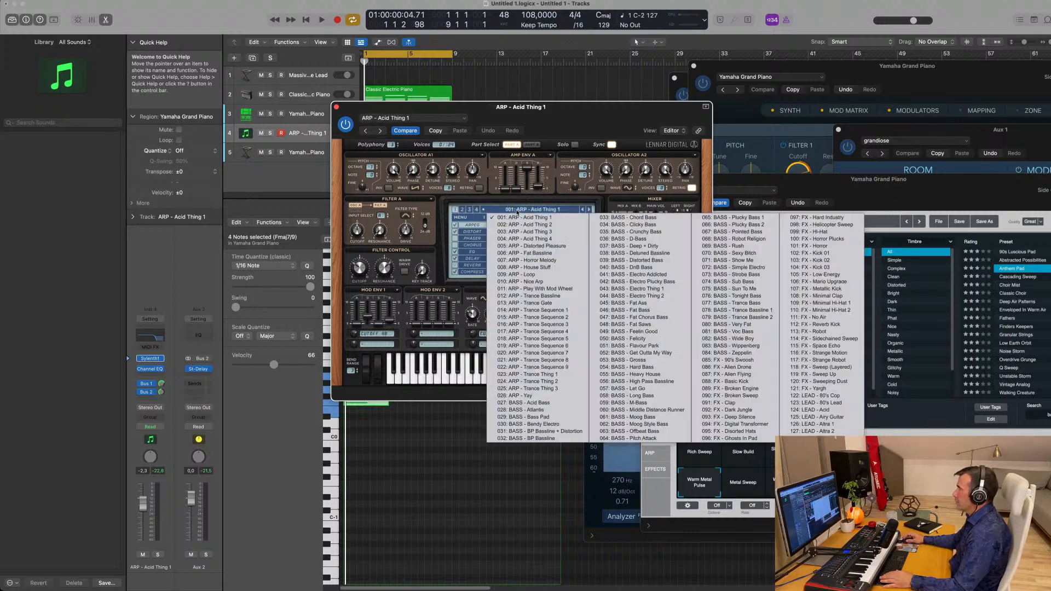
pyautogui.click(542, 417)
# Move Sylenth1 clear of the notes, listen to the bass pad, and transpose the region's four notes up two octaves.
pyautogui.moveTo(574, 391); pyautogui.dragTo(805, 407)
pyautogui.press('space')
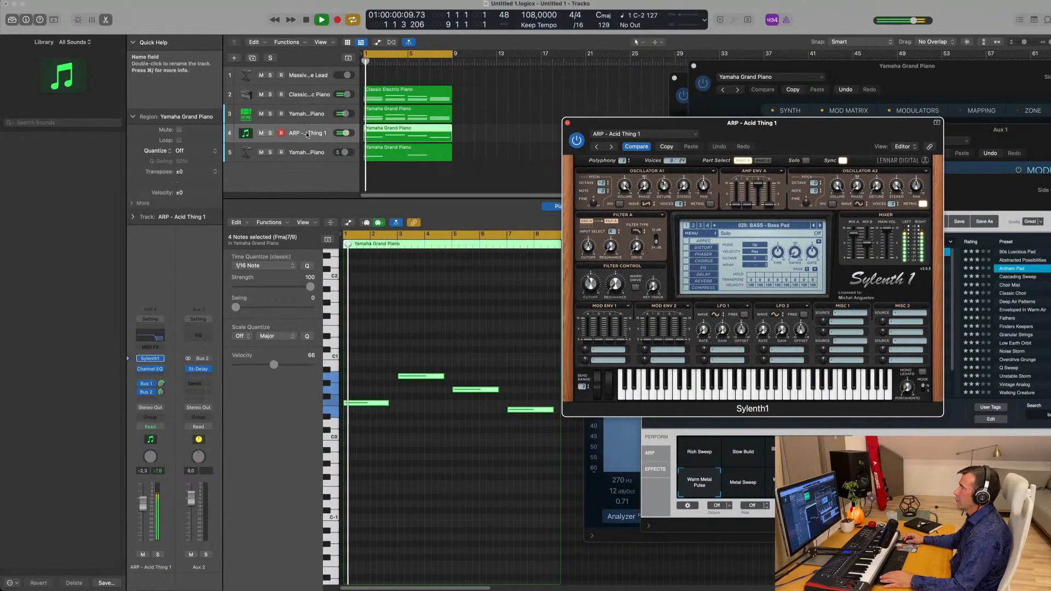
pyautogui.moveTo(376, 292); pyautogui.dragTo(511, 463)
pyautogui.hotkey('shift', 'alt', 'Up')
pyautogui.hotkey('shift', 'alt', 'Up')
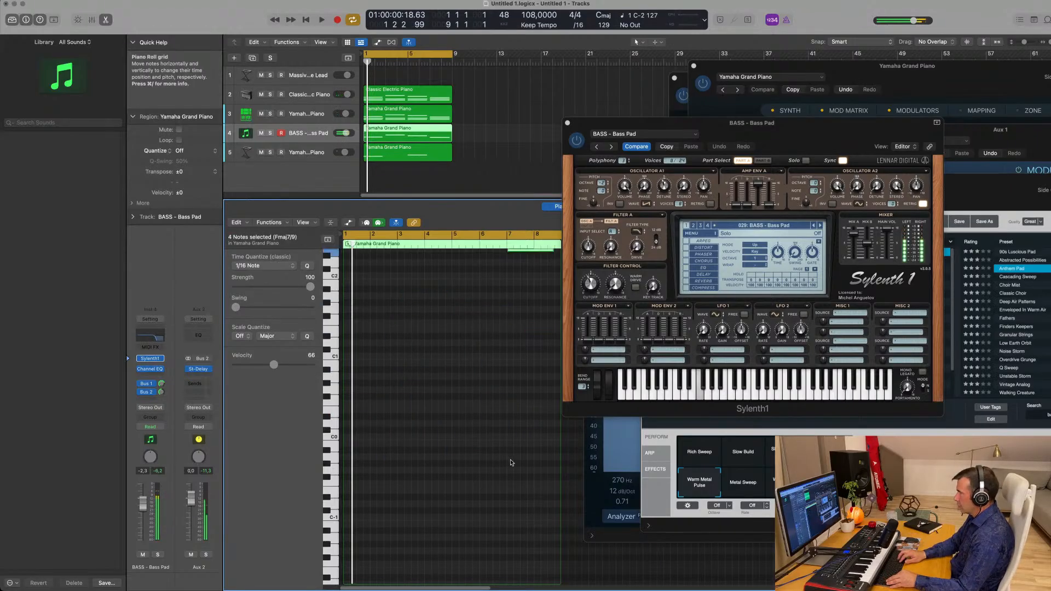
pyautogui.press('space')
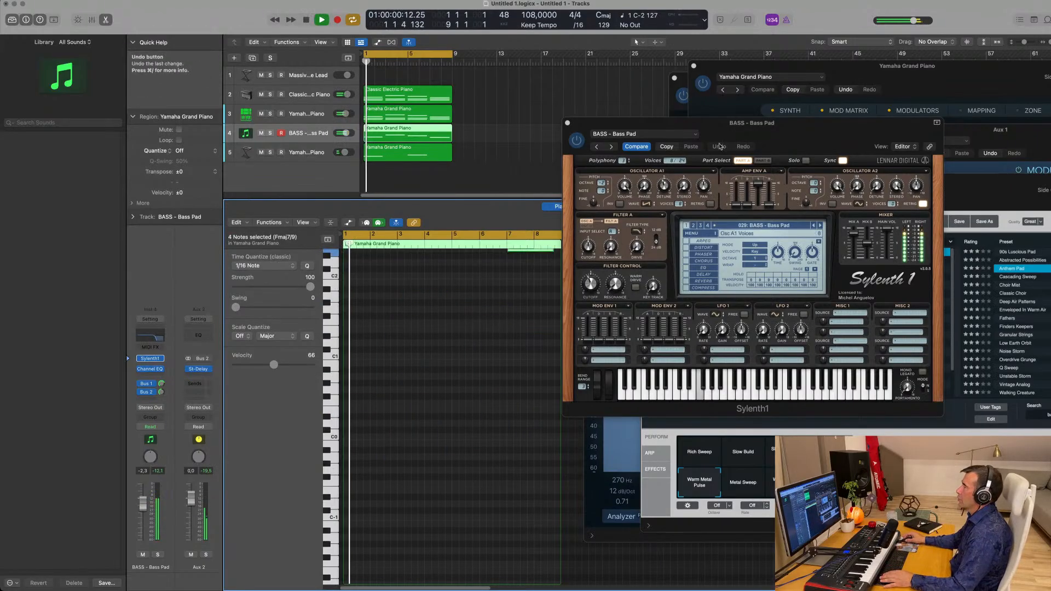
# Lower the bass pad track's volume to -15.4 dB during playback and close the Sylenth1 window.
pyautogui.moveTo(753, 132); pyautogui.dragTo(593, 176)
pyautogui.press('space')
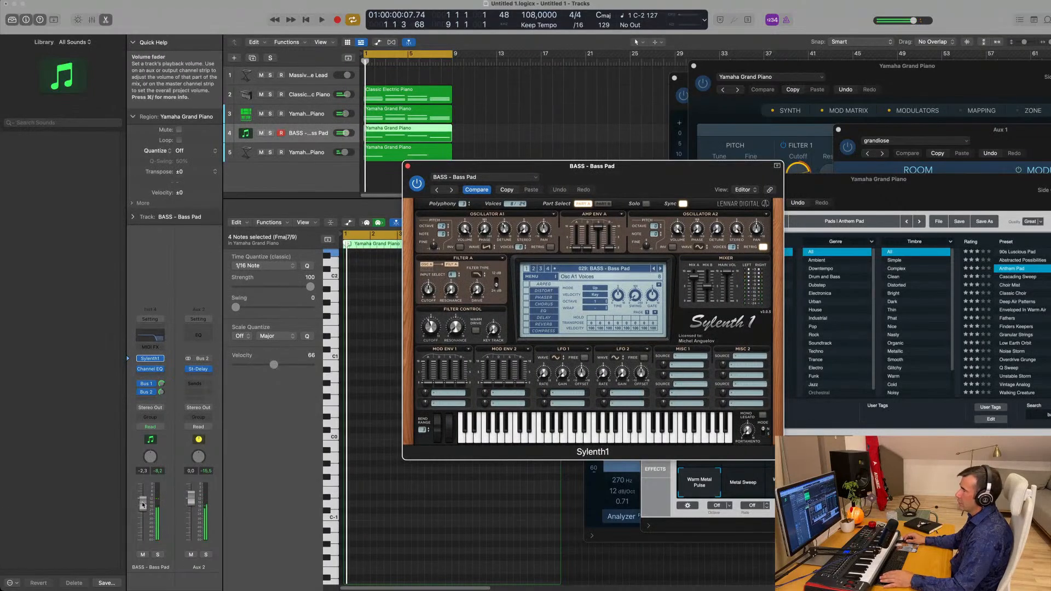
pyautogui.press('space')
pyautogui.moveTo(142, 520)
pyautogui.mouseDown()
pyautogui.moveTo(143, 541)
pyautogui.moveTo(143, 525)
pyautogui.mouseUp()
pyautogui.press('Return')
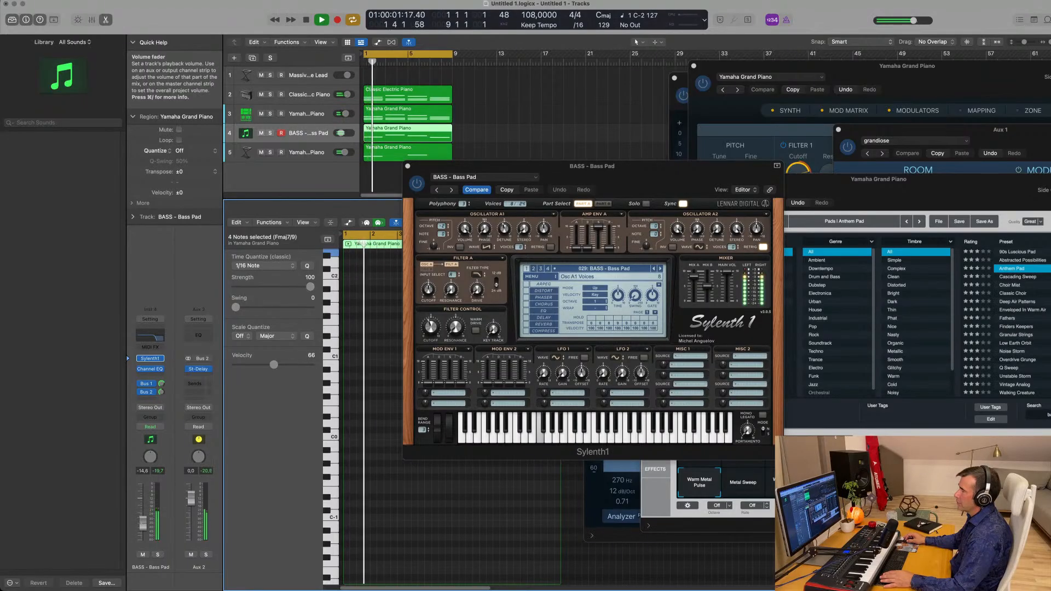
pyautogui.moveTo(487, 165); pyautogui.dragTo(356, 188)
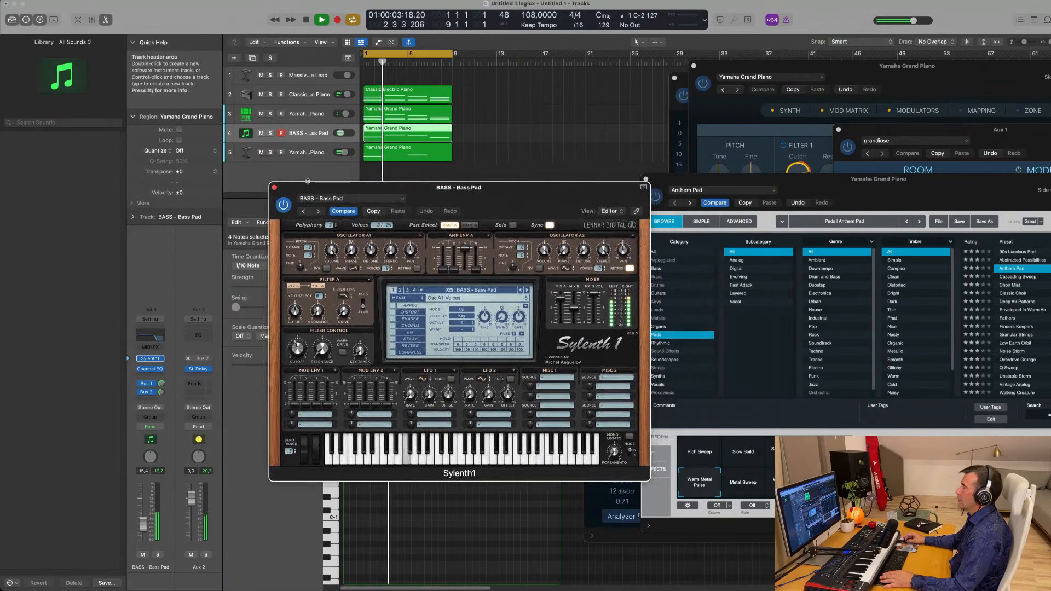
pyautogui.press('super+w')
# Repeat the four eight-bar regions three times and extend the cycle range to bar 33.
pyautogui.scroll(-5, 446, 161)
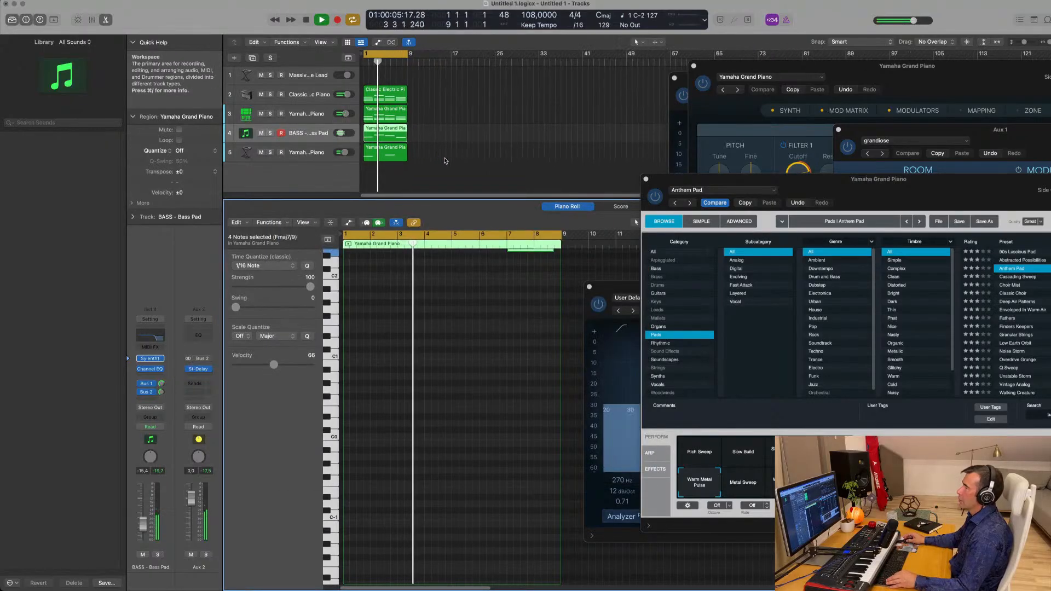
pyautogui.scroll(2, 483, 157)
pyautogui.scroll(3, 493, 156)
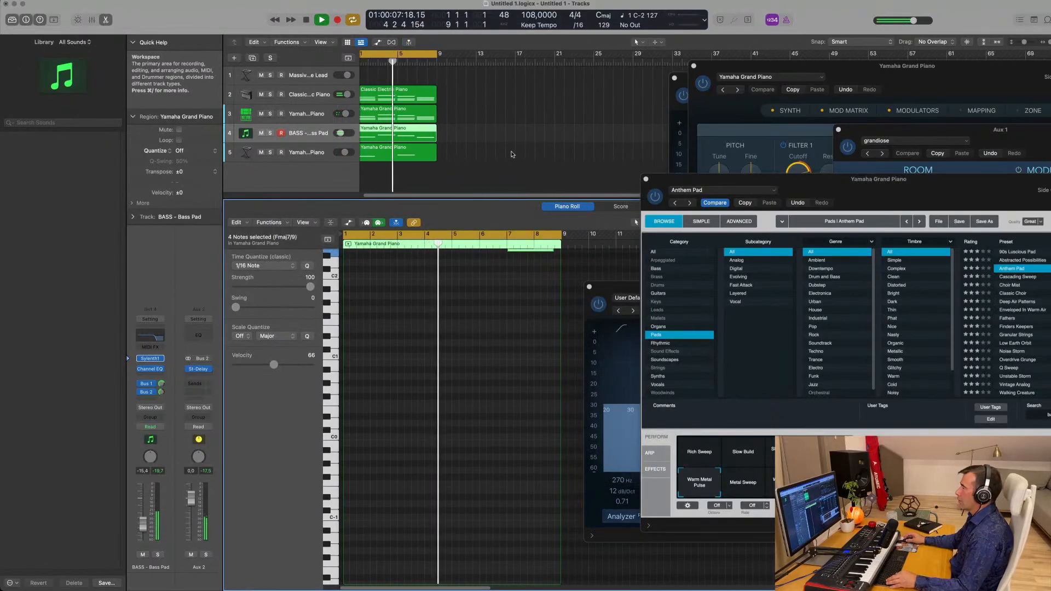
pyautogui.hscroll(-2, 510, 147)
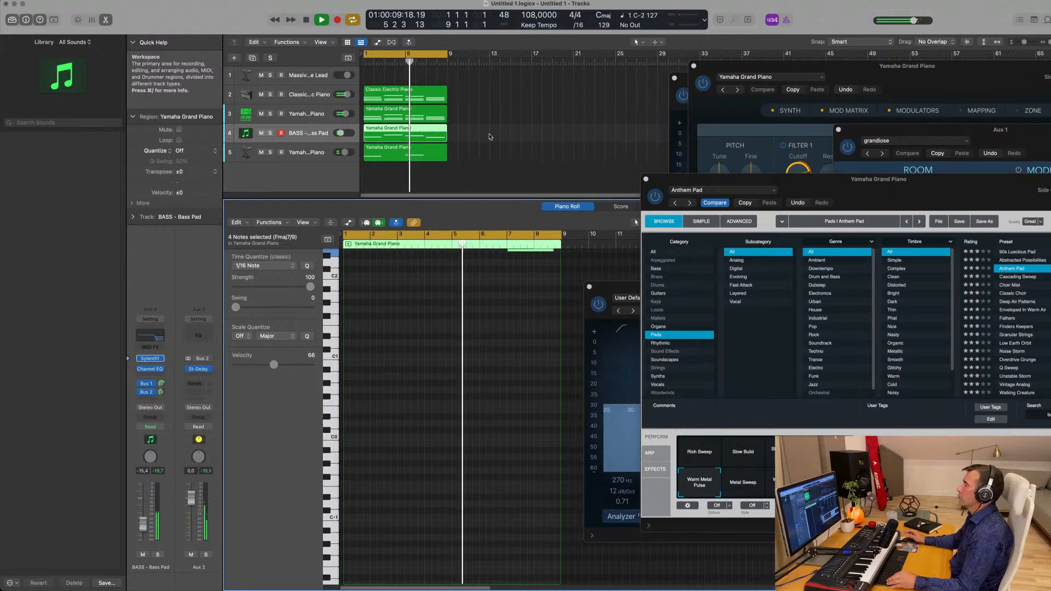
pyautogui.moveTo(476, 91); pyautogui.dragTo(410, 162)
pyautogui.press('super+r')
pyautogui.press('super+r')
pyautogui.press('super+r')
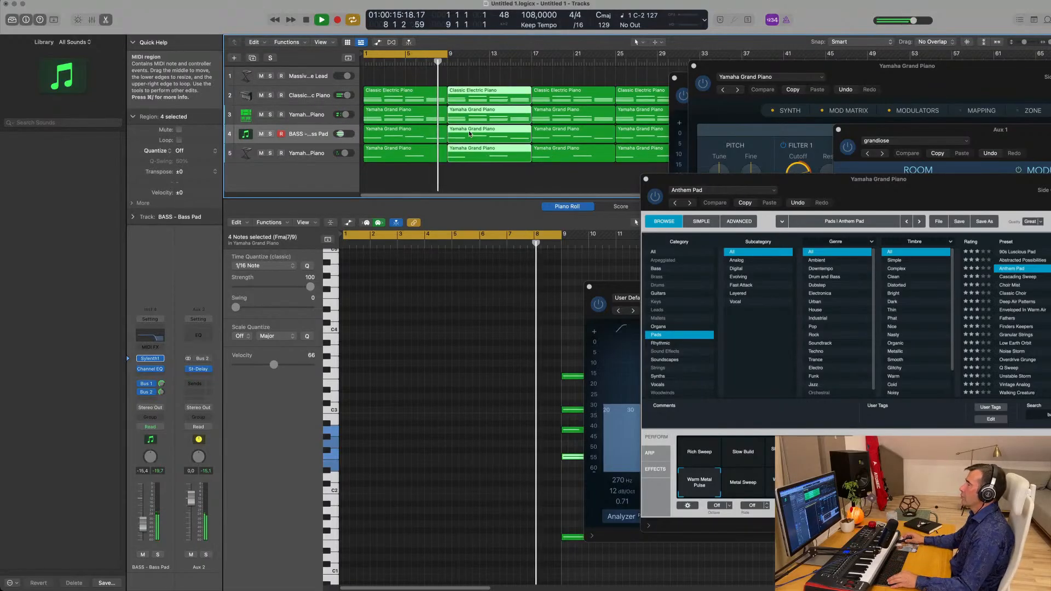
pyautogui.hscroll(-3, 411, 164)
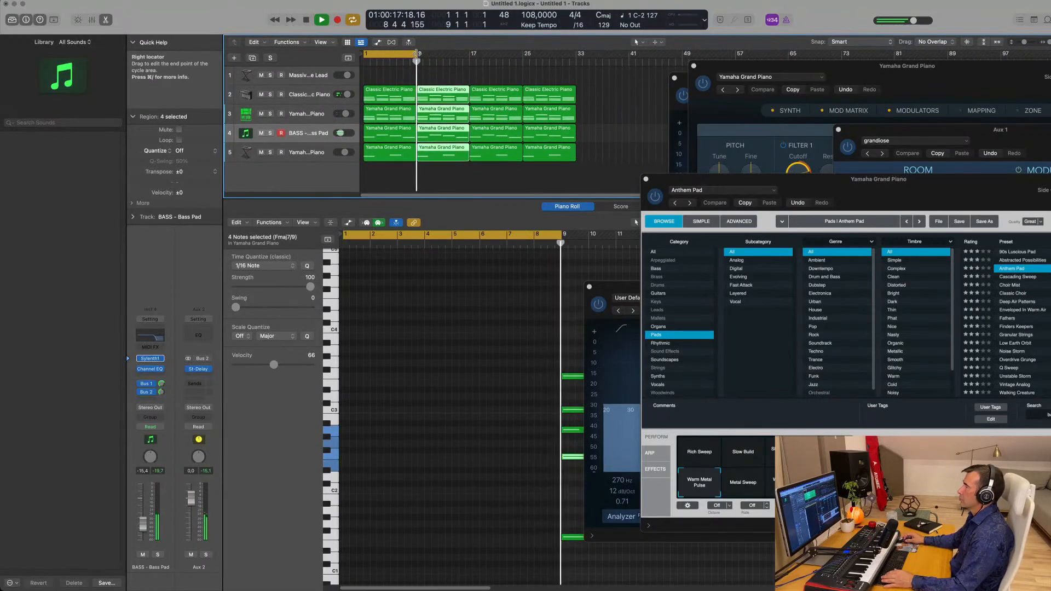
pyautogui.moveTo(419, 54); pyautogui.dragTo(575, 70)
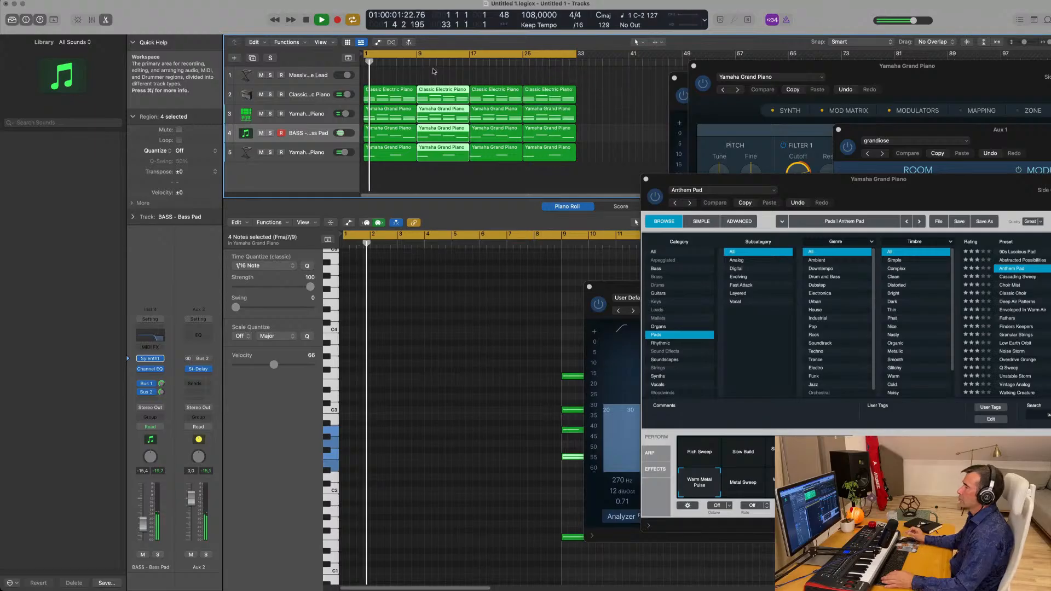
# Load the Byzantium Reeds preset from the Brass category in the first track's Alchemy.
pyautogui.click(315, 77)
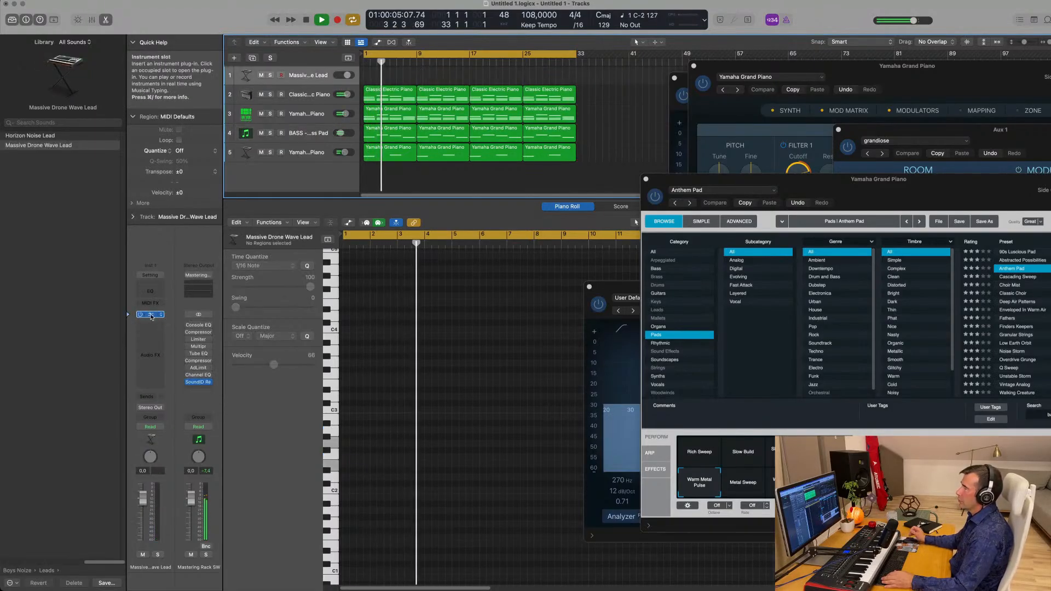
pyautogui.click(150, 314)
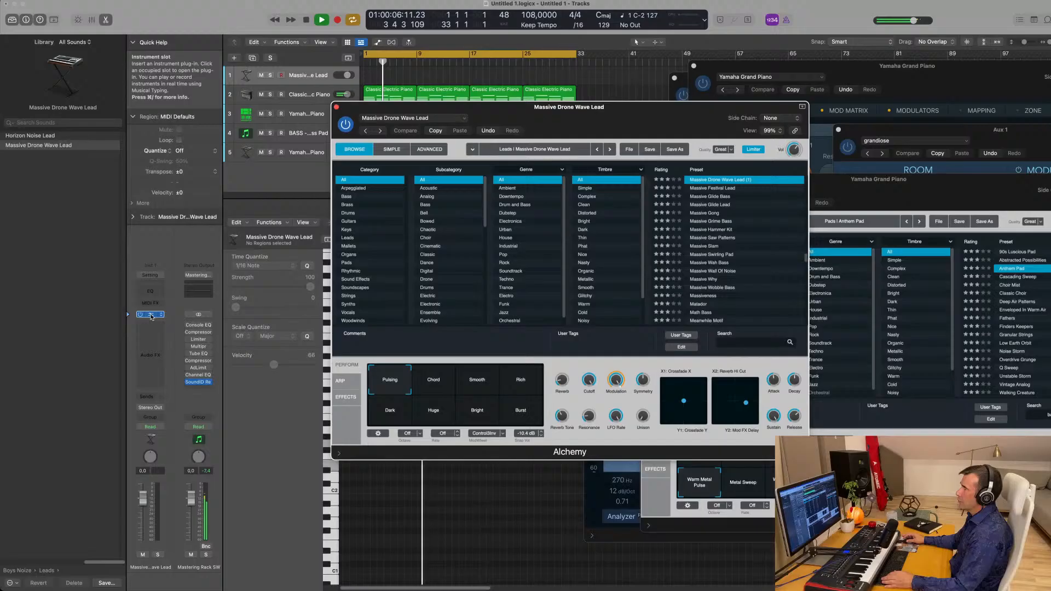
pyautogui.click(361, 206)
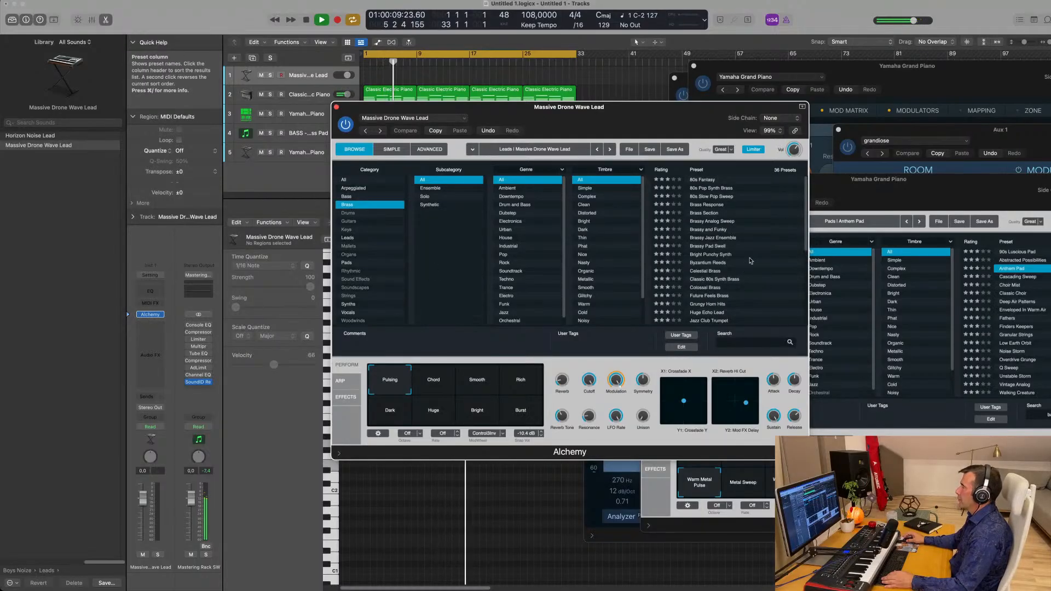
pyautogui.click(701, 267)
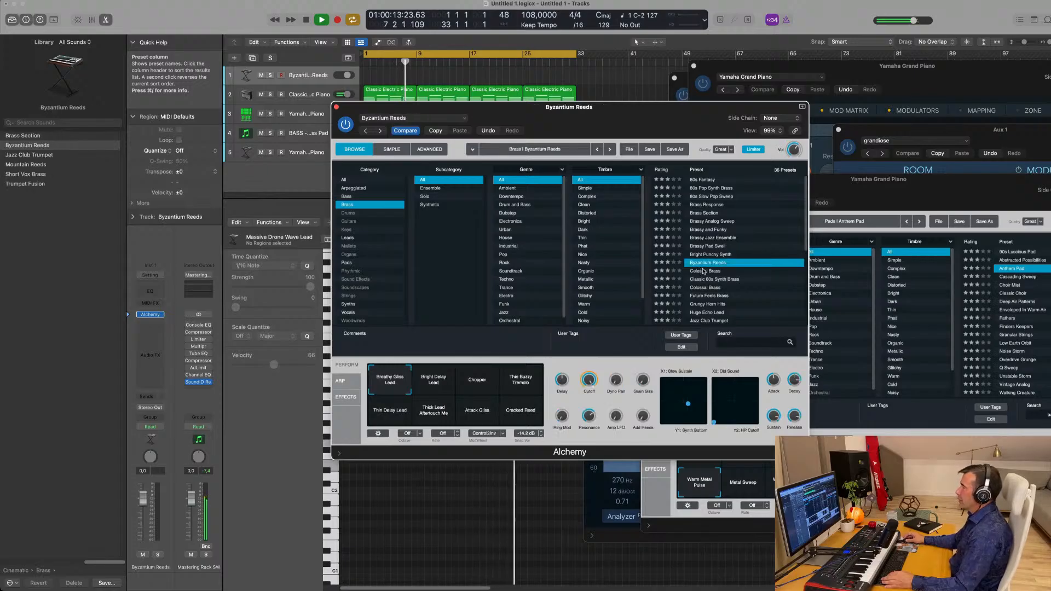
# Copy the first Classic Electric Piano region to the Byzantium Reeds track and open it in the Piano Roll with the notes unobstructed.
pyautogui.moveTo(626, 131); pyautogui.dragTo(676, 243)
pyautogui.moveTo(382, 98); pyautogui.dragTo(385, 78)
pyautogui.press('p')
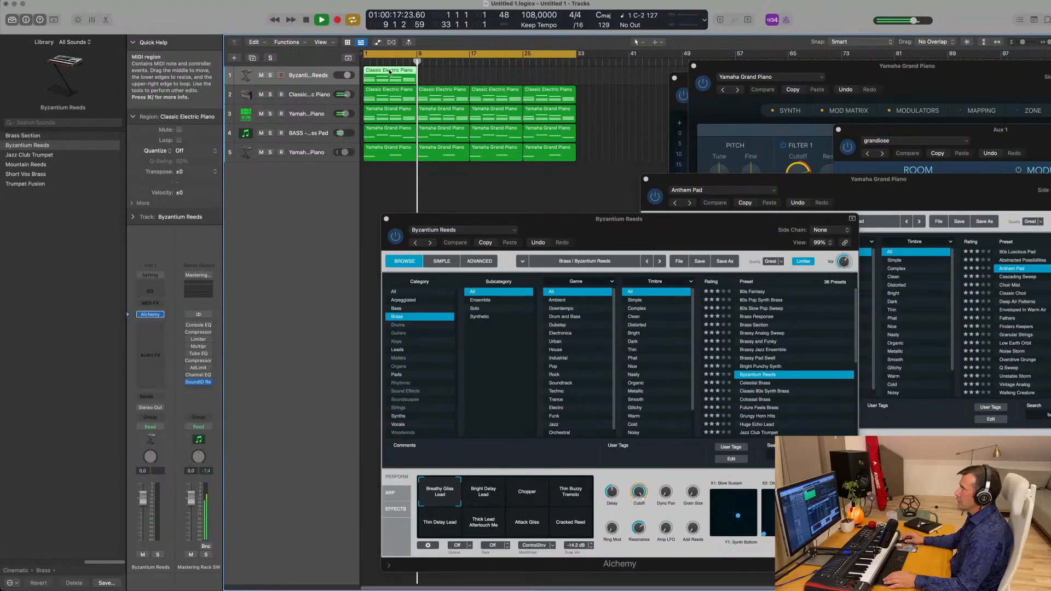
pyautogui.press('space')
pyautogui.press('p')
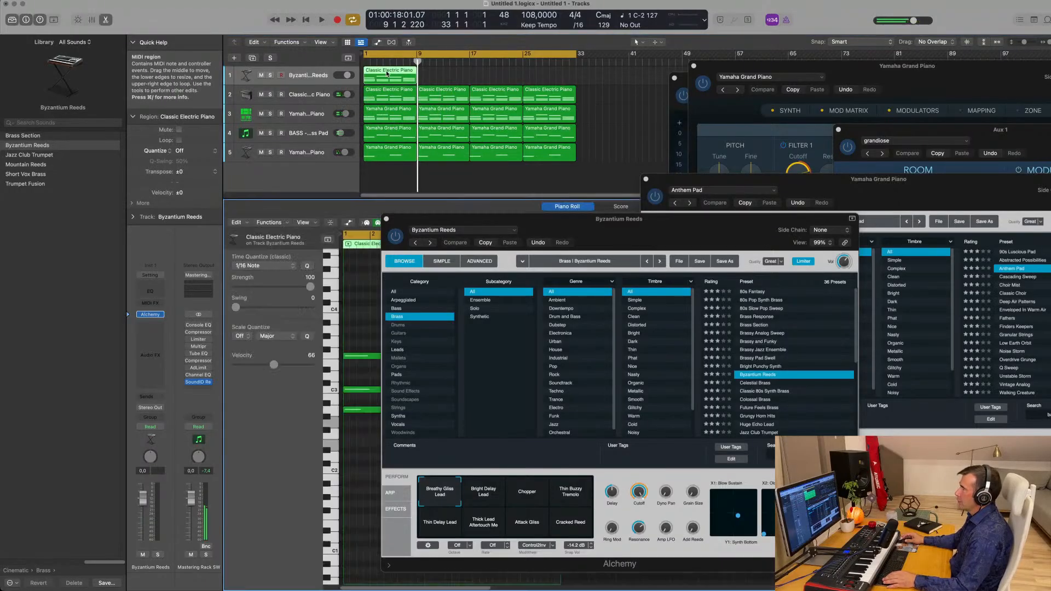
pyautogui.moveTo(469, 220); pyautogui.dragTo(832, 255)
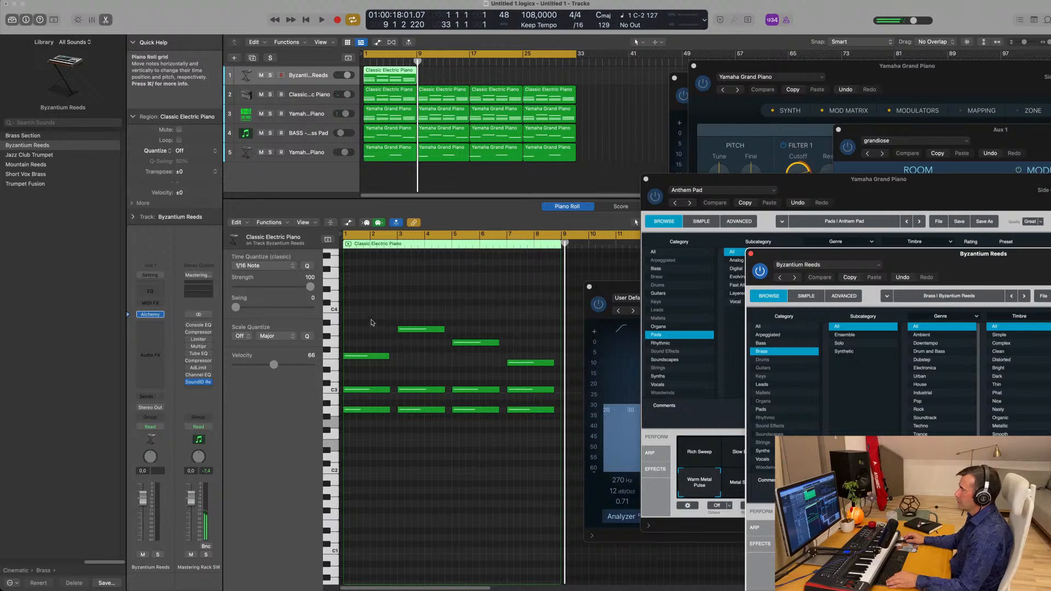
# Break the first chord into a short-note arpeggio of A2, C3, F3 and C3 in bar 1 and copy it to bar 2.
pyautogui.moveTo(370, 322); pyautogui.dragTo(381, 445)
pyautogui.moveTo(390, 357); pyautogui.dragTo(367, 394)
pyautogui.scroll(5, 354, 366)
pyautogui.hscroll(-3, 359, 369)
pyautogui.click(355, 391)
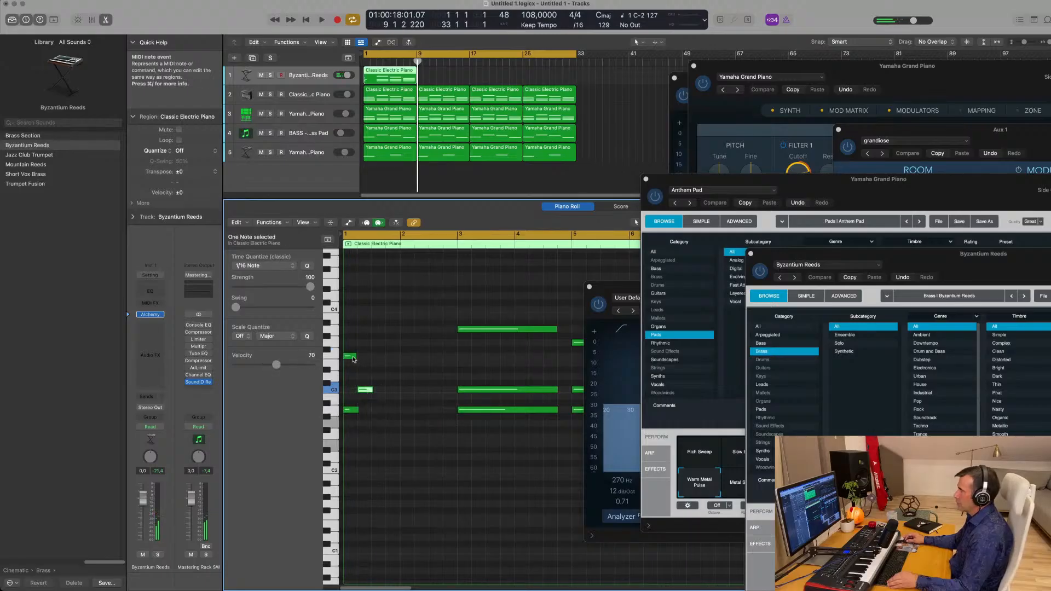
pyautogui.moveTo(353, 357); pyautogui.dragTo(402, 390)
pyautogui.moveTo(412, 342); pyautogui.dragTo(411, 412)
# Play the arrangement from the start to hear the two-bar arpeggio with the other layers.
pyautogui.press('space')
pyautogui.scroll(-5, 406, 310)
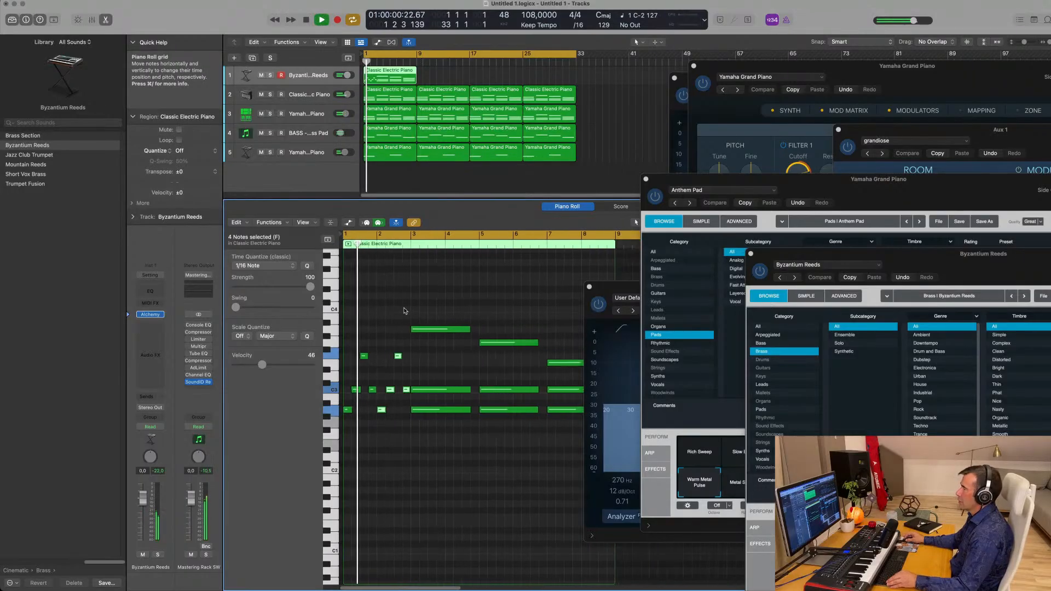
pyautogui.scroll(2, 385, 310)
pyautogui.scroll(3, 386, 310)
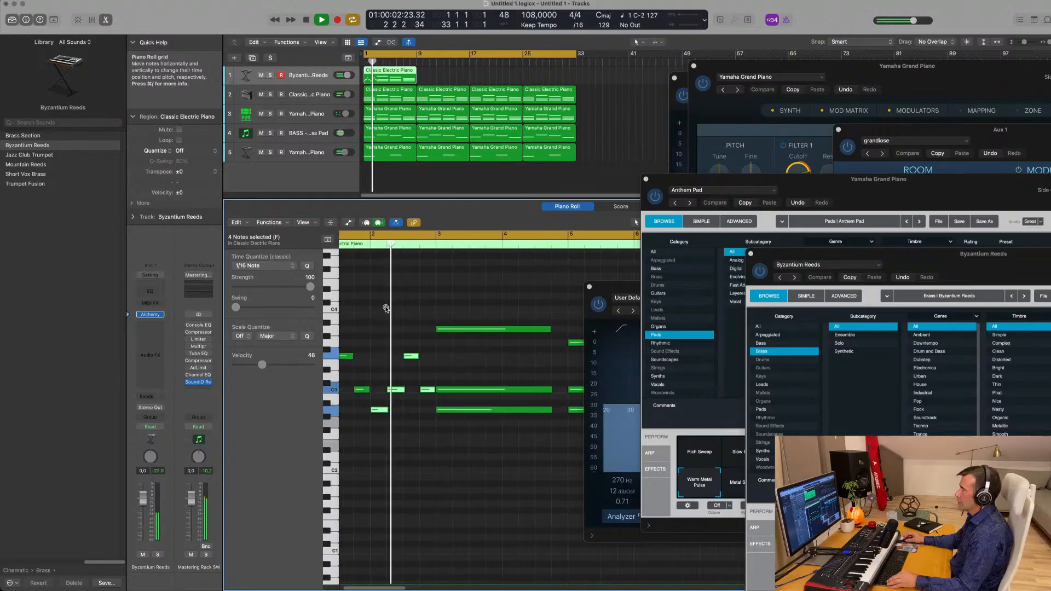
pyautogui.scroll(-4, 429, 358)
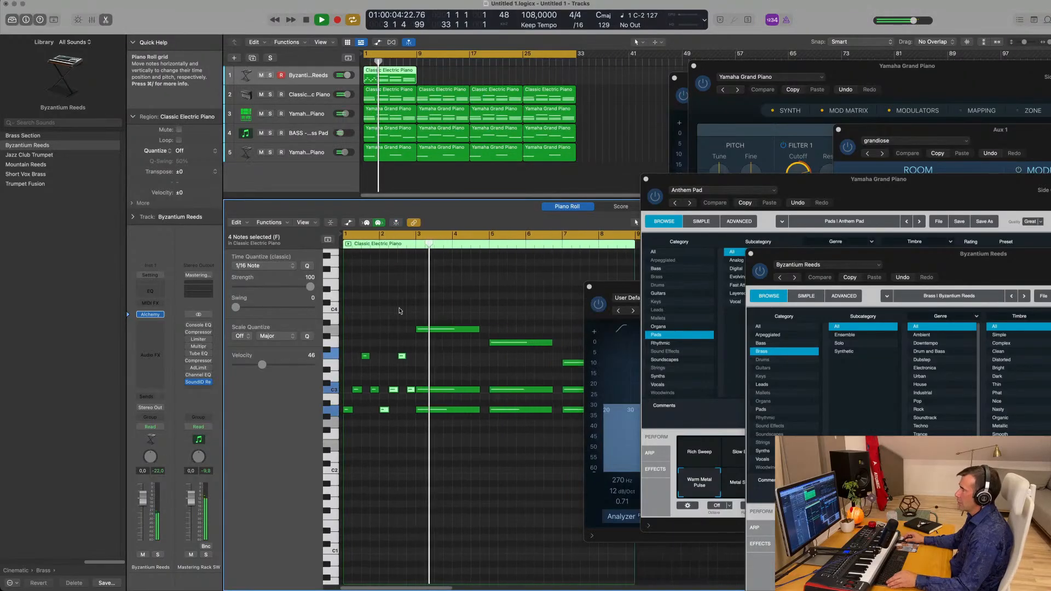
pyautogui.press('space')
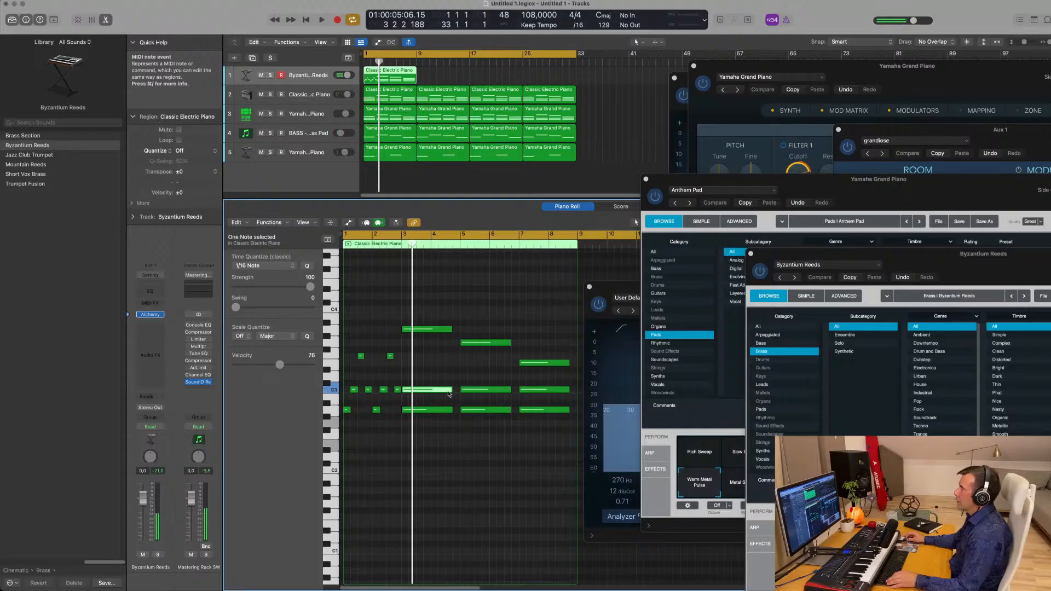
# Delete the A2 and C3 notes of the three remaining chords from bar 3 onward.
pyautogui.moveTo(451, 389); pyautogui.dragTo(412, 391)
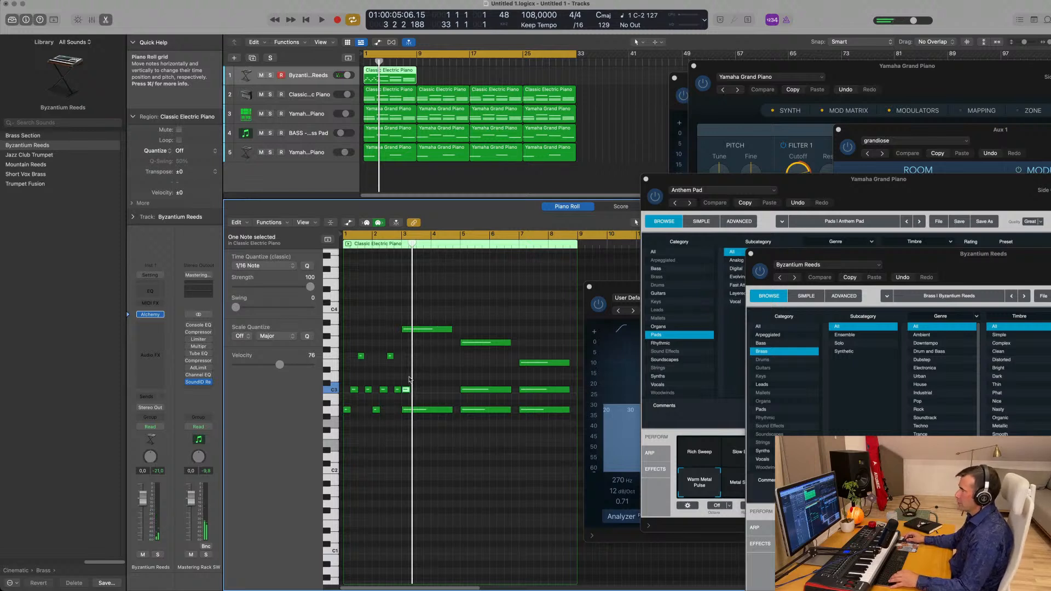
pyautogui.moveTo(436, 420); pyautogui.dragTo(527, 420)
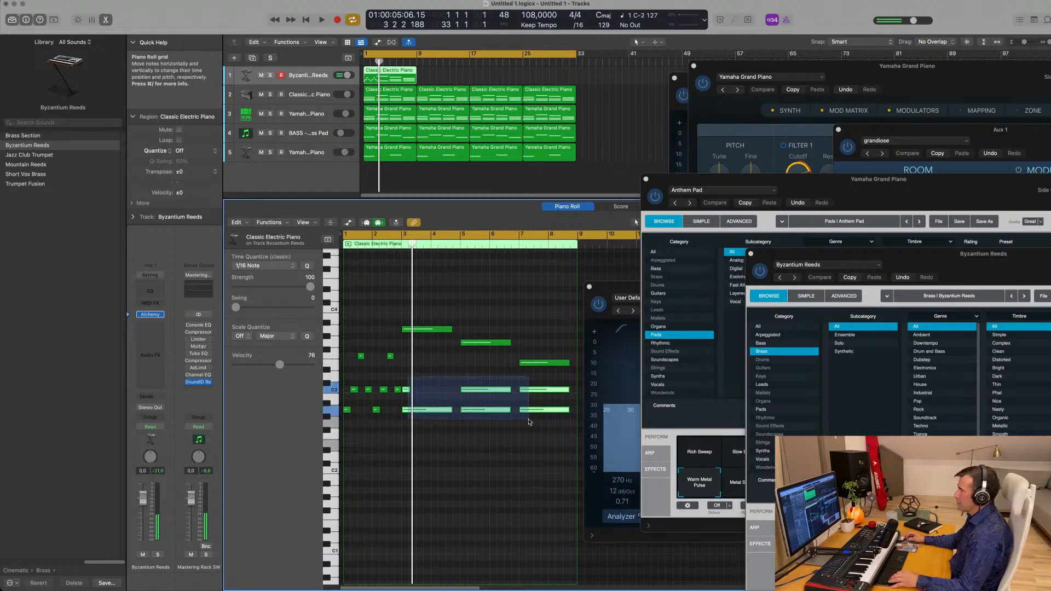
pyautogui.press('Delete')
# Copy the short A2 and C3 pattern to bars 3–6, replacing the long A3 note with short A3 notes in bars 3–4.
pyautogui.moveTo(412, 353); pyautogui.dragTo(408, 412)
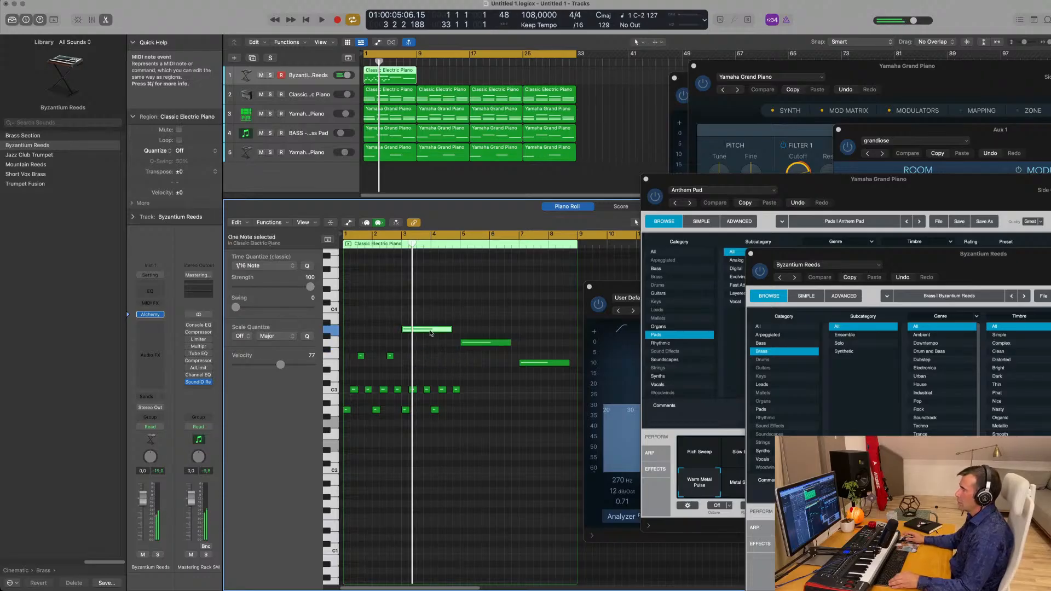
pyautogui.press('Delete')
pyautogui.moveTo(403, 375); pyautogui.dragTo(467, 407)
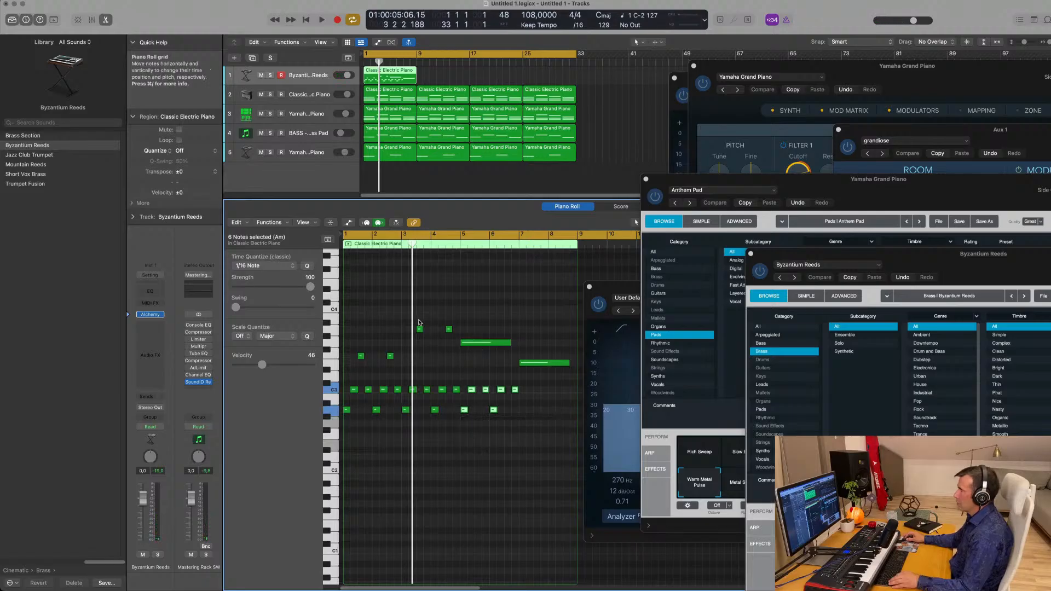
# Replace the long notes in bars 5–8 with short G3 notes in bars 5–6 and a short A2, C3 and E3 pattern in bars 7–8.
pyautogui.moveTo(419, 323); pyautogui.dragTo(480, 344)
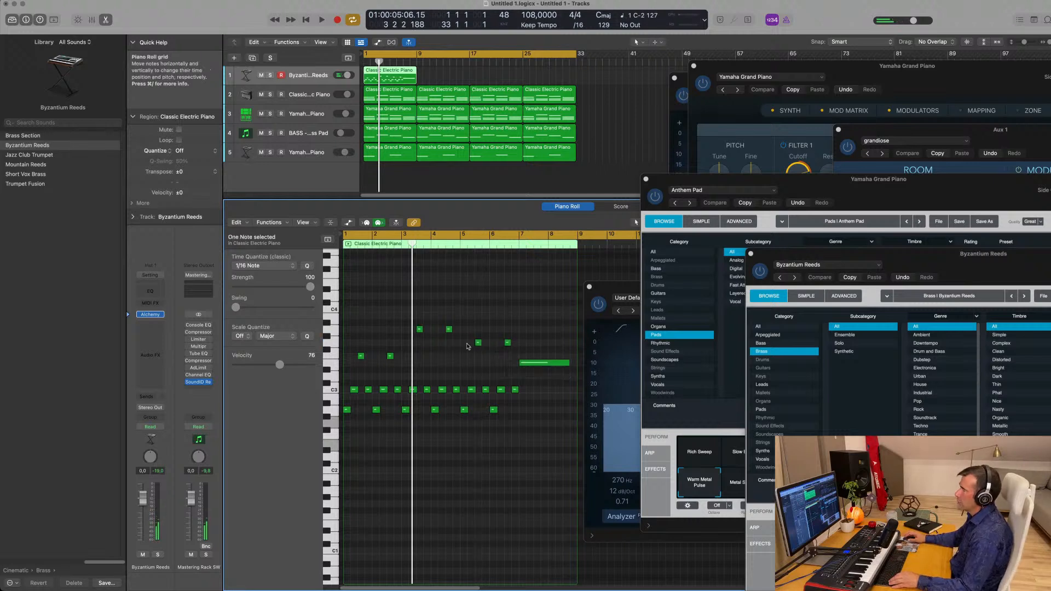
pyautogui.moveTo(464, 344); pyautogui.dragTo(524, 412)
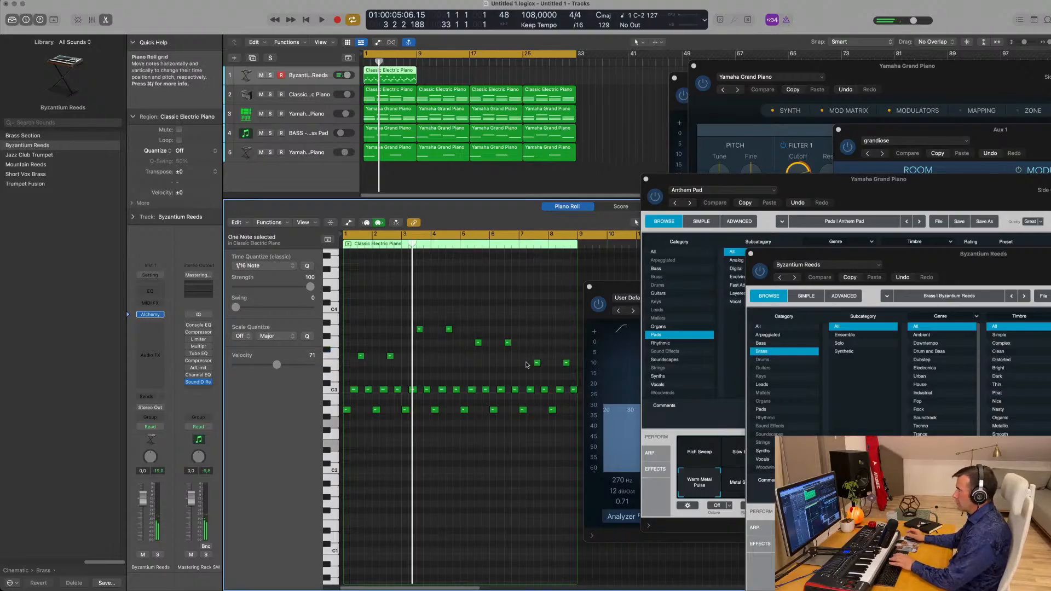
# Repeat the finished eight-bar arpeggio region on the Byzantium Reeds track until it fills all 32 bars.
pyautogui.click(389, 74)
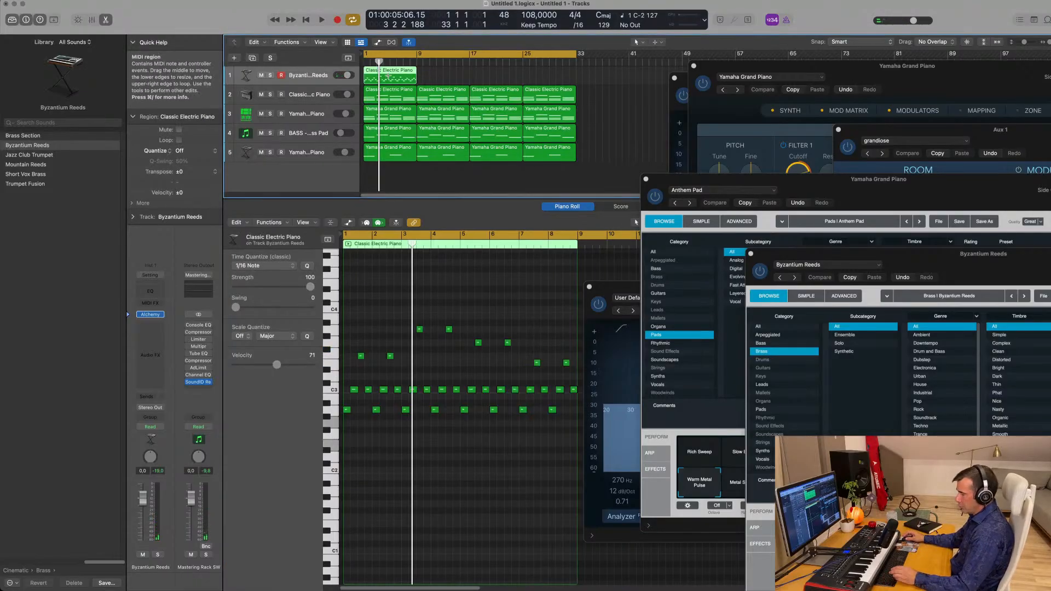
pyautogui.press('super+r')
pyautogui.press('super+r')
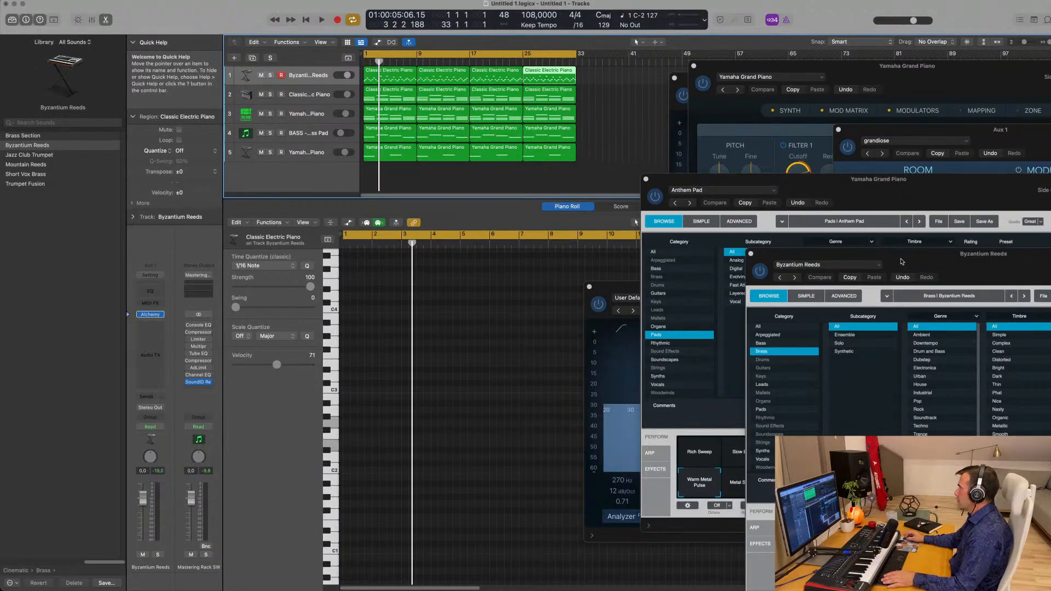
# Play the arrangement from the start to hear the full arpeggio, with the Byzantium Reeds synth window in view.
pyautogui.moveTo(903, 261); pyautogui.dragTo(627, 155)
pyautogui.press('space')
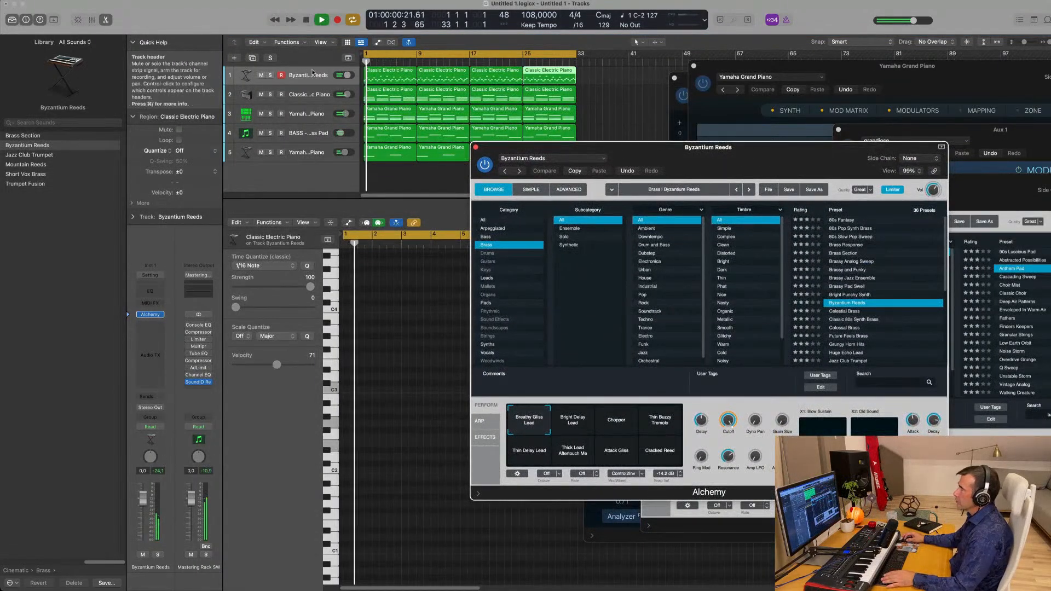
pyautogui.click(312, 73)
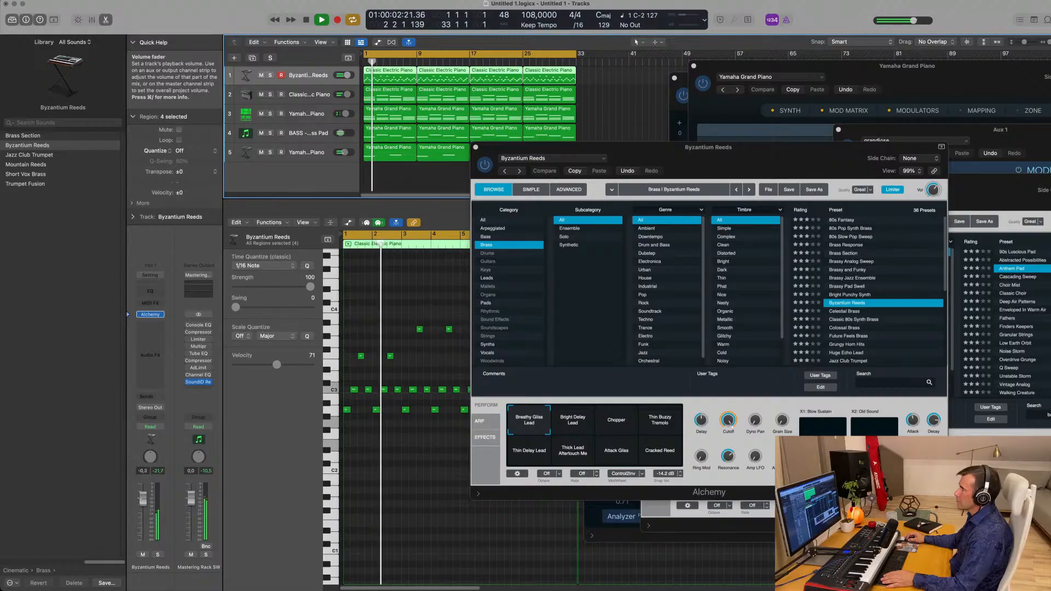
pyautogui.scroll(5, 385, 462)
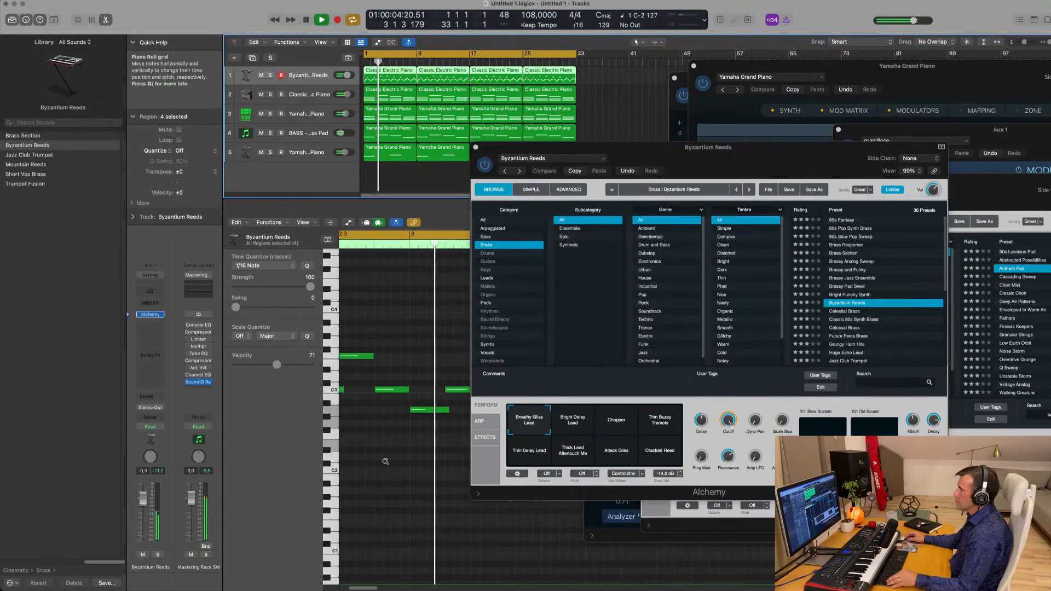
pyautogui.scroll(-5, 386, 462)
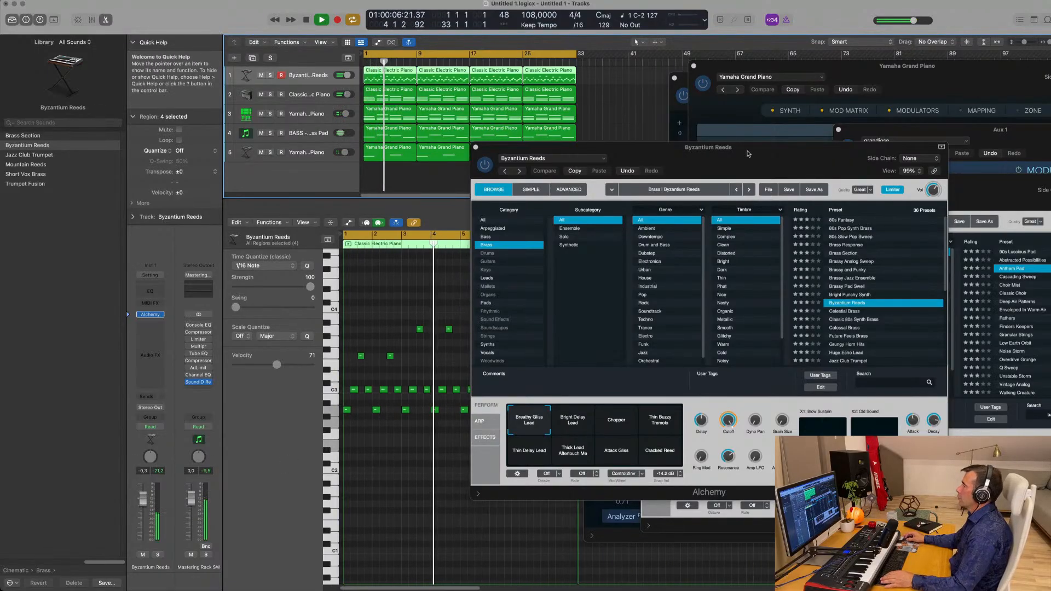
pyautogui.moveTo(748, 154); pyautogui.dragTo(697, 150)
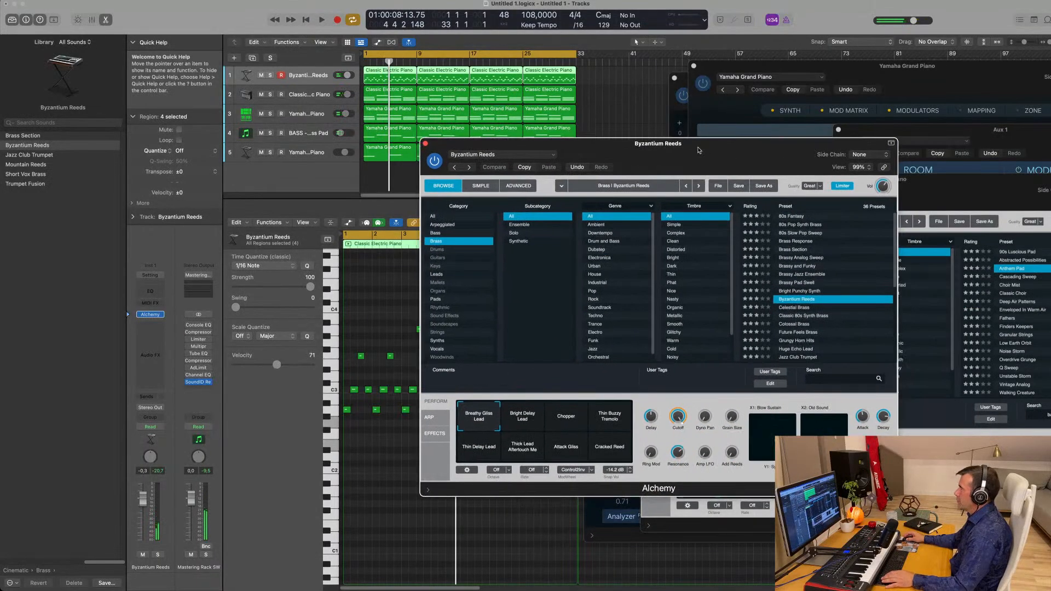
# Audition the Byzantium Reeds variations from Chopper through Cracked Reed while lowering the track volume to -2.3 dB.
pyautogui.click(569, 421)
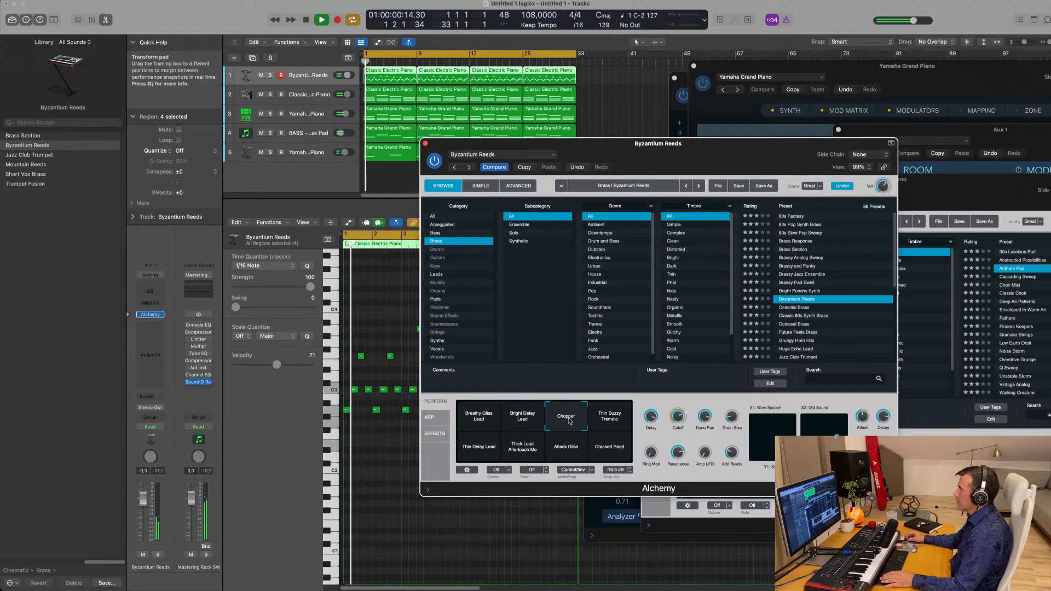
pyautogui.click(607, 419)
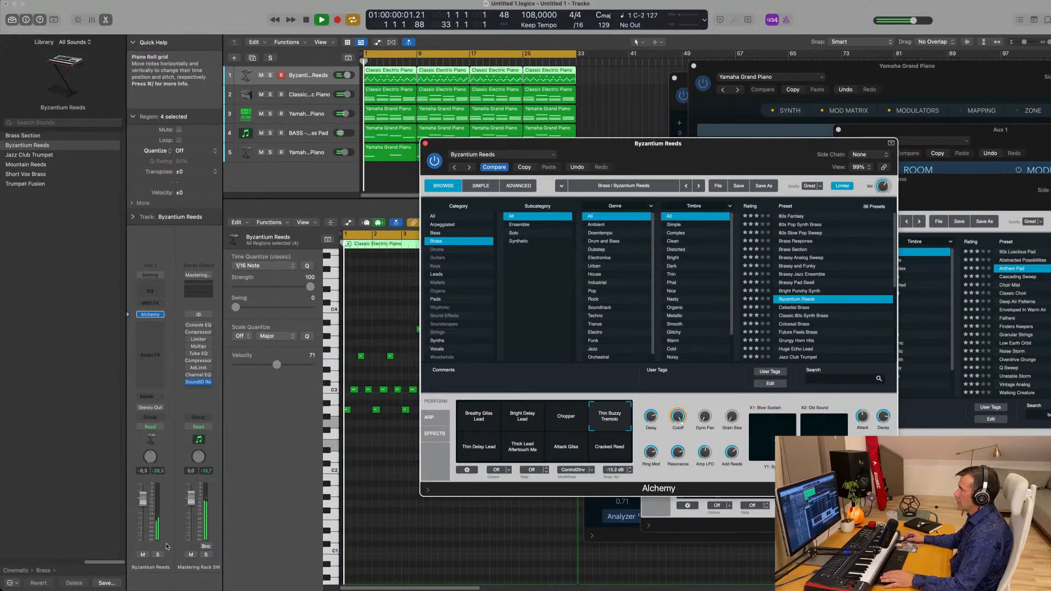
pyautogui.click(470, 454)
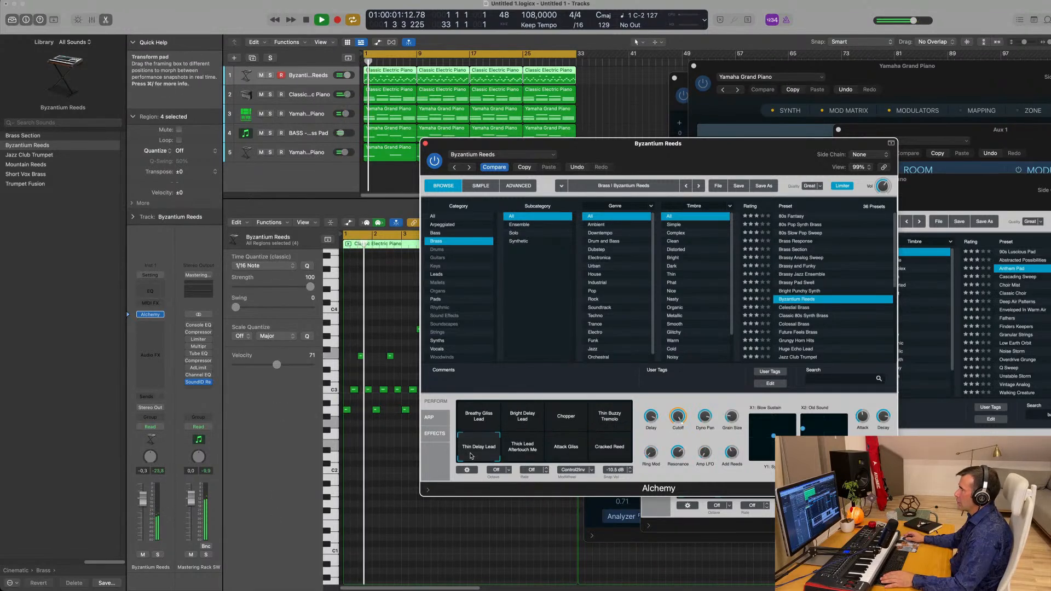
pyautogui.click(531, 447)
pyautogui.click(561, 446)
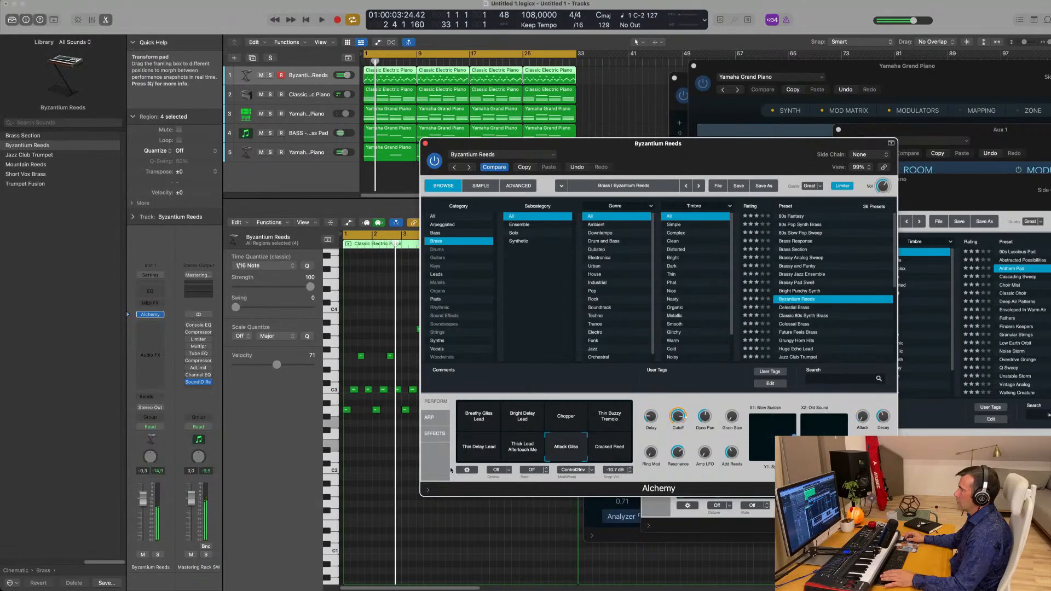
pyautogui.moveTo(141, 499); pyautogui.dragTo(141, 511)
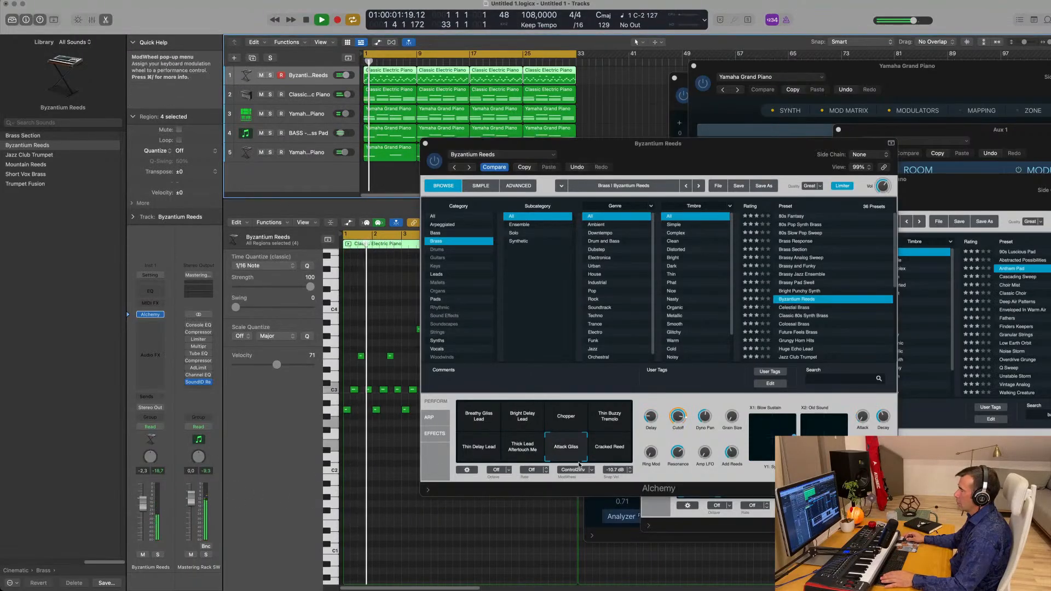
pyautogui.click(592, 444)
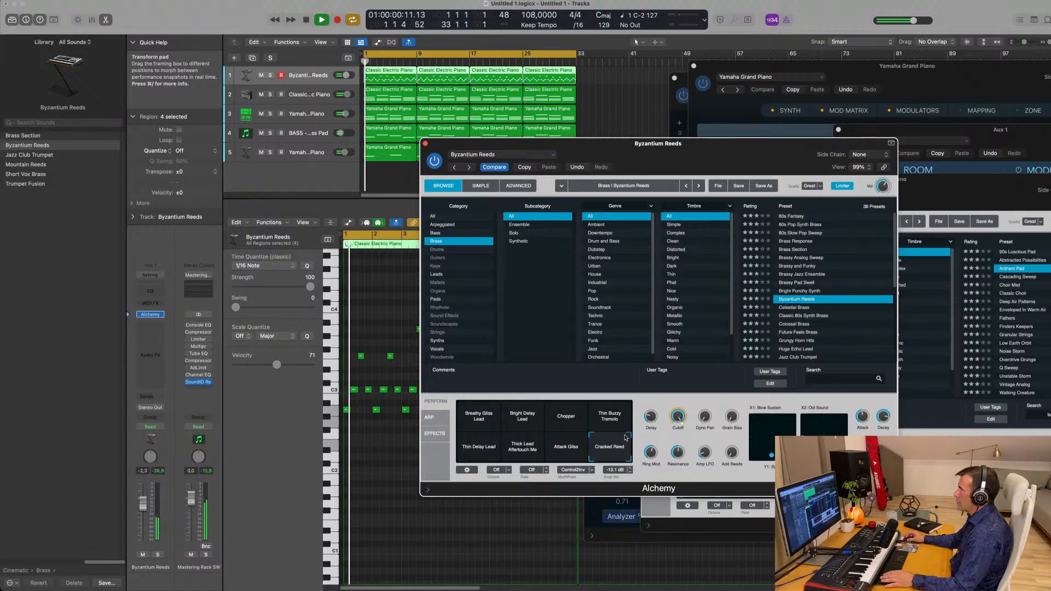
# Load the Celestial Brass preset on the arpeggio track and lower the track volume to -8.6 dB.
pyautogui.click(801, 309)
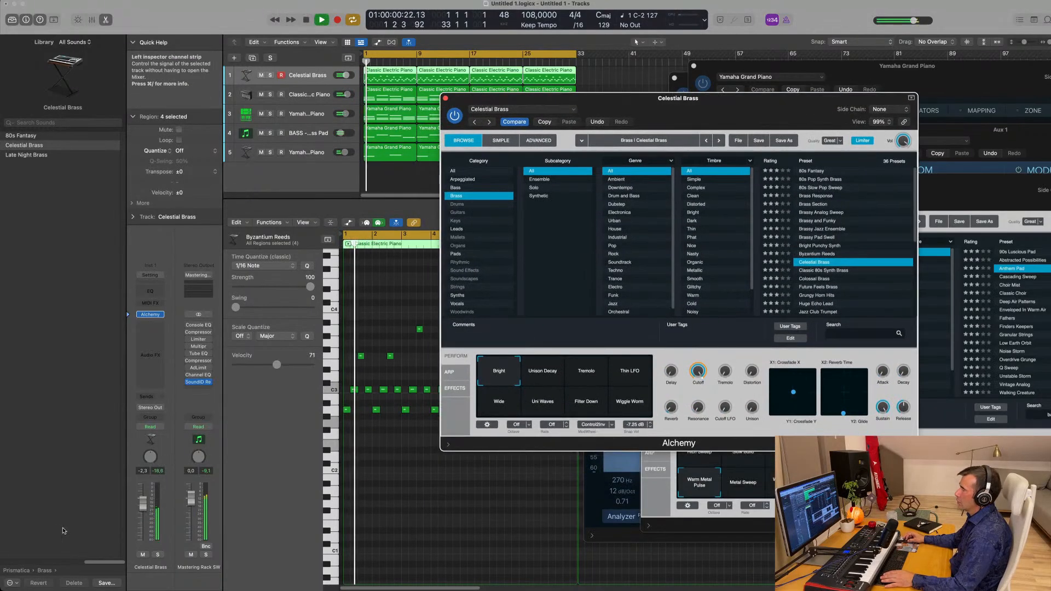
pyautogui.moveTo(143, 504); pyautogui.dragTo(143, 516)
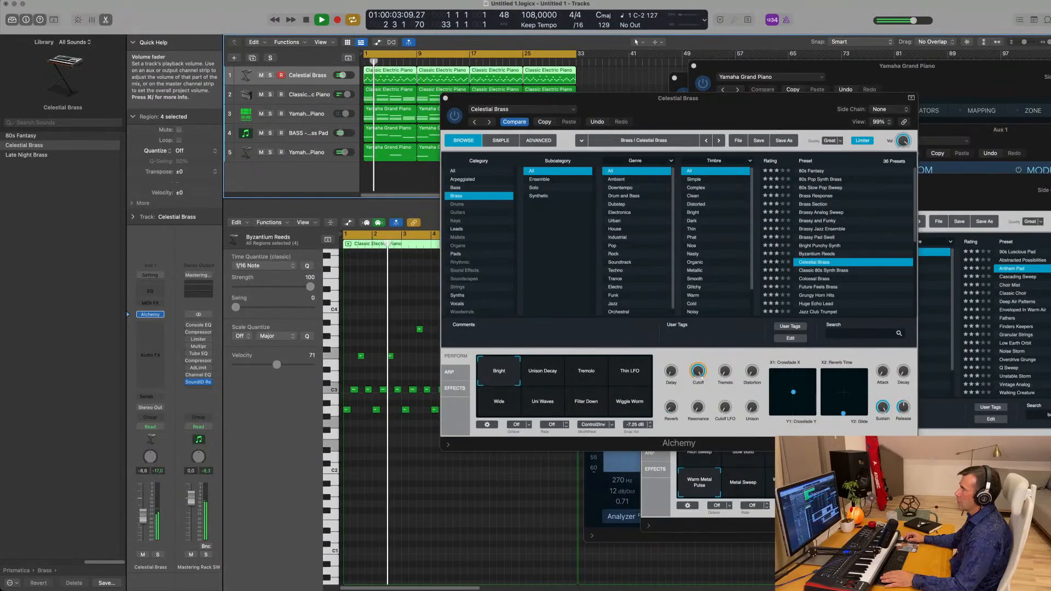
# Add sends to Bus 1 and Bus 2 on the Celestial Brass track and adjust both send levels.
pyautogui.click(150, 396)
pyautogui.moveTo(165, 410)
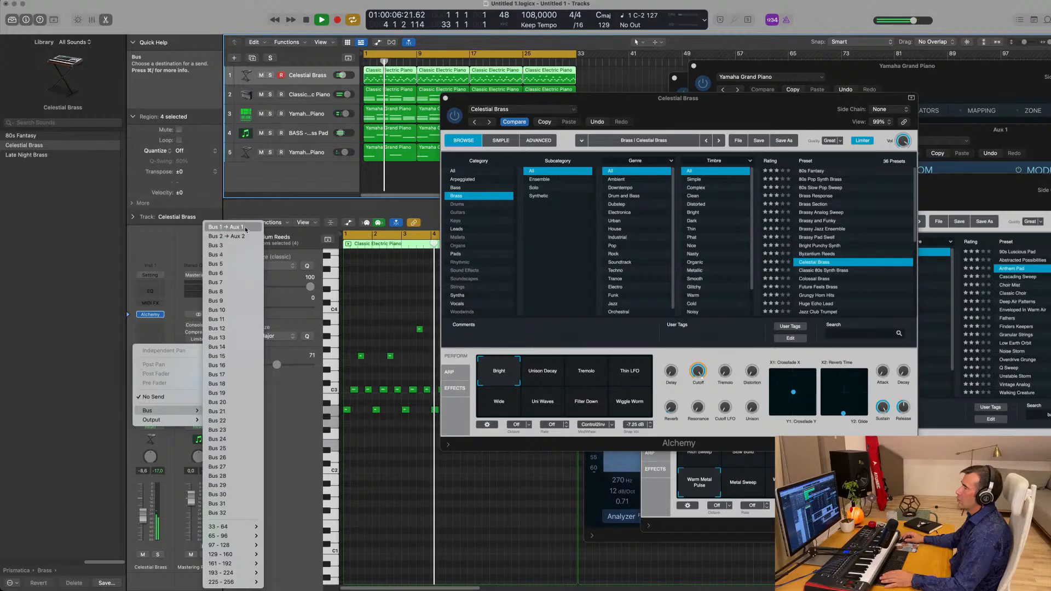
pyautogui.click(226, 227)
pyautogui.moveTo(161, 394); pyautogui.dragTo(162, 392)
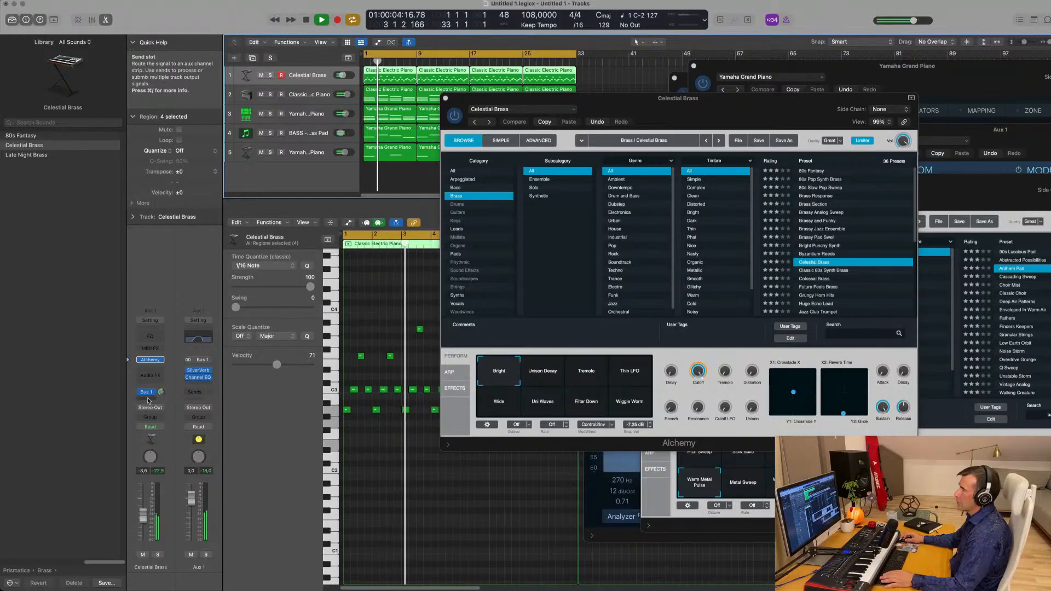
pyautogui.click(150, 399)
pyautogui.moveTo(164, 412)
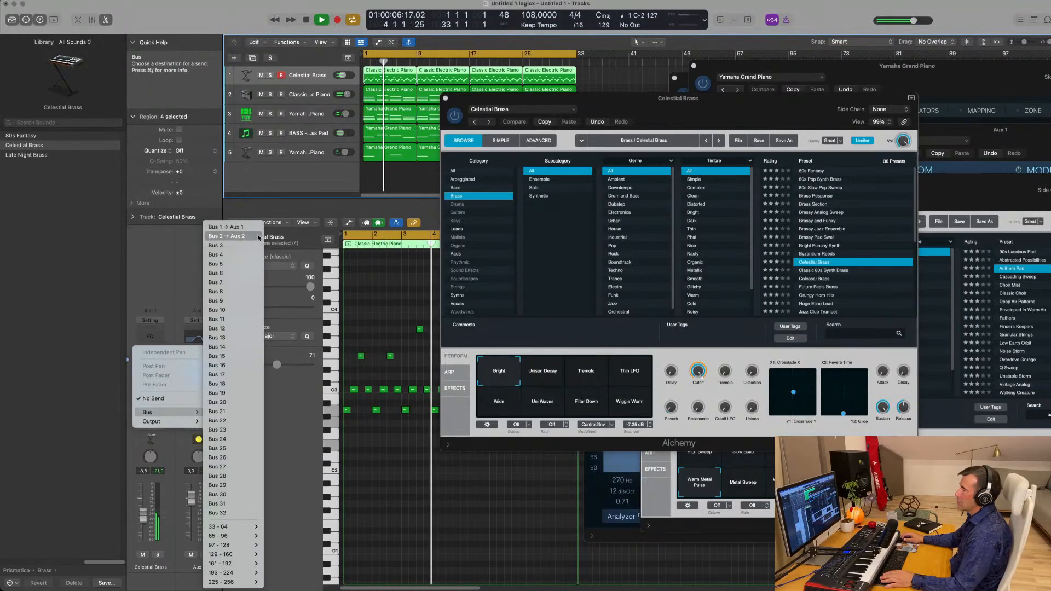
pyautogui.click(226, 236)
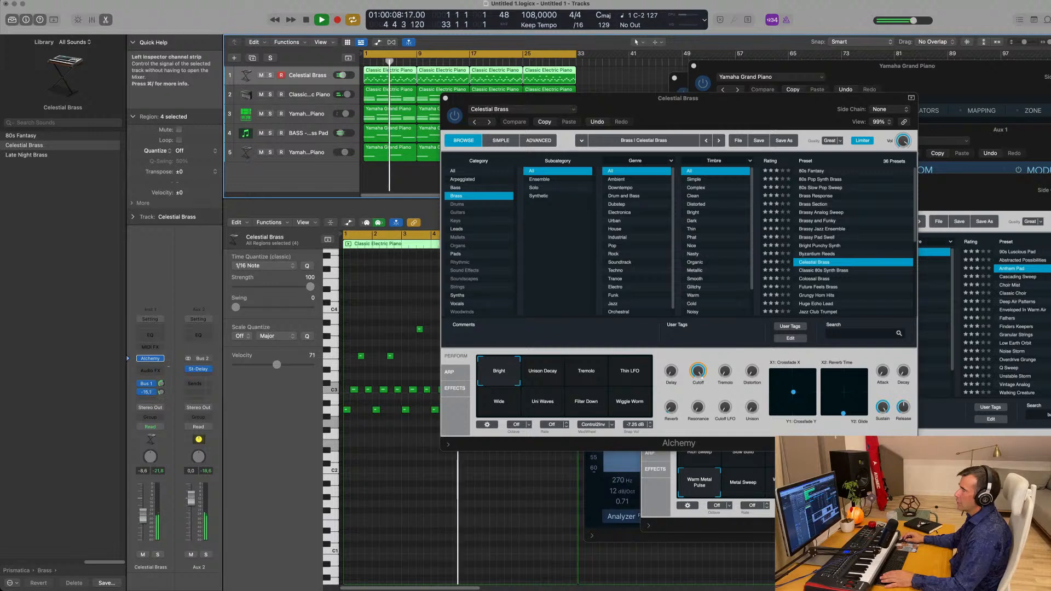
pyautogui.moveTo(163, 394)
pyautogui.mouseDown()
pyautogui.moveTo(167, 385)
pyautogui.moveTo(161, 400)
pyautogui.mouseUp()
# Compare the Unison Decay, Tremolo and Thin LFO variations of the Celestial Brass sound during playback.
pyautogui.moveTo(697, 104); pyautogui.dragTo(639, 126)
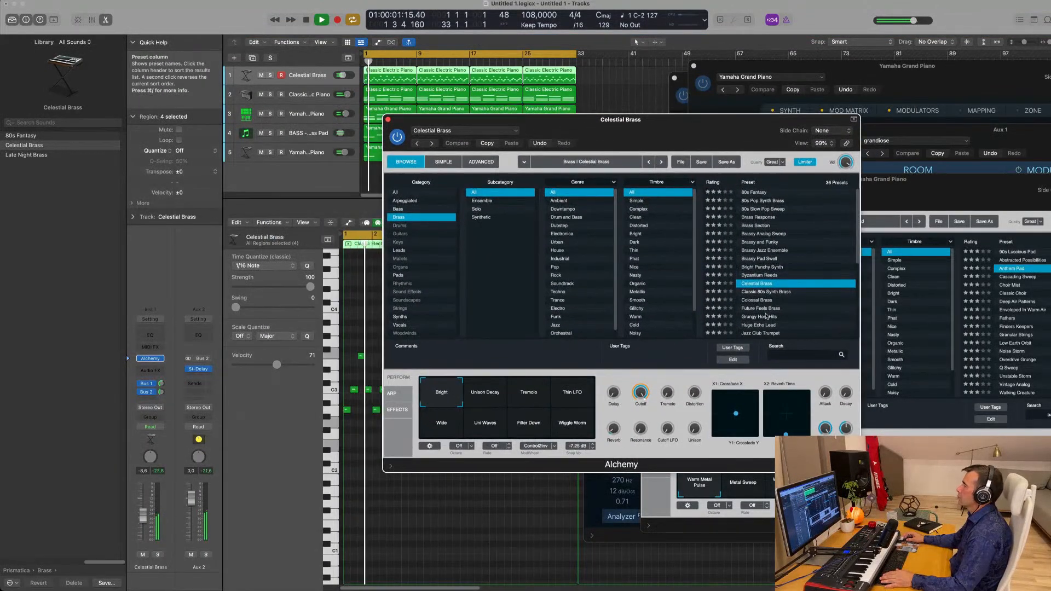
pyautogui.click(495, 405)
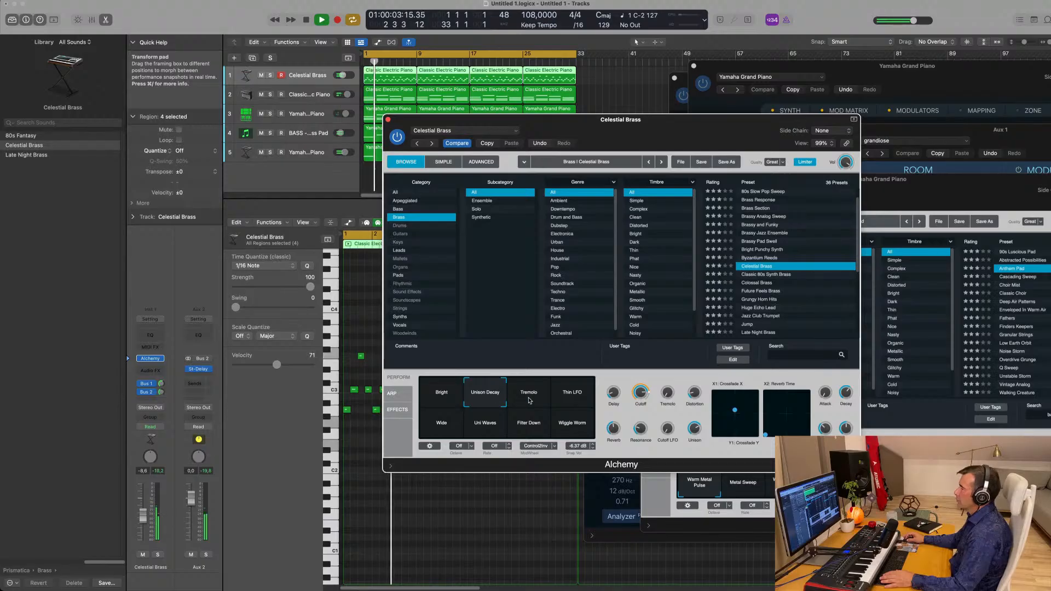
pyautogui.moveTo(640, 393)
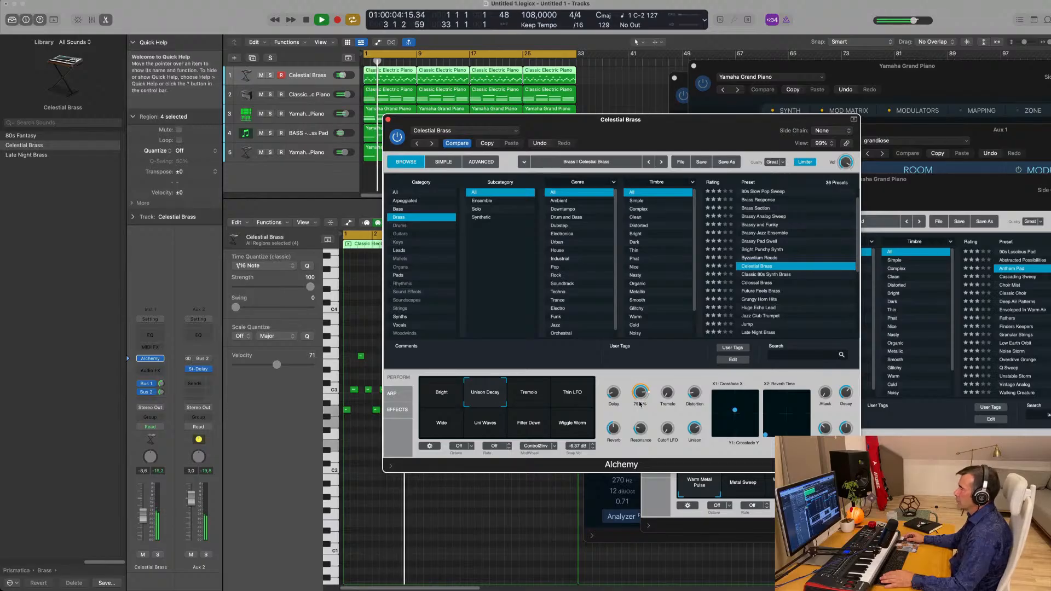
pyautogui.click(549, 403)
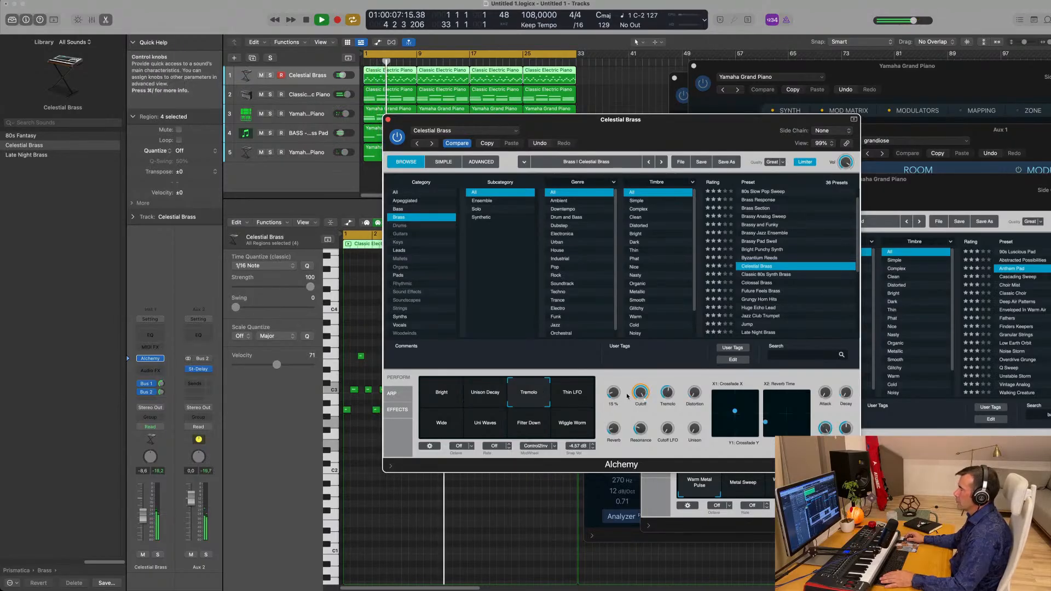
pyautogui.click(580, 395)
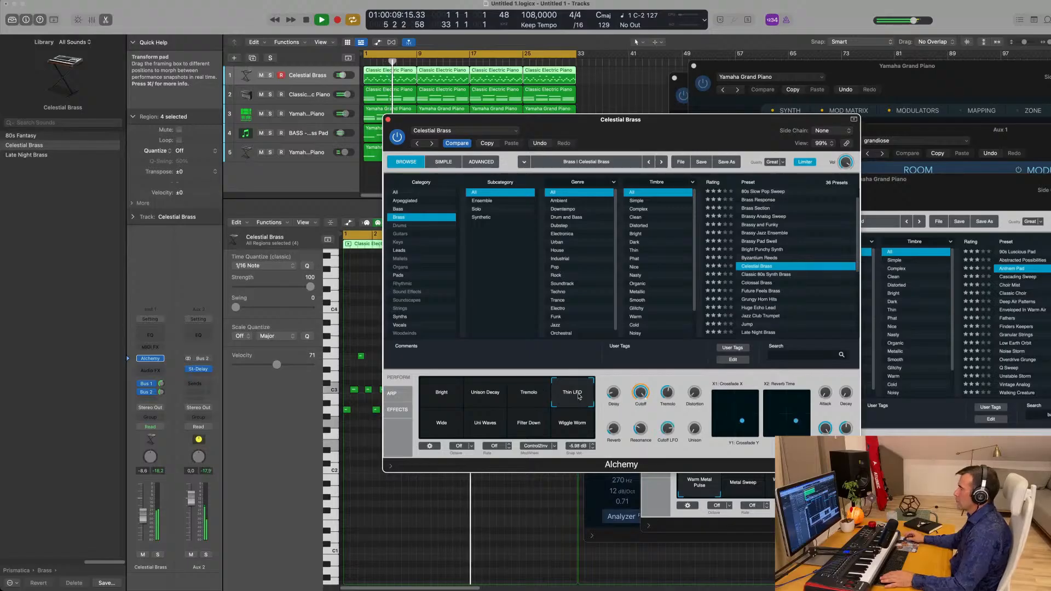
pyautogui.click(523, 406)
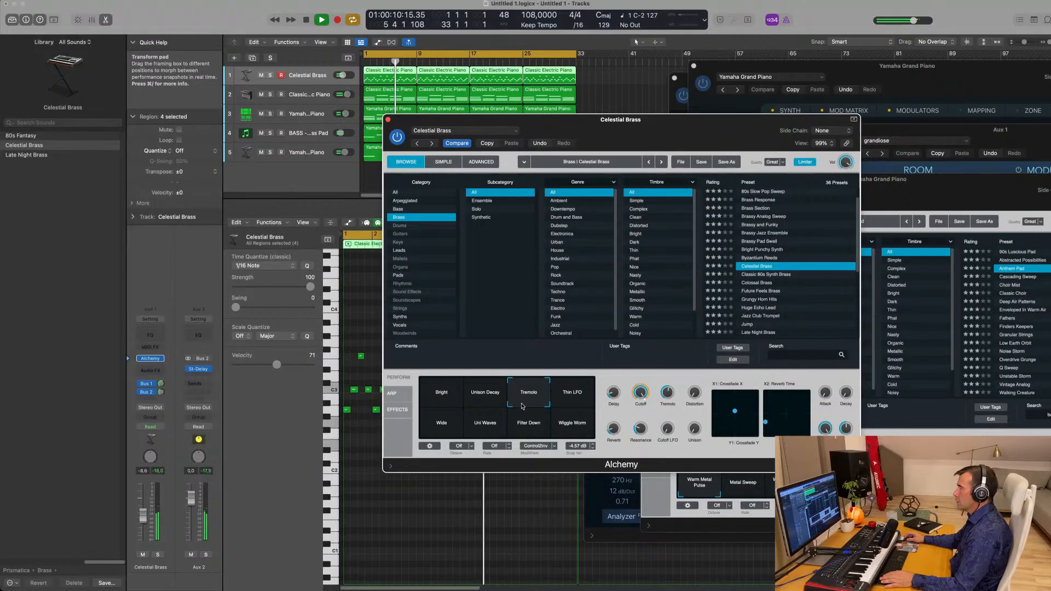
# Audition the Wide, Uni Waves, Filter Down, Wiggle Worm and Thin LFO variations, and settle on Tremolo for the arpeggio.
pyautogui.click(458, 417)
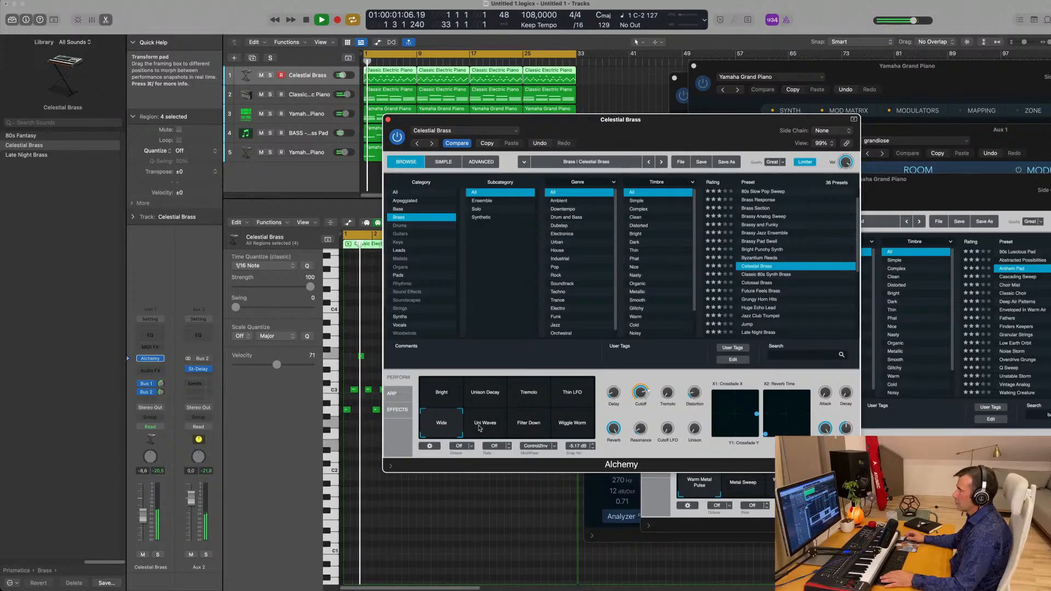
pyautogui.click(480, 427)
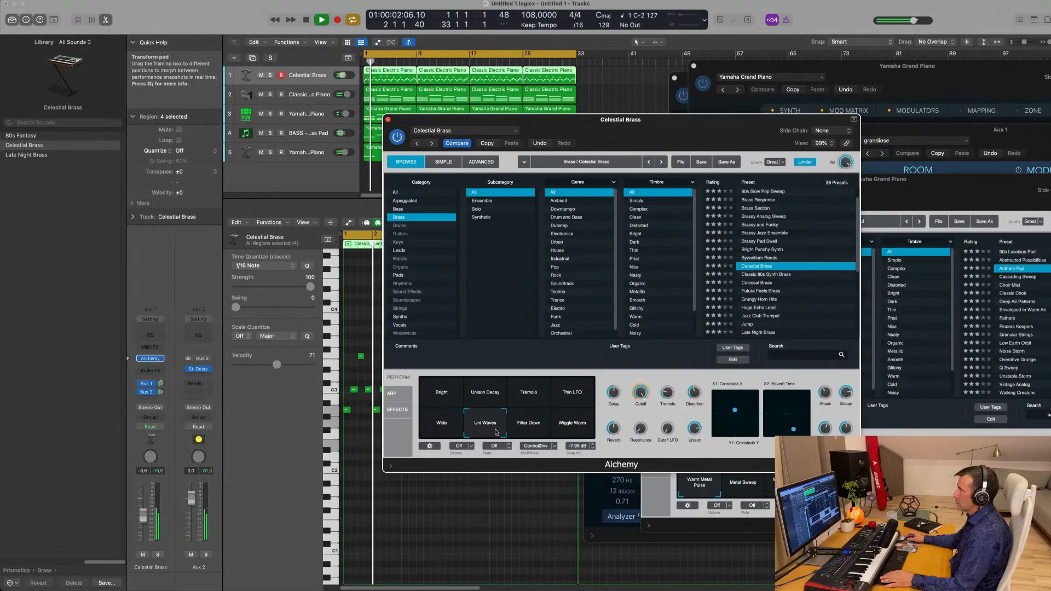
pyautogui.click(536, 428)
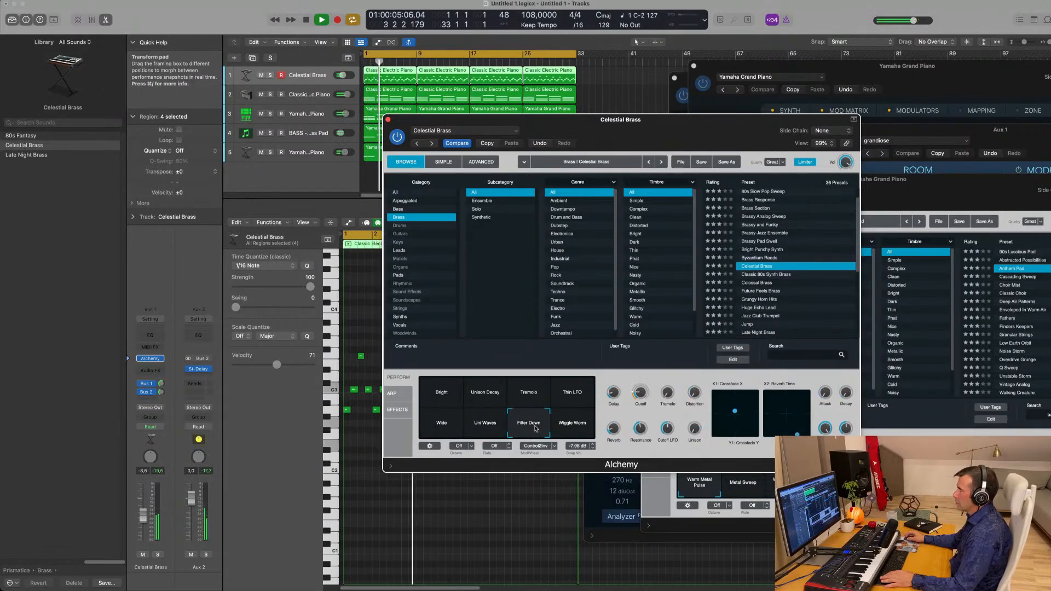
pyautogui.click(570, 428)
pyautogui.click(574, 399)
pyautogui.press('Return')
pyautogui.click(530, 398)
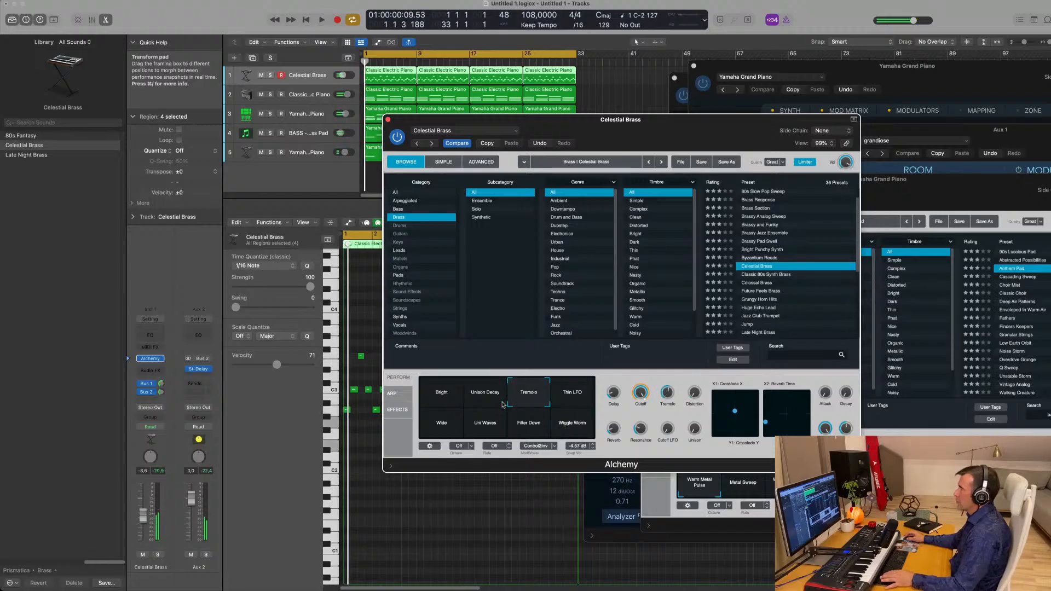
# Set the Tremolo variation's cutoff to 100% and raise the Celestial Brass track volume to -5.5 dB while replaying from the start.
pyautogui.moveTo(644, 395)
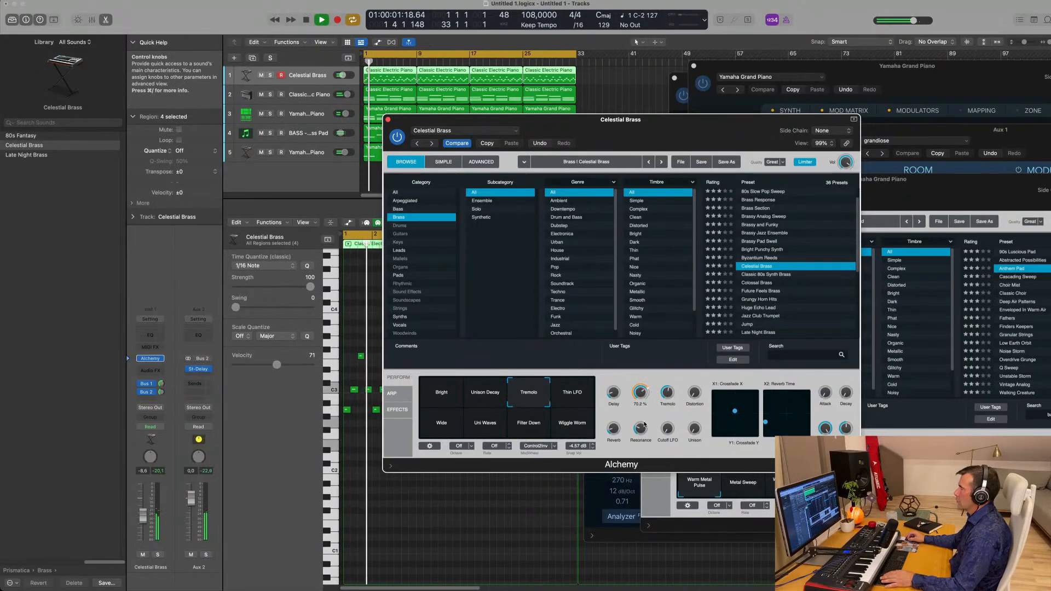
pyautogui.press('Return')
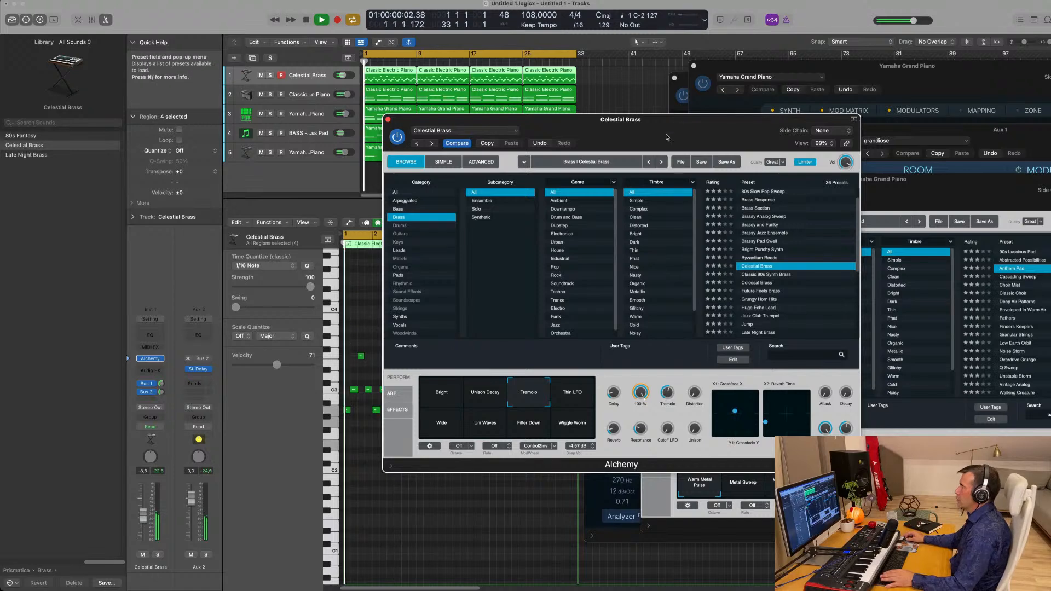
pyautogui.moveTo(666, 123); pyautogui.dragTo(650, 122)
pyautogui.moveTo(150, 512); pyautogui.dragTo(151, 507)
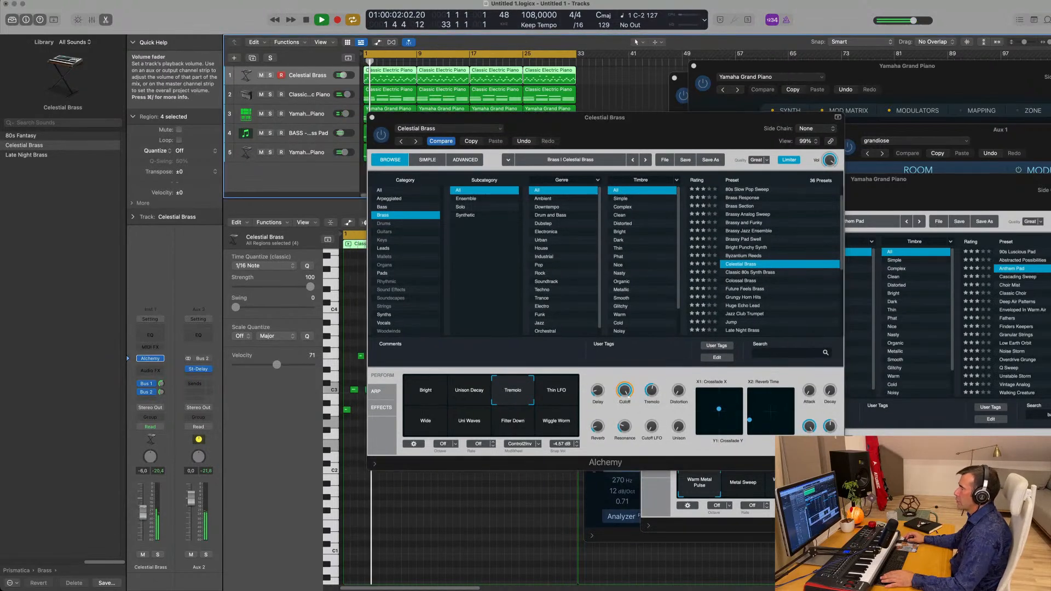
pyautogui.click(597, 388)
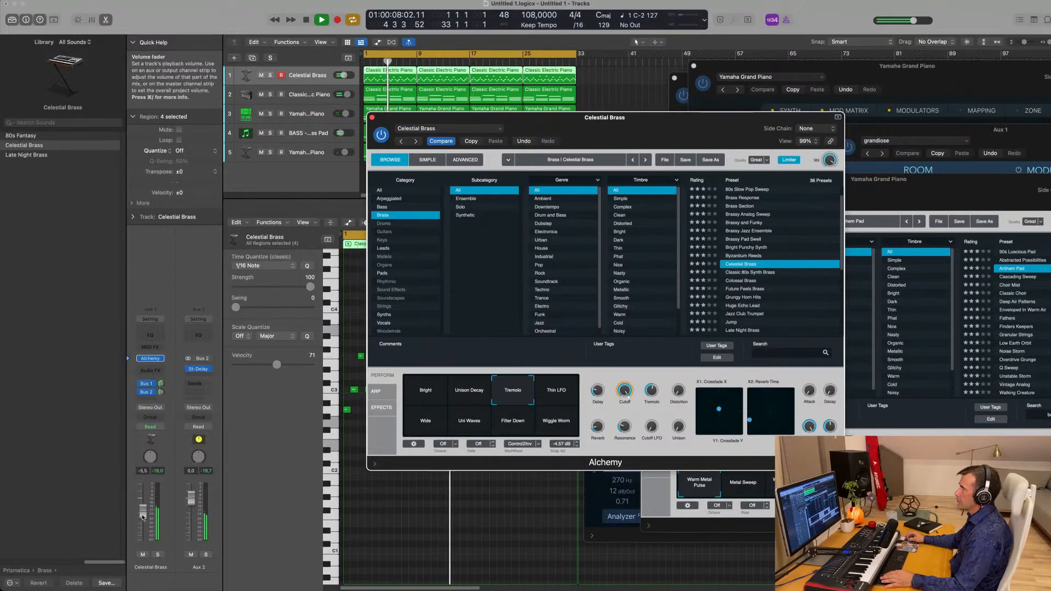
# Lower the track volume to -6.0 dB and audition the Colossal Brass, Future Feels Brass and Grungy Horn Hits presets.
pyautogui.moveTo(143, 512); pyautogui.dragTo(143, 513)
pyautogui.moveTo(624, 392); pyautogui.dragTo(627, 480)
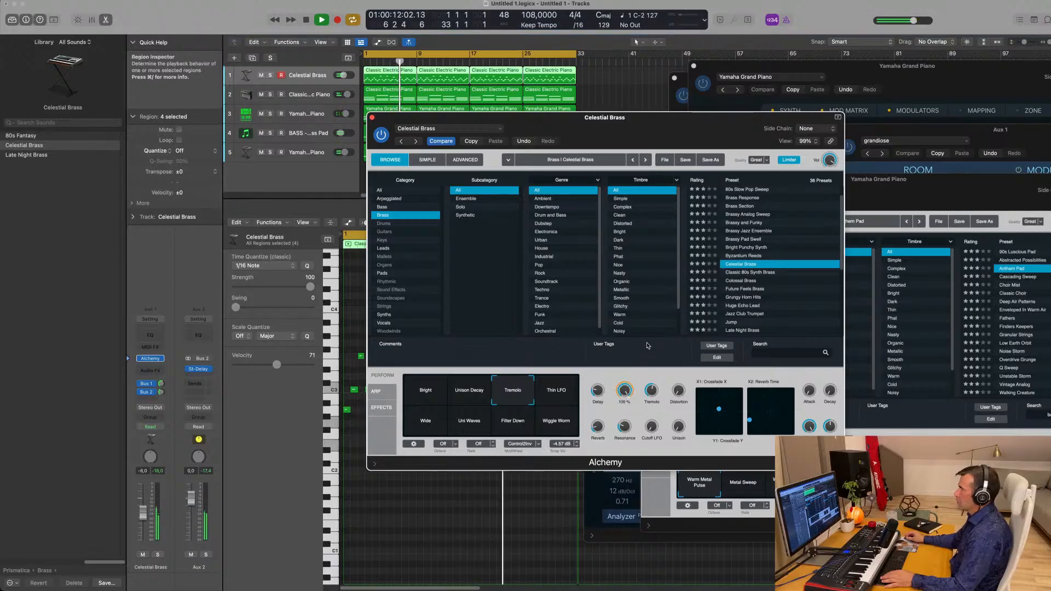
pyautogui.moveTo(647, 130); pyautogui.dragTo(685, 67)
pyautogui.click(775, 217)
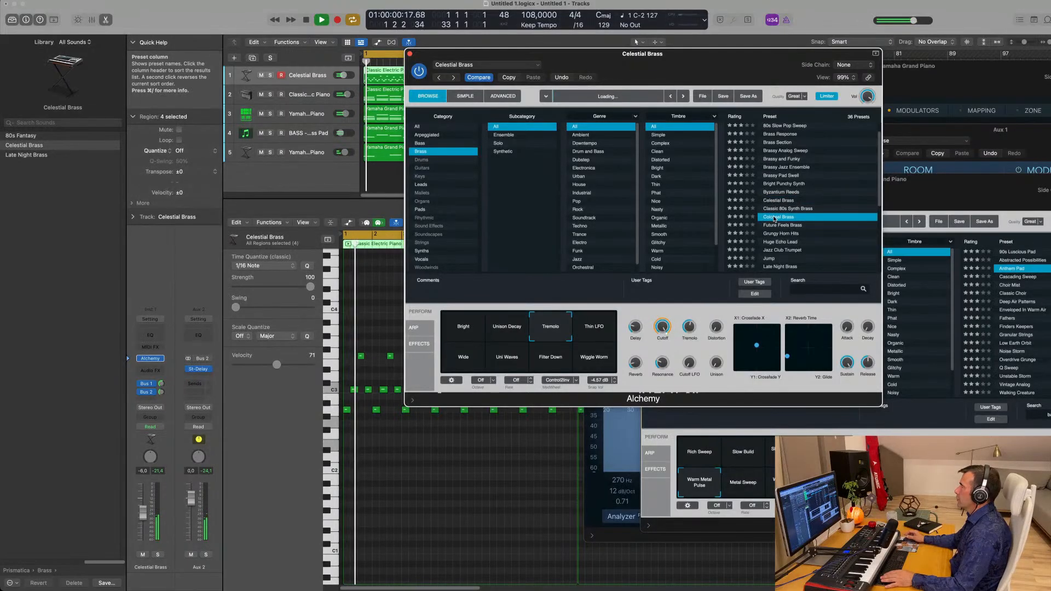
pyautogui.click(782, 225)
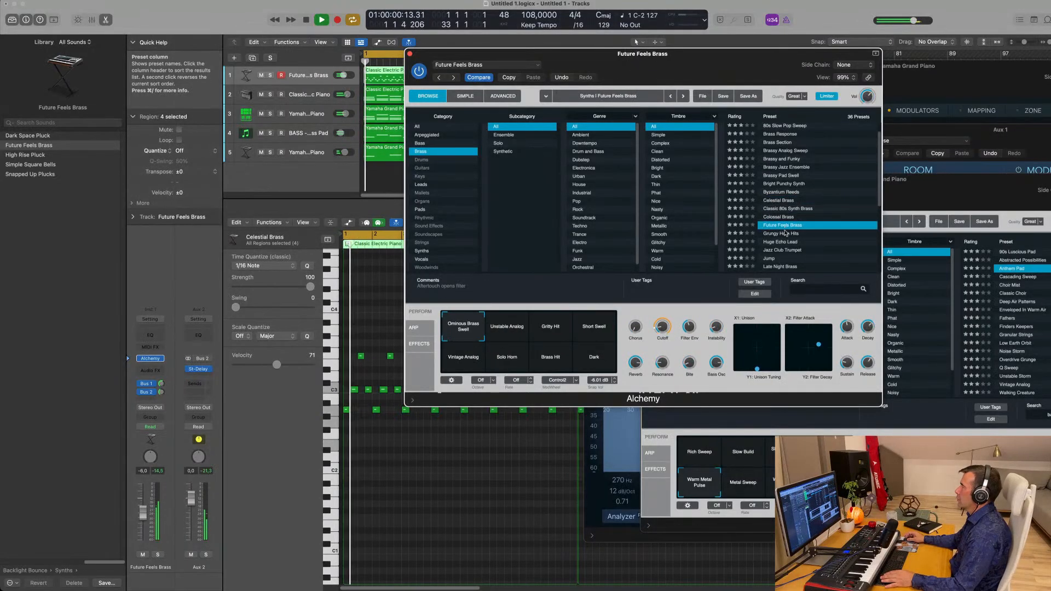
pyautogui.click(786, 234)
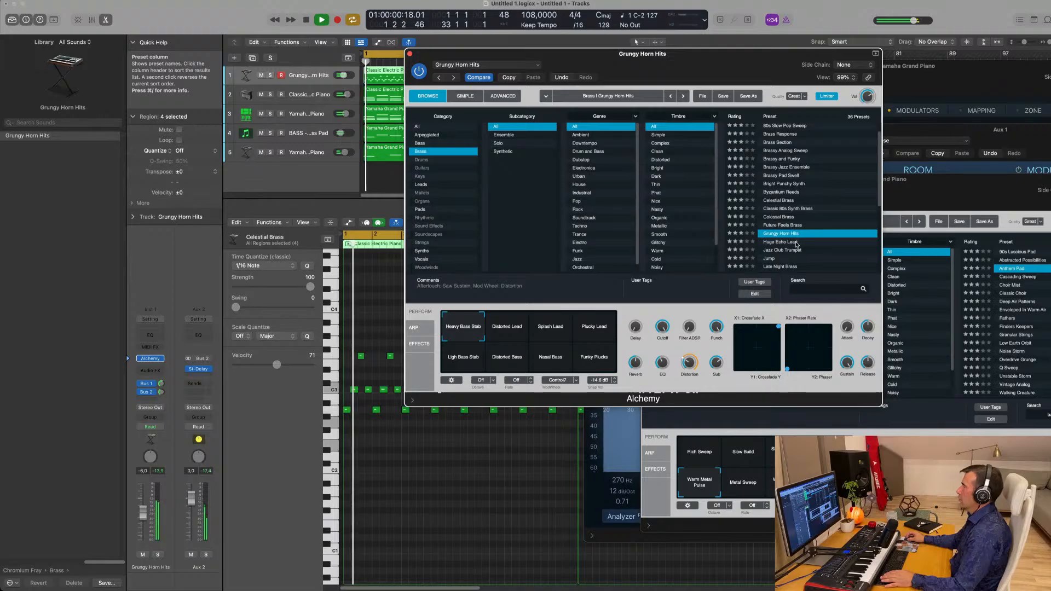
# Audition the Distorted Lead, Splash Lead and Plucky Lead variations of Grungy Horn Hits, bringing the track volume to -9.0 dB.
pyautogui.moveTo(142, 513); pyautogui.dragTo(144, 523)
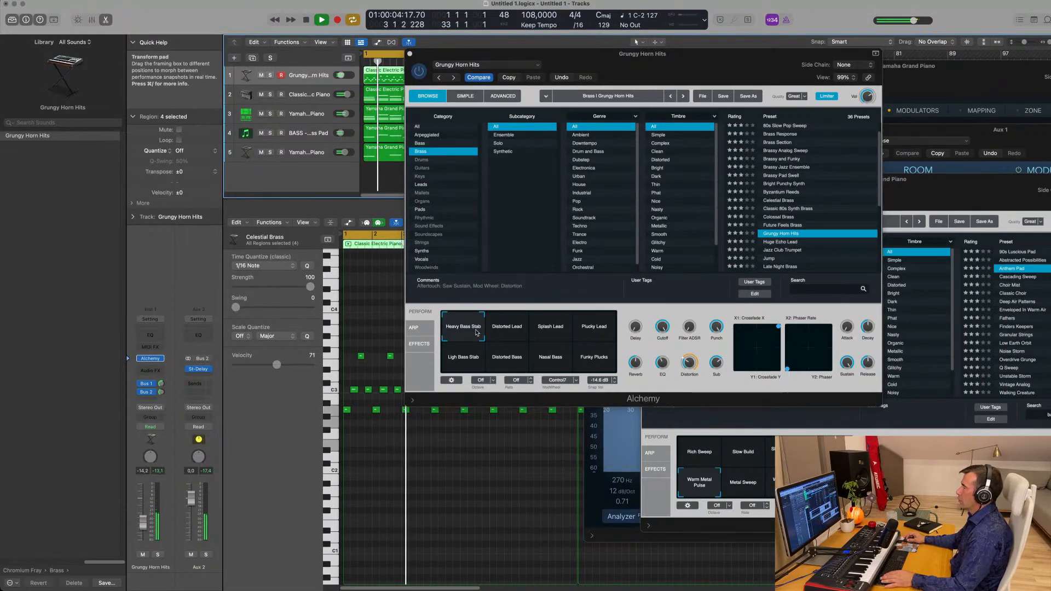
pyautogui.click(508, 331)
pyautogui.click(551, 330)
pyautogui.click(593, 330)
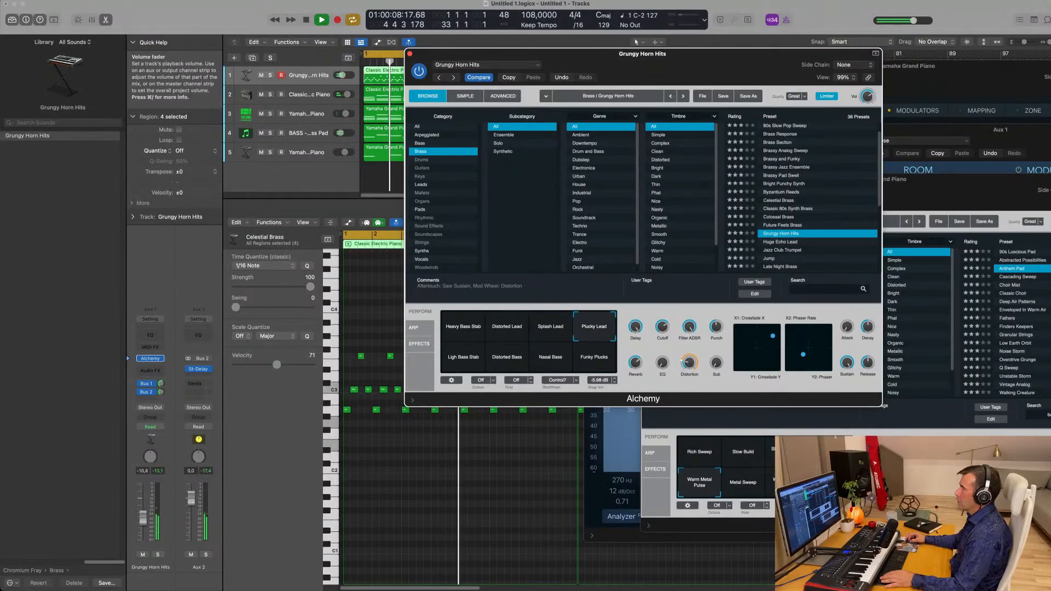
pyautogui.moveTo(143, 523); pyautogui.dragTo(139, 518)
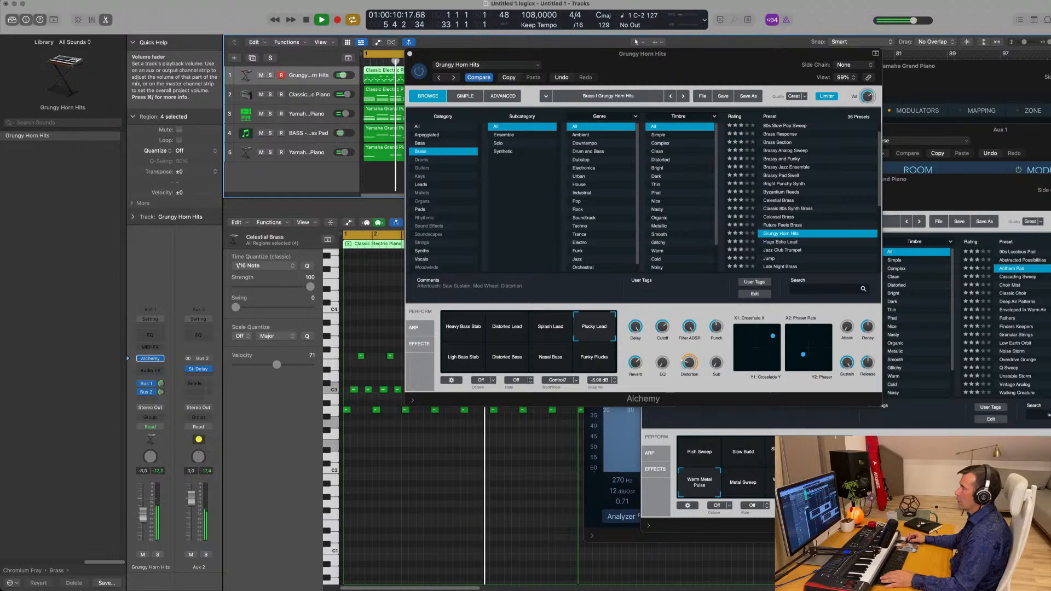
# Audition the Ligh Bass Stab, Distorted Bass, Nasal Bass and Funky Plucks variations of Grungy Horn Hits.
pyautogui.click(471, 359)
pyautogui.click(507, 358)
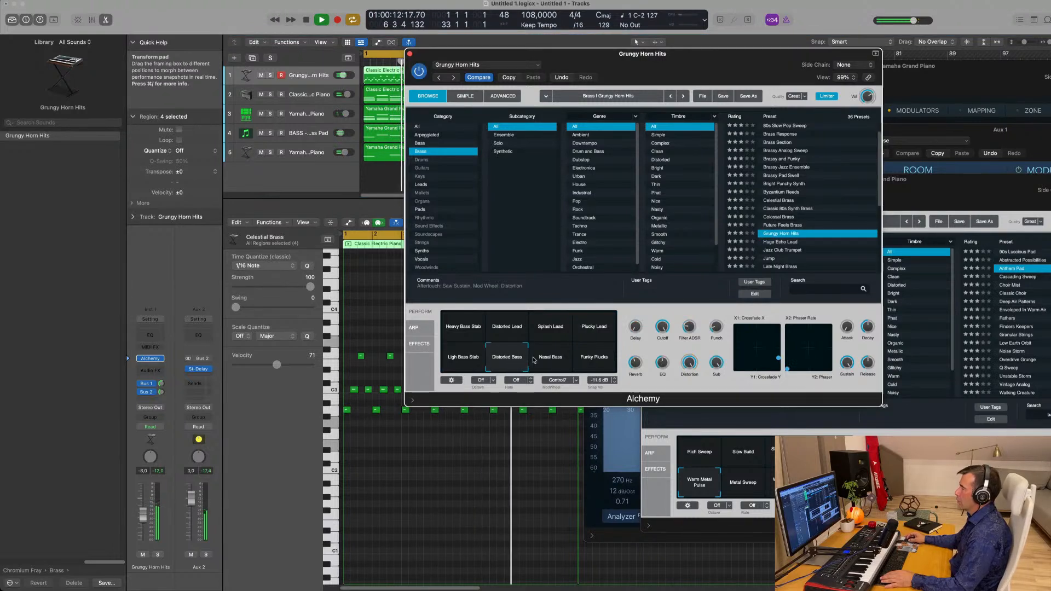
pyautogui.click(551, 358)
pyautogui.click(601, 359)
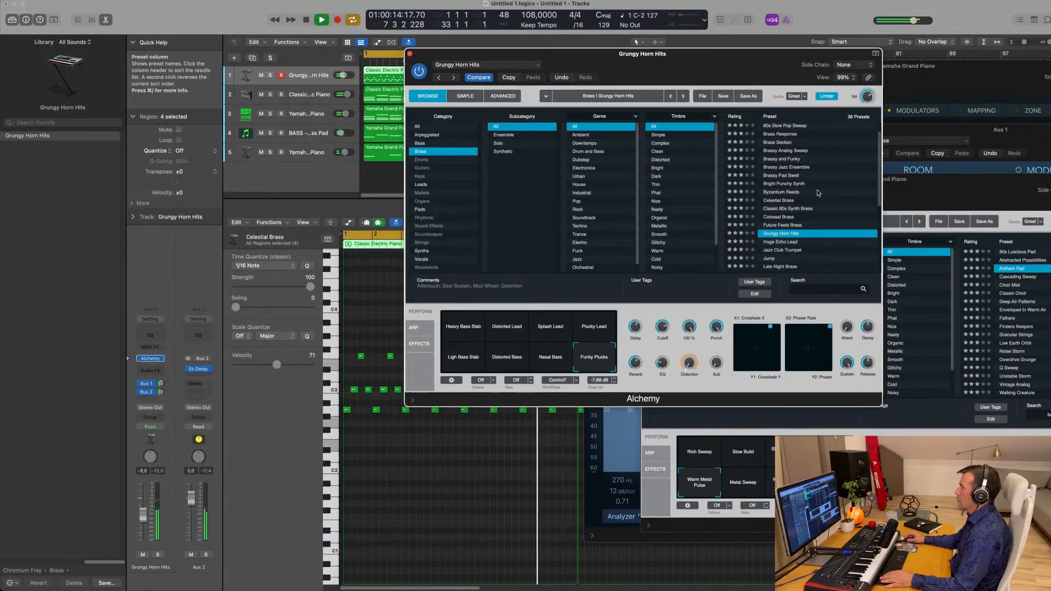
# Audition the Jump, Minimal Synth Pattern, Liquid Synth and Prophetic Brass presets on the arpeggio track.
pyautogui.scroll(-5, 818, 193)
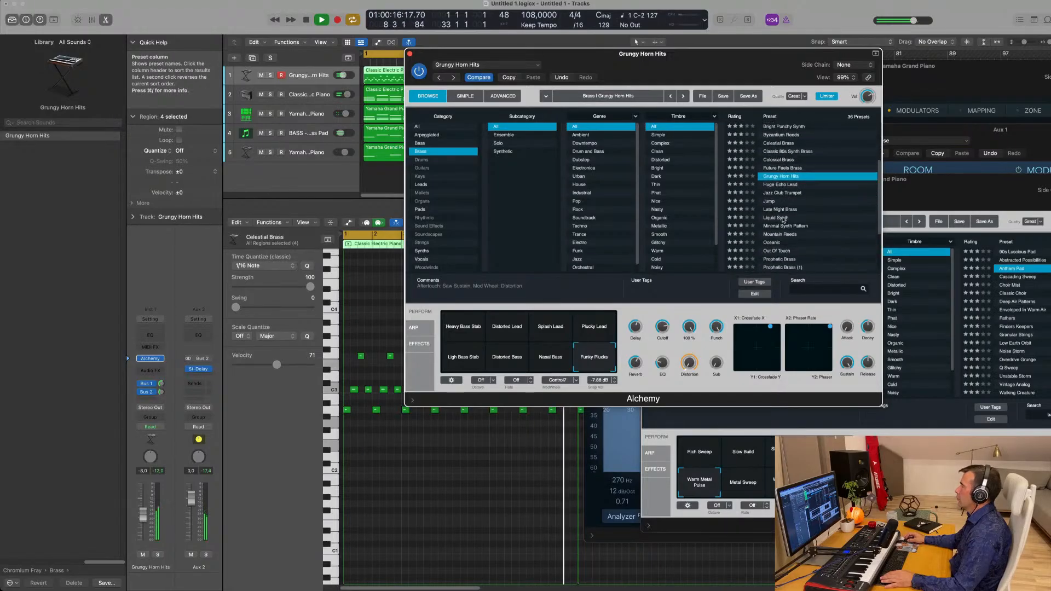
pyautogui.scroll(-1, 777, 208)
pyautogui.click(768, 198)
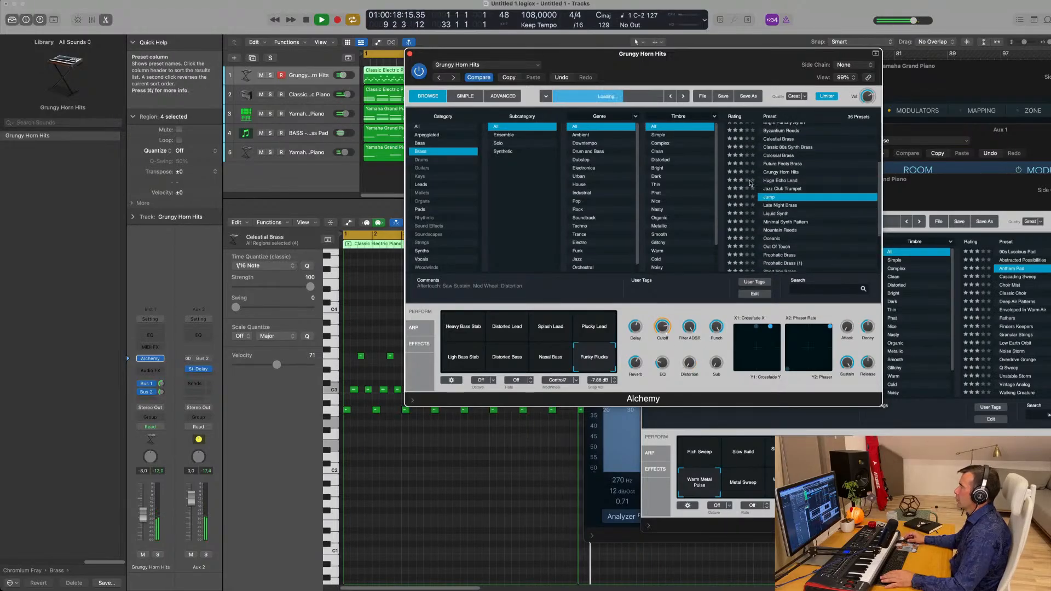
pyautogui.moveTo(699, 53); pyautogui.dragTo(717, 54)
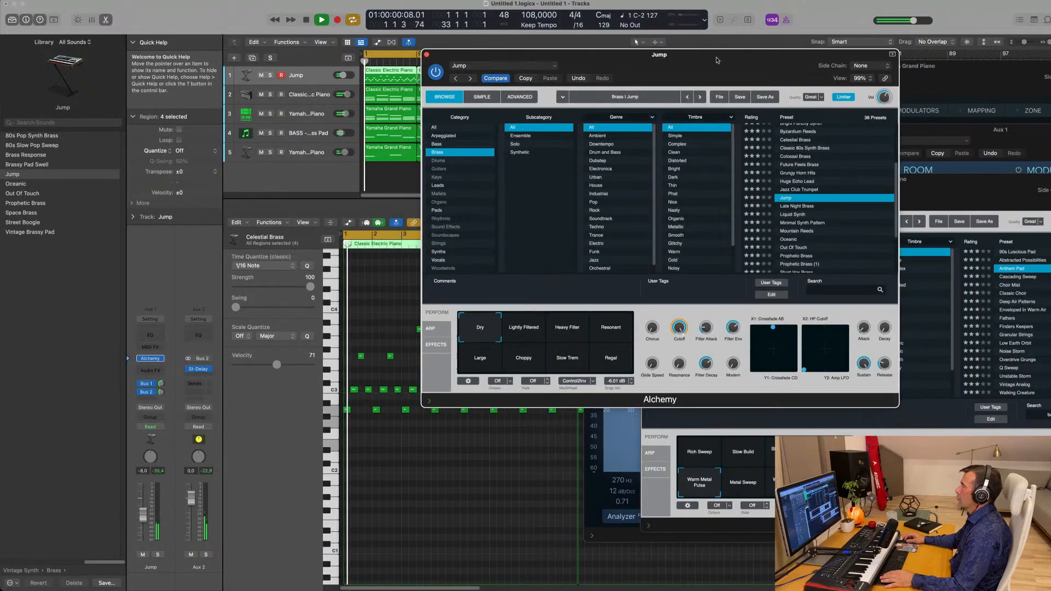
pyautogui.click(815, 224)
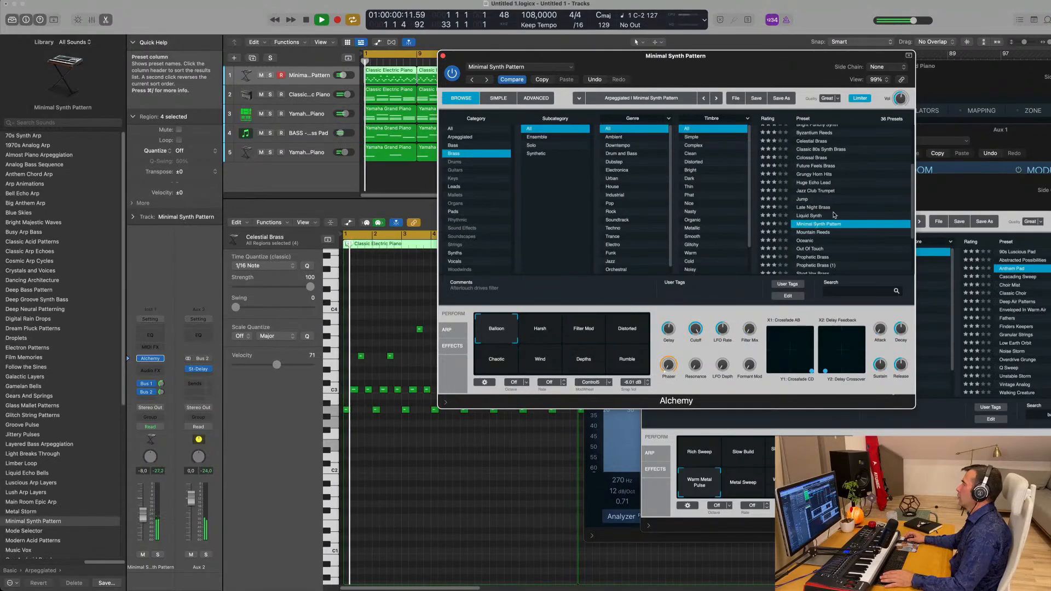
pyautogui.click(804, 217)
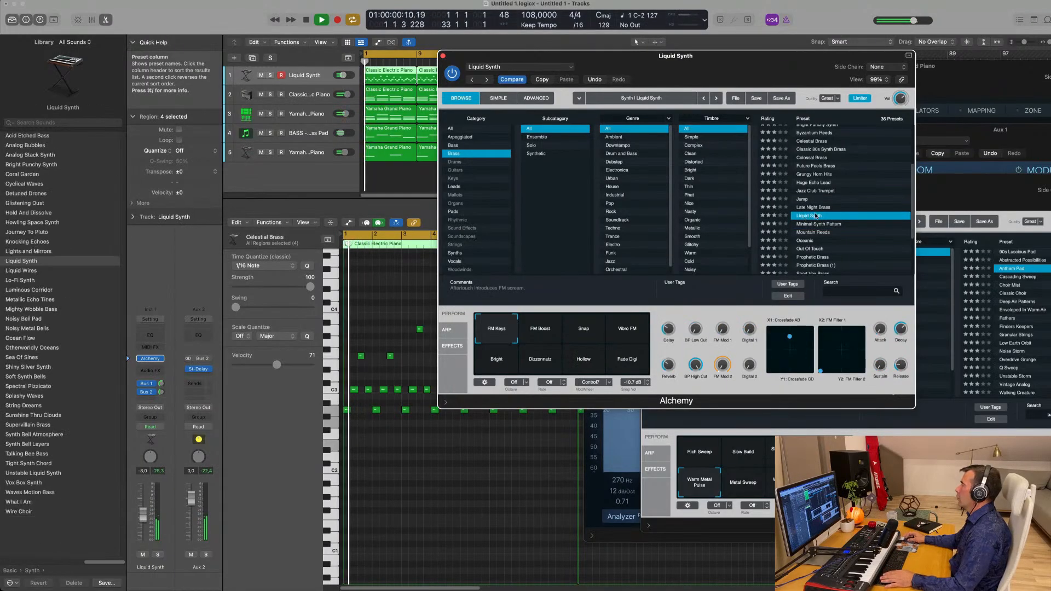
pyautogui.scroll(-3, 824, 247)
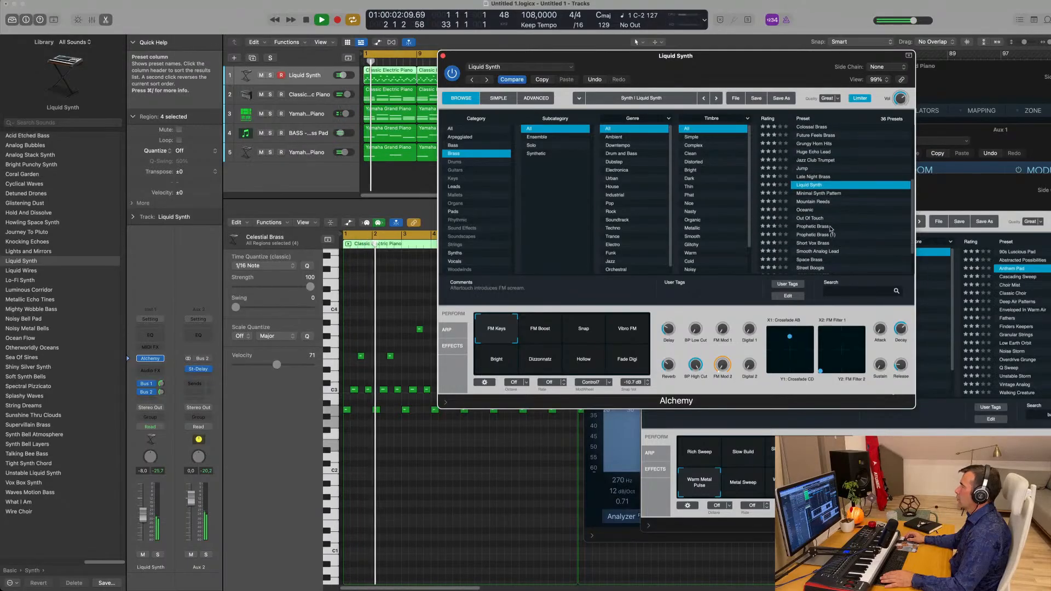
pyautogui.scroll(-1, 810, 229)
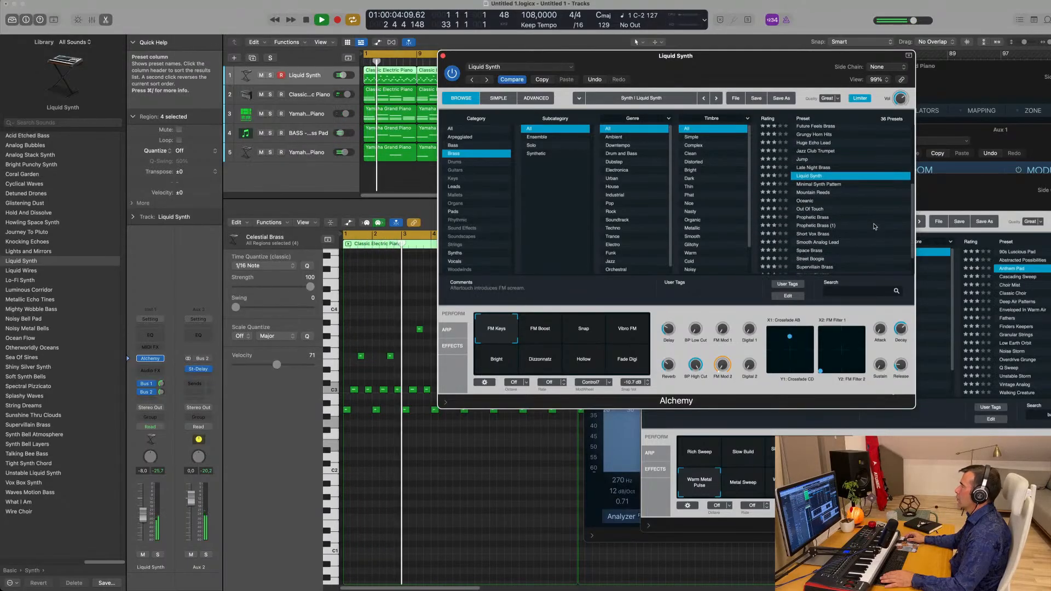
pyautogui.click(810, 218)
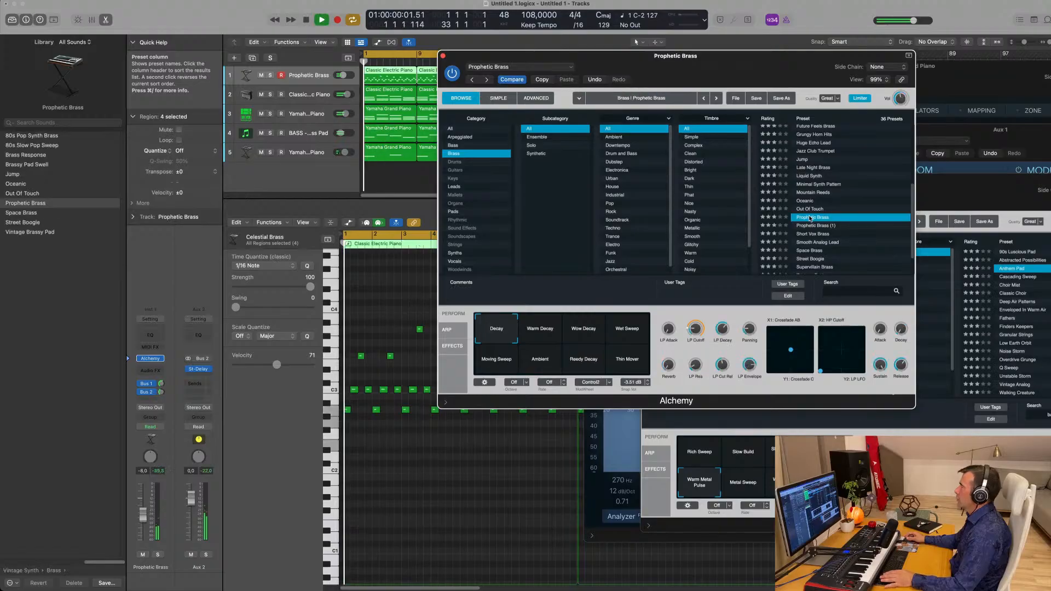
# Load the Street Boogie brass preset and lower its cutoff to 5.8%.
pyautogui.scroll(-3, 840, 216)
pyautogui.click(851, 228)
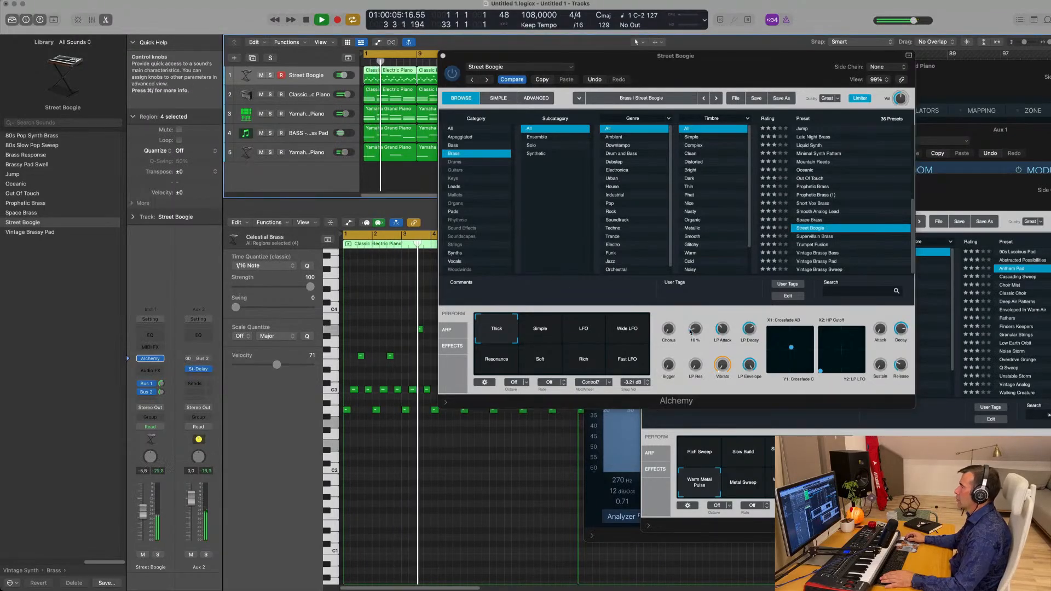
pyautogui.moveTo(695, 331)
pyautogui.mouseDown()
pyautogui.moveTo(695, 321)
pyautogui.moveTo(694, 339)
pyautogui.mouseUp()
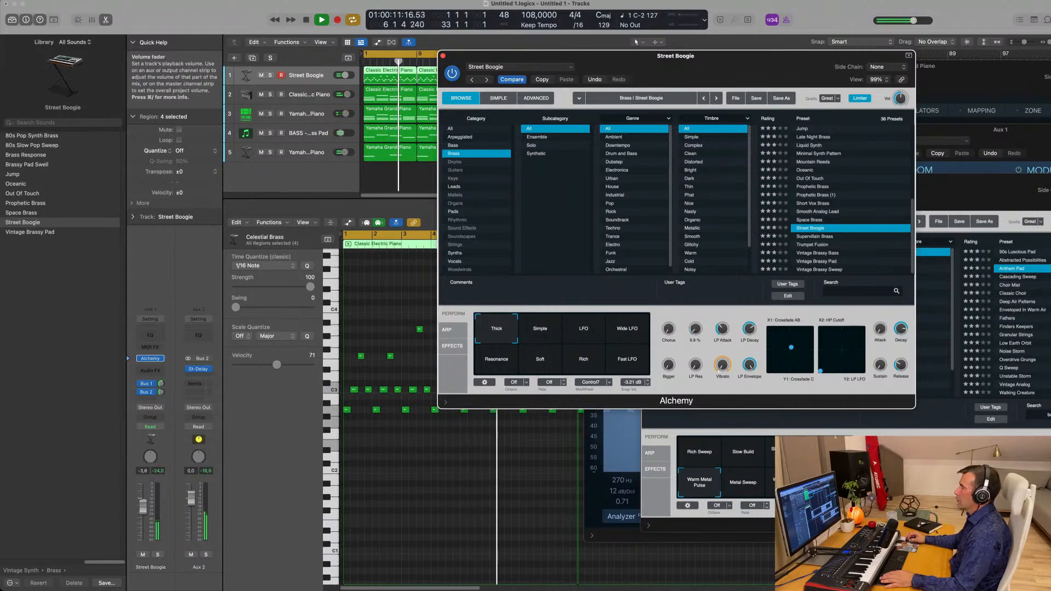
# Raise the Street Boogie track volume to -3.0 dB and set its Bus 1 send to about -10.4 dB.
pyautogui.moveTo(143, 512); pyautogui.dragTo(143, 505)
pyautogui.click(160, 382)
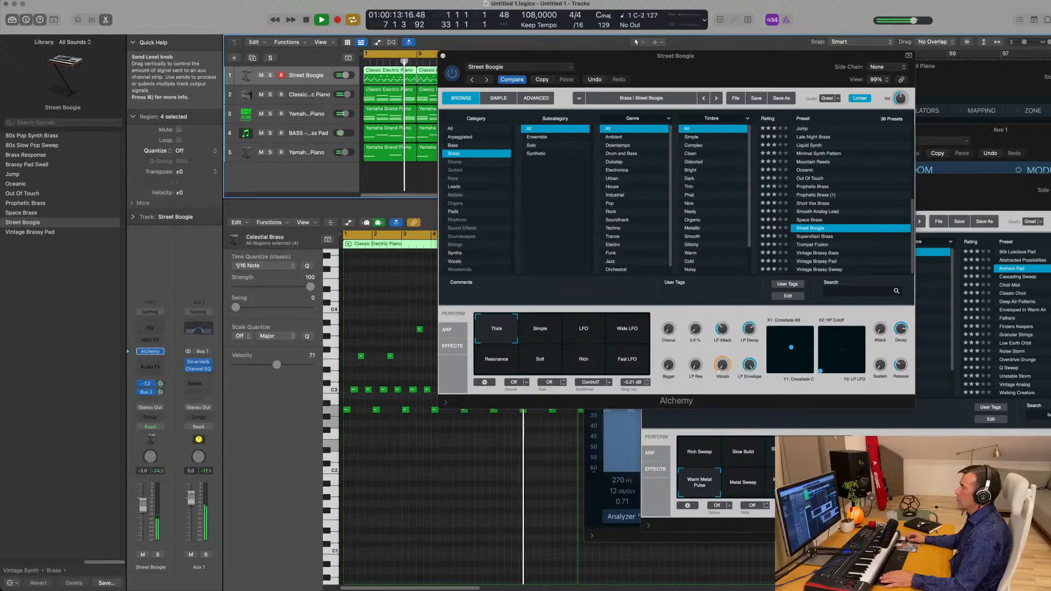
# Try Alchemy's arpeggiator in Up mode on Street Boogie with a lower track volume and varied note length, and switch it back off.
pyautogui.click(446, 335)
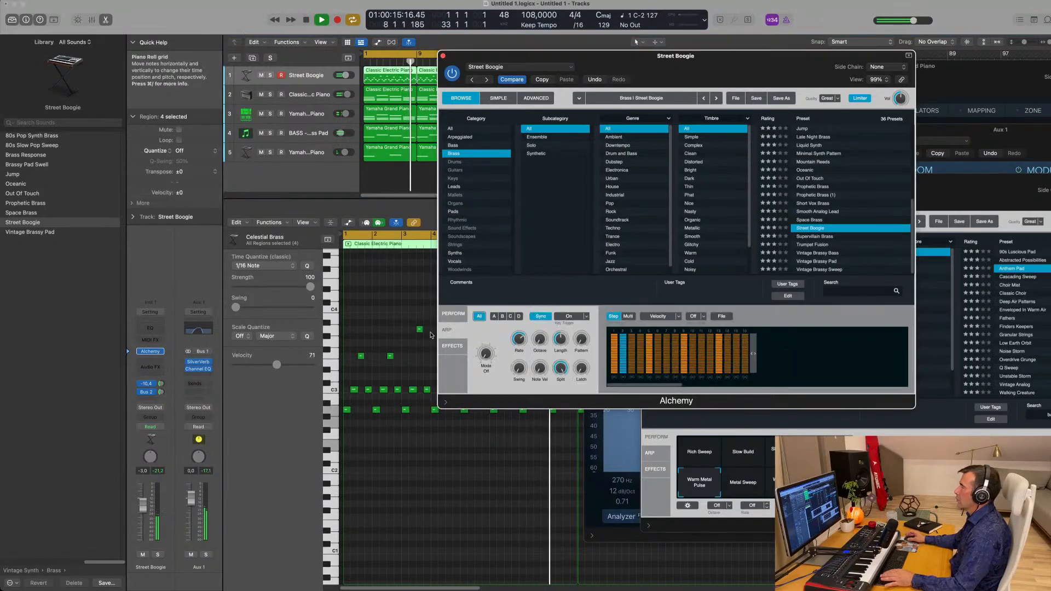
pyautogui.moveTo(485, 354); pyautogui.dragTo(489, 336)
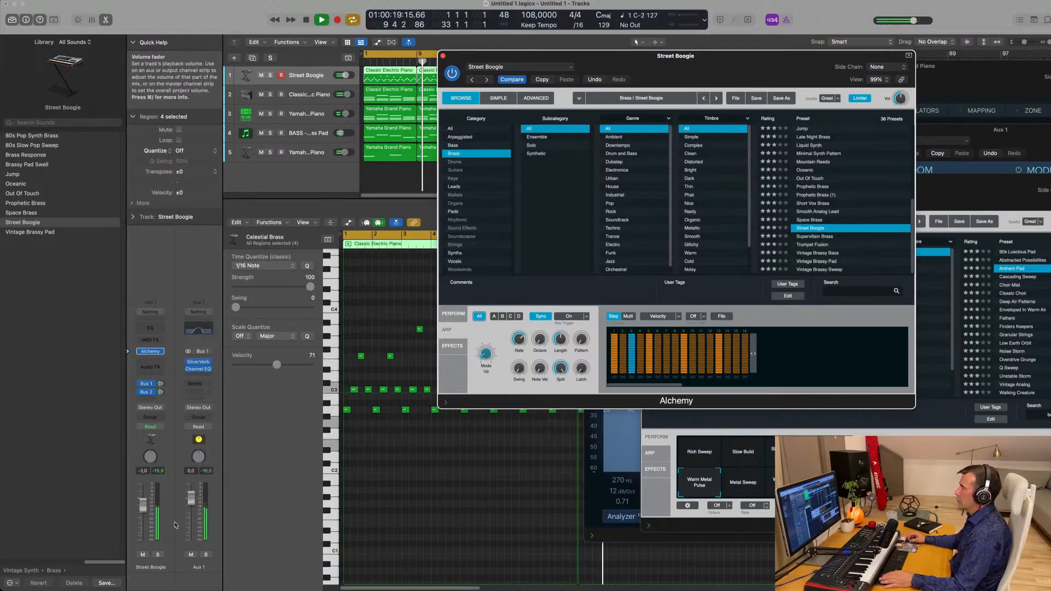
pyautogui.moveTo(141, 506); pyautogui.dragTo(142, 519)
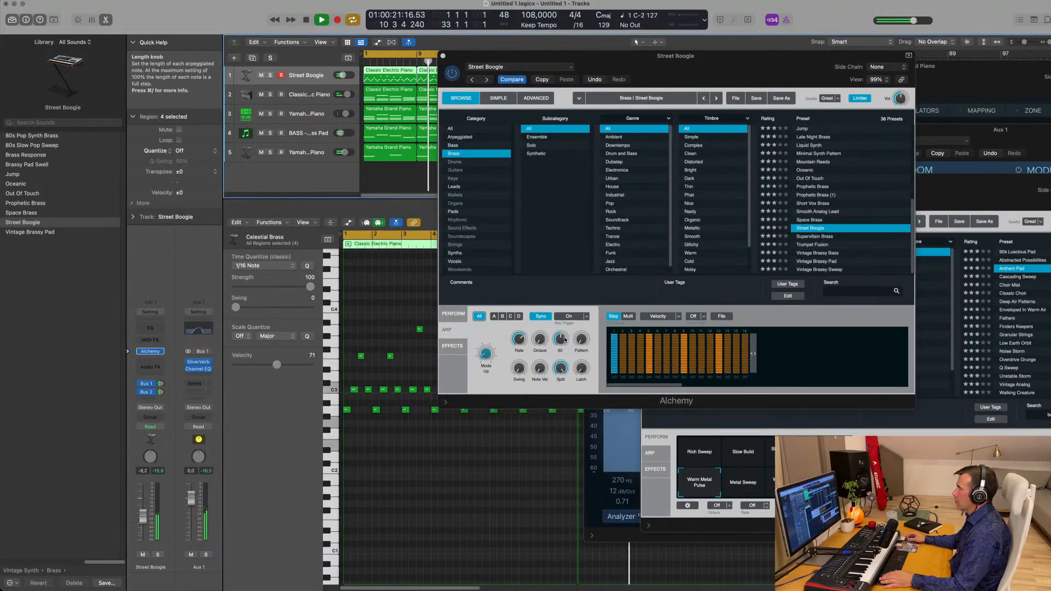
pyautogui.moveTo(560, 339); pyautogui.dragTo(587, 287)
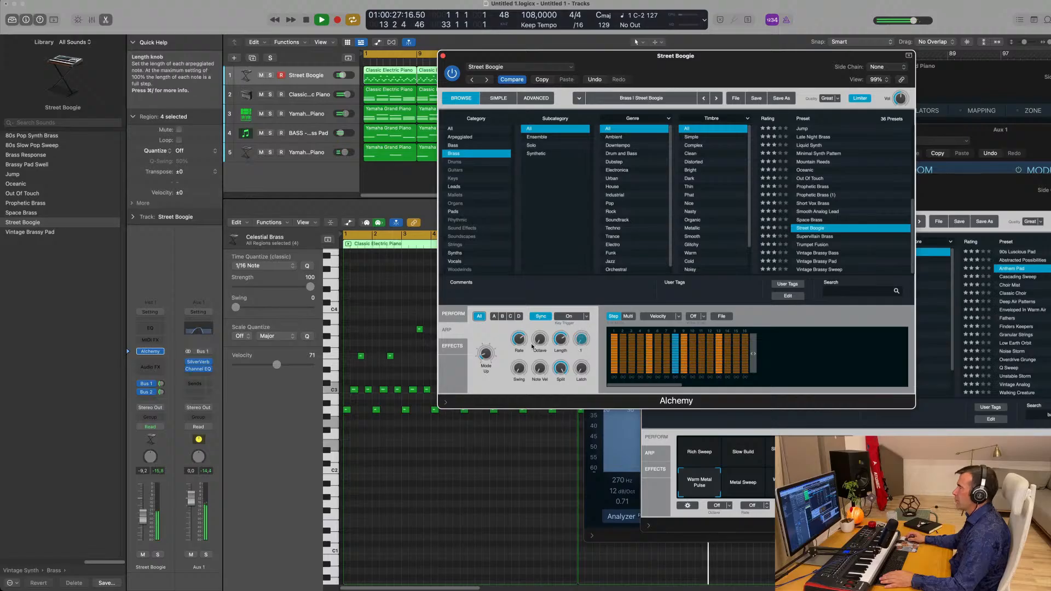
pyautogui.moveTo(492, 382); pyautogui.dragTo(491, 390)
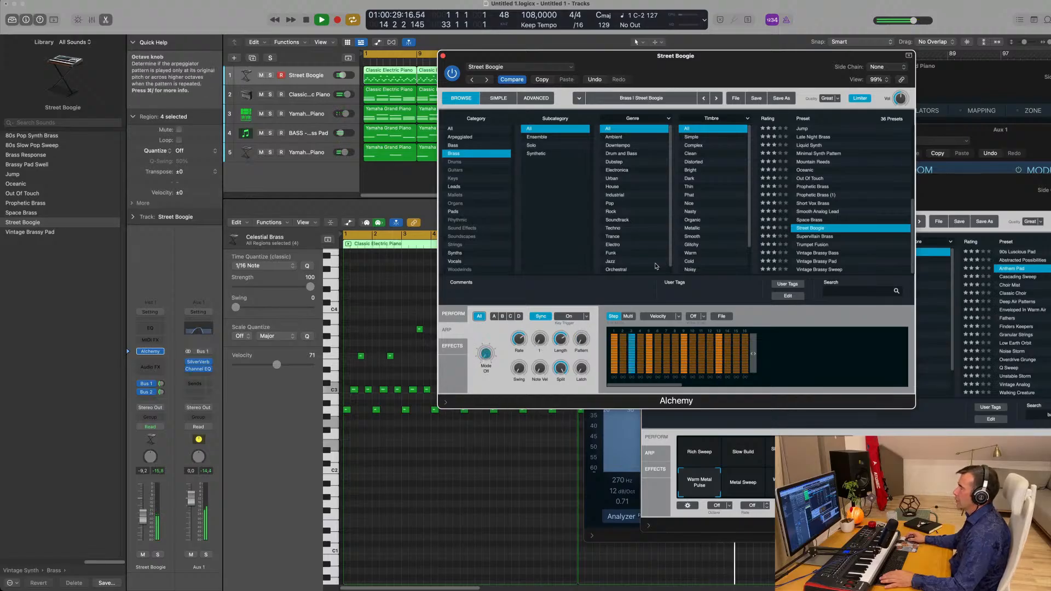
# Set the Street Boogie track volume to -3.2 dB and close its Alchemy window.
pyautogui.moveTo(683, 66); pyautogui.dragTo(687, 94)
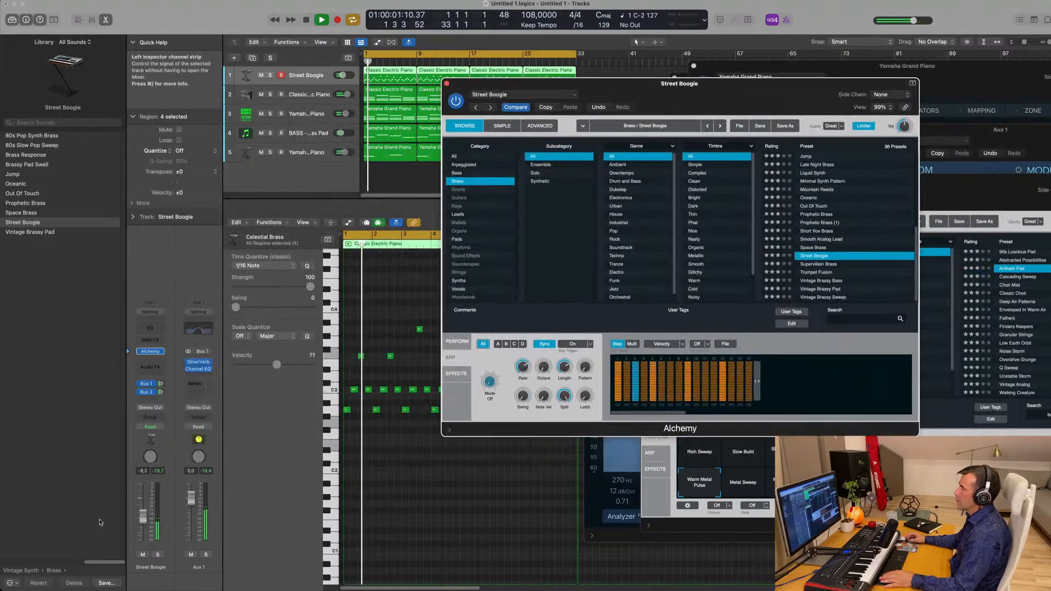
pyautogui.moveTo(142, 514); pyautogui.dragTo(143, 507)
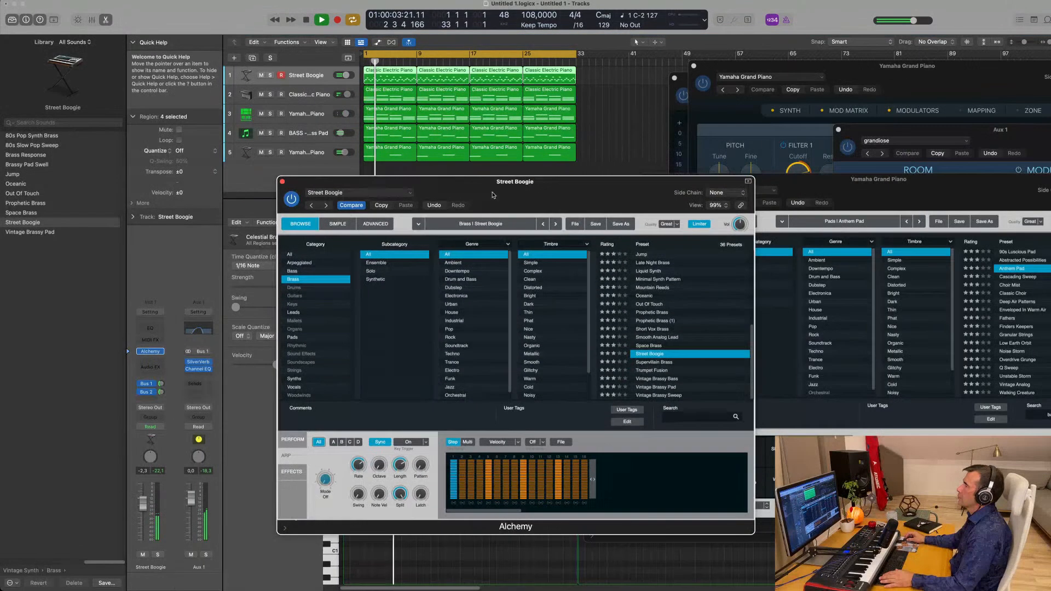
pyautogui.moveTo(460, 84); pyautogui.dragTo(295, 182)
pyautogui.click(282, 182)
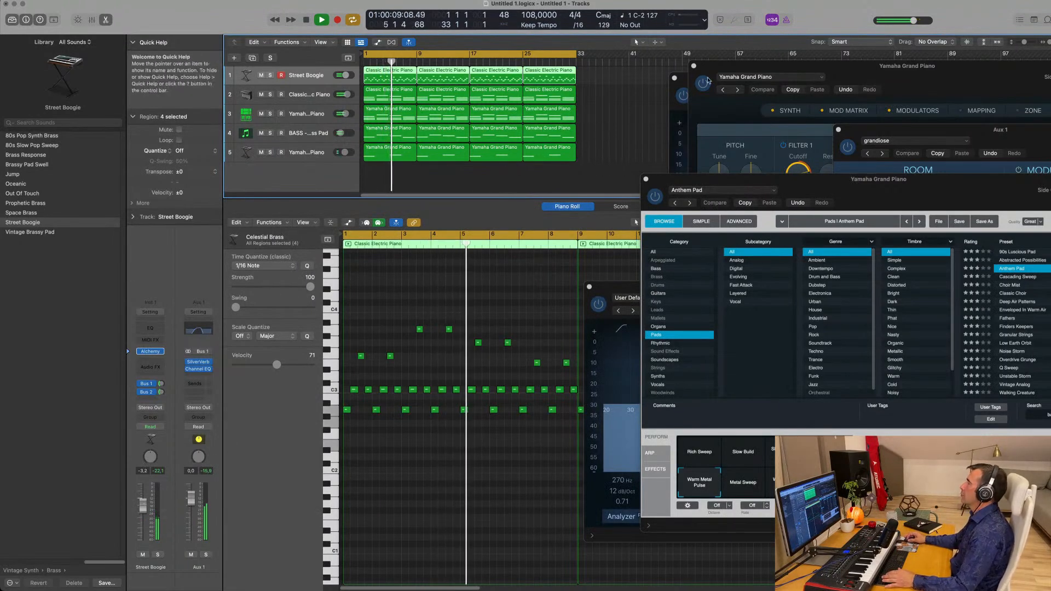
# Close the Yamaha Grand Piano instrument, EQ and Anthem Pad plug-in windows and move the Classic Electric Piano window below the tracks.
pyautogui.moveTo(740, 66); pyautogui.dragTo(653, 78)
pyautogui.click(607, 77)
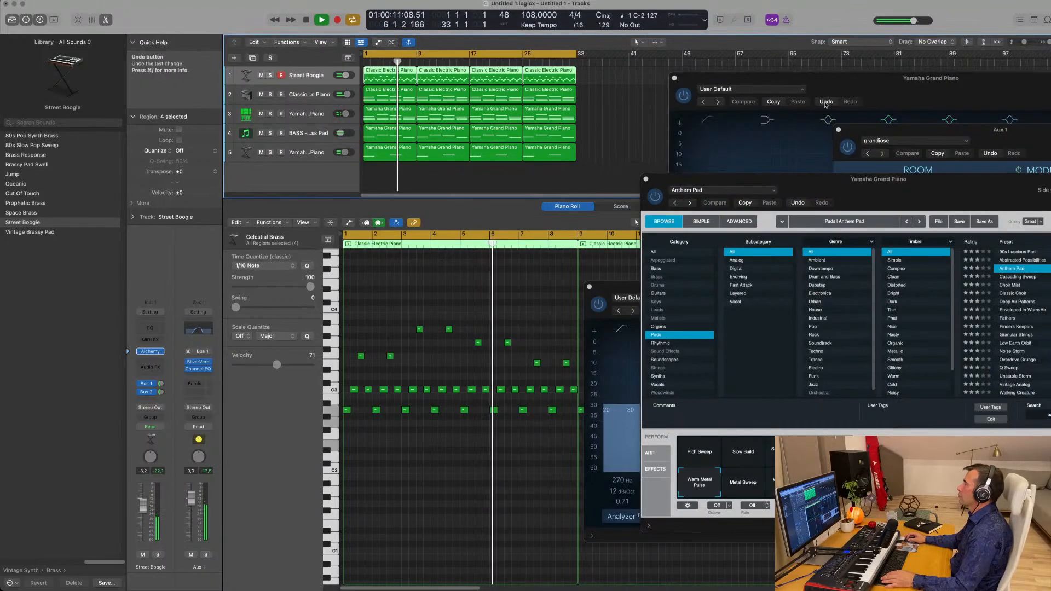
pyautogui.moveTo(808, 81); pyautogui.dragTo(639, 94)
pyautogui.click(497, 90)
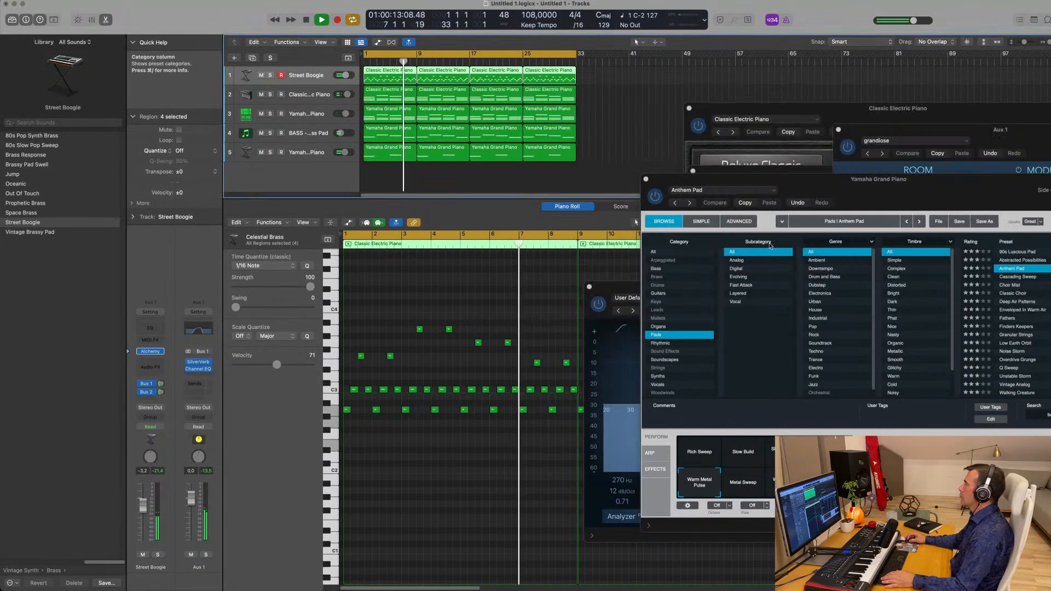
pyautogui.moveTo(810, 195); pyautogui.dragTo(643, 193)
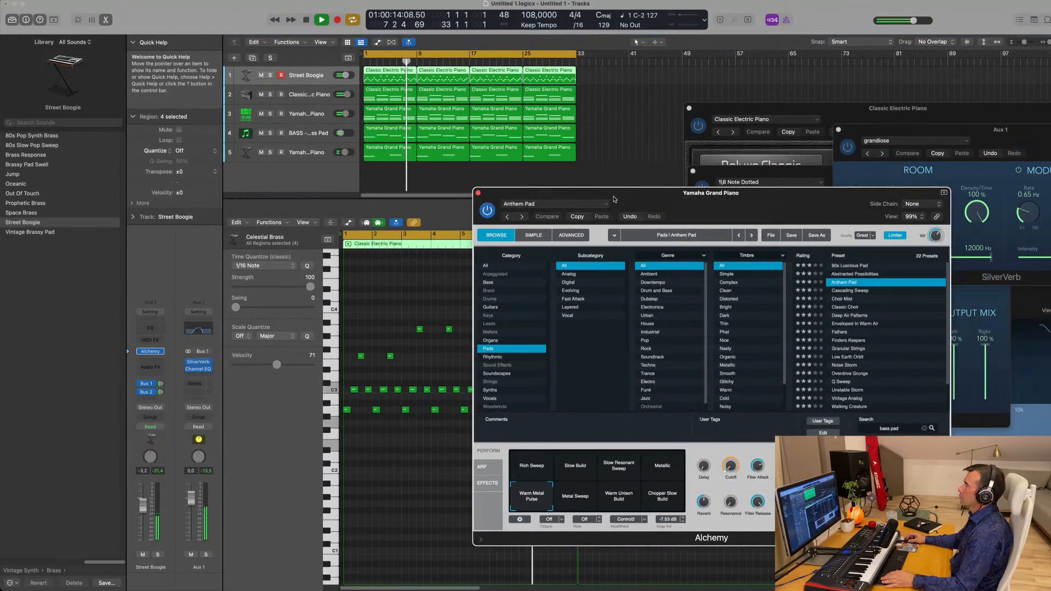
pyautogui.click(478, 193)
pyautogui.moveTo(838, 107); pyautogui.dragTo(688, 264)
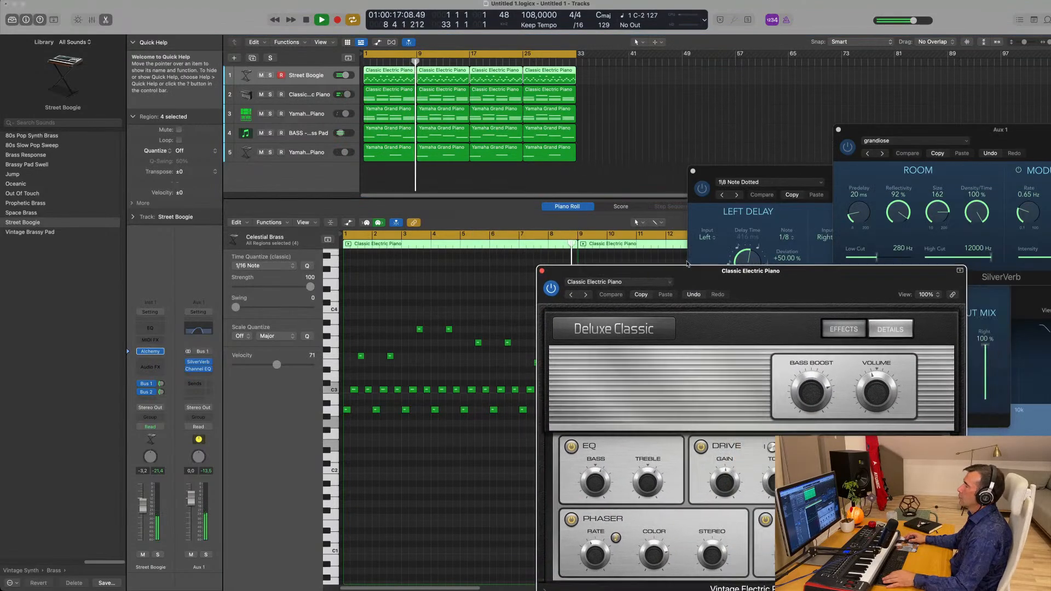
# Replace the Piano Roll with the mixer and hide the mixer again so the tracks area fills the main window.
pyautogui.scroll(-1, 599, 143)
pyautogui.scroll(1, 482, 164)
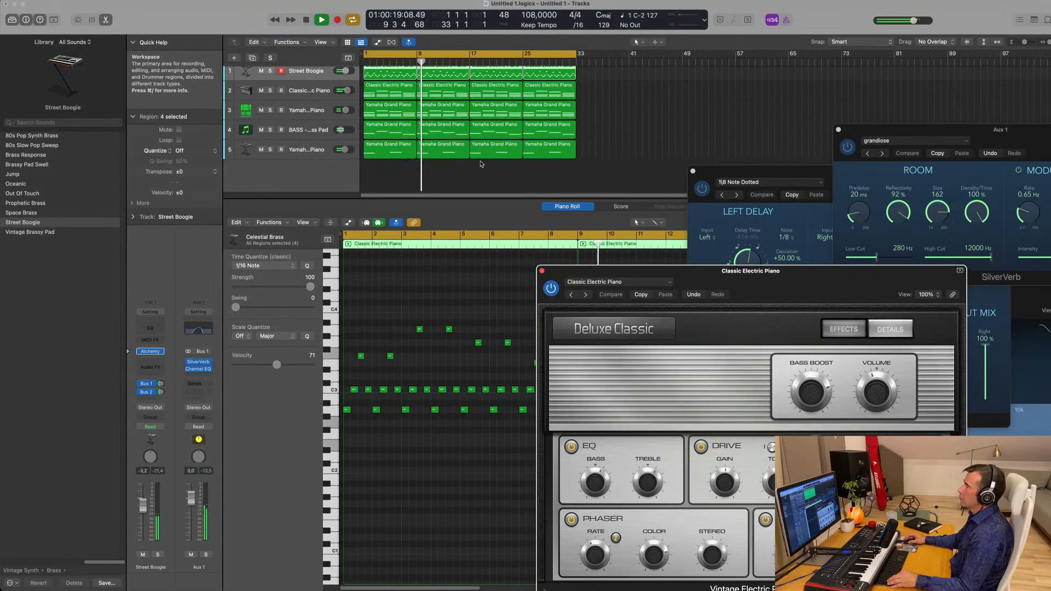
pyautogui.press('x')
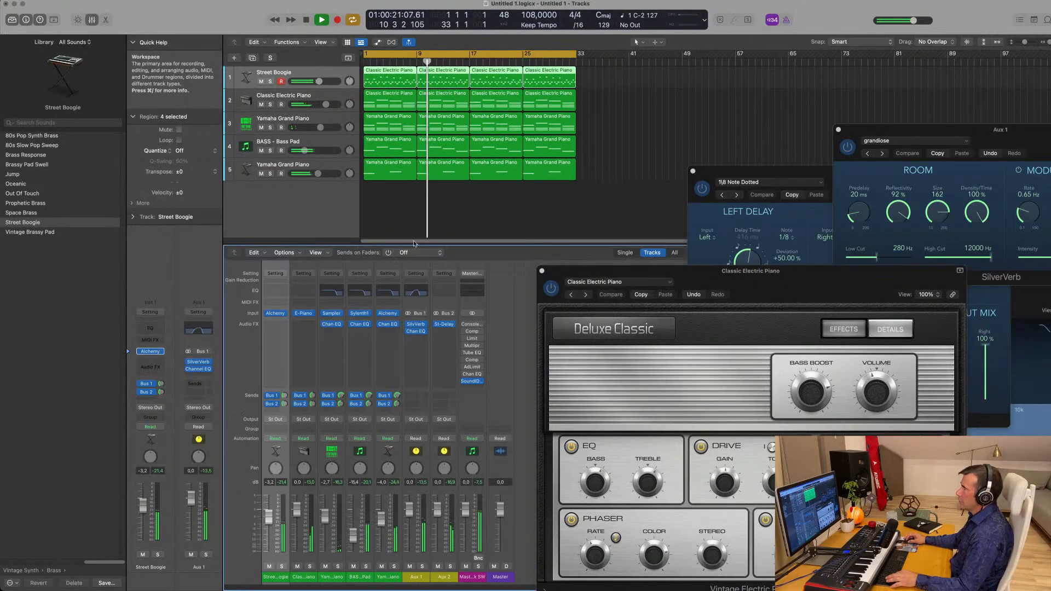
pyautogui.press('x')
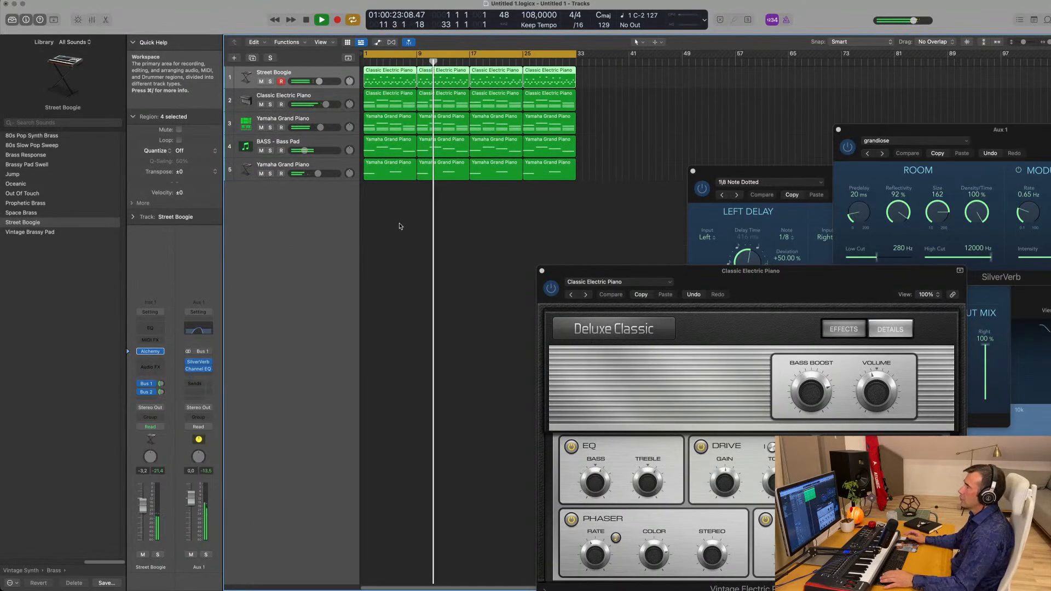
# Duplicate the Yamaha Grand Piano track on track 3 as a new empty track with the same settings.
pyautogui.click(299, 120)
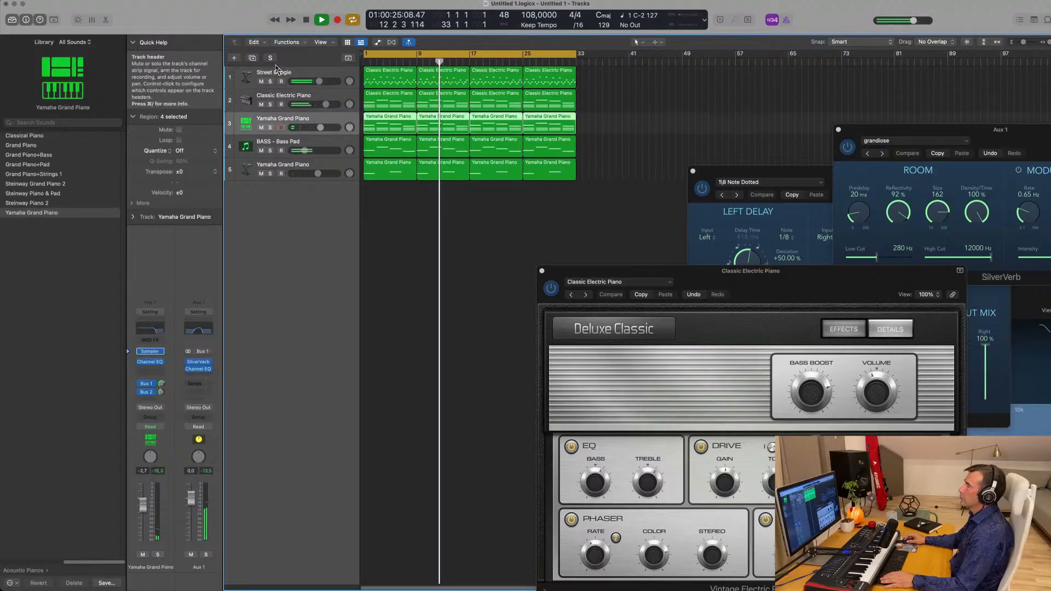
pyautogui.click(253, 58)
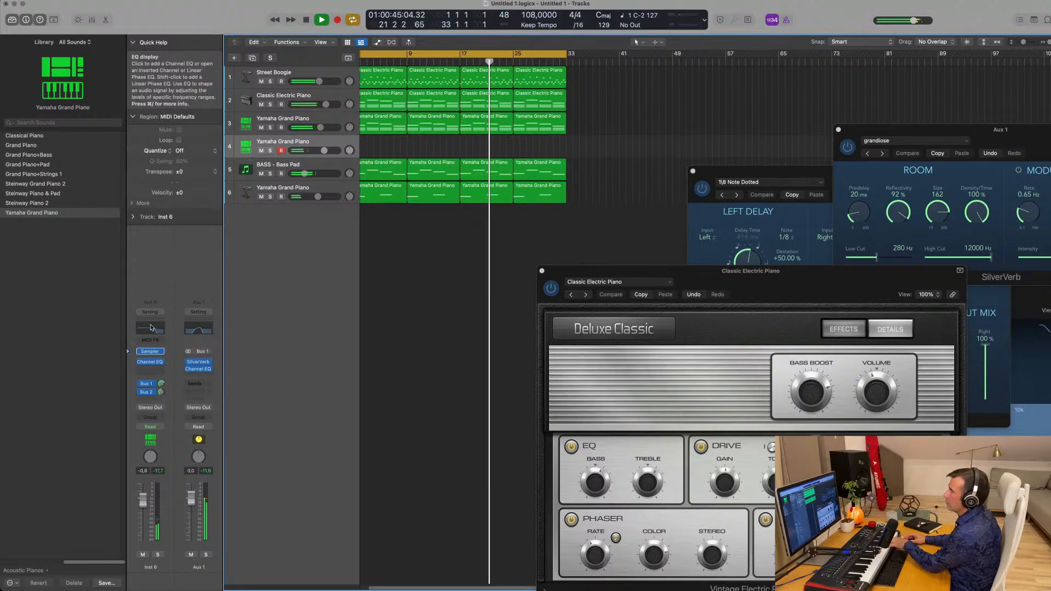
# Flatten the duplicated Yamaha Grand Piano track's Channel EQ and set the track's volume to -2.2 dB.
pyautogui.click(149, 362)
pyautogui.moveTo(714, 125); pyautogui.dragTo(719, 191)
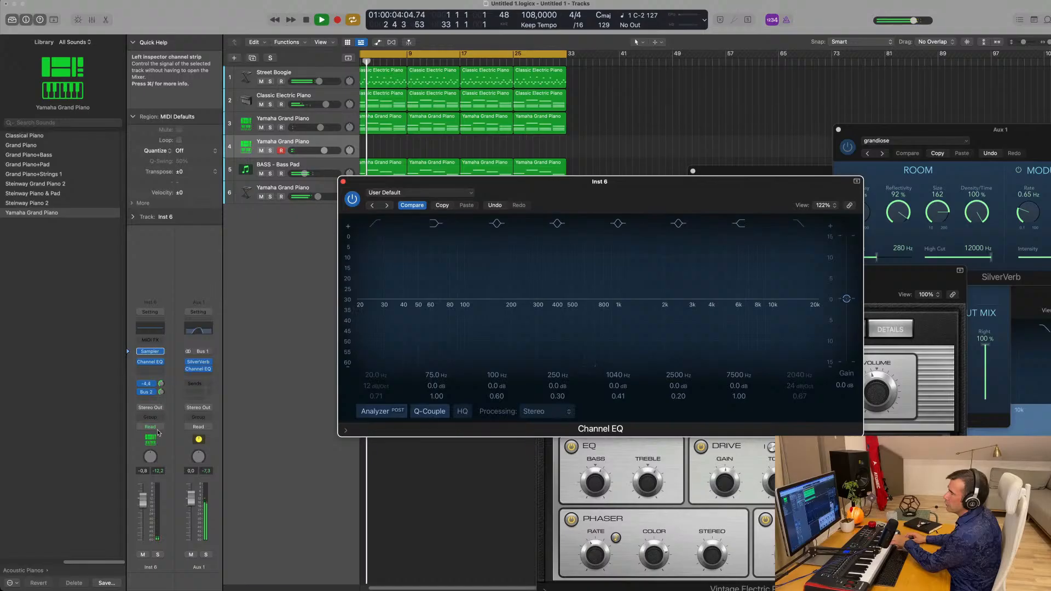
pyautogui.moveTo(143, 499); pyautogui.dragTo(143, 501)
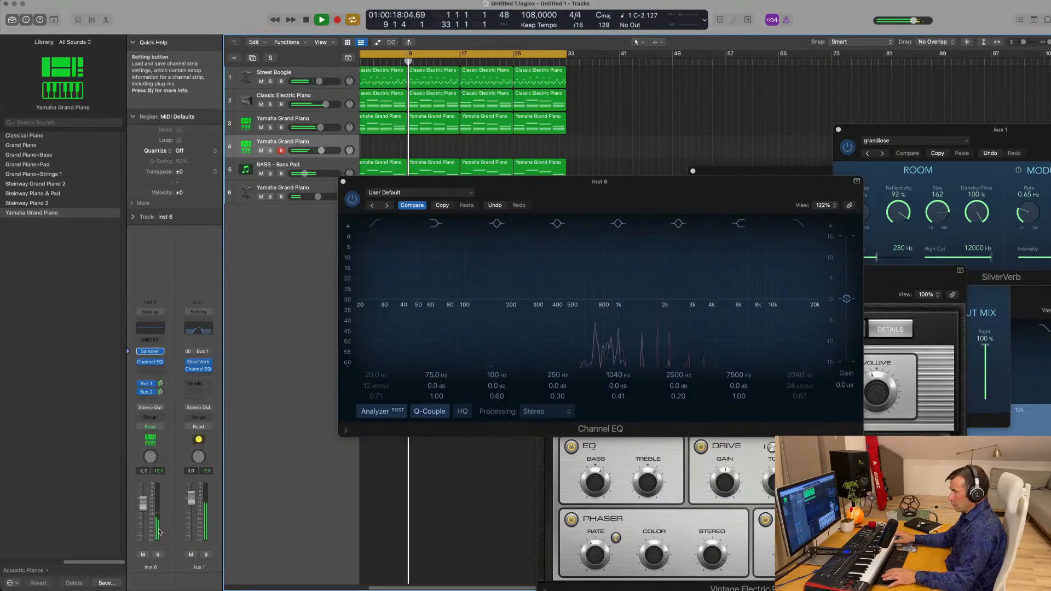
# Record a single-note piano melody over the first 16 bars on the duplicated Yamaha Grand Piano track and play it back.
pyautogui.press('space')
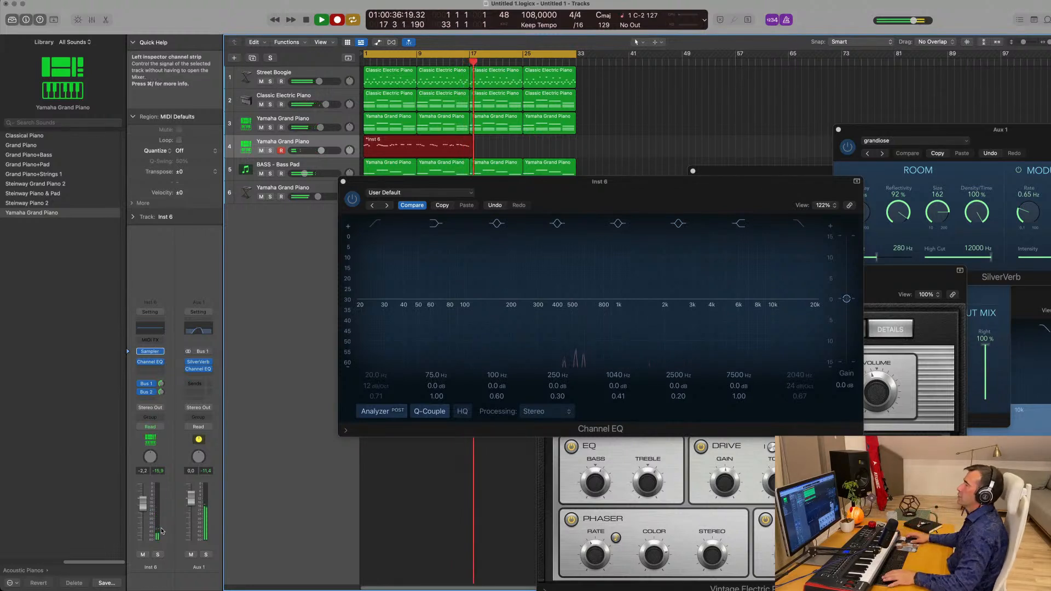
pyautogui.press('space')
pyautogui.press('space')
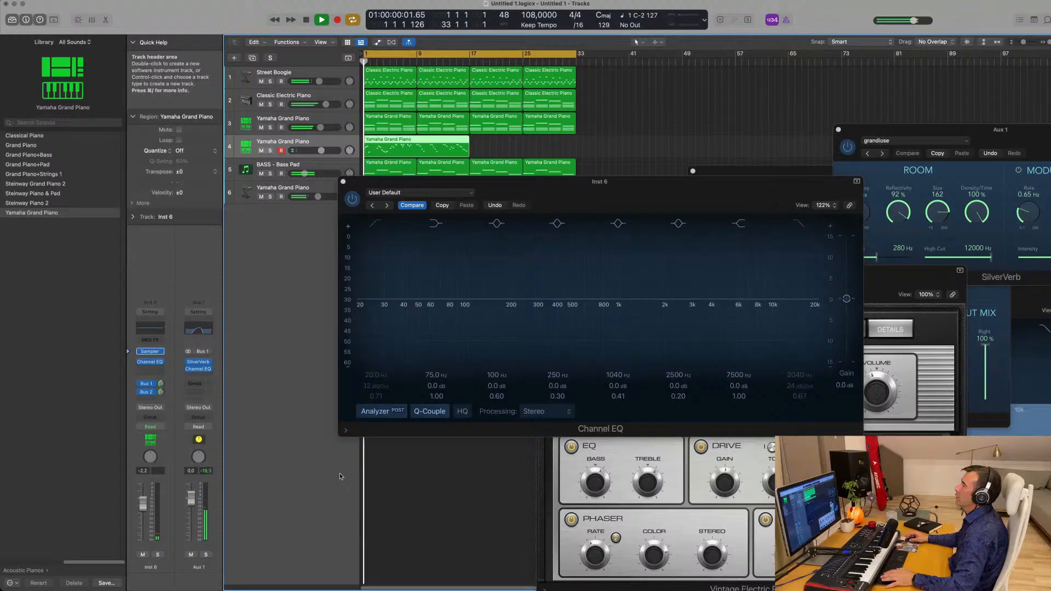
# Open the recorded melody region in the Piano Roll, select all its notes and move the Channel EQ window off the editor.
pyautogui.doubleClick(426, 140)
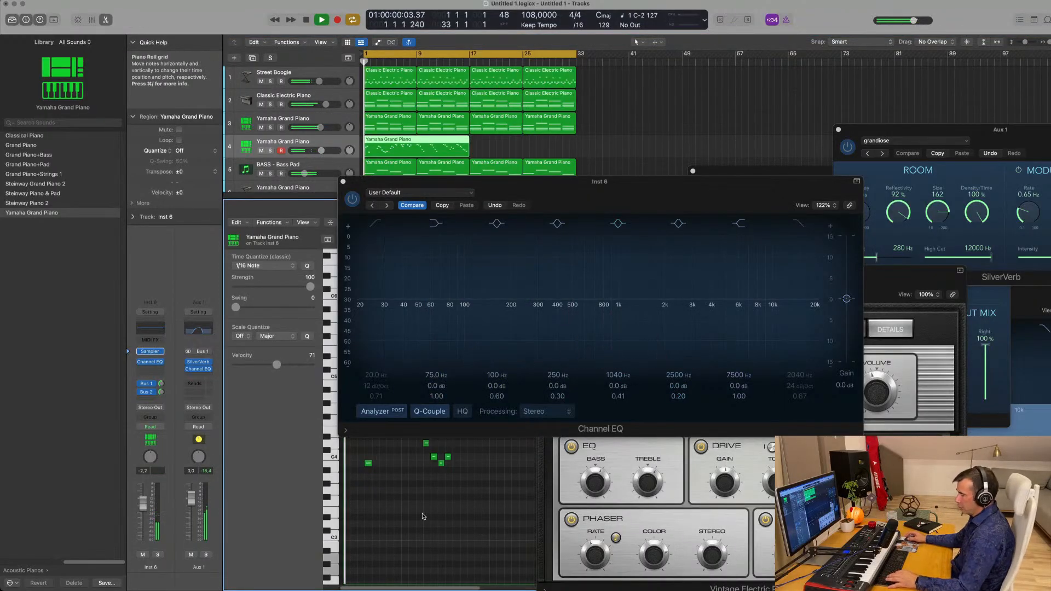
pyautogui.press('super+a')
pyautogui.moveTo(608, 206); pyautogui.dragTo(958, 131)
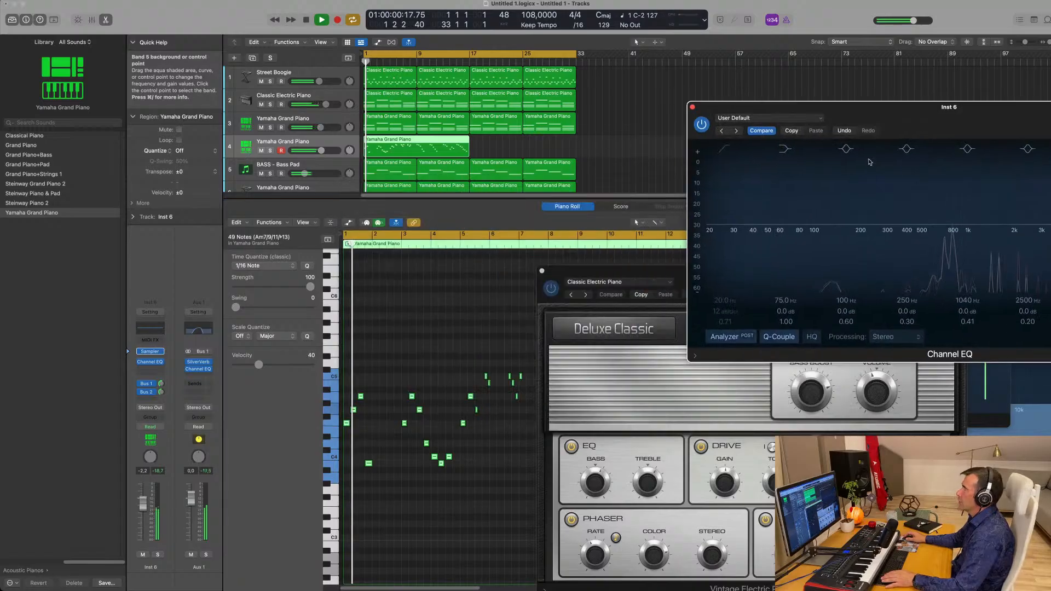
# Examine the recorded melody's notes across all 16 bars in the Piano Roll during playback.
pyautogui.scroll(1, 403, 352)
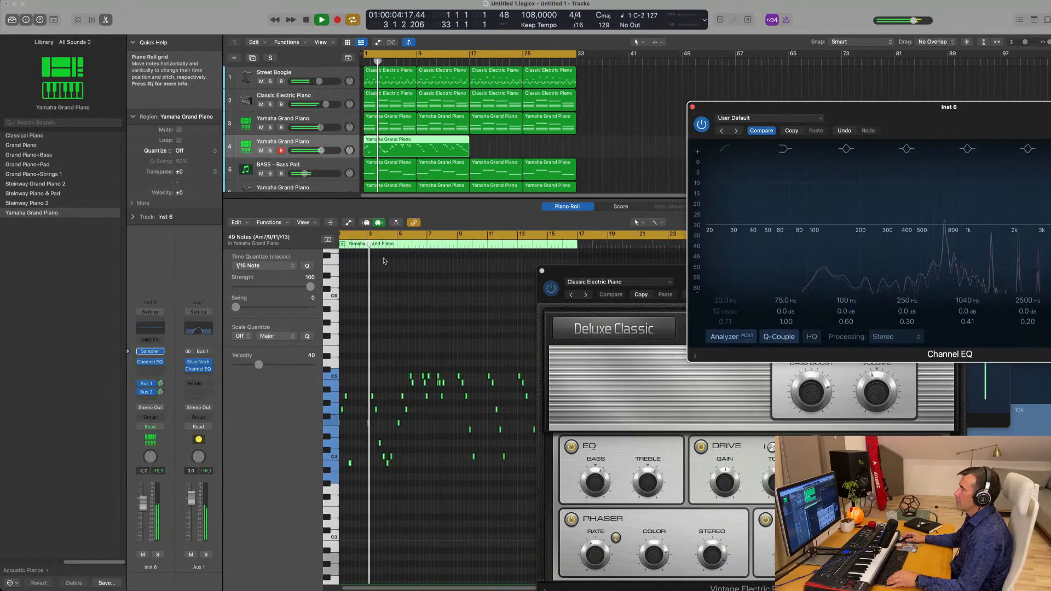
pyautogui.scroll(3, 396, 283)
pyautogui.scroll(1, 396, 283)
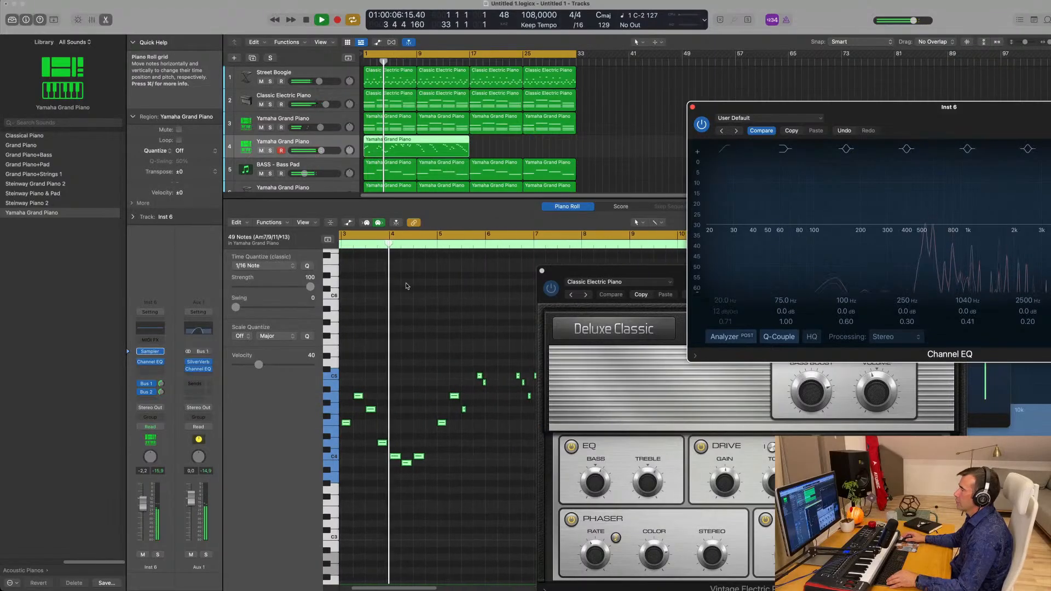
pyautogui.hscroll(-2, 406, 286)
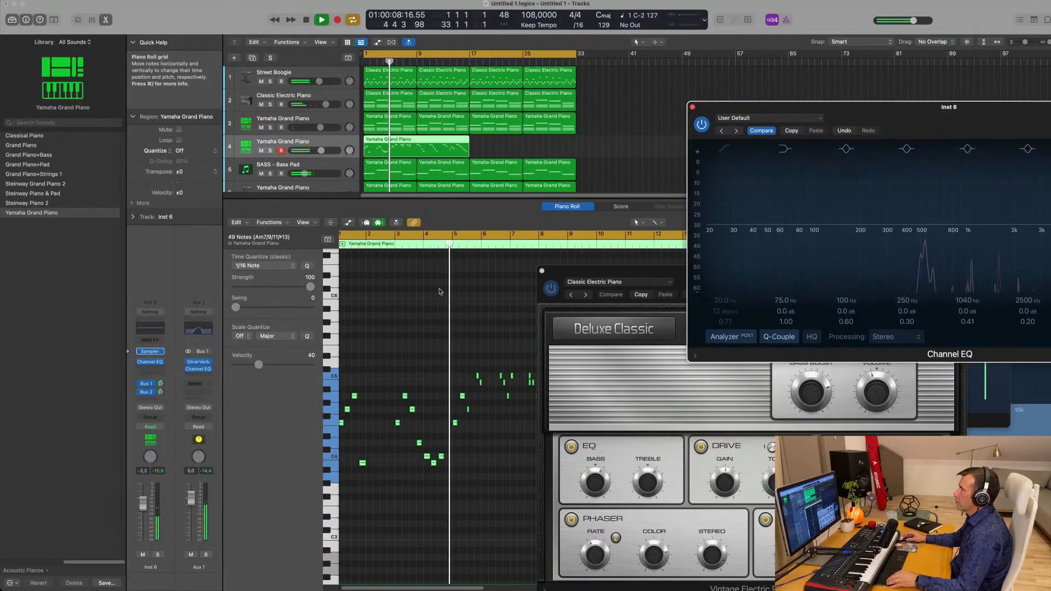
pyautogui.scroll(-2, 436, 292)
pyautogui.scroll(1, 434, 291)
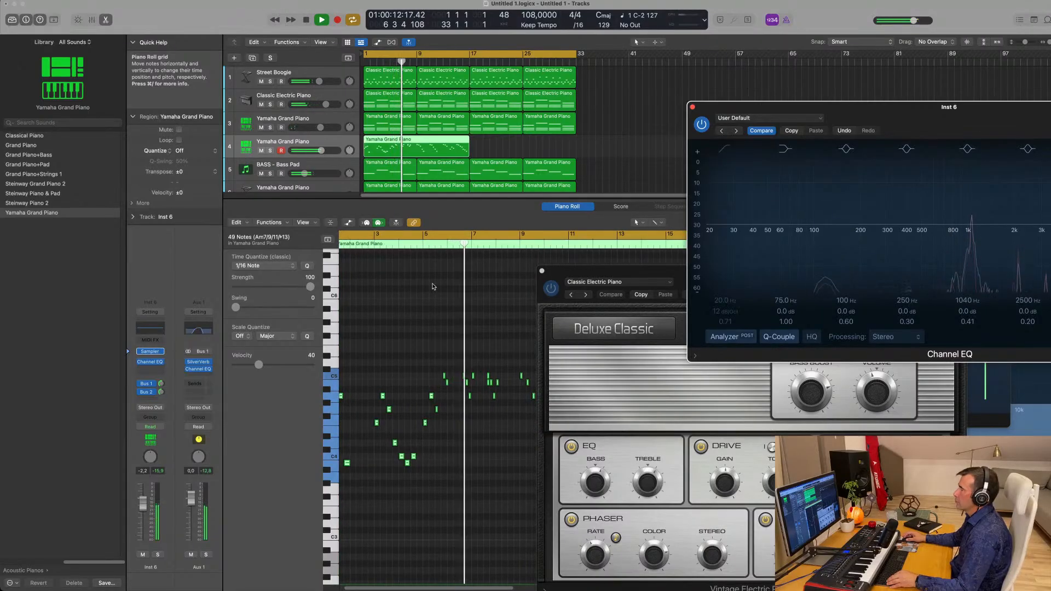
pyautogui.hscroll(-1, 433, 286)
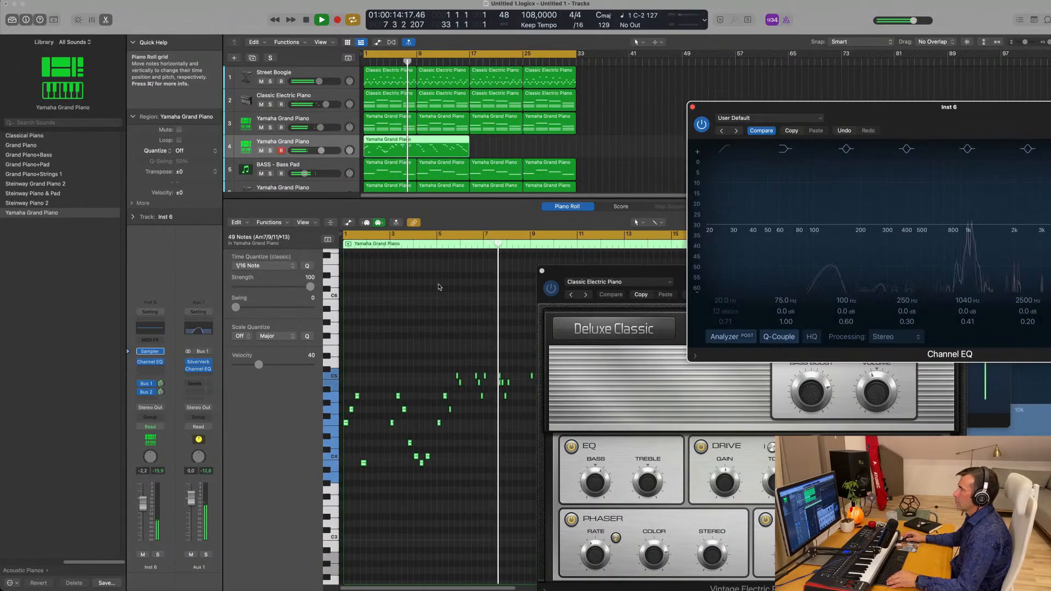
pyautogui.hscroll(5, 435, 286)
pyautogui.scroll(-1, 438, 287)
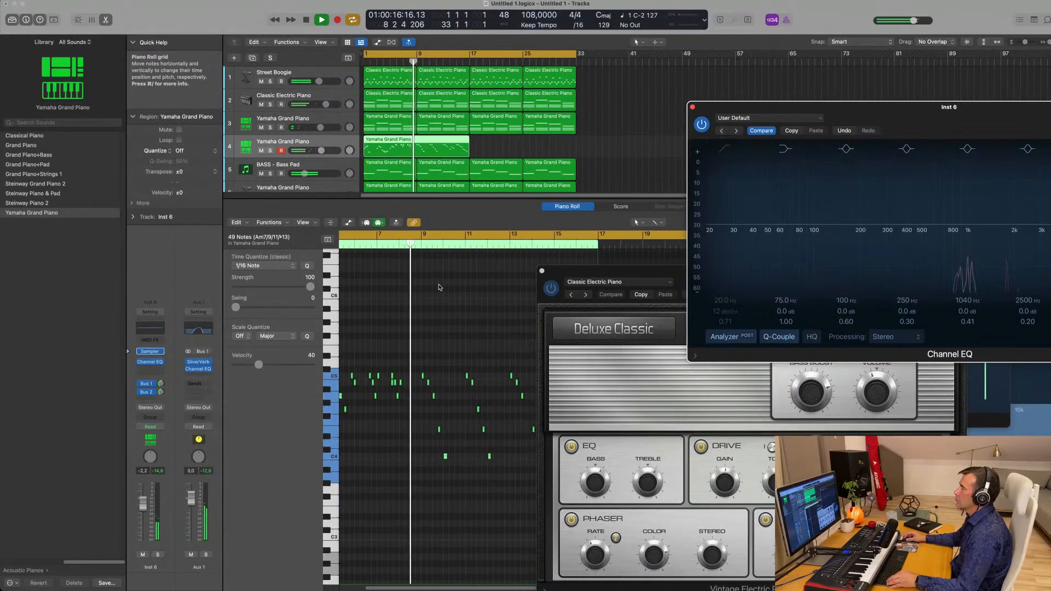
pyautogui.hscroll(-1, 414, 287)
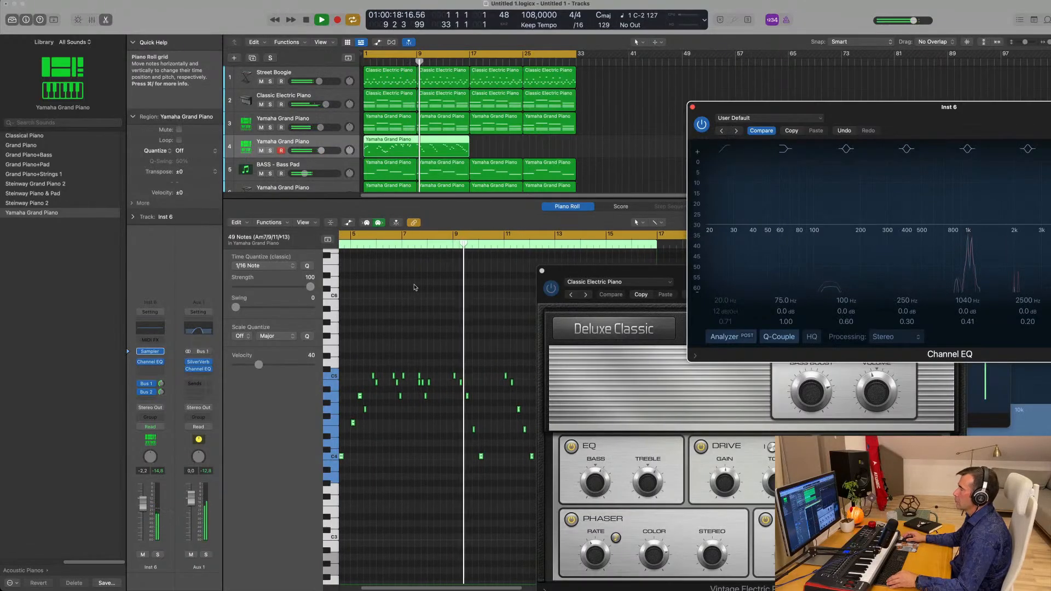
pyautogui.scroll(1, 446, 298)
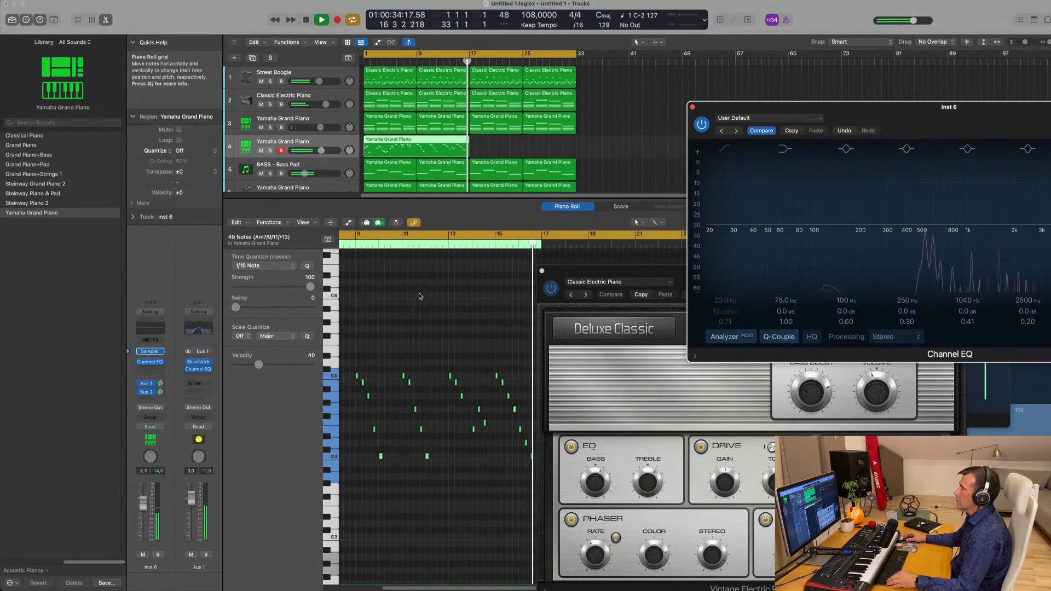
pyautogui.hscroll(-2, 404, 281)
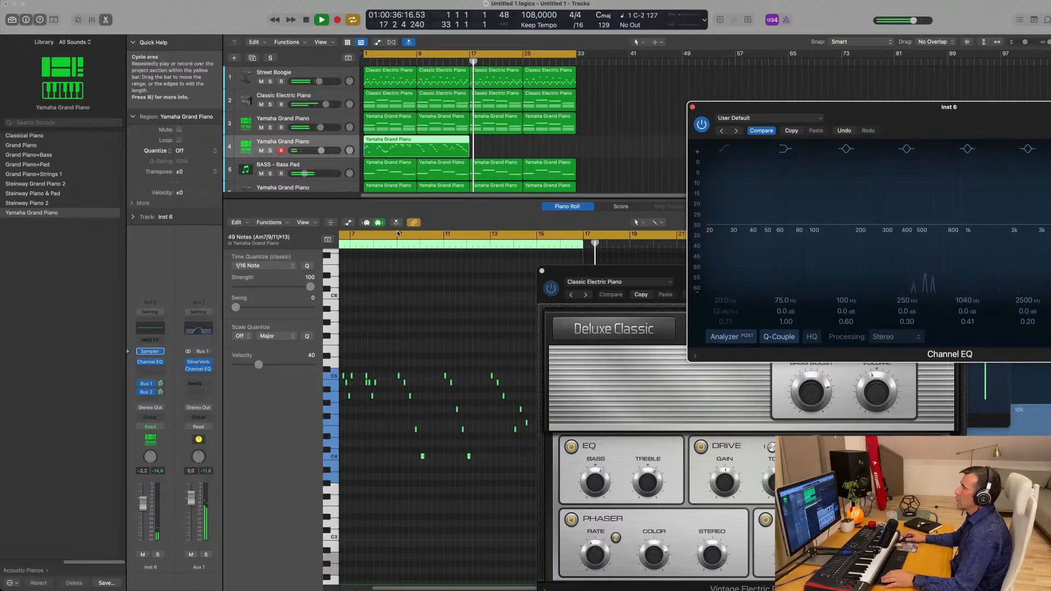
# Split the melody region at bar 9, delete its first half and move the second half to bar 1.
pyautogui.press('space')
pyautogui.click(416, 139)
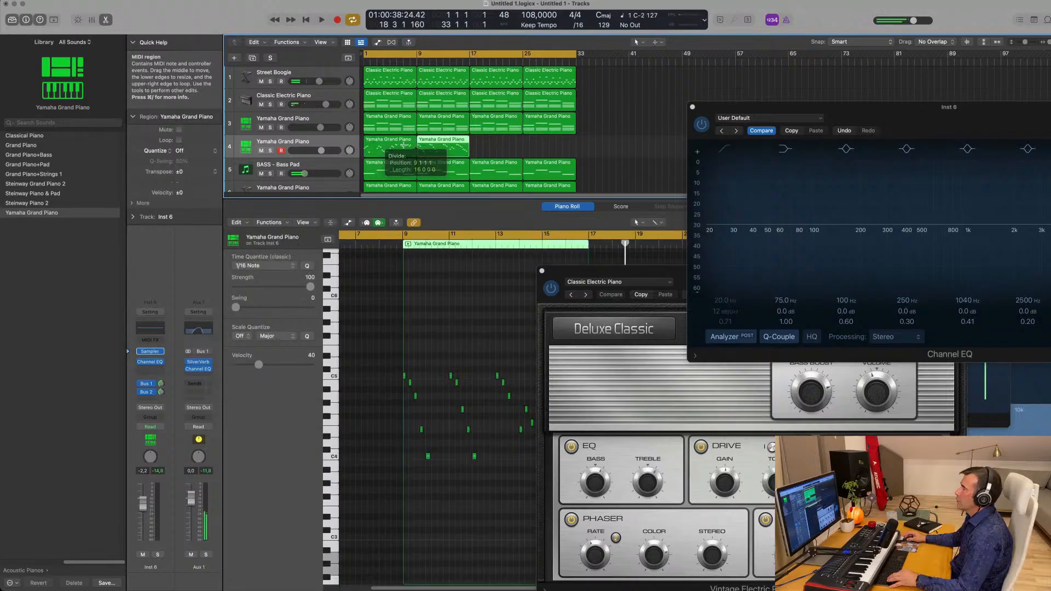
pyautogui.click(404, 146)
pyautogui.press('Delete')
pyautogui.moveTo(429, 145); pyautogui.dragTo(374, 145)
pyautogui.scroll(-1, 373, 123)
pyautogui.scroll(-1, 372, 121)
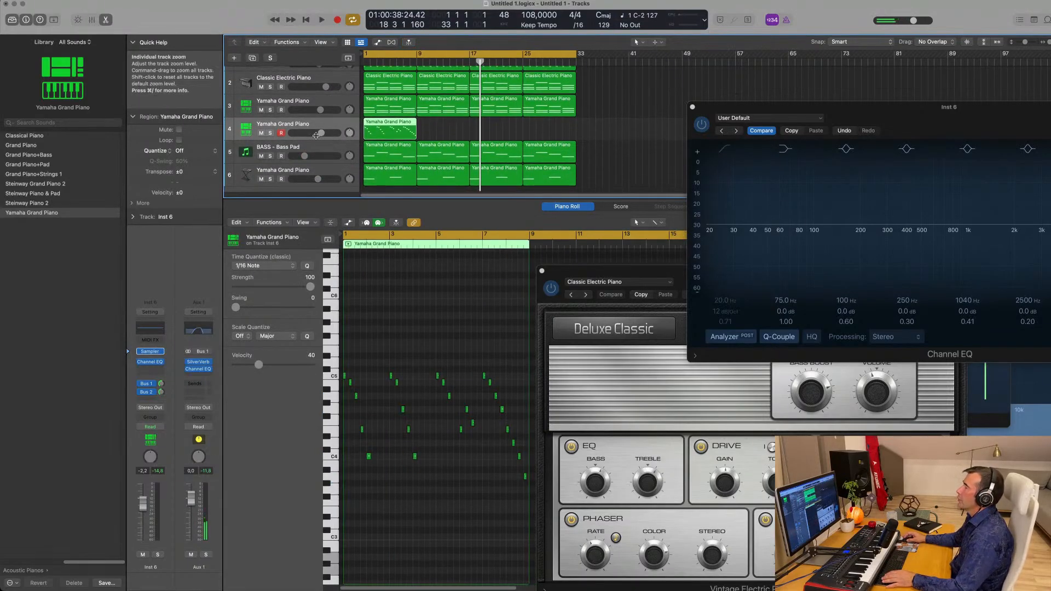
# Mute the Street Boogie track and play the arrangement from the start with the shortened melody.
pyautogui.press('Return')
pyautogui.press('space')
pyautogui.scroll(2, 349, 125)
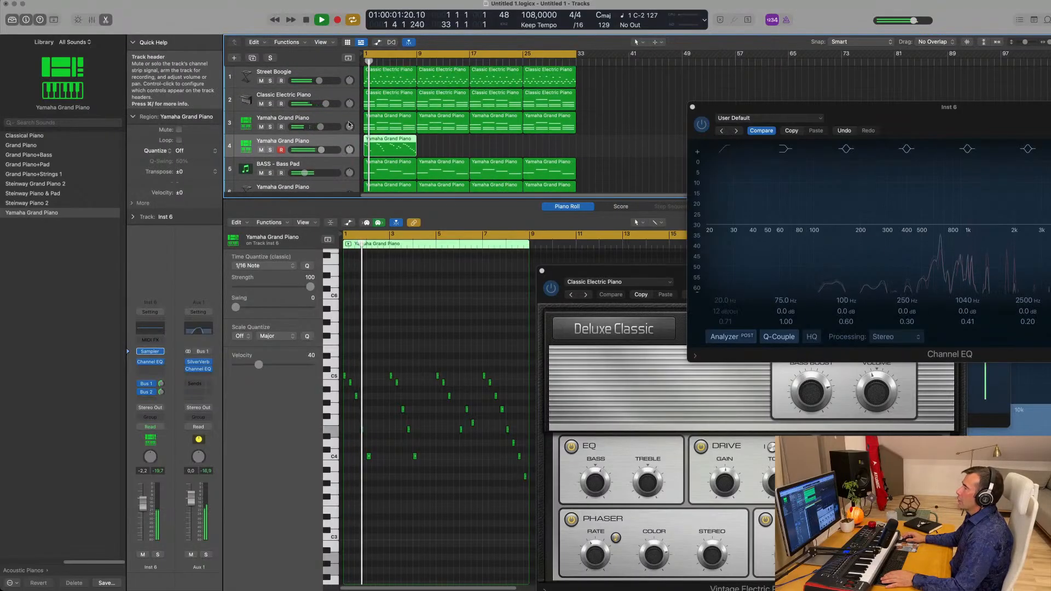
pyautogui.click(270, 81)
pyautogui.click(270, 81)
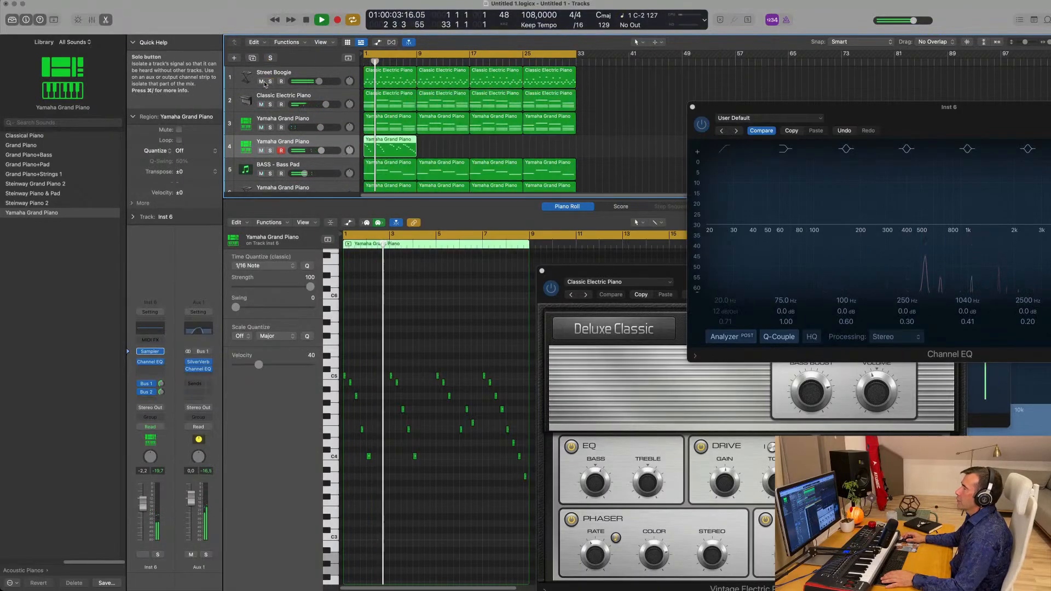
pyautogui.click(261, 81)
pyautogui.press('Return')
pyautogui.click(319, 75)
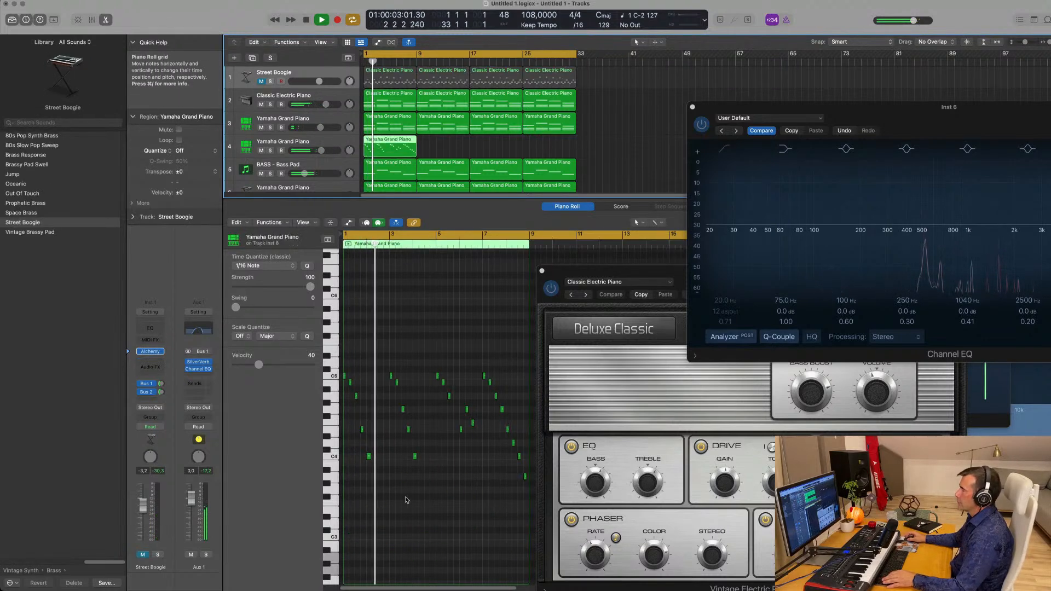
# Examine the shortened melody's notes up close in the Piano Roll while it plays.
pyautogui.scroll(5, 406, 501)
pyautogui.scroll(-2, 407, 498)
pyautogui.hscroll(-2, 408, 497)
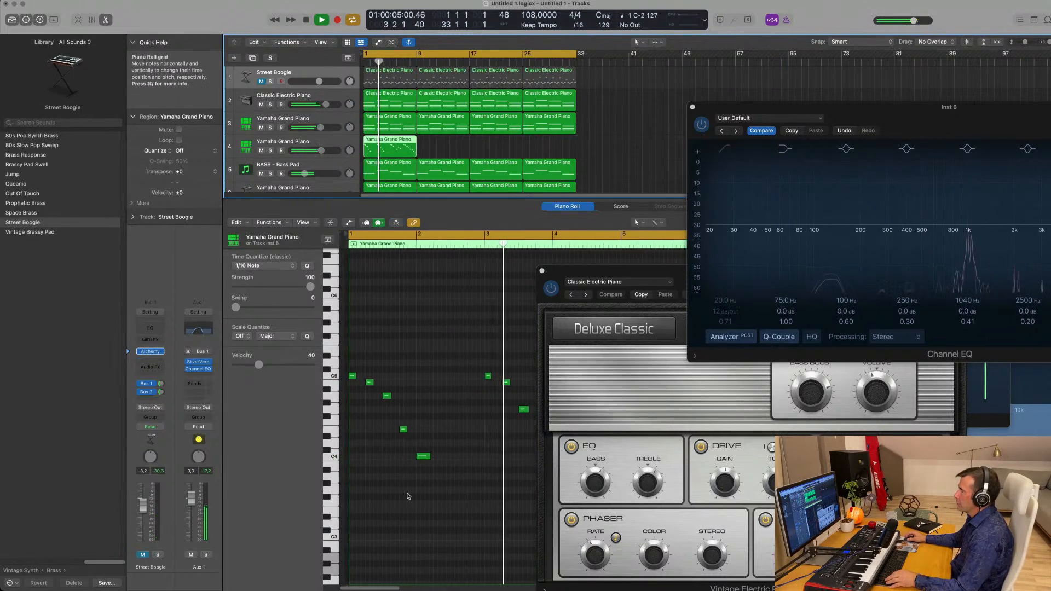
pyautogui.hscroll(4, 410, 495)
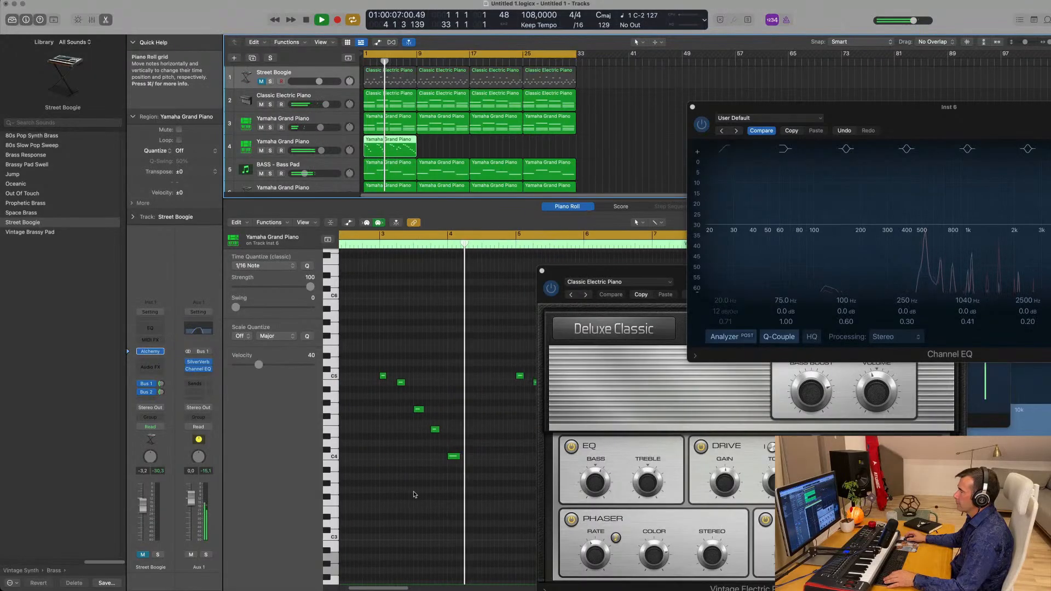
pyautogui.hscroll(4, 415, 494)
pyautogui.scroll(-2, 414, 481)
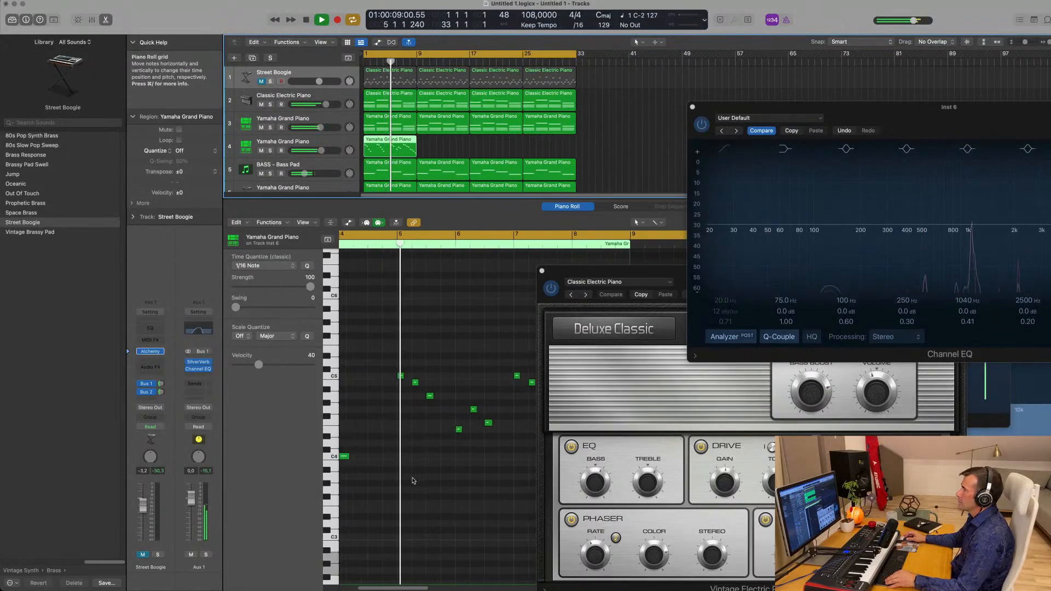
pyautogui.hscroll(-1, 413, 480)
pyautogui.scroll(3, 414, 478)
pyautogui.scroll(2, 445, 478)
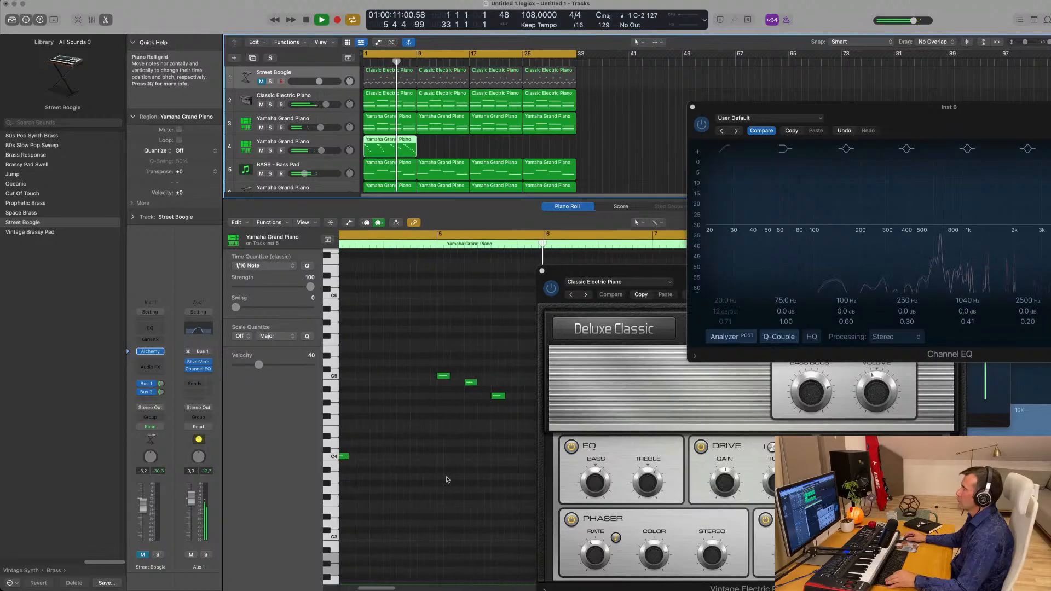
pyautogui.scroll(-1, 450, 476)
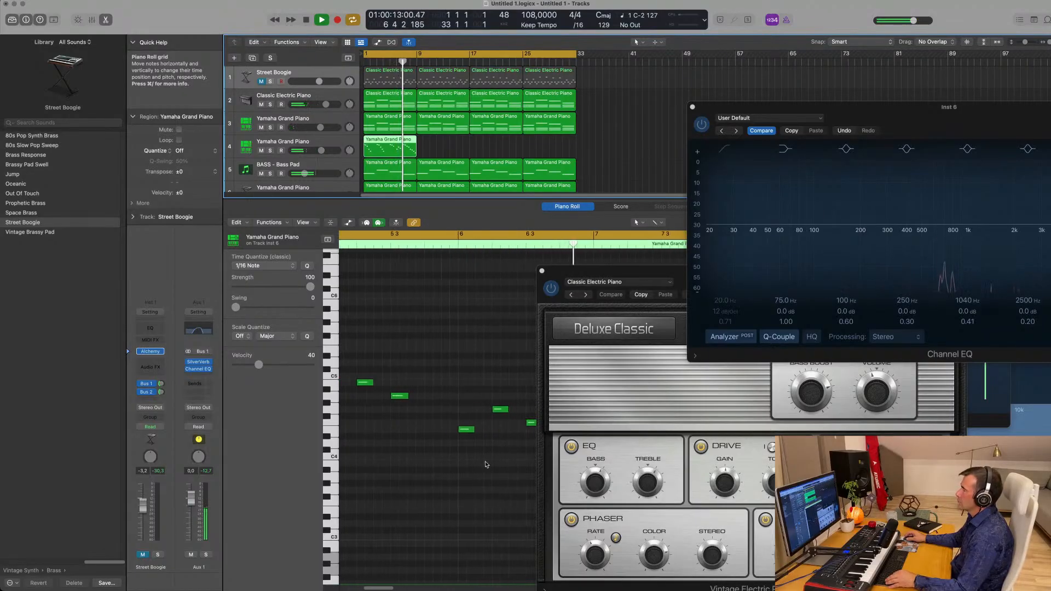
# Show the note velocity lane below the melody and raise the G4 note at bar 6 beat 2 to velocity 88.
pyautogui.click(348, 224)
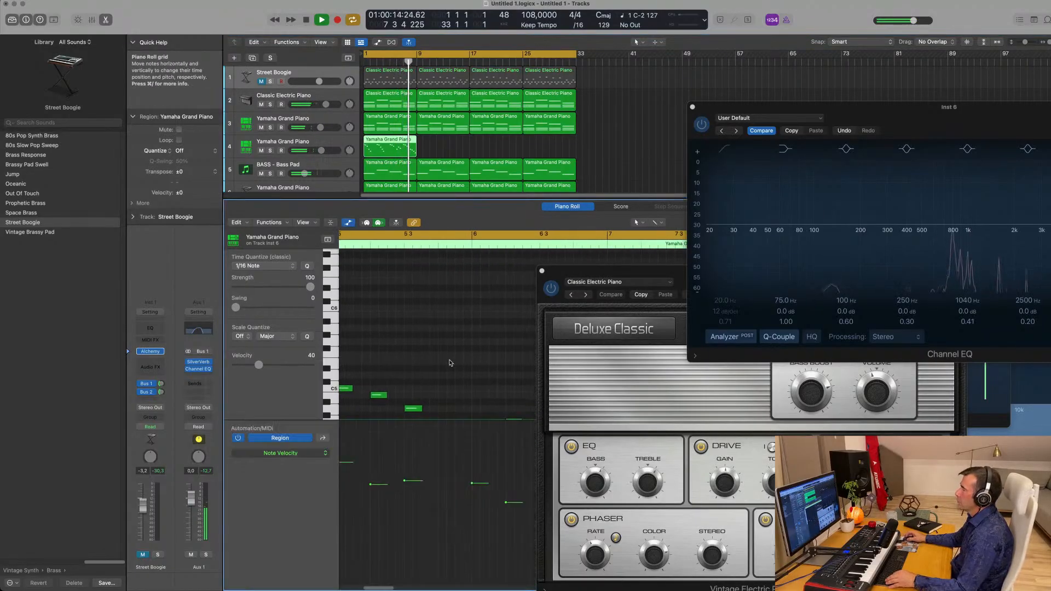
pyautogui.moveTo(506, 501); pyautogui.dragTo(505, 491)
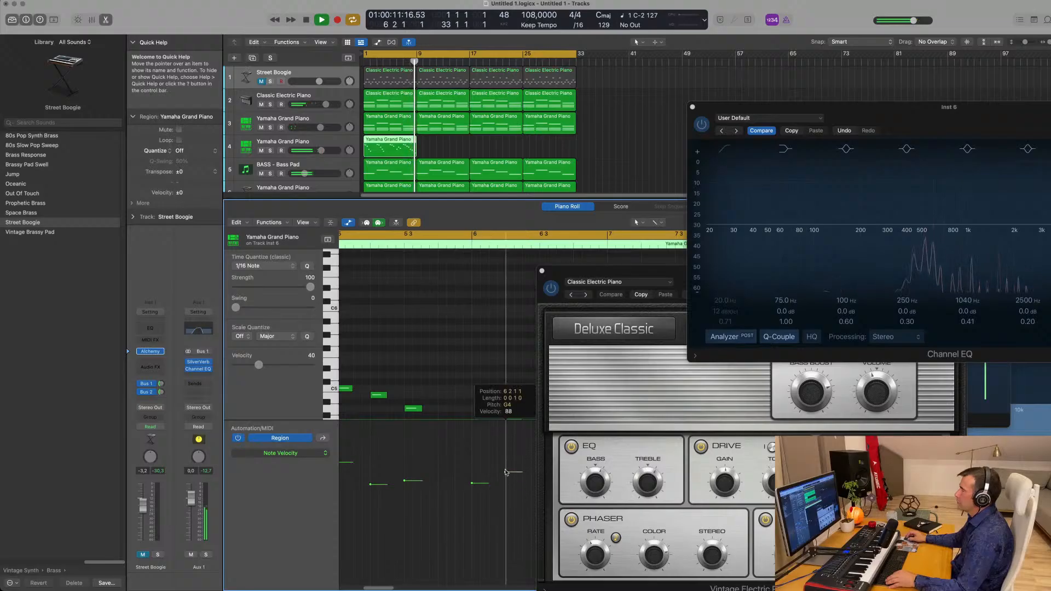
pyautogui.scroll(-1, 466, 416)
pyautogui.scroll(-2, 450, 377)
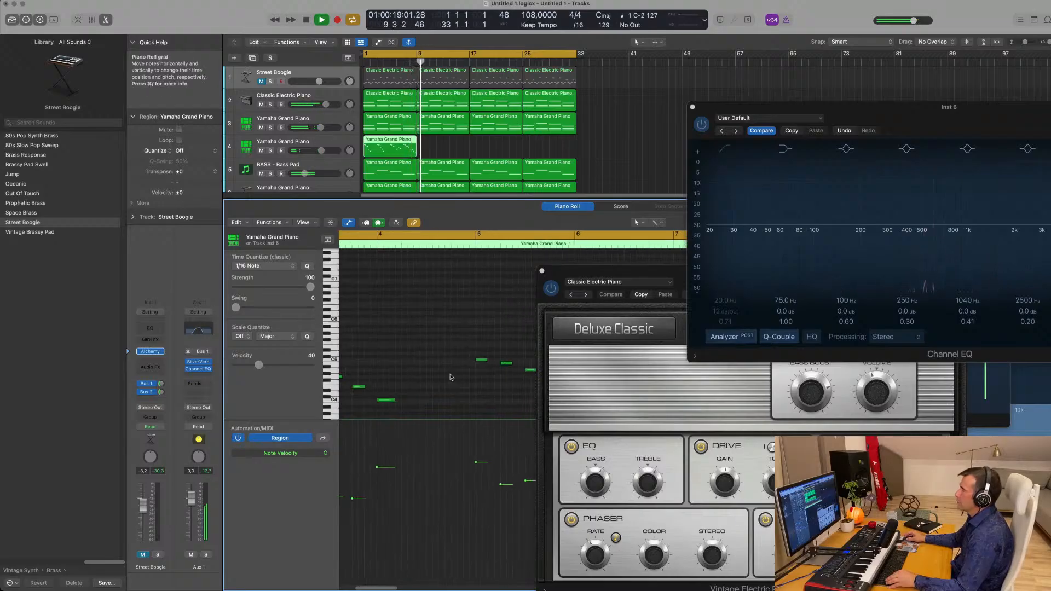
# Close the Classic Electric Piano window and both Channel EQ windows covering the Piano Roll.
pyautogui.click(542, 270)
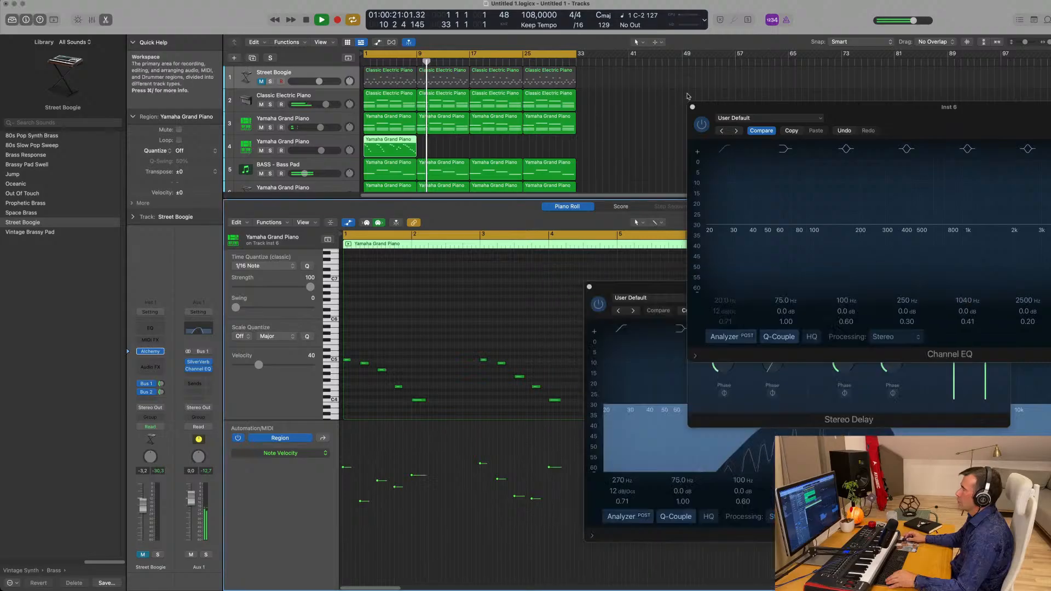
pyautogui.click(692, 107)
pyautogui.click(589, 287)
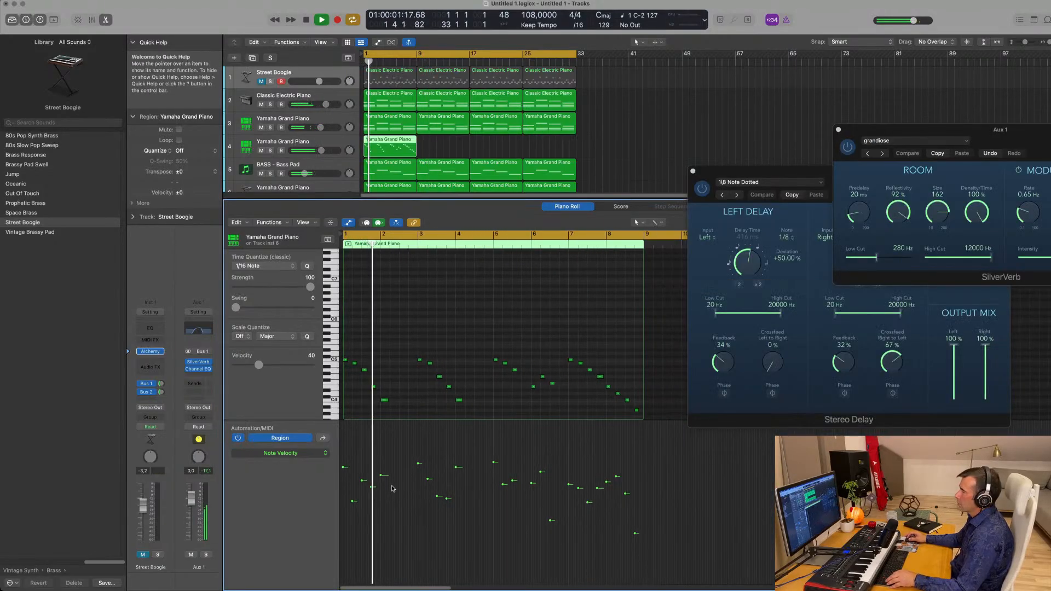
# Raise the velocities of the quiet melody notes: bar 3 beat 4, the last note of bar 6 to 76, and A3 in bar 8 to 68.
pyautogui.click(446, 494)
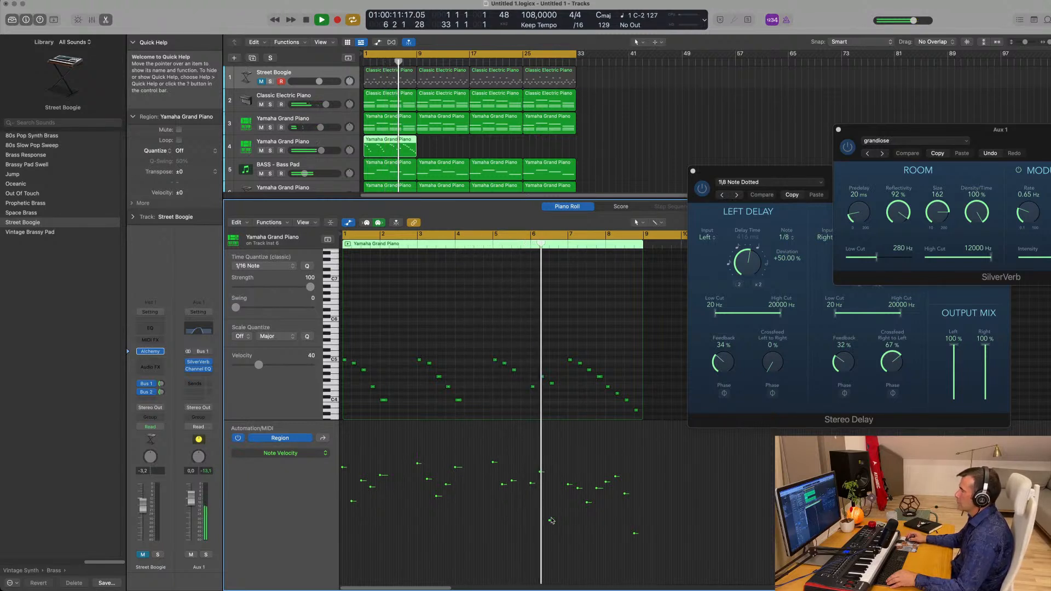
pyautogui.moveTo(551, 521); pyautogui.dragTo(551, 487)
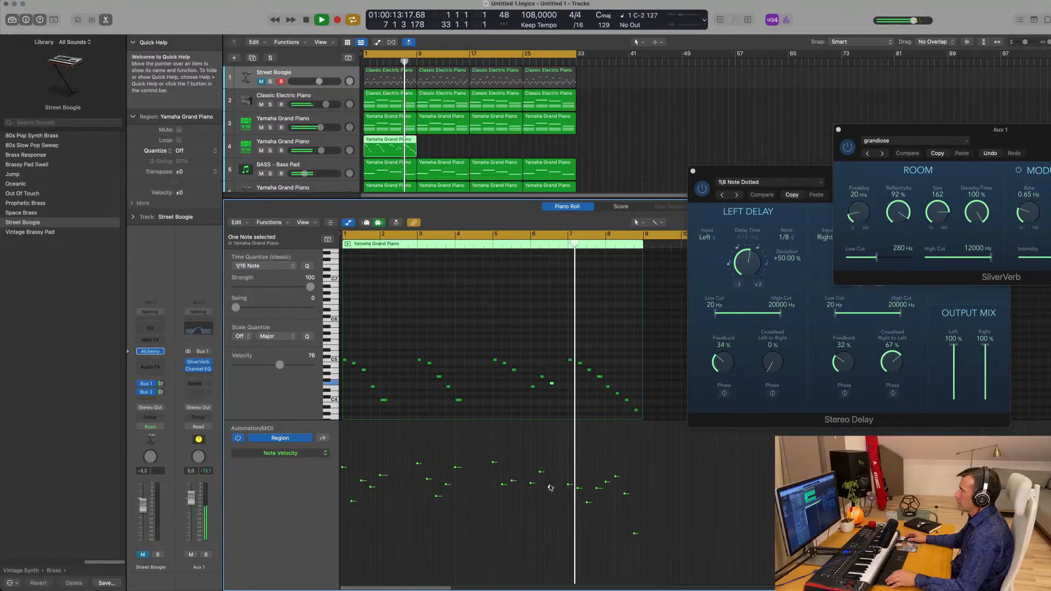
pyautogui.click(634, 534)
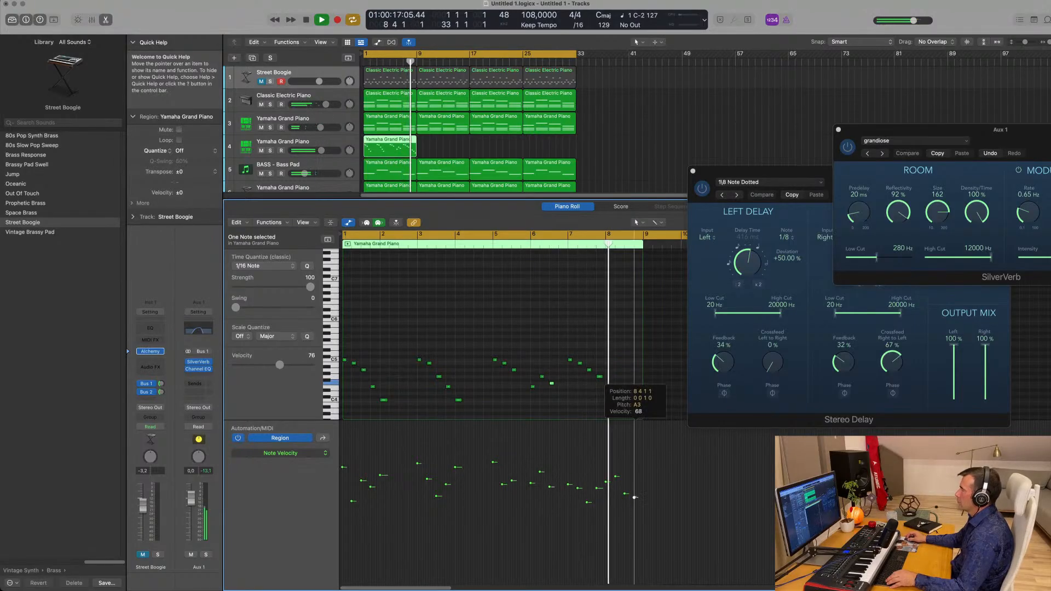
# Set the A3 note at bar 8 beat 4 to velocity 68 and select the melody's region and Yamaha Grand Piano track.
pyautogui.moveTo(634, 500); pyautogui.dragTo(634, 500)
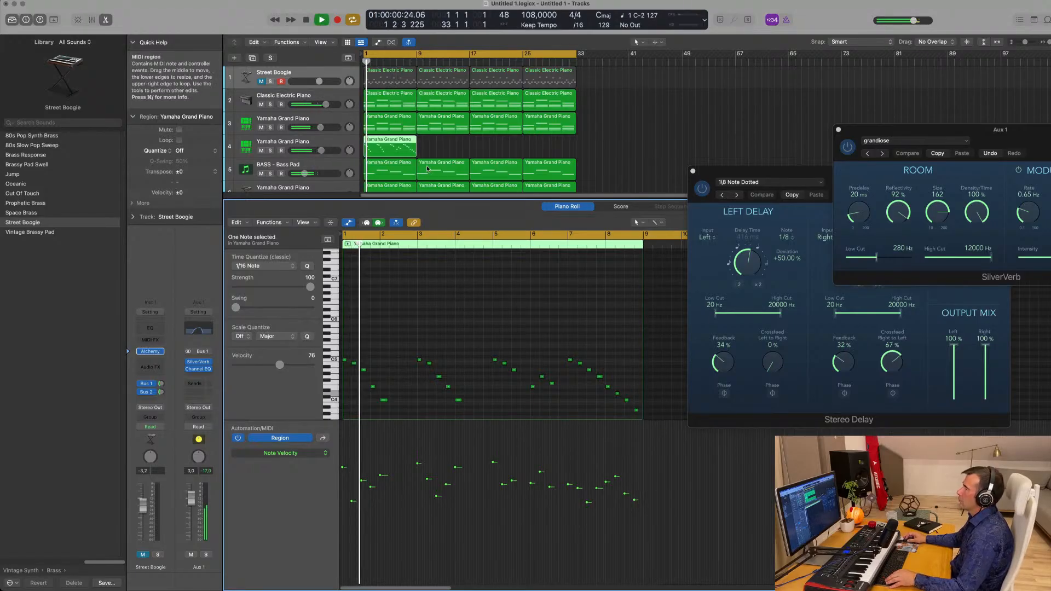
pyautogui.click(392, 146)
pyautogui.click(336, 144)
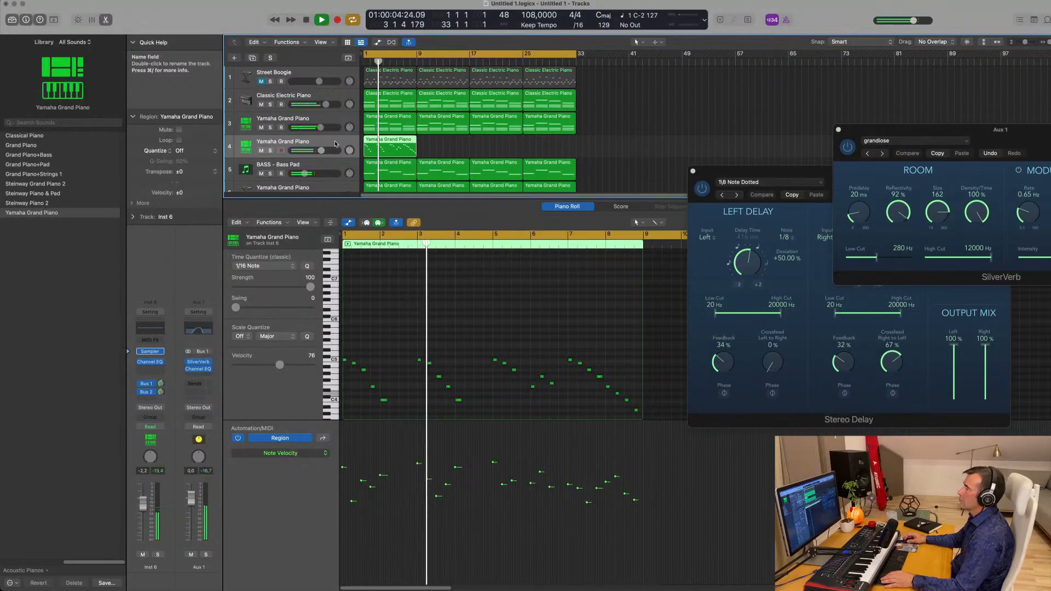
# Compare the looped mix with the Yamaha Grand Piano chord track (track 3) muted, unmuted and soloed.
pyautogui.click(334, 120)
pyautogui.press('Return')
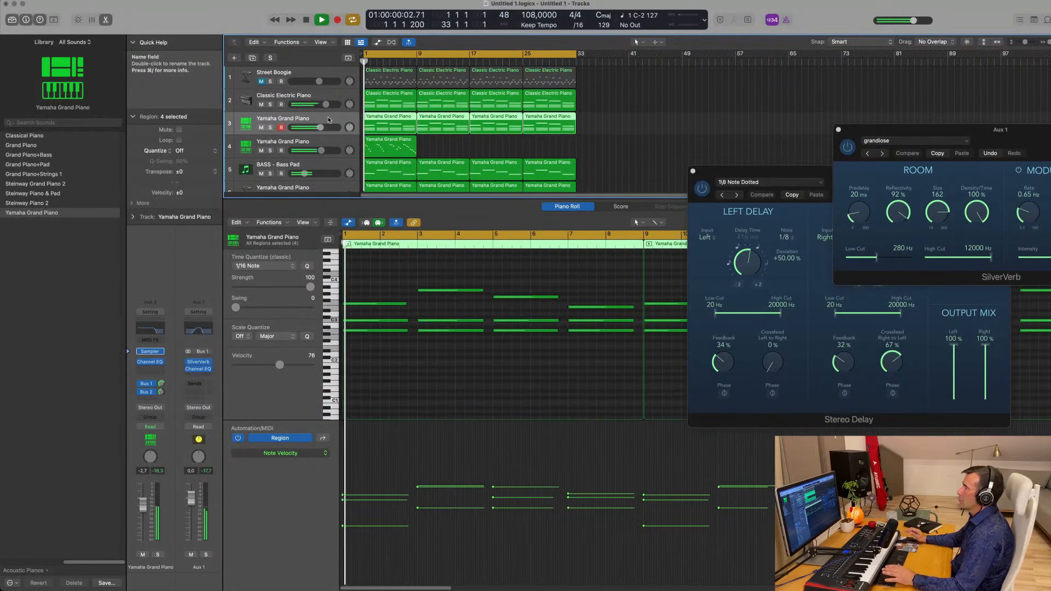
pyautogui.click(261, 128)
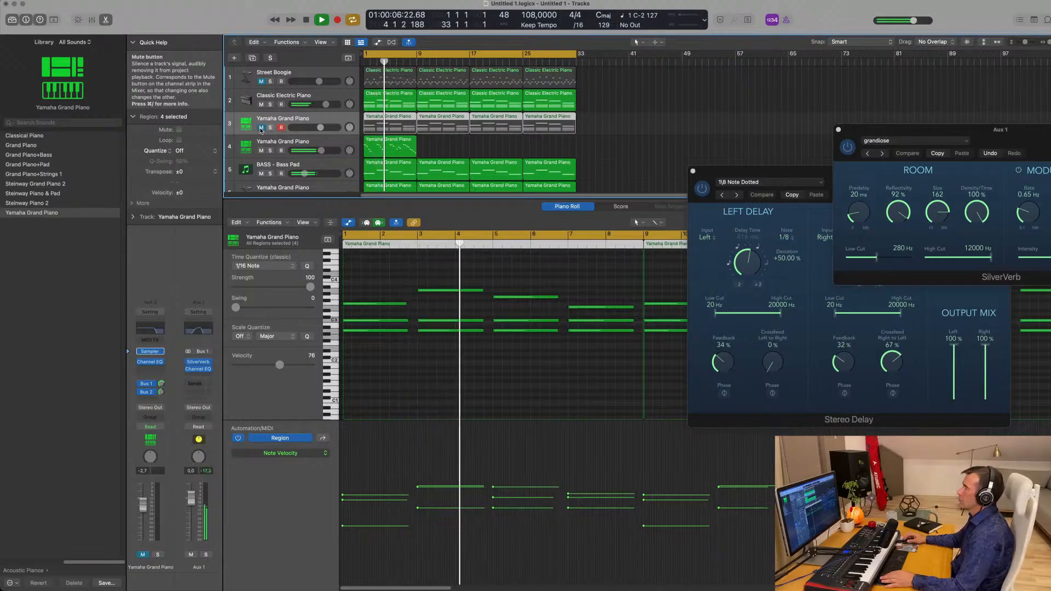
pyautogui.click(261, 128)
pyautogui.click(270, 128)
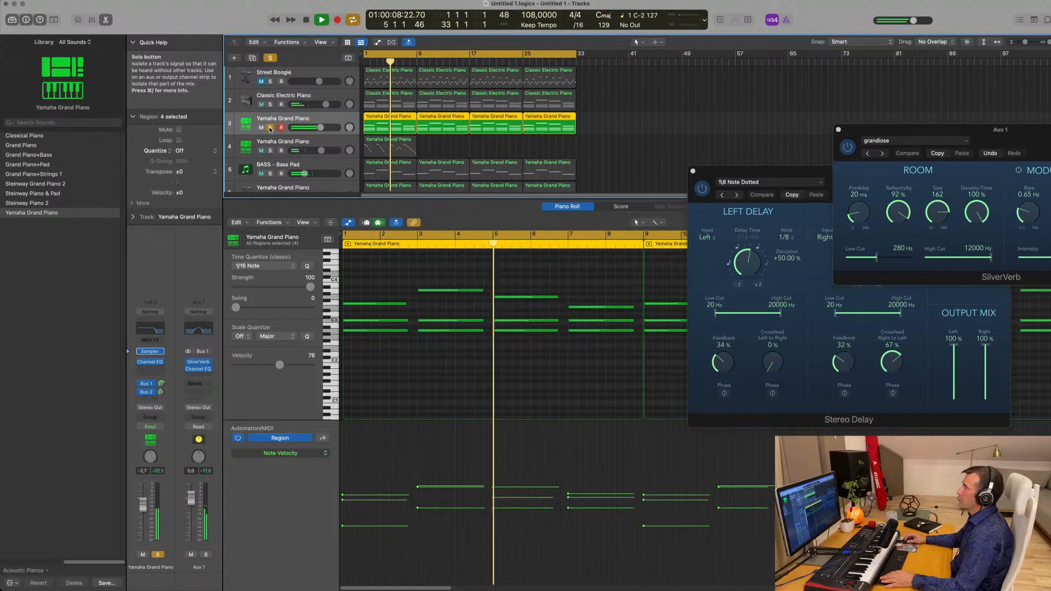
pyautogui.click(270, 127)
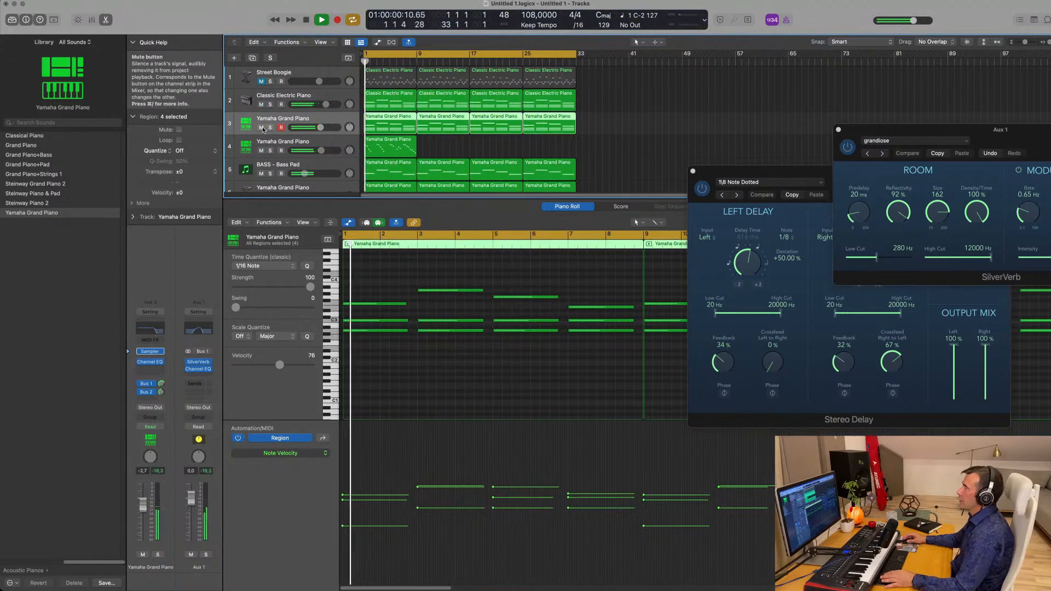
# Open the Channel EQ of the melody track (track 4) and cut its lows with a 12 dB/Oct high-pass at about 965 Hz.
pyautogui.click(253, 145)
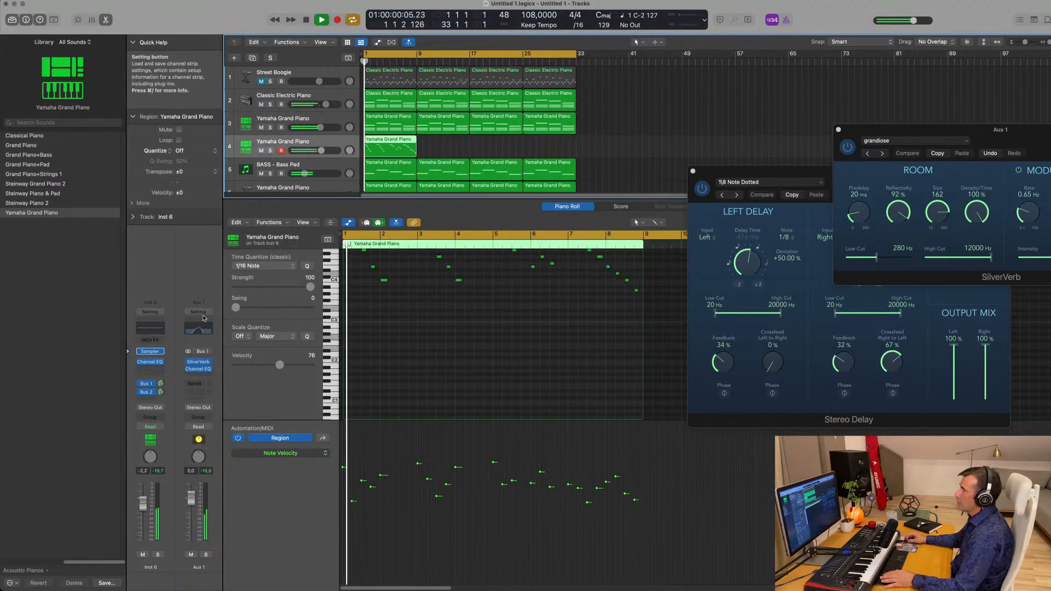
pyautogui.click(147, 328)
pyautogui.press('space')
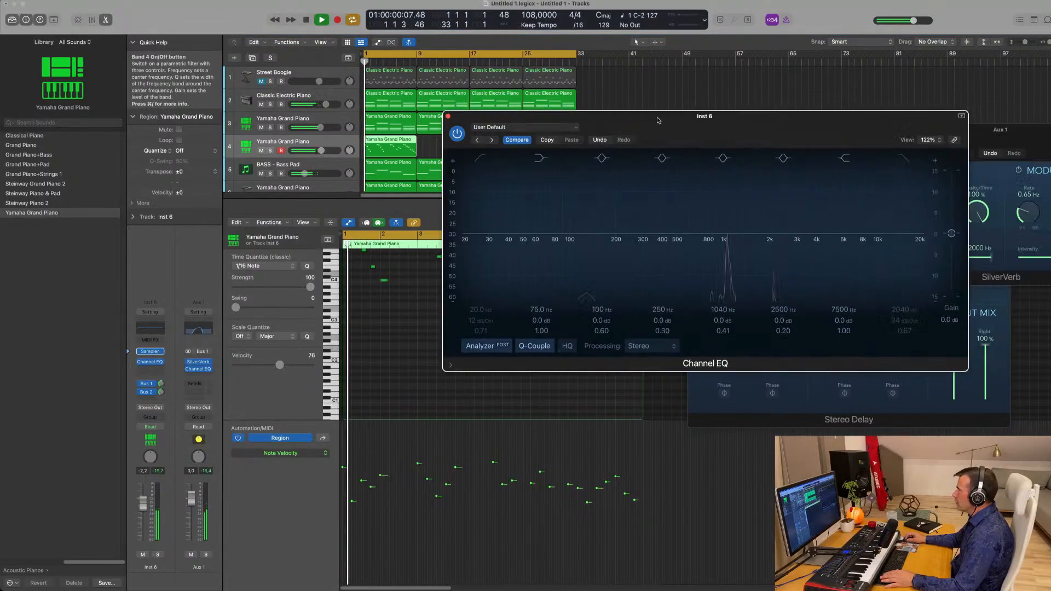
pyautogui.press('space')
pyautogui.click(436, 157)
pyautogui.moveTo(437, 224)
pyautogui.mouseDown()
pyautogui.moveTo(659, 187)
pyautogui.moveTo(623, 256)
pyautogui.moveTo(703, 243)
pyautogui.moveTo(675, 243)
pyautogui.mouseUp()
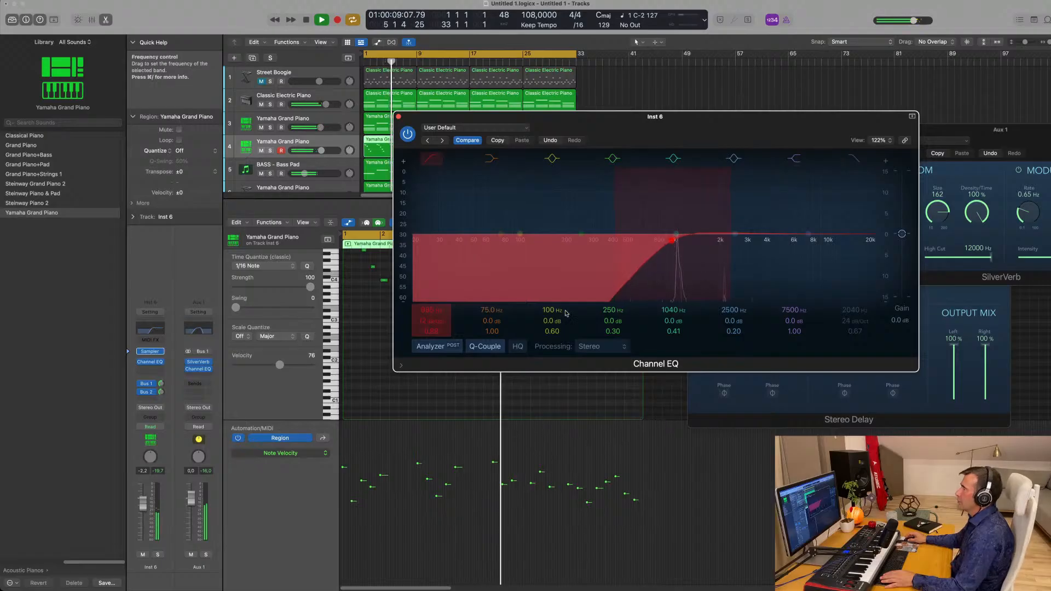
# Raise the melody track's volume to -1.3 dB and close its Channel EQ window.
pyautogui.click(147, 497)
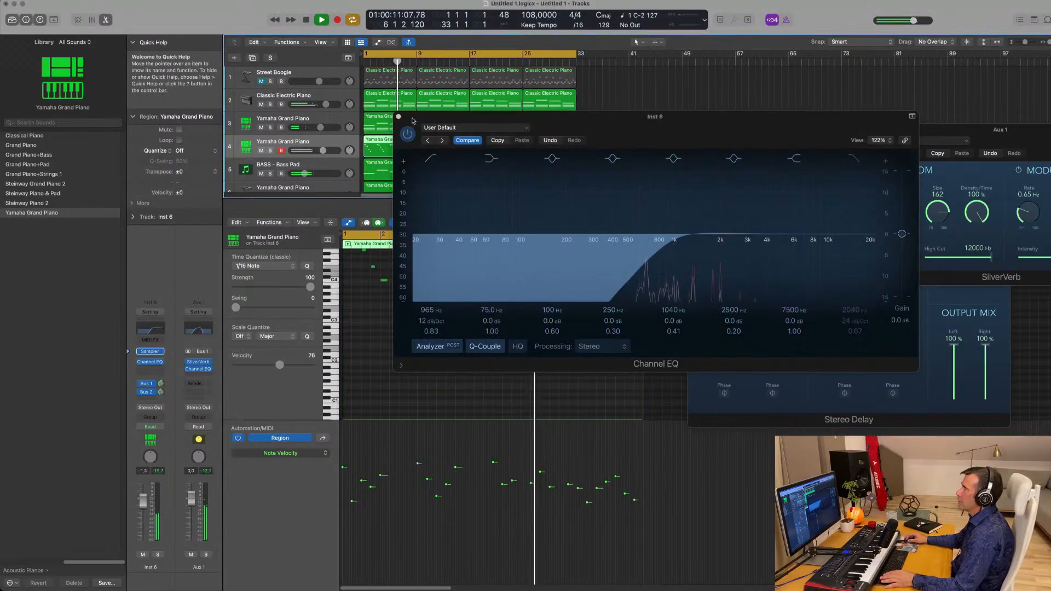
pyautogui.click(399, 117)
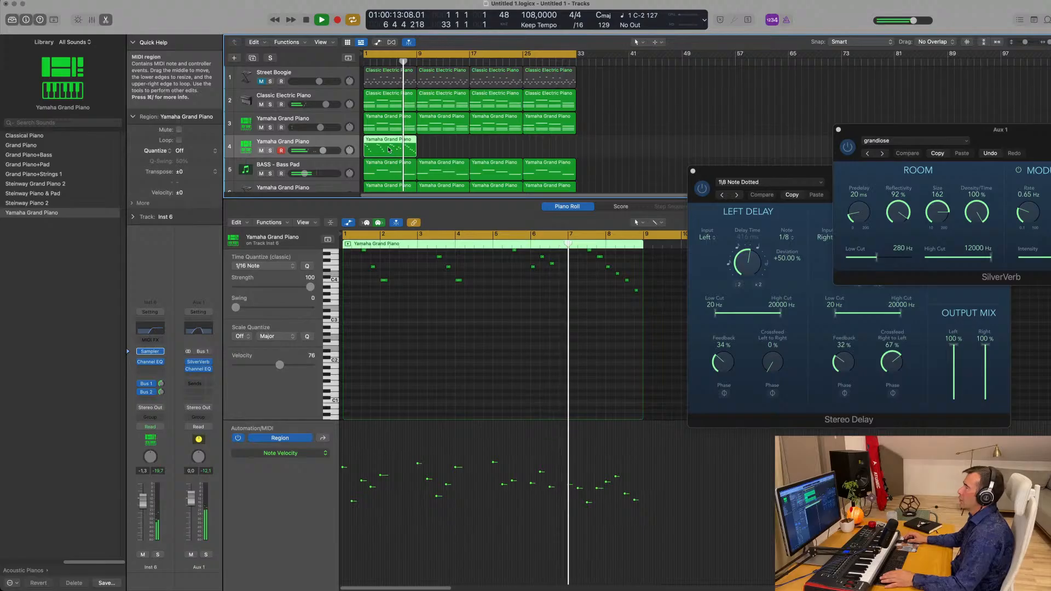
# Adjust the melody track's Bus 2 and Bus 1 send levels, with Bus 1 at -1.1 dB.
pyautogui.scroll(3, 473, 347)
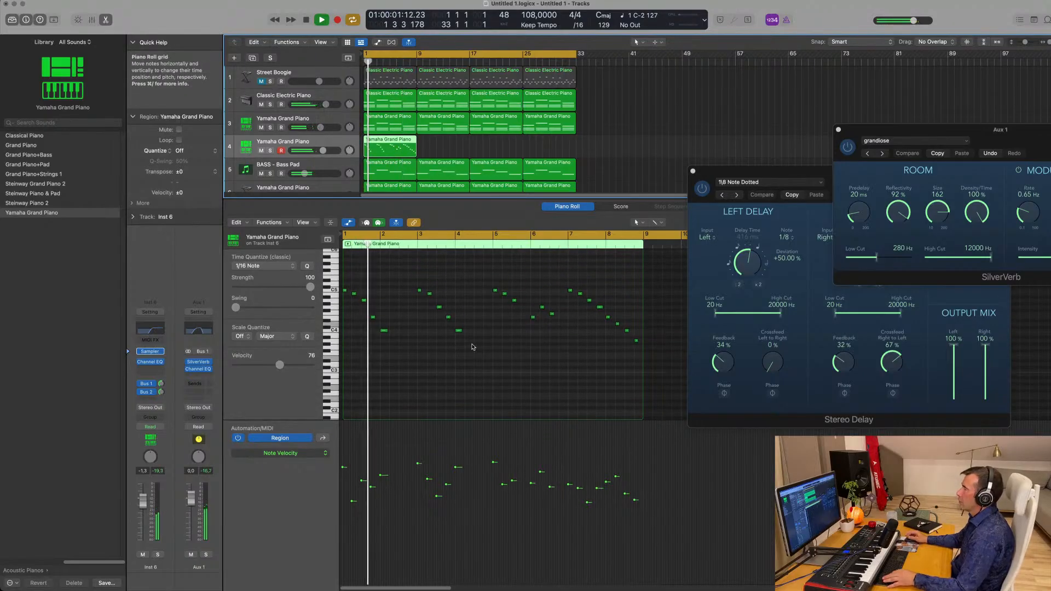
pyautogui.keyDown('ctrl'); pyautogui.keyDown('alt'); pyautogui.click(461, 374); pyautogui.keyUp('alt'); pyautogui.keyUp('ctrl')
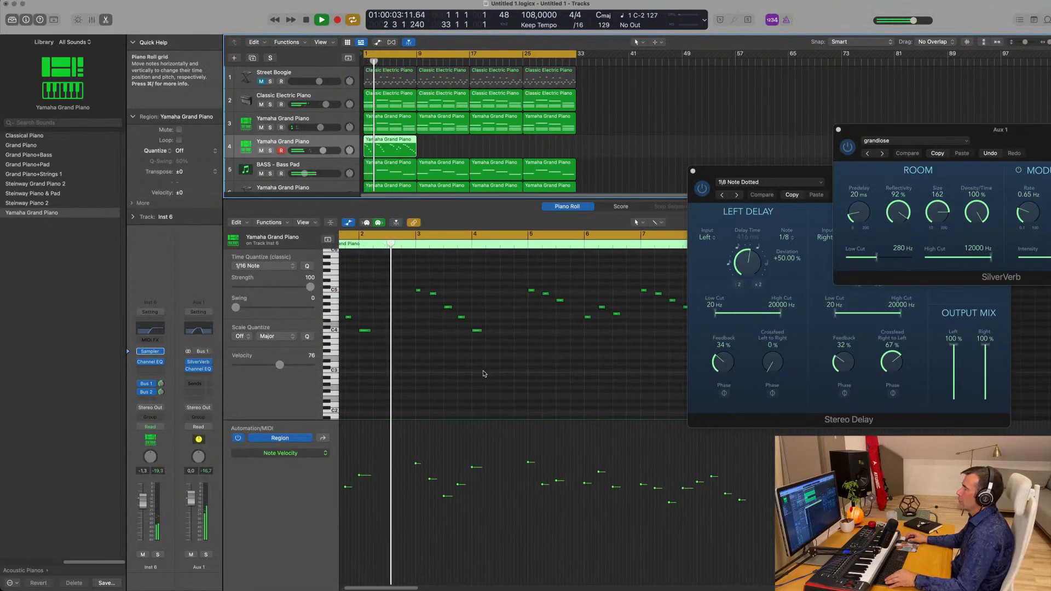
pyautogui.moveTo(160, 392); pyautogui.dragTo(161, 390)
pyautogui.click(161, 383)
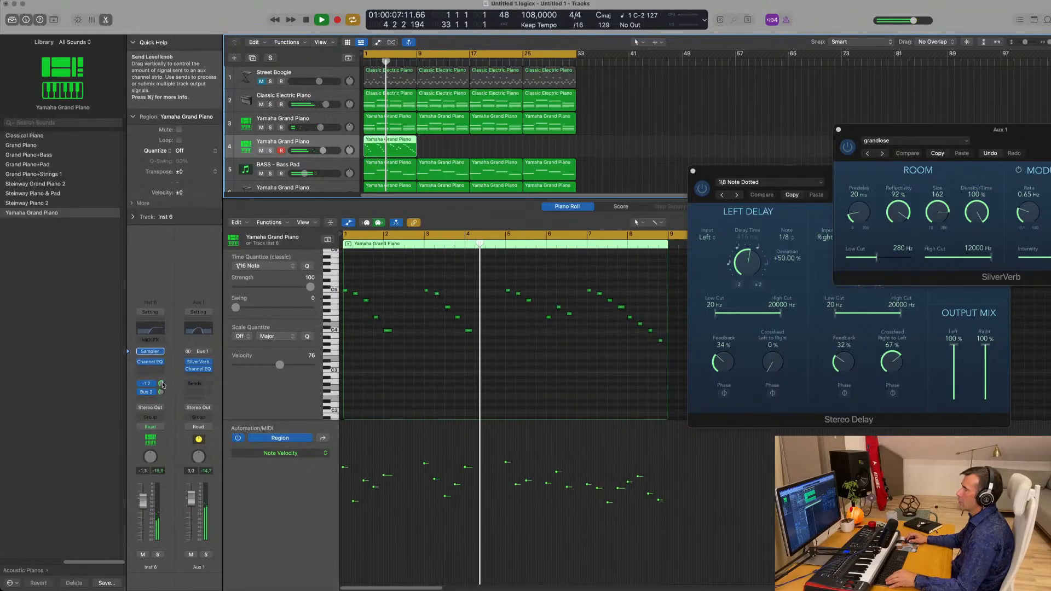
# Open the Channel EQ on Aux 1, place its window clear of the melody notes, and replay the loop from the start.
pyautogui.click(201, 335)
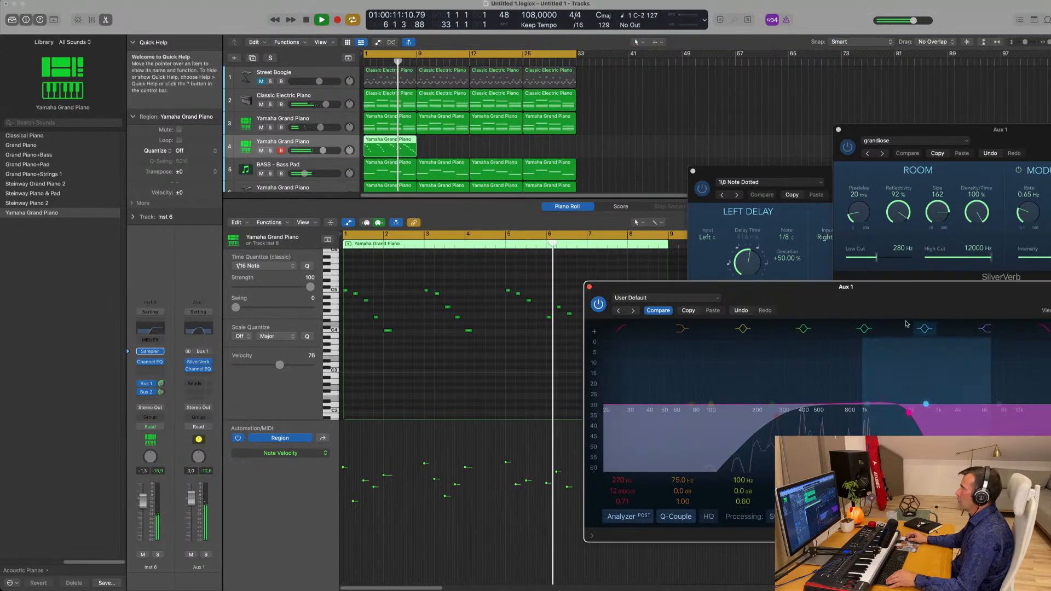
pyautogui.moveTo(899, 288); pyautogui.dragTo(969, 223)
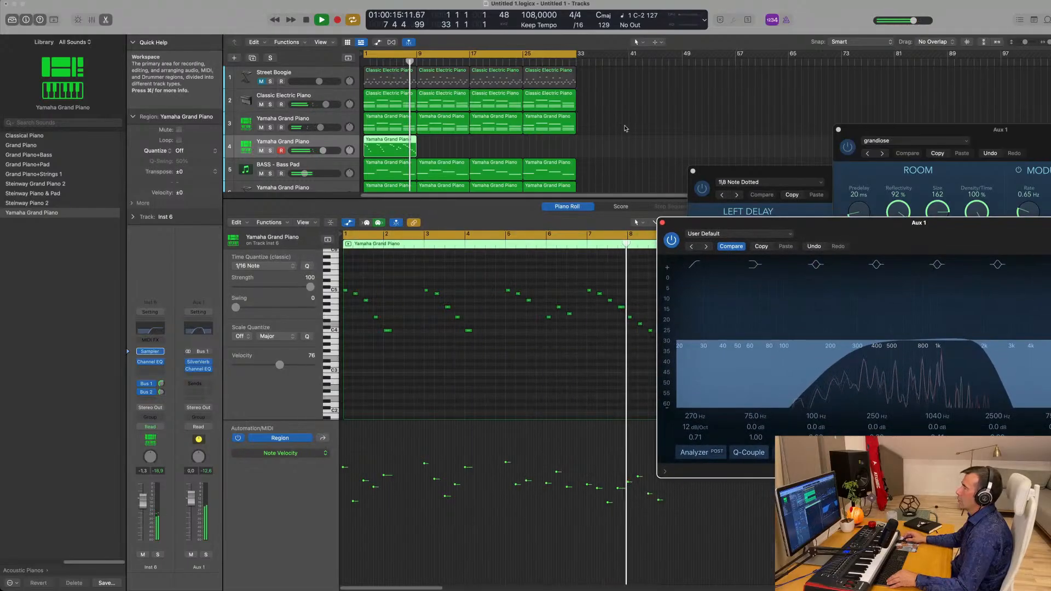
pyautogui.click(440, 145)
pyautogui.press('Return')
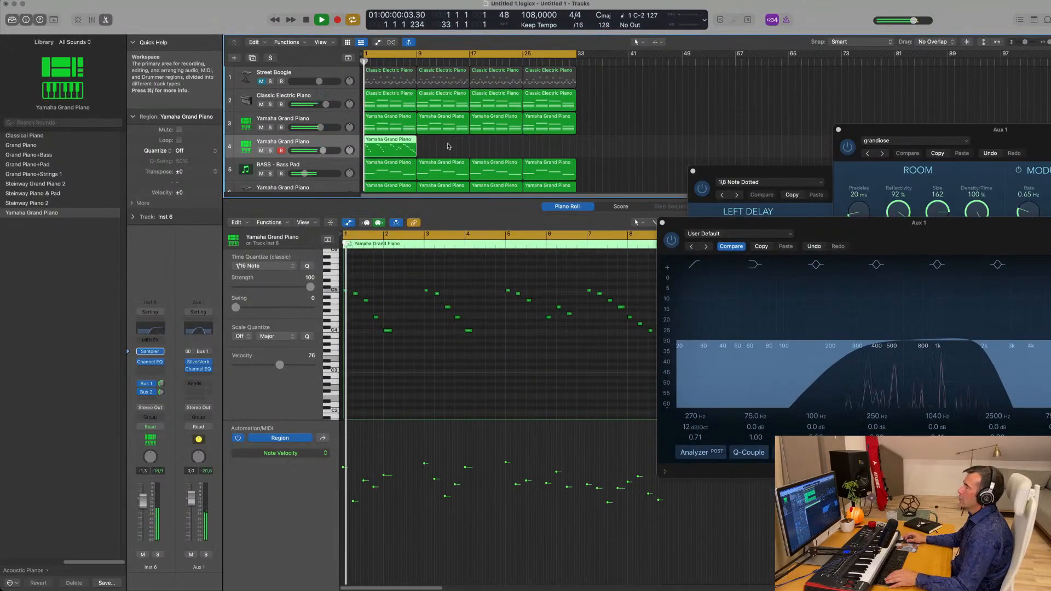
pyautogui.click(449, 145)
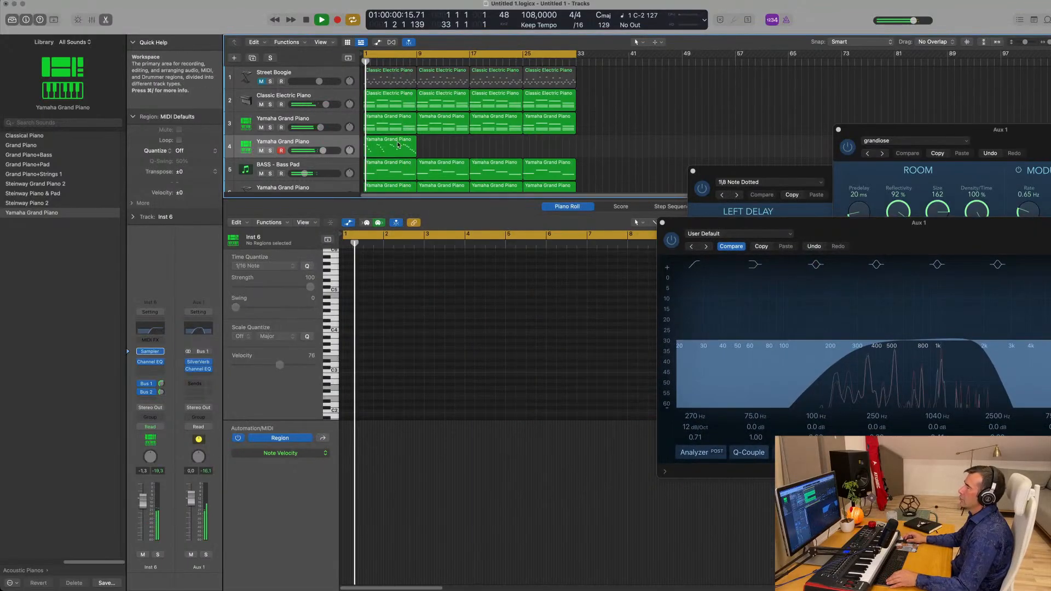
# Mute the Yamaha Grand Piano chord track (track 3) and select the Classic Electric Piano track.
pyautogui.click(261, 128)
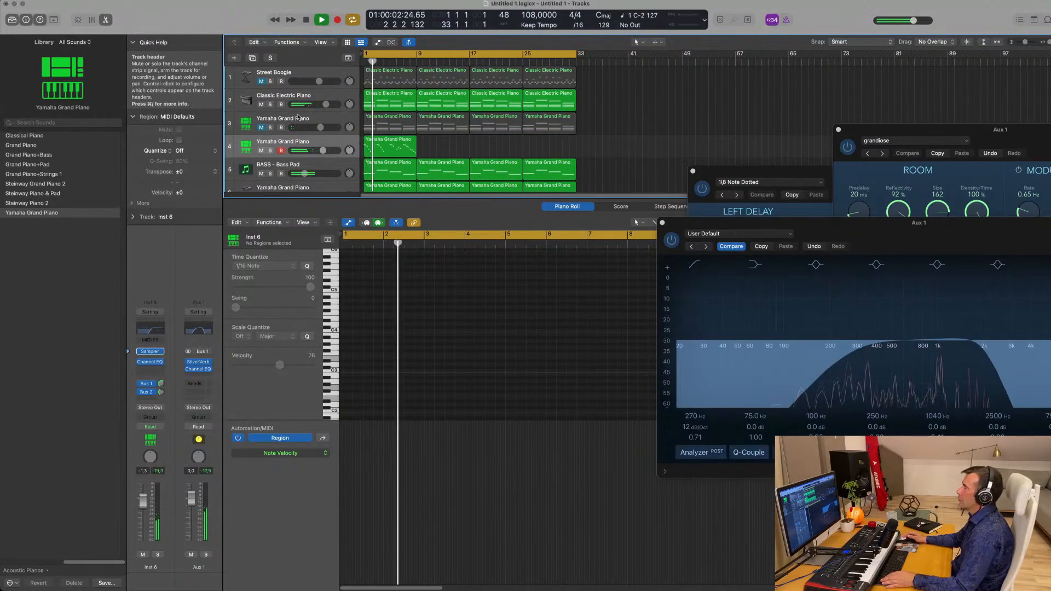
pyautogui.click(266, 109)
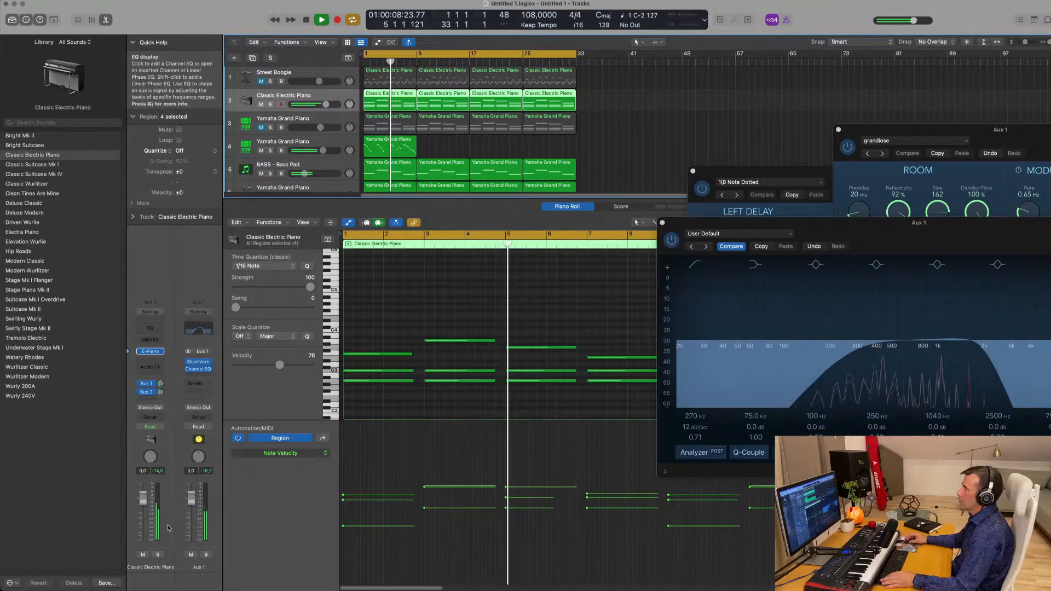
# Lower the Classic Electric Piano track's volume to -2.2 dB.
pyautogui.moveTo(143, 497); pyautogui.dragTo(143, 501)
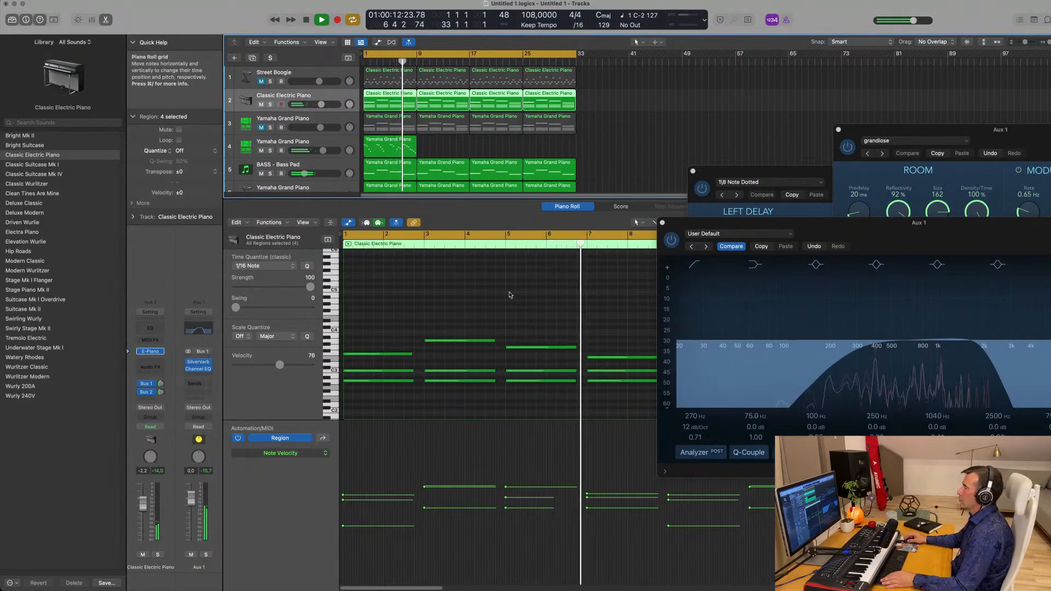
# In the Yamaha Grand Piano region on track 4, shift the three-note group around bar 6 about one beat earlier.
pyautogui.click(386, 142)
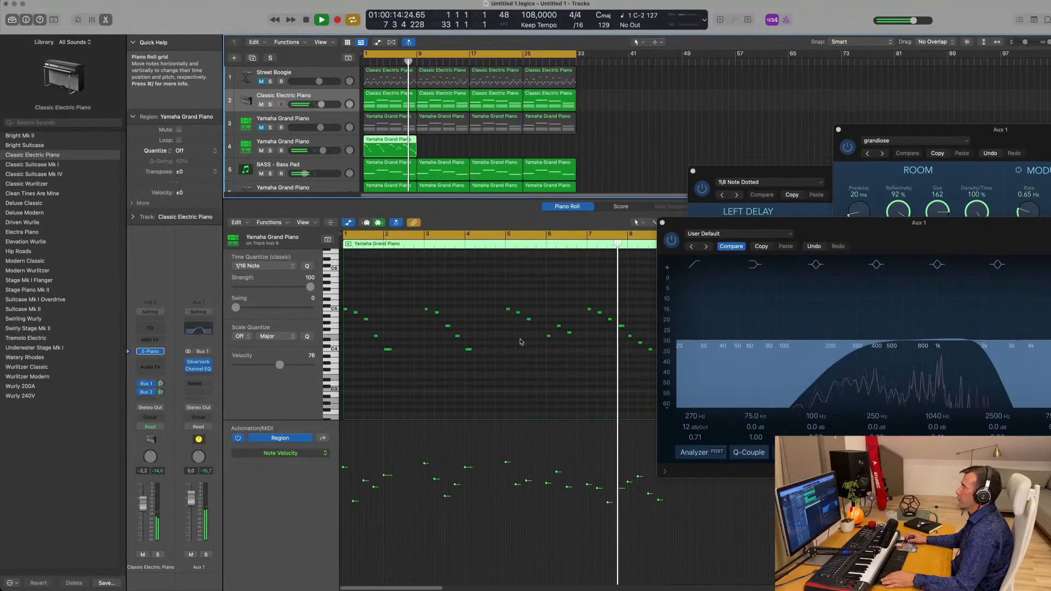
pyautogui.press('Return')
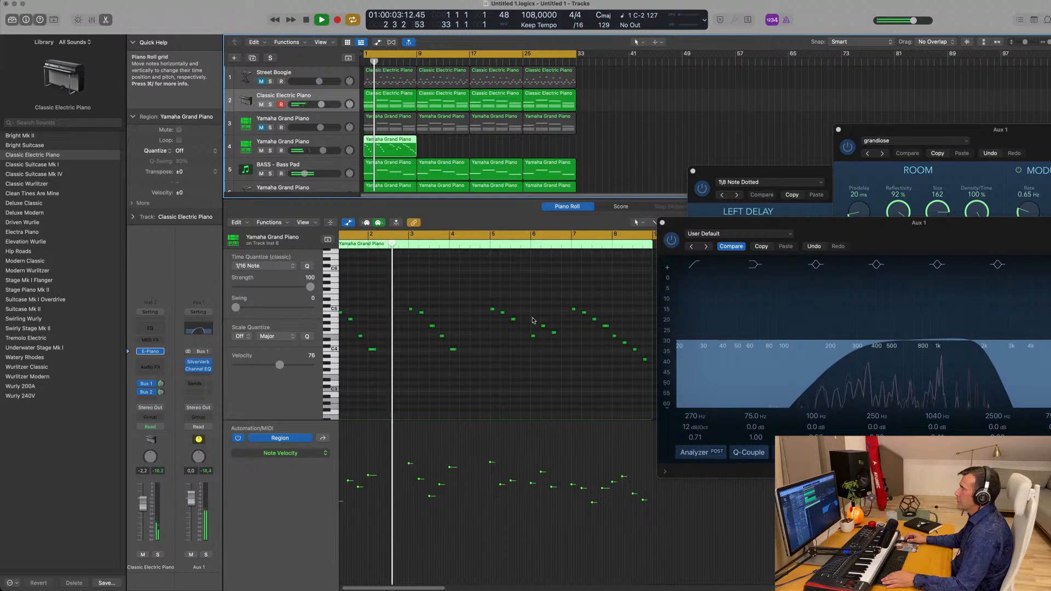
pyautogui.moveTo(531, 319); pyautogui.dragTo(518, 351)
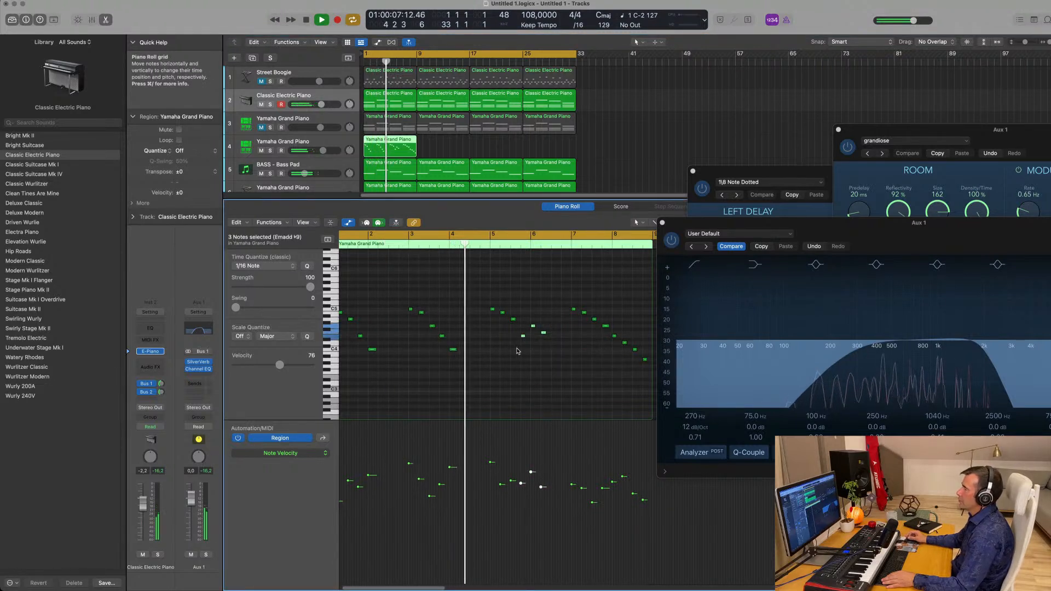
pyautogui.click(482, 366)
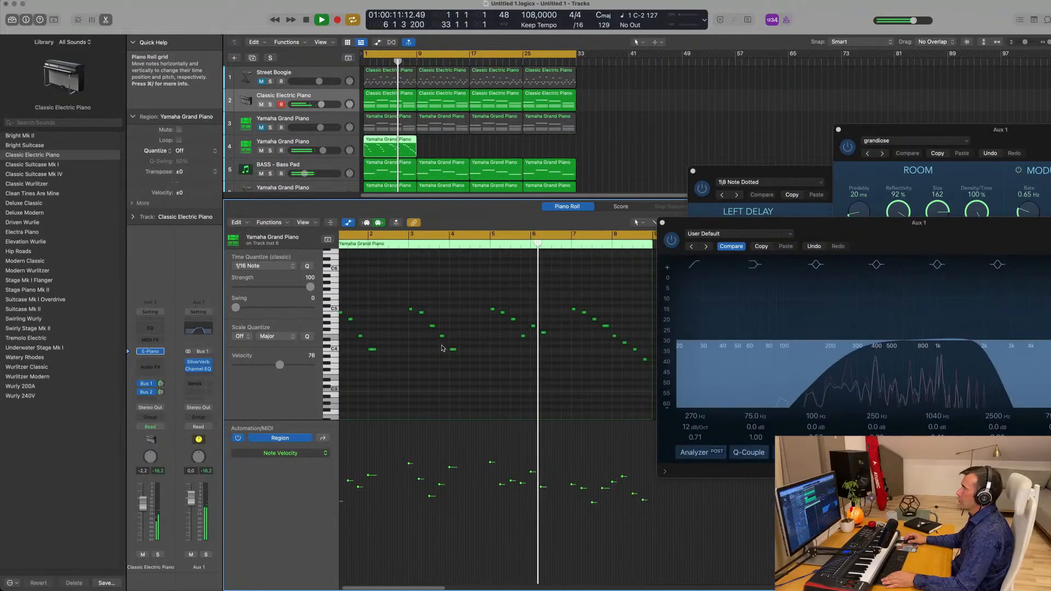
pyautogui.hscroll(-2, 482, 347)
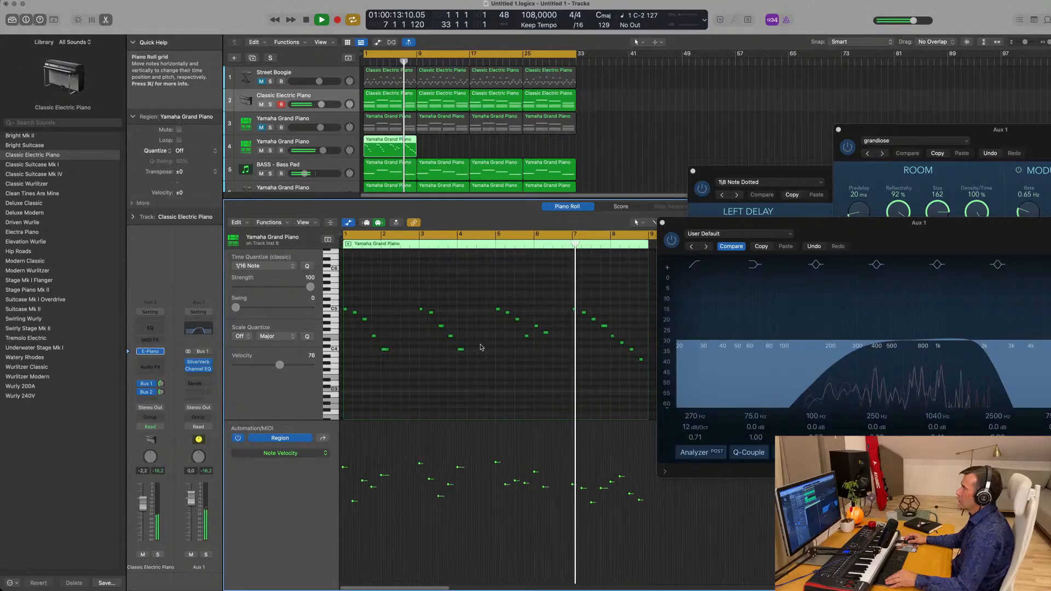
pyautogui.scroll(-3, 514, 274)
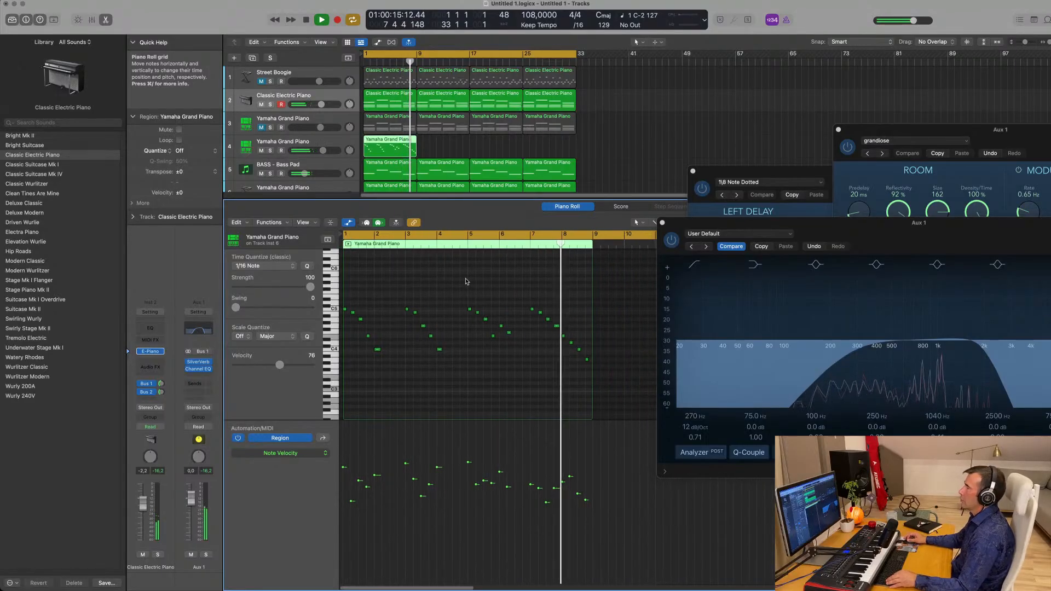
# Repeat the edited Yamaha Grand Piano region on track 4 three times to fill the arrangement up to bar 33.
pyautogui.scroll(-1, 463, 252)
pyautogui.moveTo(455, 149); pyautogui.dragTo(357, 152)
pyautogui.press('super+r')
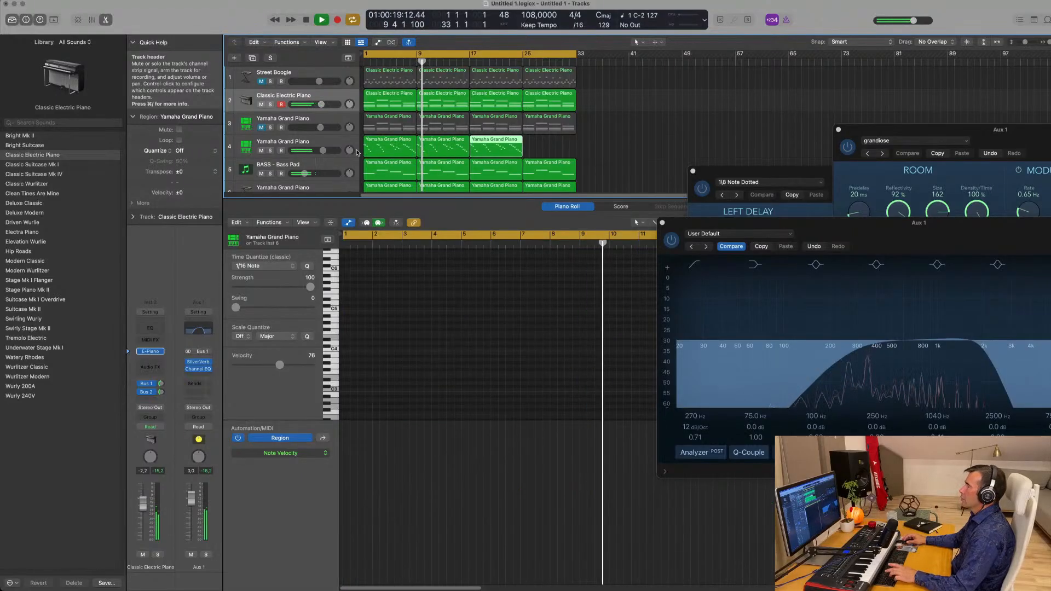
pyautogui.press('super+r')
pyautogui.press('super+r')
pyautogui.scroll(-1, 583, 135)
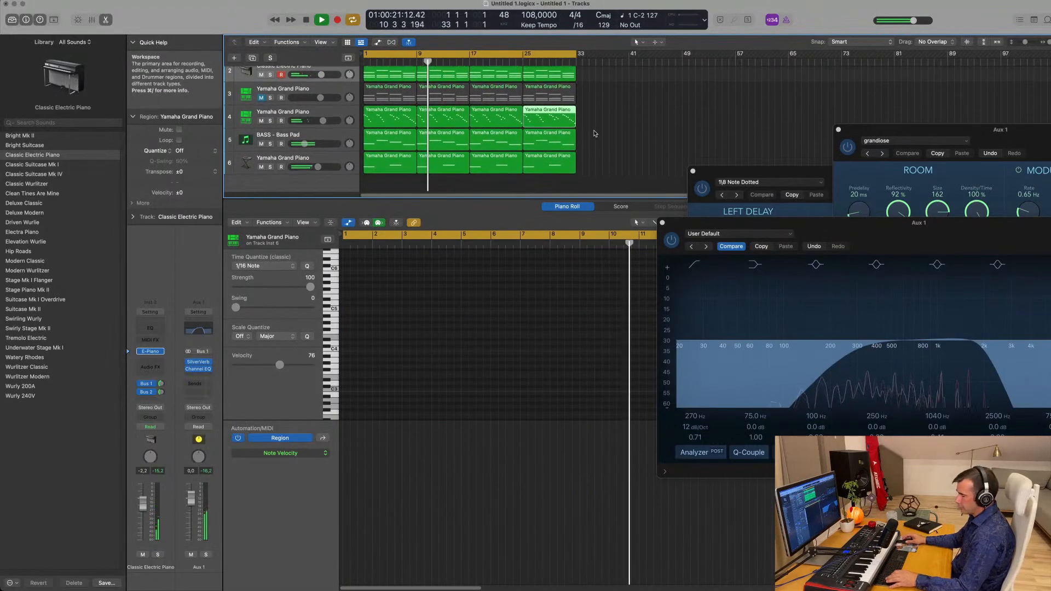
# Hide the lower editor area to show the full arrangement, and deselect the repeated region.
pyautogui.press('x')
pyautogui.press('x')
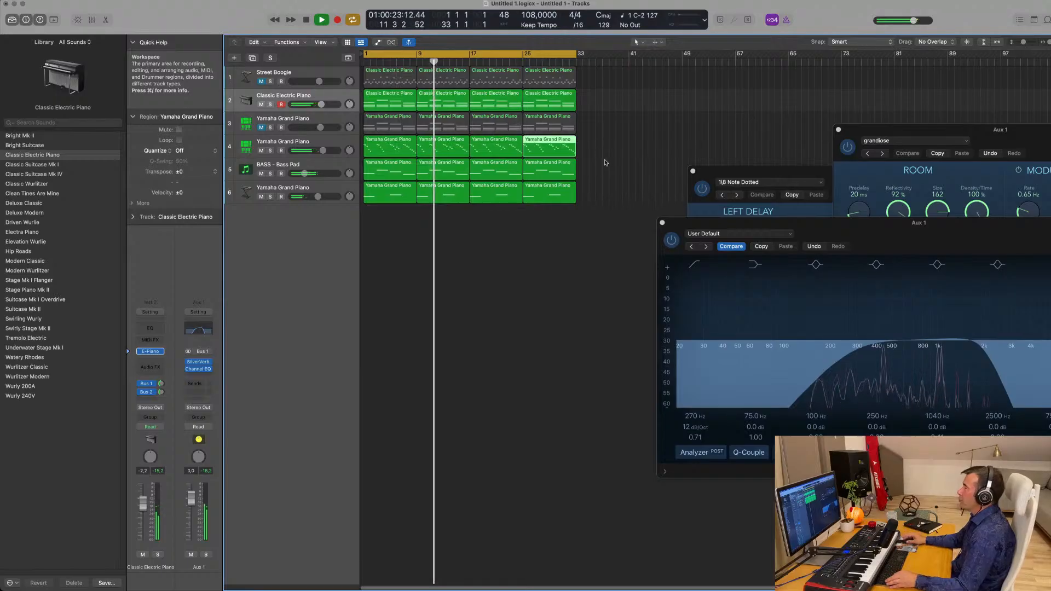
pyautogui.click(507, 250)
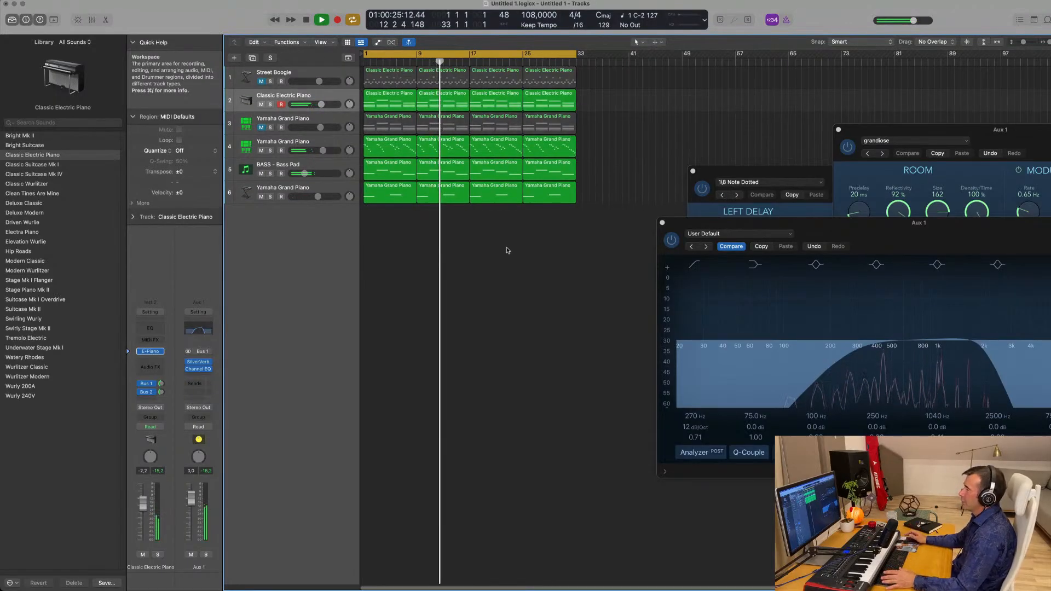
# Duplicate the BASS - Bass Pad track with its channel settings.
pyautogui.click(332, 167)
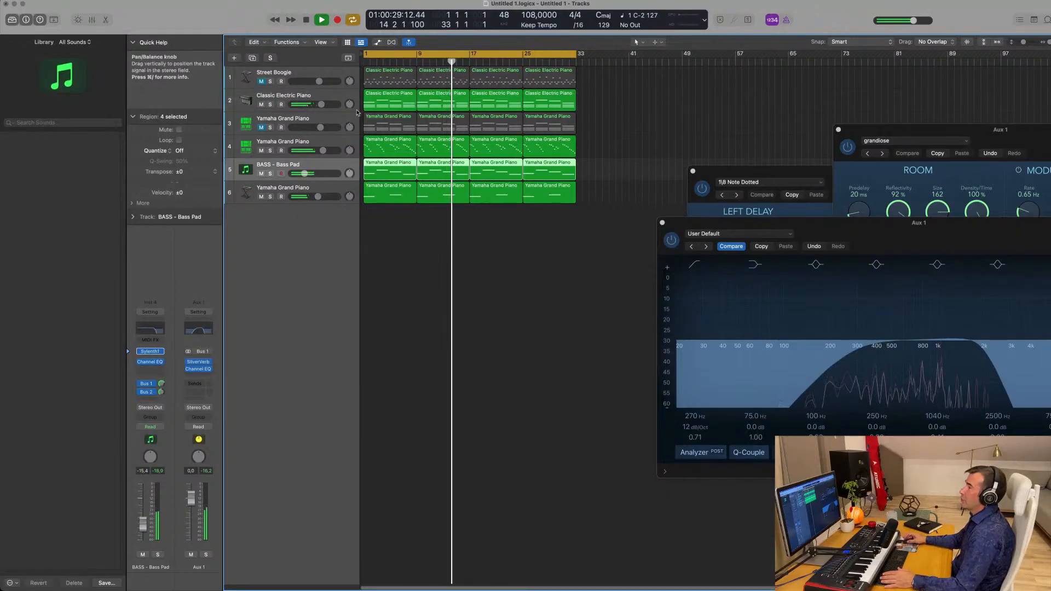
pyautogui.press('super+d')
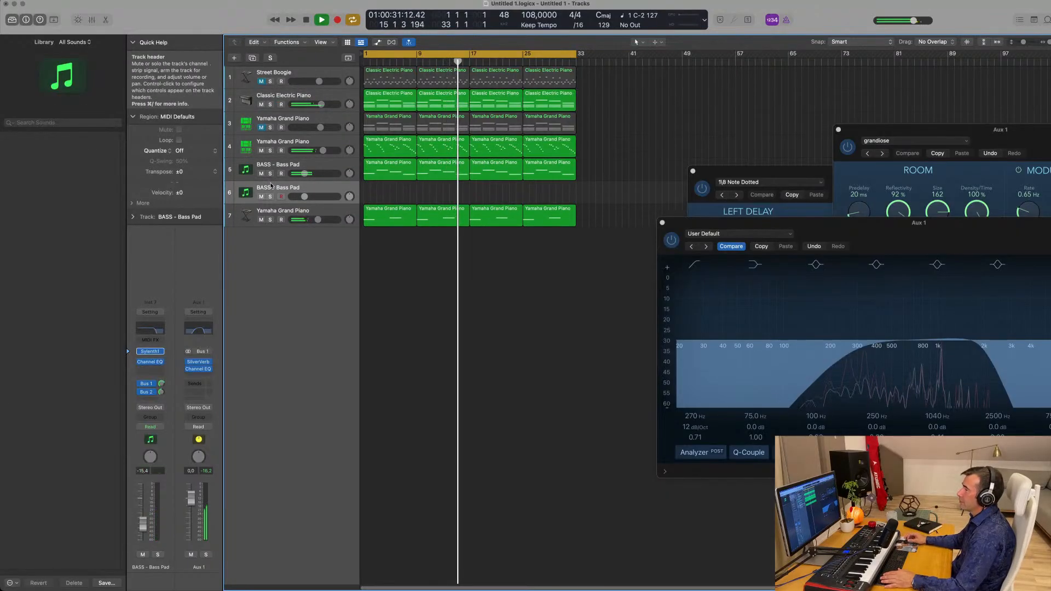
# Replace the duplicated track's Sylenth1 instrument with Alchemy and filter its presets to the Rhythmic category.
pyautogui.click(163, 355)
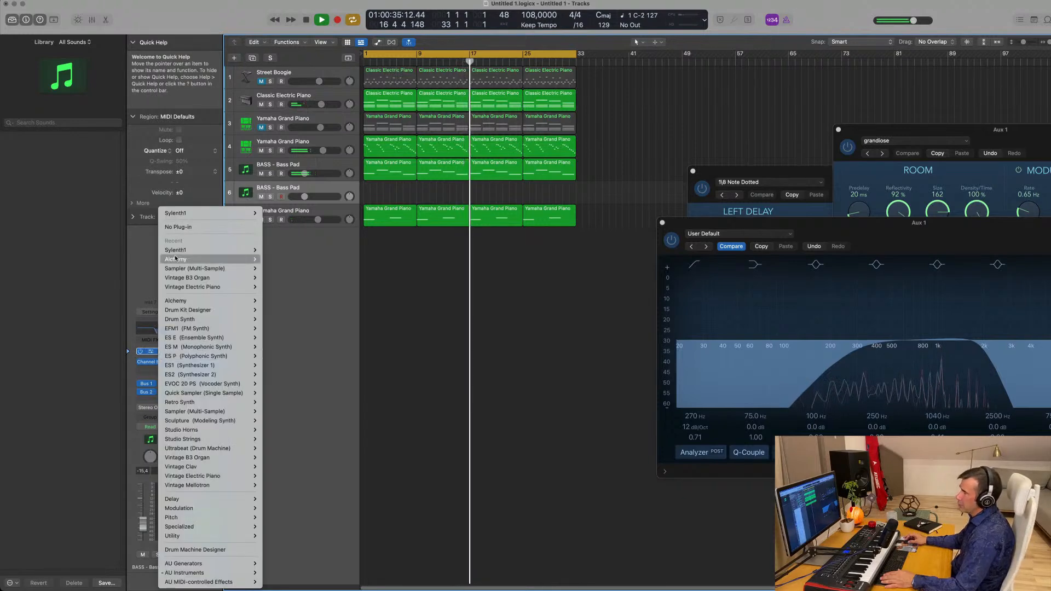
pyautogui.moveTo(181, 260)
pyautogui.click(275, 259)
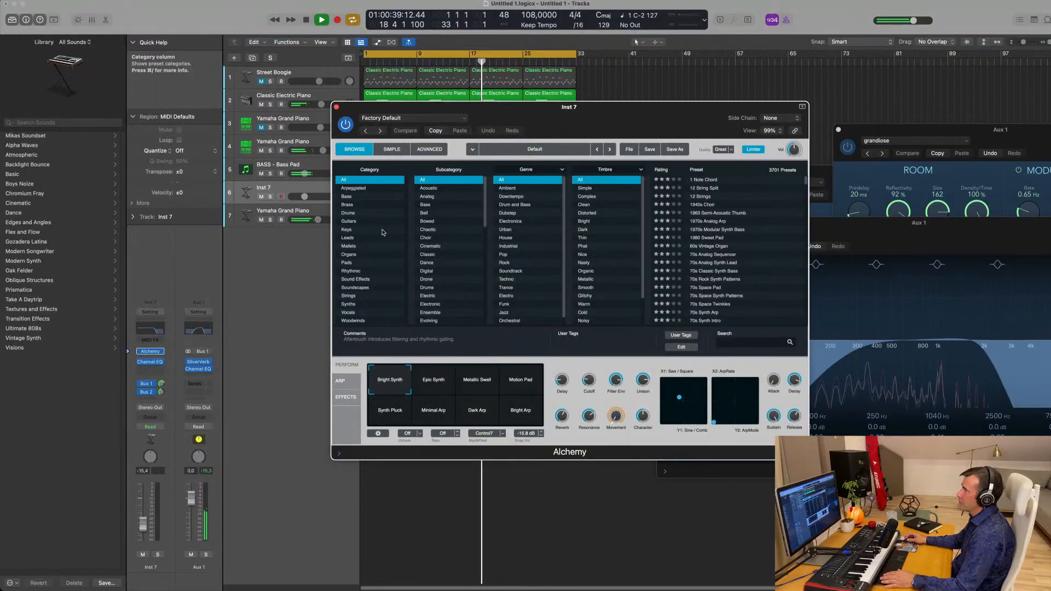
pyautogui.click(349, 272)
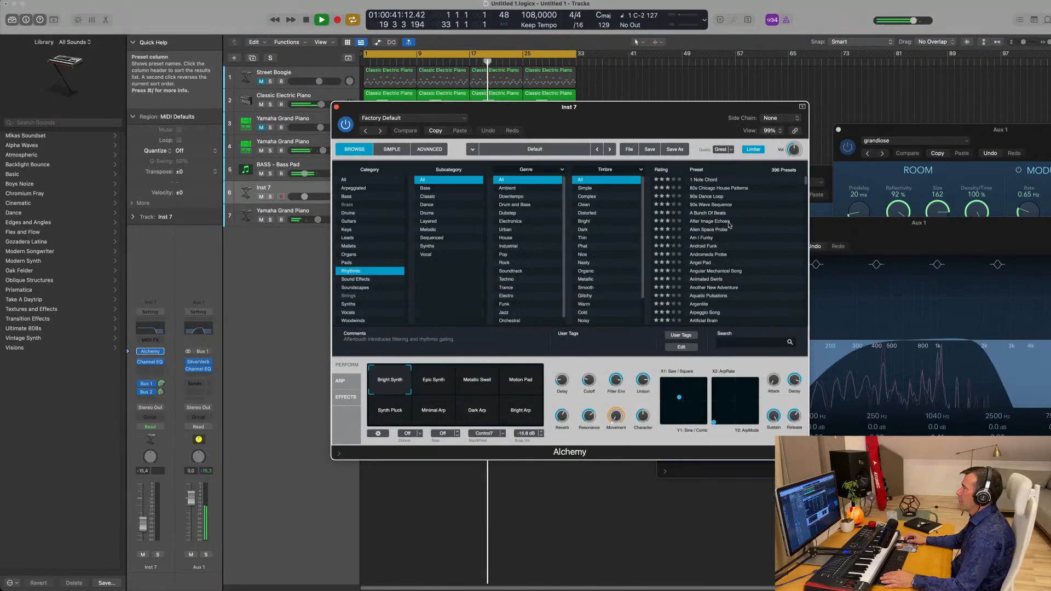
pyautogui.moveTo(632, 133); pyautogui.dragTo(805, 222)
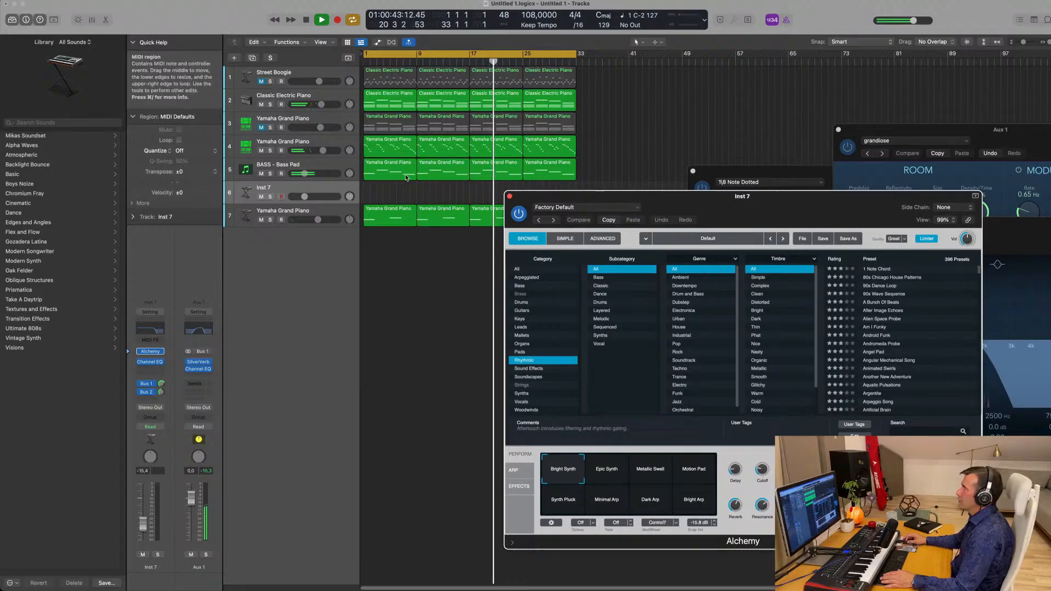
# Copy the first bass region onto the new Alchemy track and load the Andromeda Probe preset.
pyautogui.moveTo(391, 165); pyautogui.dragTo(387, 188)
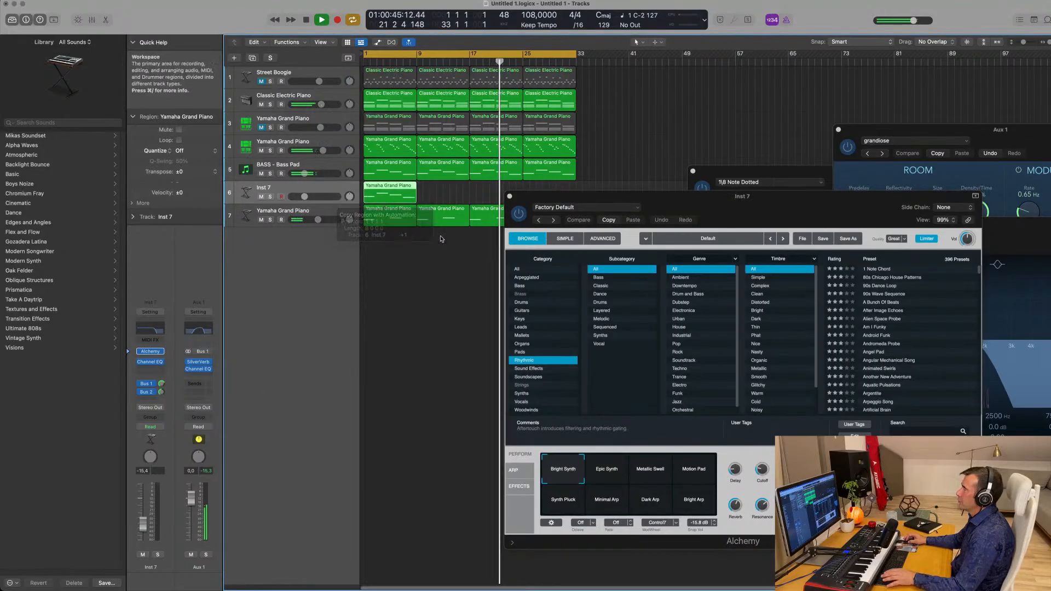
pyautogui.moveTo(722, 200); pyautogui.dragTo(627, 141)
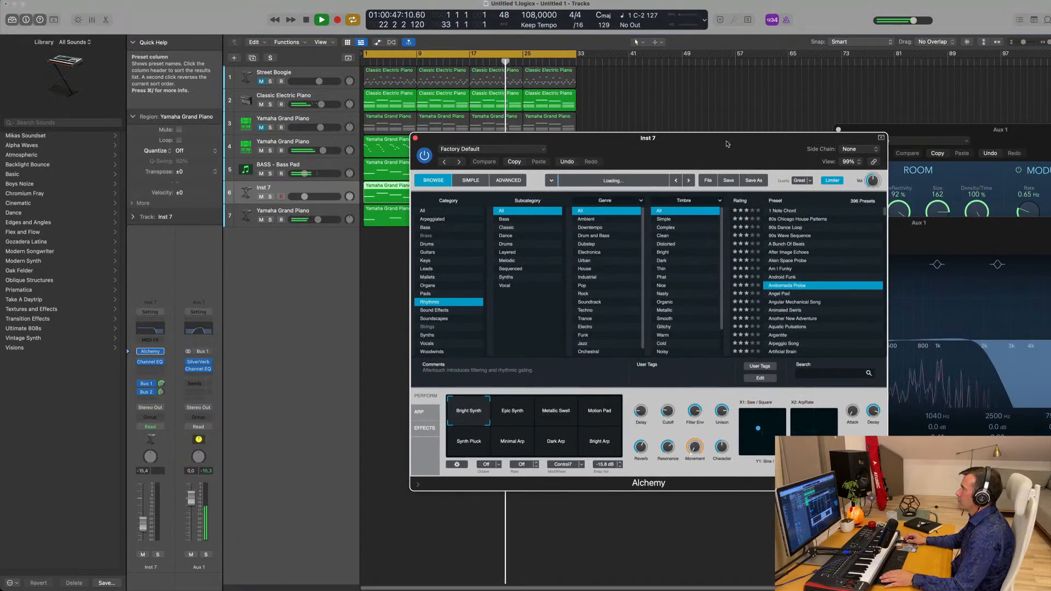
pyautogui.moveTo(704, 137); pyautogui.dragTo(794, 130)
# Repeat the copied region along the Andromeda Probe track so that it spans four regions.
pyautogui.click(389, 192)
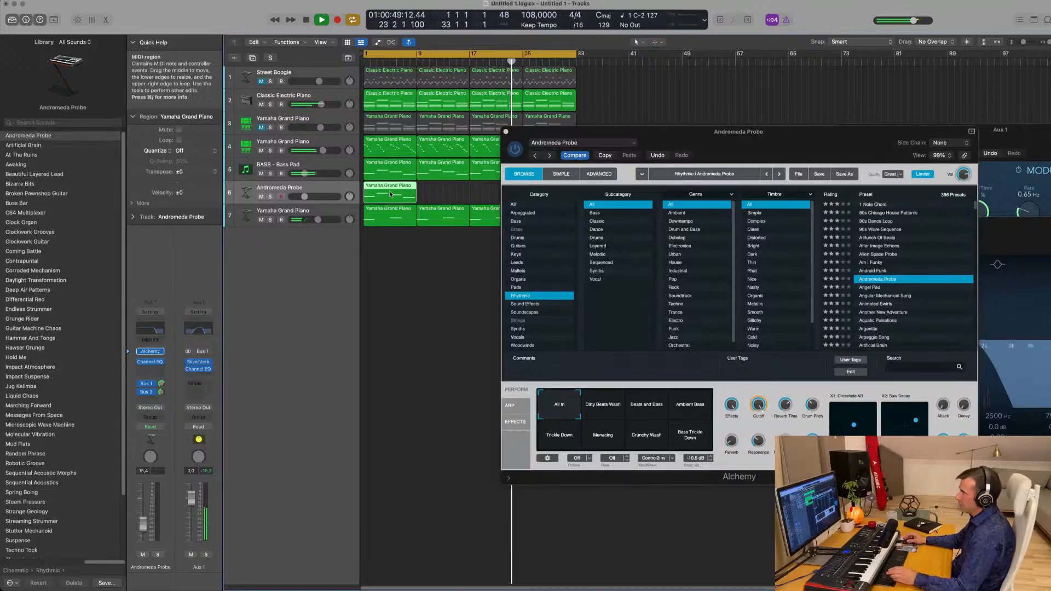
pyautogui.moveTo(766, 139); pyautogui.dragTo(727, 134)
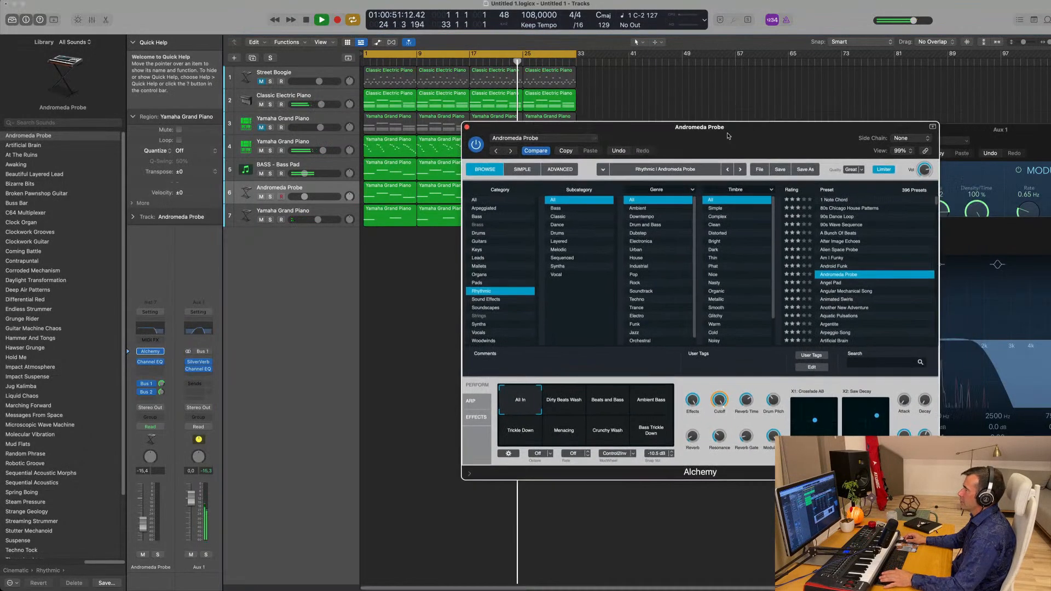
# Restart playback from the beginning and raise the Andromeda Probe track's volume to -7.6 dB.
pyautogui.press('space')
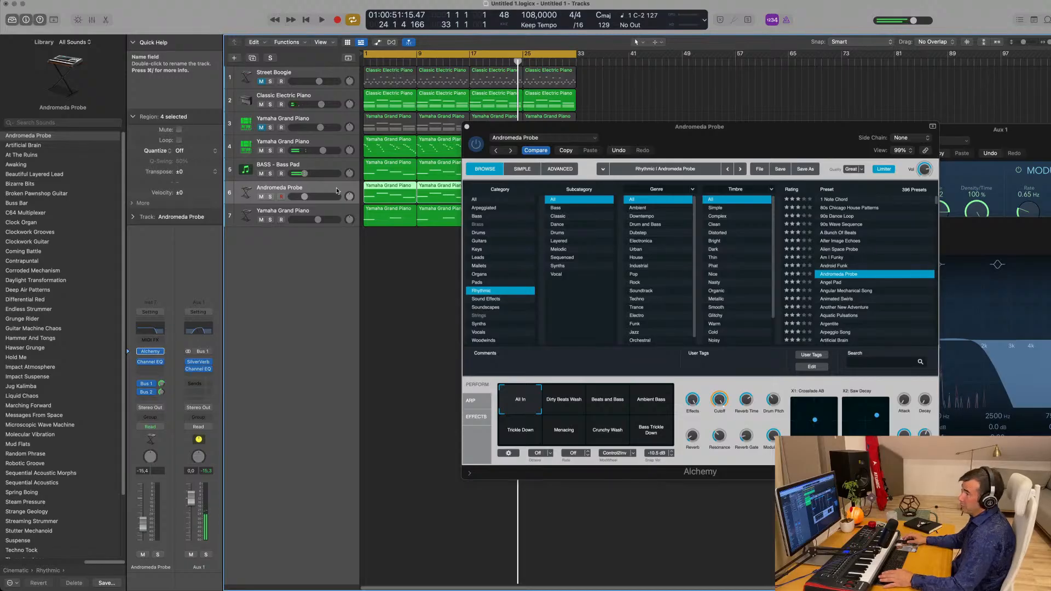
pyautogui.press('space')
pyautogui.moveTo(142, 522); pyautogui.dragTo(143, 513)
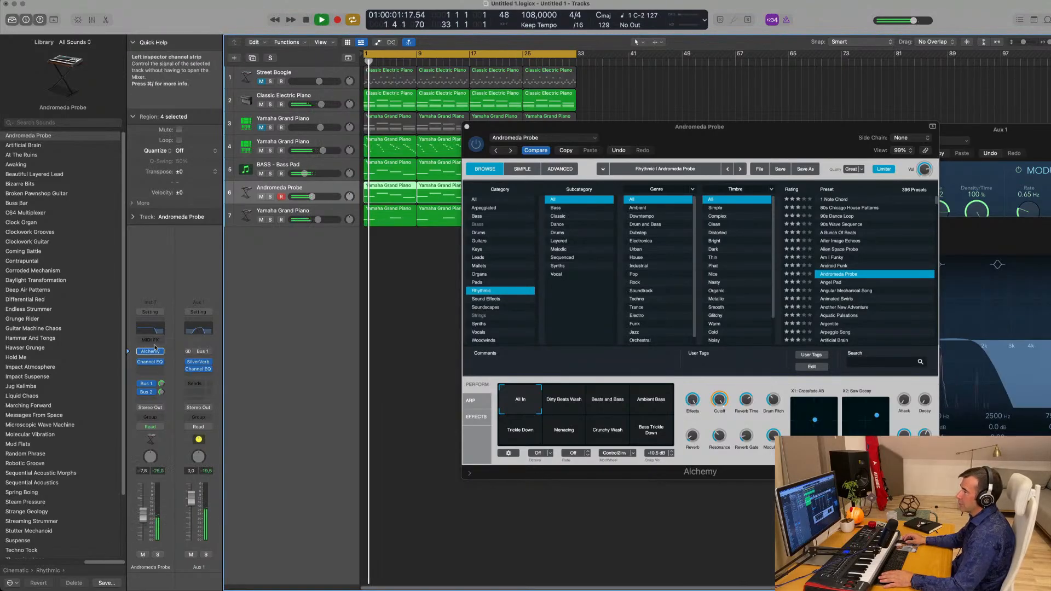
# Turn off the 2040 Hz high-cut band in the Andromeda Probe track's Channel EQ and close the plug-in.
pyautogui.click(150, 362)
pyautogui.press('space')
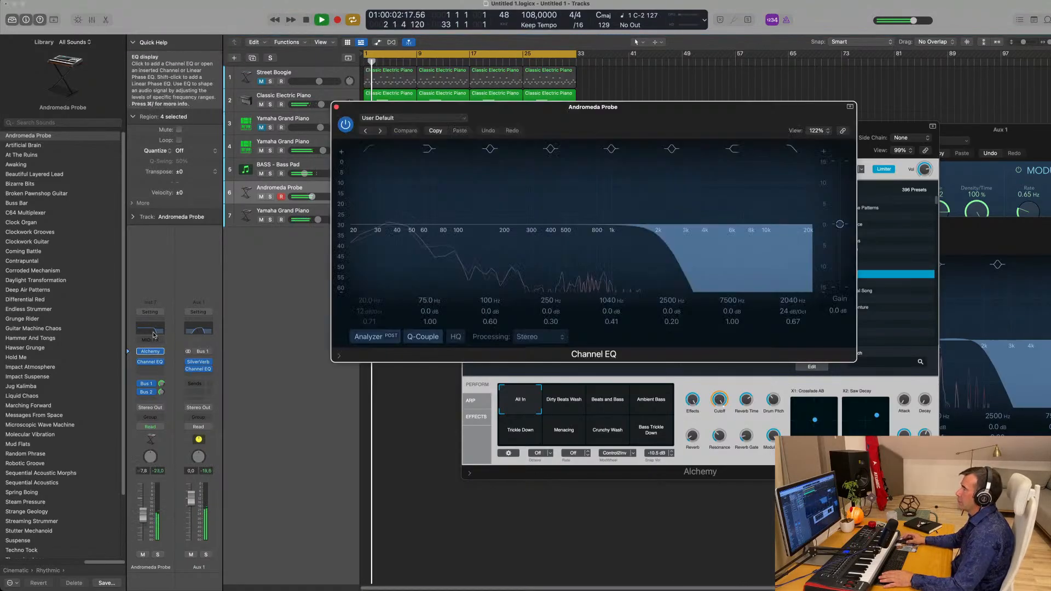
pyautogui.click(792, 148)
pyautogui.moveTo(696, 106); pyautogui.dragTo(686, 112)
pyautogui.press('space')
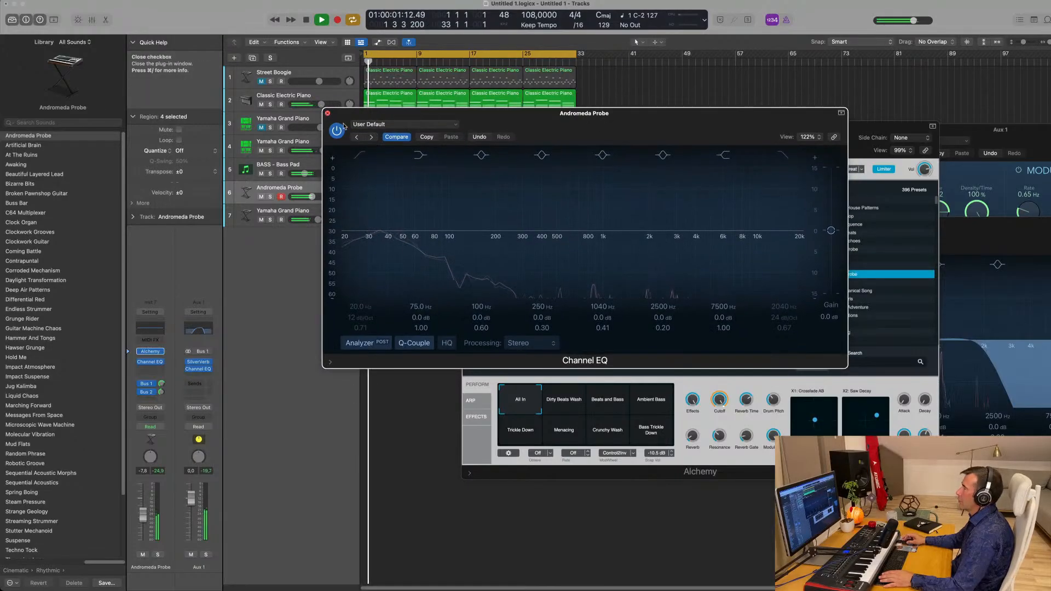
pyautogui.click(328, 113)
# Raise the Andromeda Probe track's volume to -2.3 dB and restart playback to check the level.
pyautogui.moveTo(686, 151); pyautogui.dragTo(713, 165)
pyautogui.press('space')
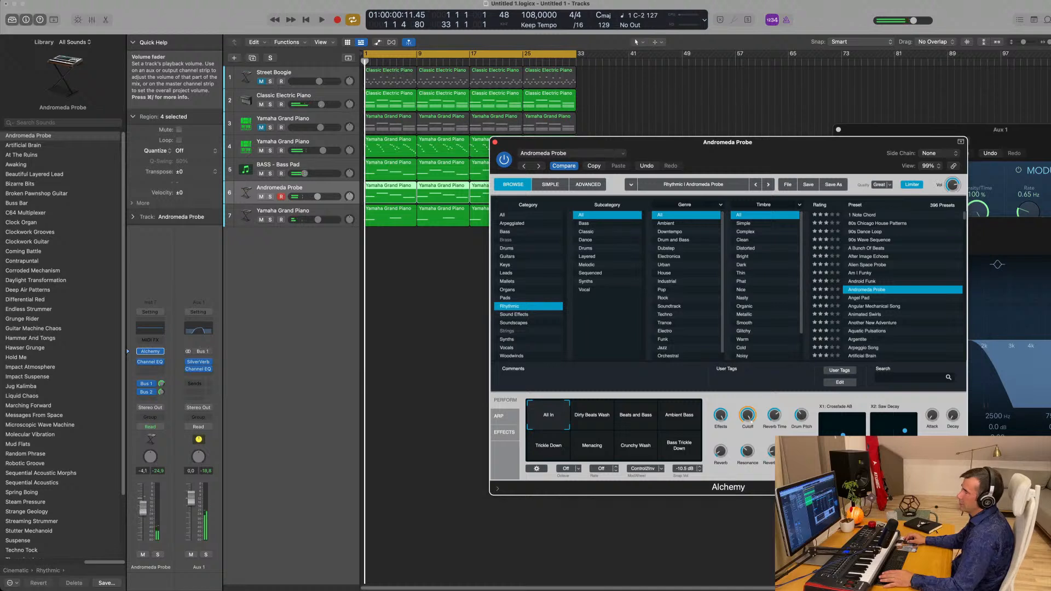
pyautogui.moveTo(318, 196); pyautogui.dragTo(320, 196)
pyautogui.press('space')
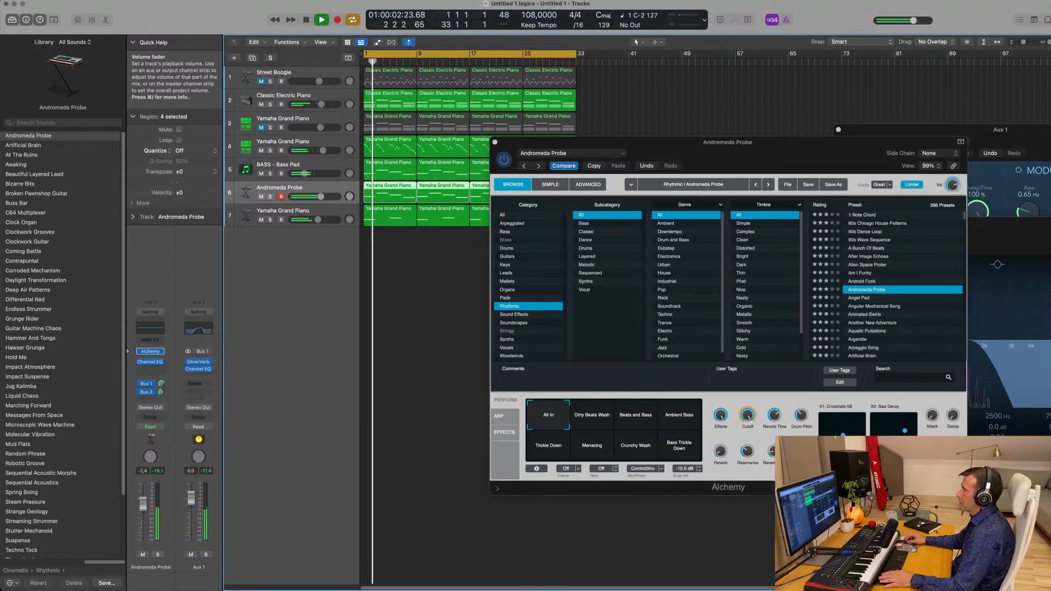
# Audition Alchemy's other performance snapshots, from Dirty Beats Wash through Bass Trickle Down, and return to All In.
pyautogui.click(588, 416)
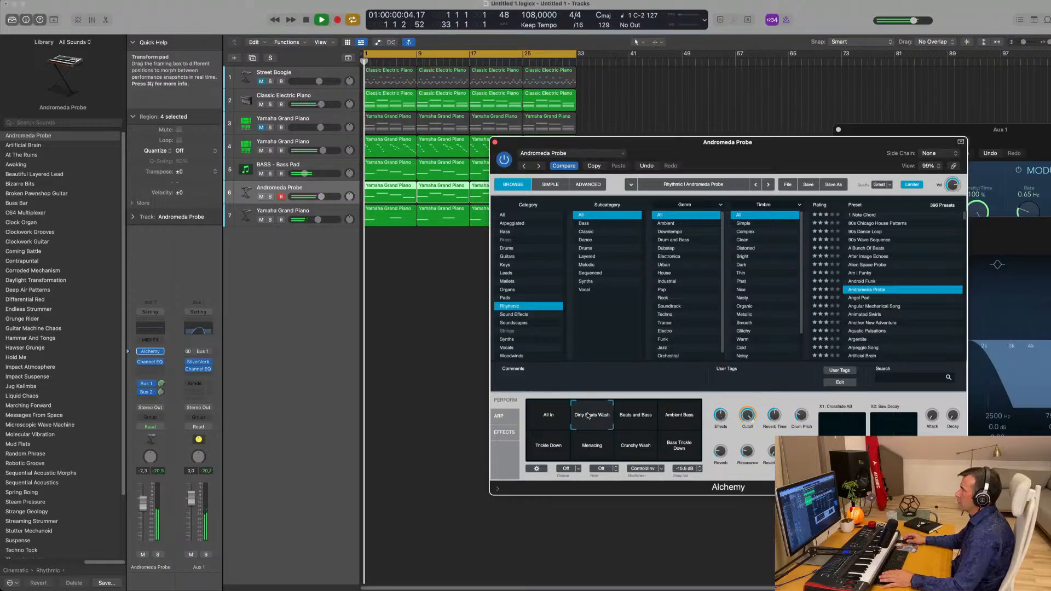
pyautogui.click(633, 418)
pyautogui.press('space')
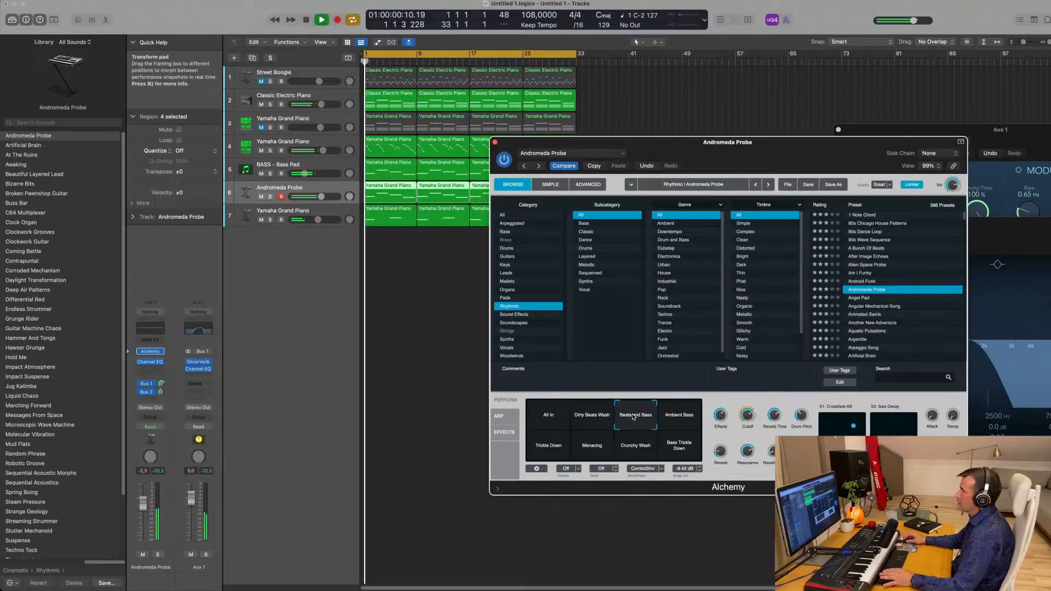
pyautogui.click(677, 419)
pyautogui.press('space')
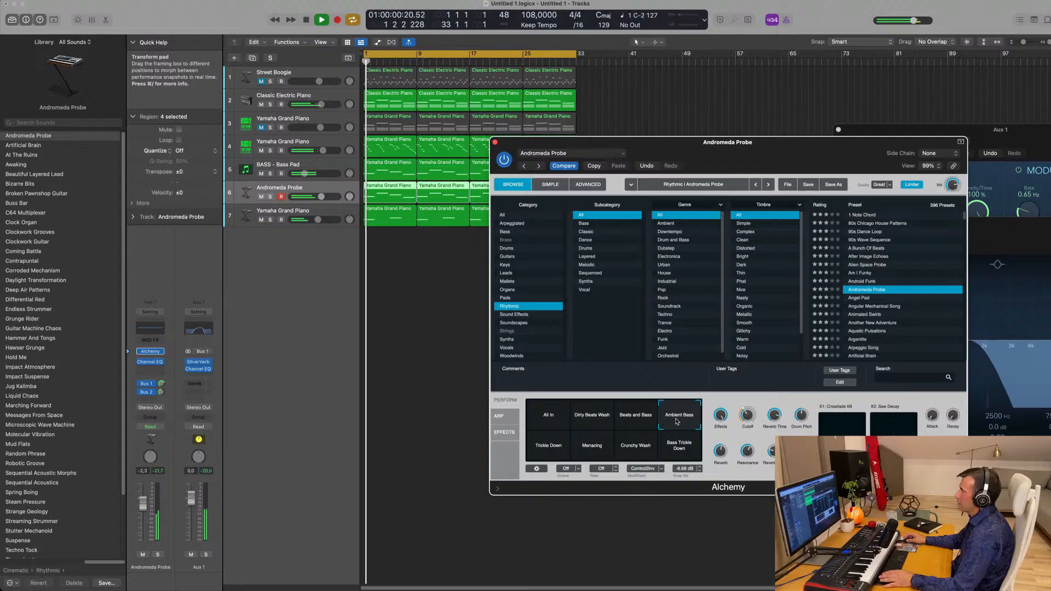
pyautogui.click(546, 450)
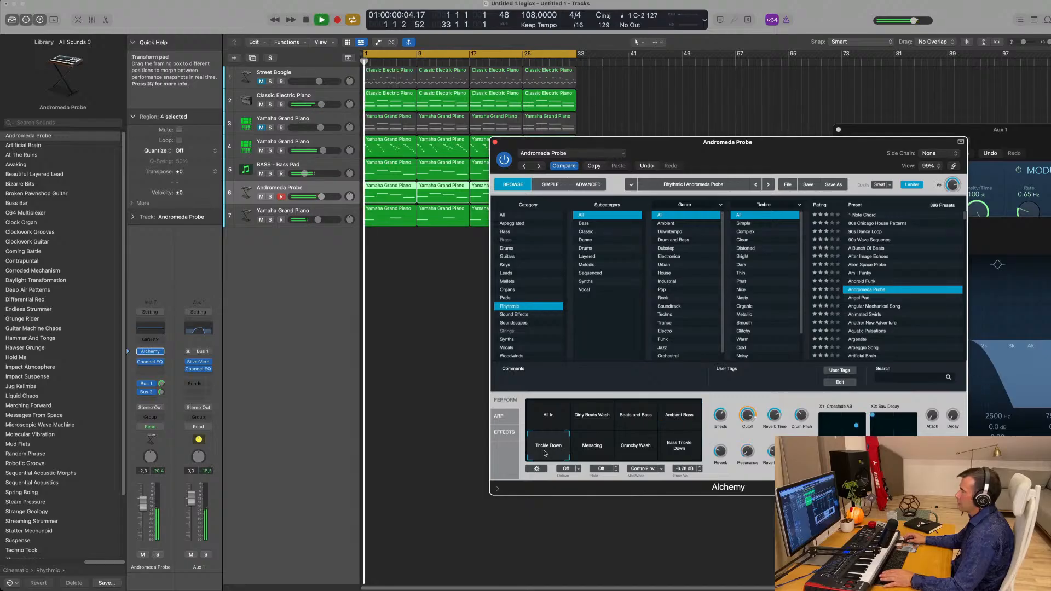
pyautogui.click(605, 448)
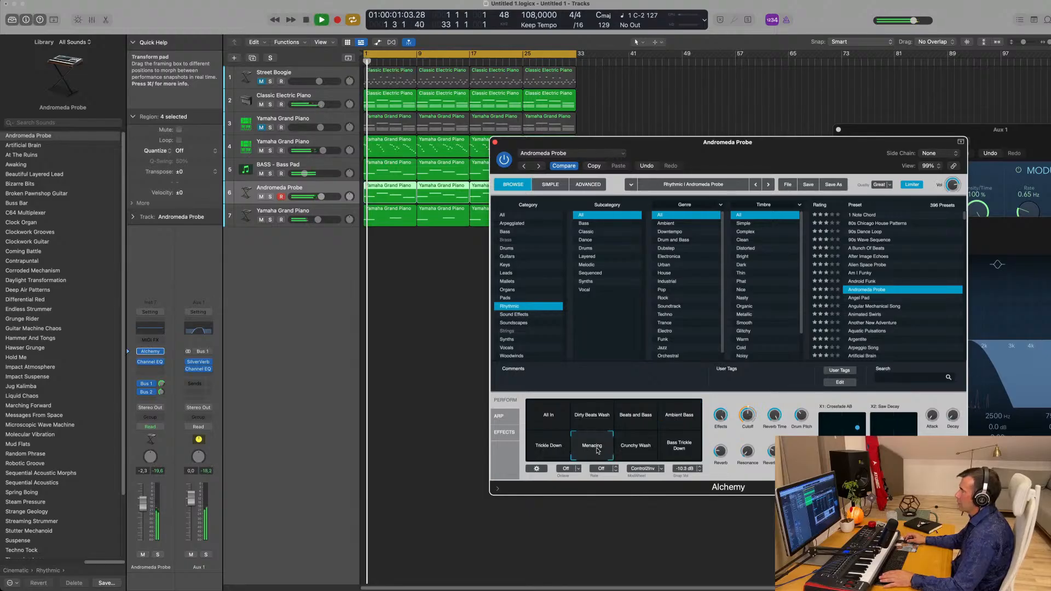
pyautogui.click(643, 451)
pyautogui.click(683, 451)
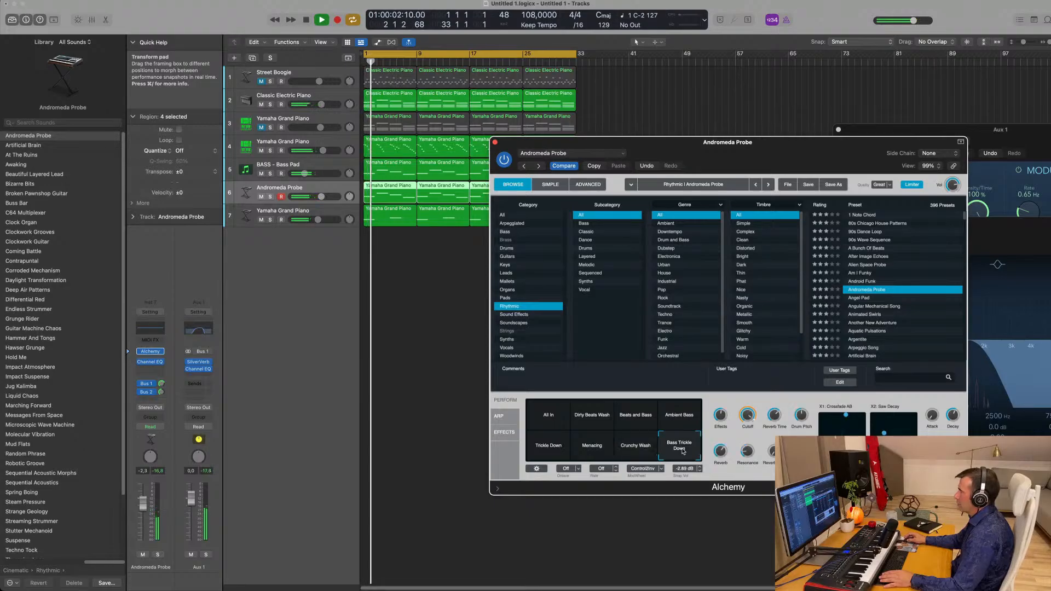
pyautogui.click(549, 419)
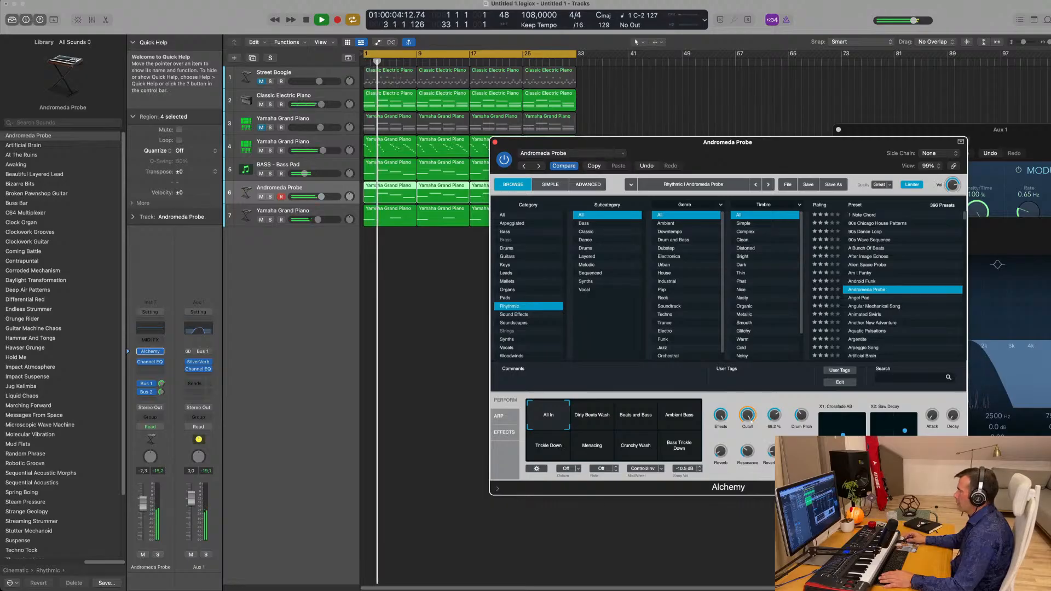
# Adjust the Crossfade AB position on Alchemy's first XY pad during playback.
pyautogui.moveTo(820, 418); pyautogui.dragTo(838, 432)
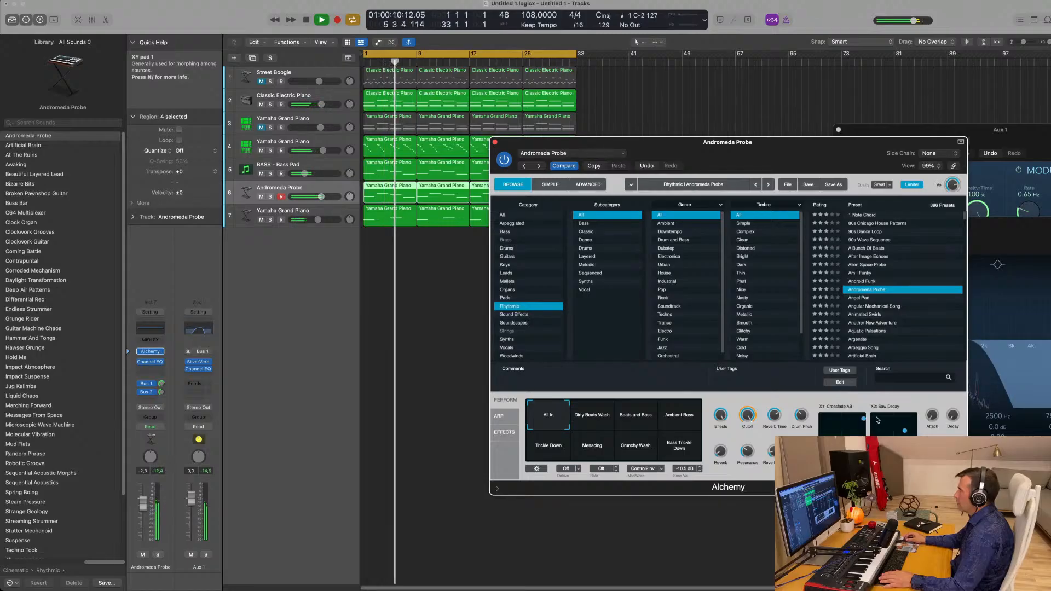
# Adjust Alchemy's Crossfade AB and Saw Decay XY pads and its Drum Pitch knob while replaying the arrangement from the start.
pyautogui.press('space')
pyautogui.press('space')
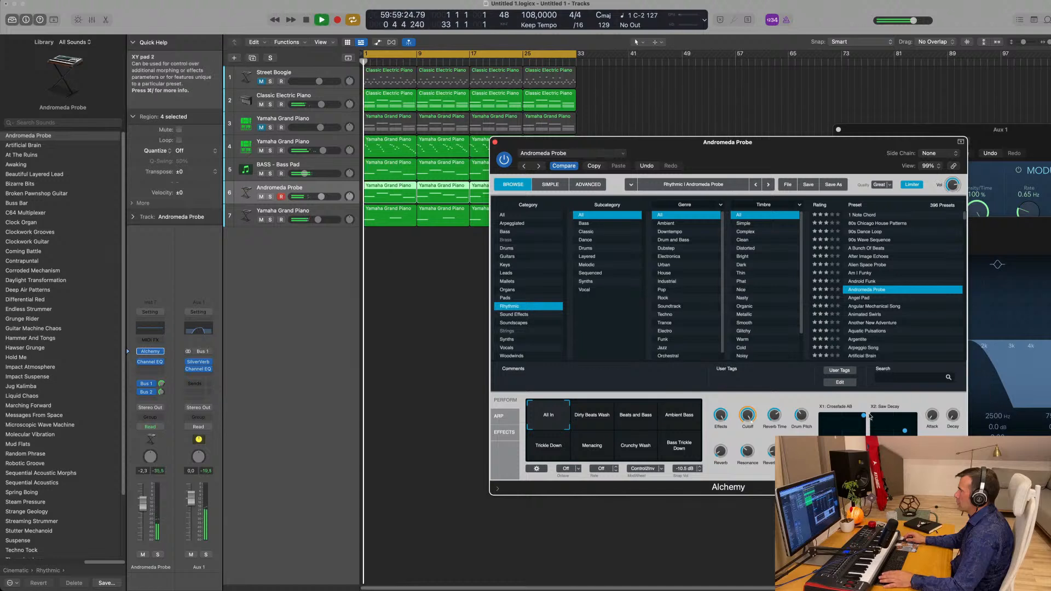
pyautogui.moveTo(864, 417); pyautogui.dragTo(864, 435)
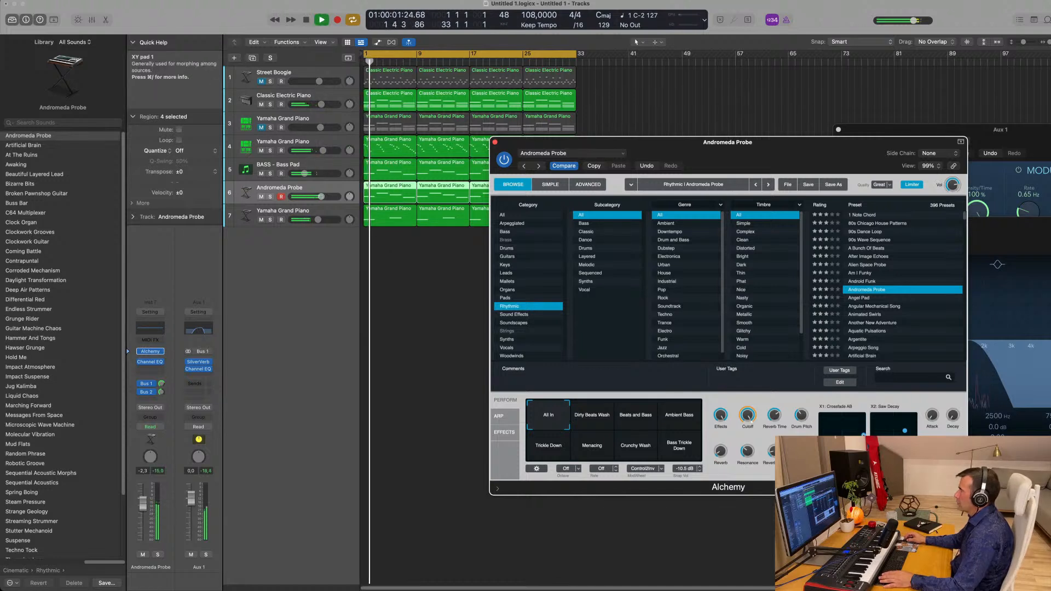
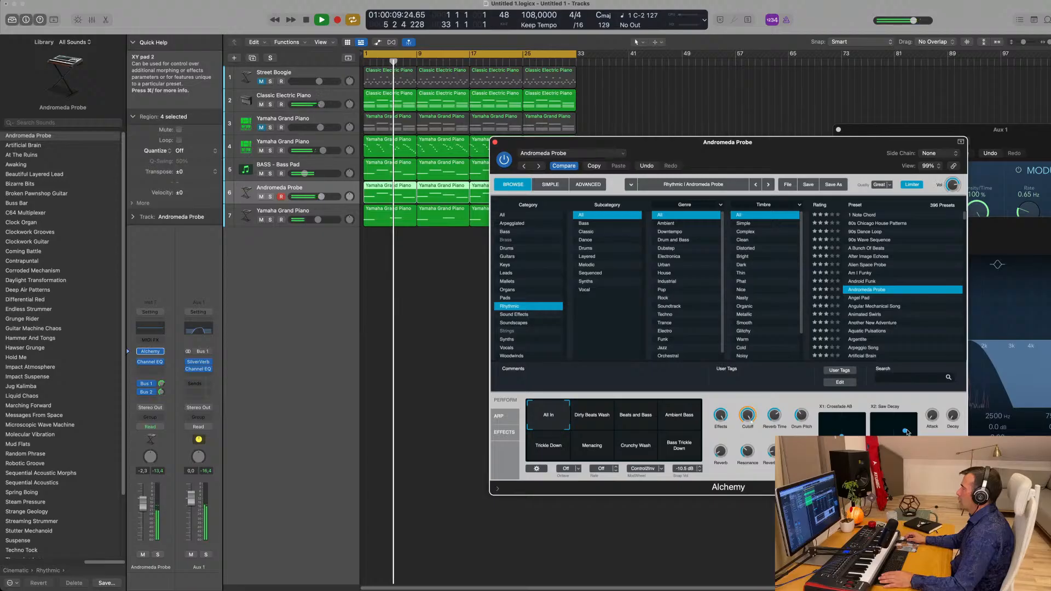
pyautogui.press('Return')
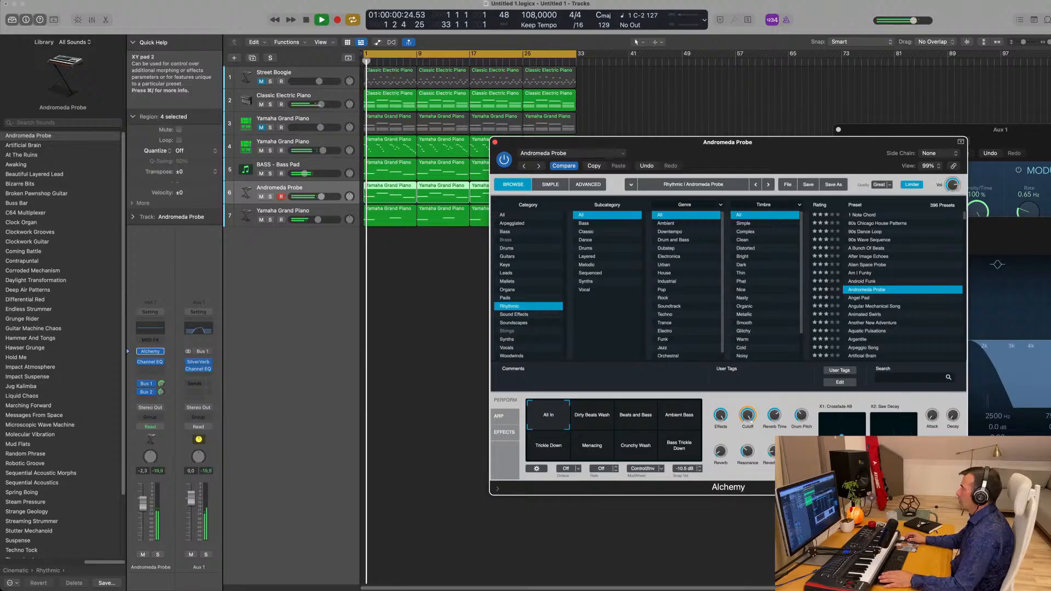
pyautogui.press('Return')
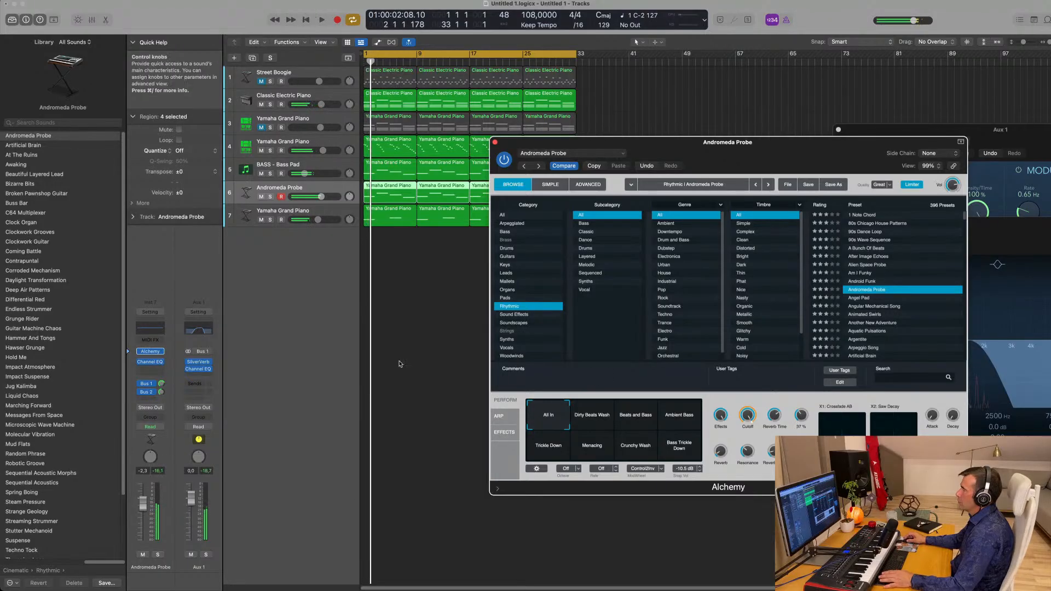
pyautogui.press('Return')
# Solo the Andromeda Probe track while adjusting Alchemy's XY pads, unsolo it, and try the Angel Pad preset.
pyautogui.click(158, 554)
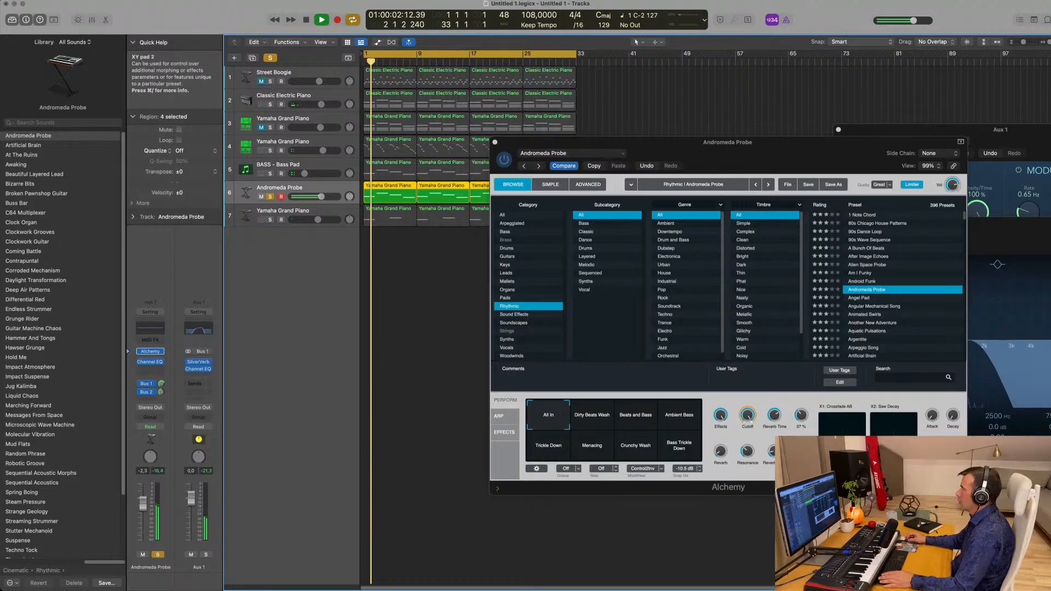
pyautogui.click(894, 449)
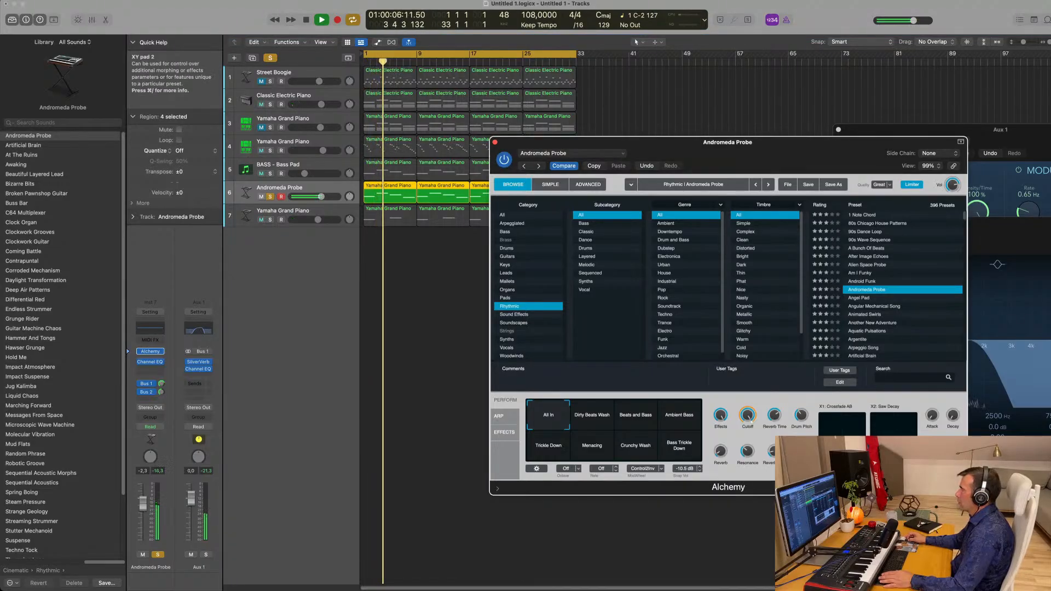
pyautogui.press('Return')
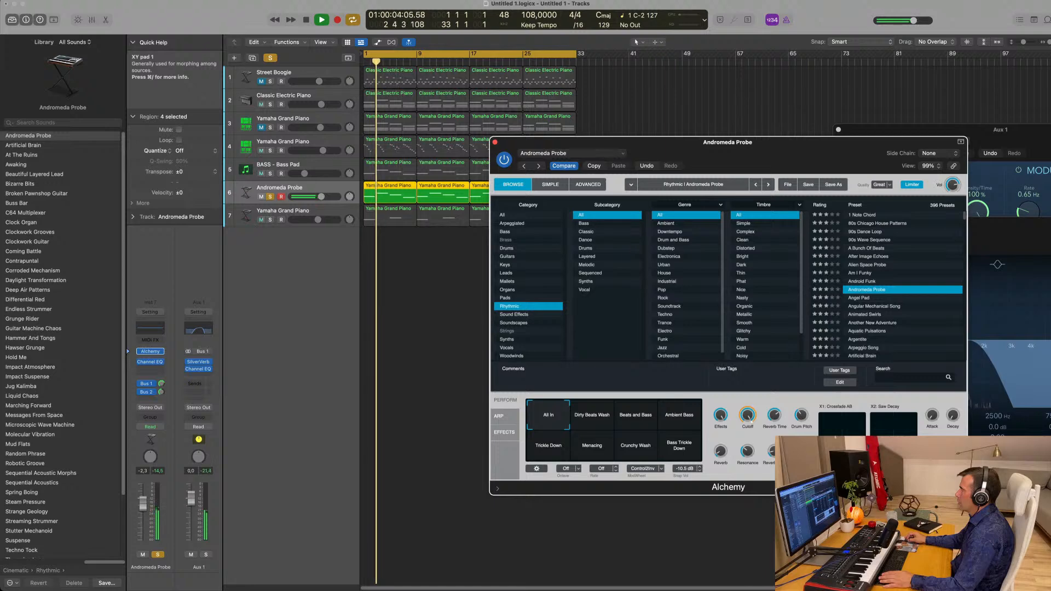
pyautogui.press('Return')
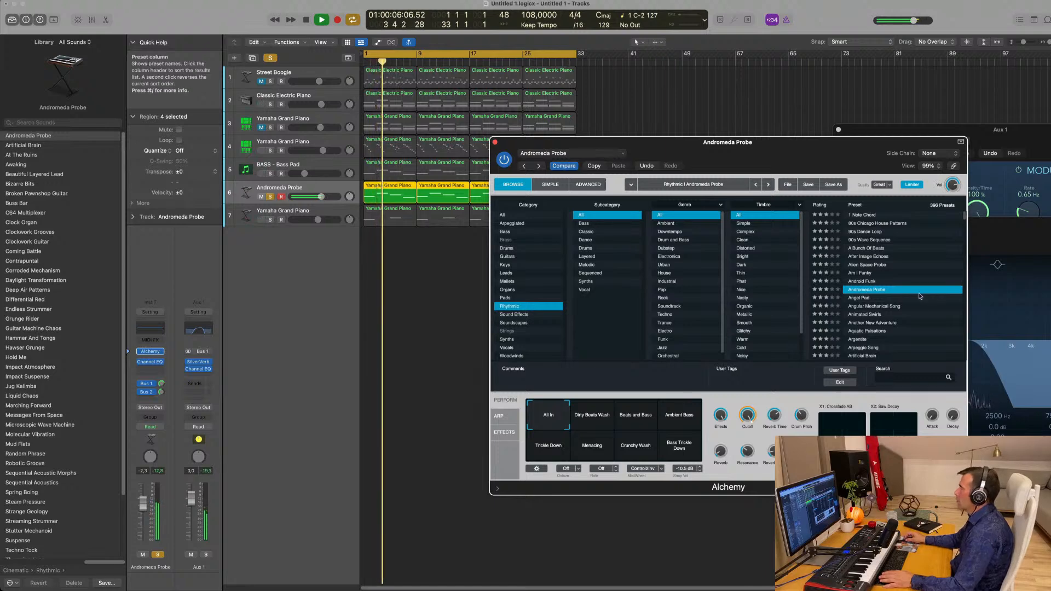
pyautogui.press('Return')
pyautogui.moveTo(886, 159); pyautogui.dragTo(887, 159)
pyautogui.click(271, 196)
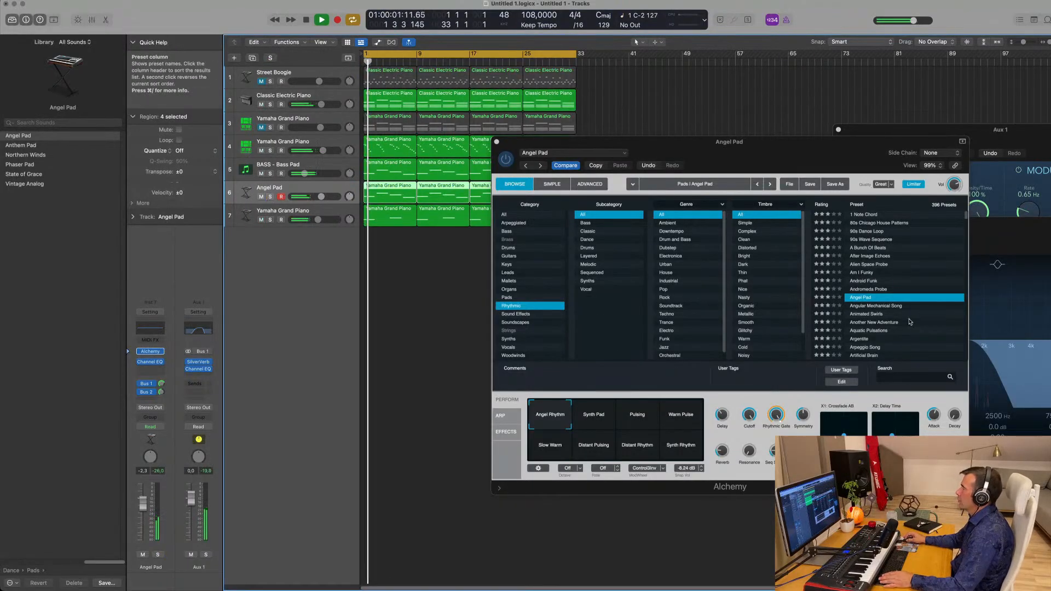
# Try the Animated Swirls preset, load Argentite in Alchemy instead, and raise the track's volume to 1.1 dB.
pyautogui.click(877, 314)
pyautogui.scroll(-3, 883, 296)
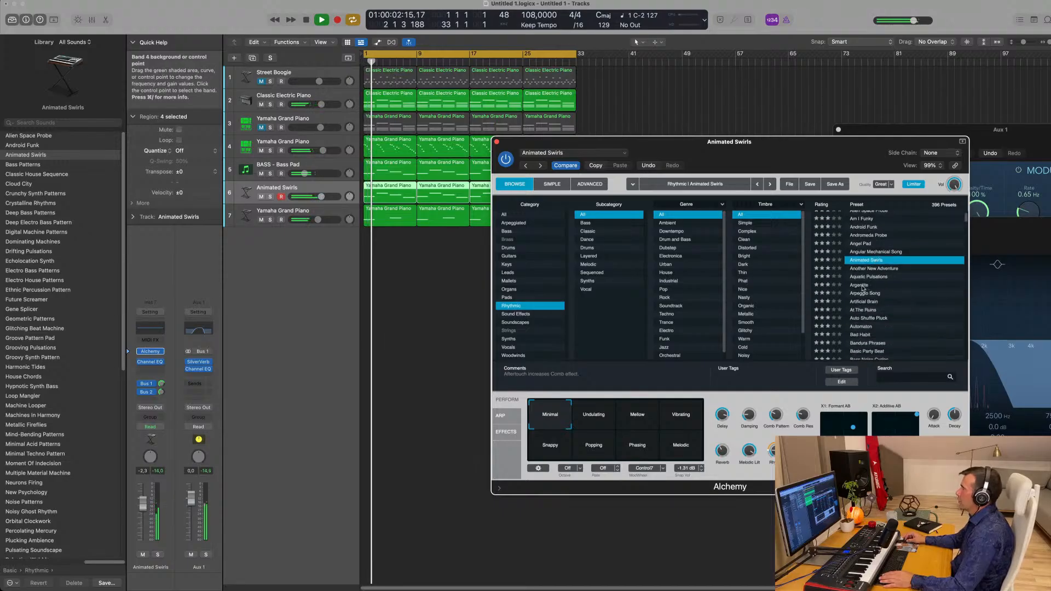
pyautogui.click(894, 287)
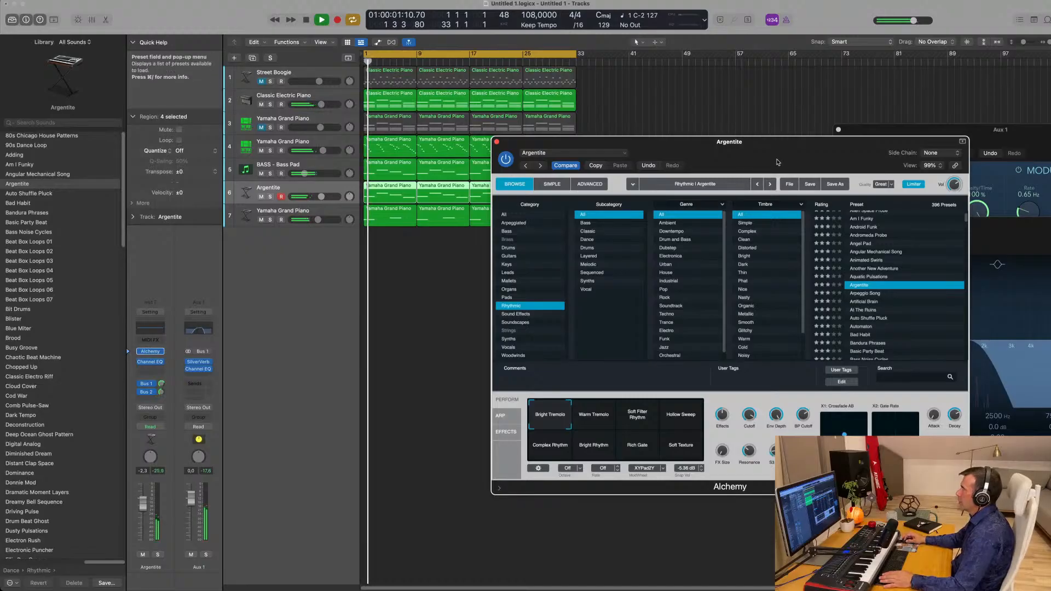
pyautogui.moveTo(792, 142); pyautogui.dragTo(804, 139)
pyautogui.moveTo(143, 504); pyautogui.dragTo(147, 494)
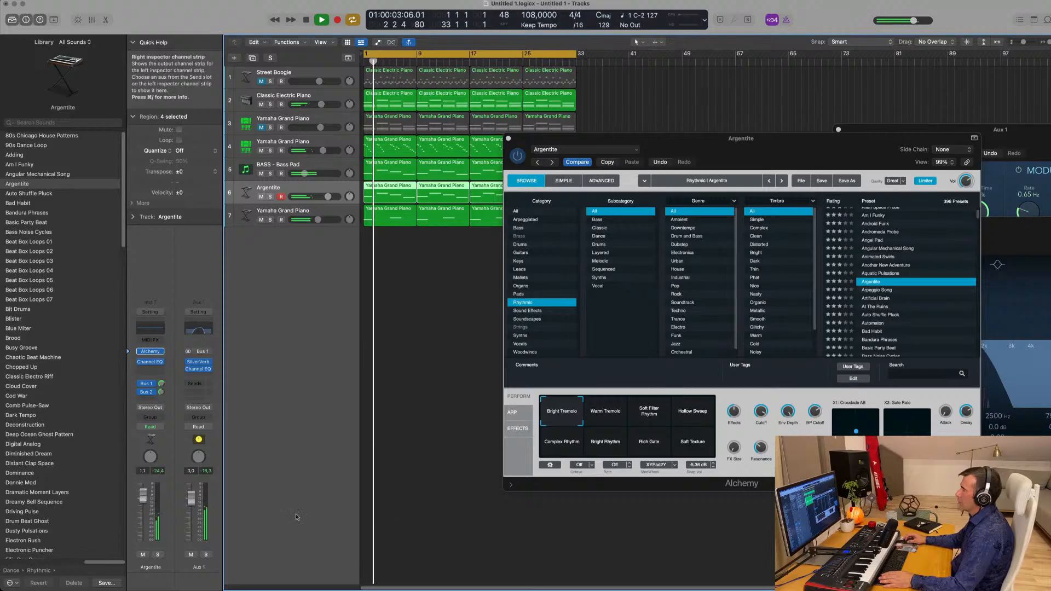
# Audition Argentite's Warm Tremolo, Soft Filter Rhythm, Hollow Sweep and Complex Rhythm snapshots and return to Bright Tremolo.
pyautogui.click(611, 413)
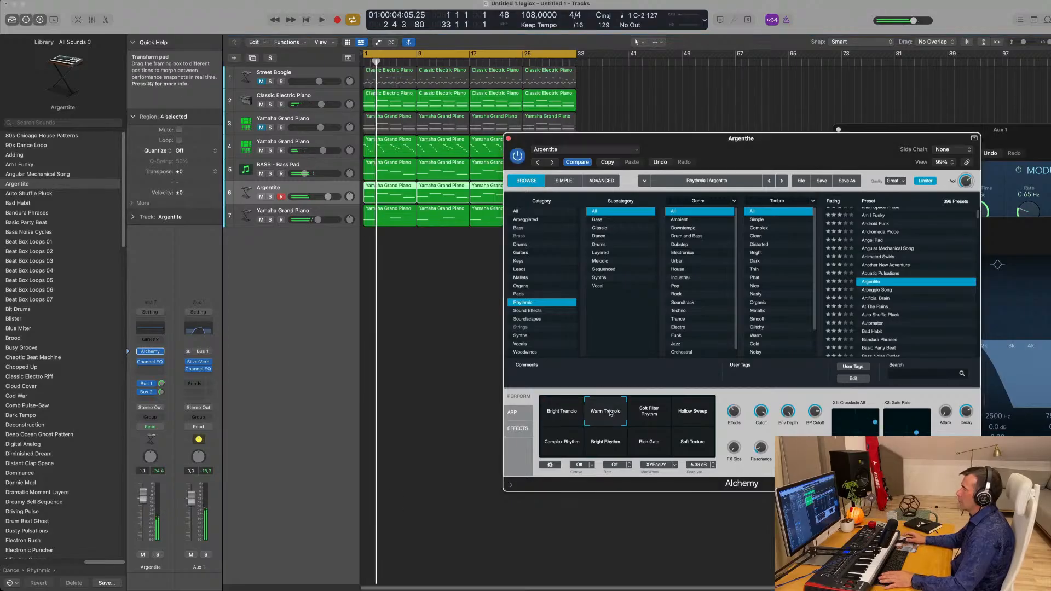
pyautogui.click(652, 415)
pyautogui.click(693, 415)
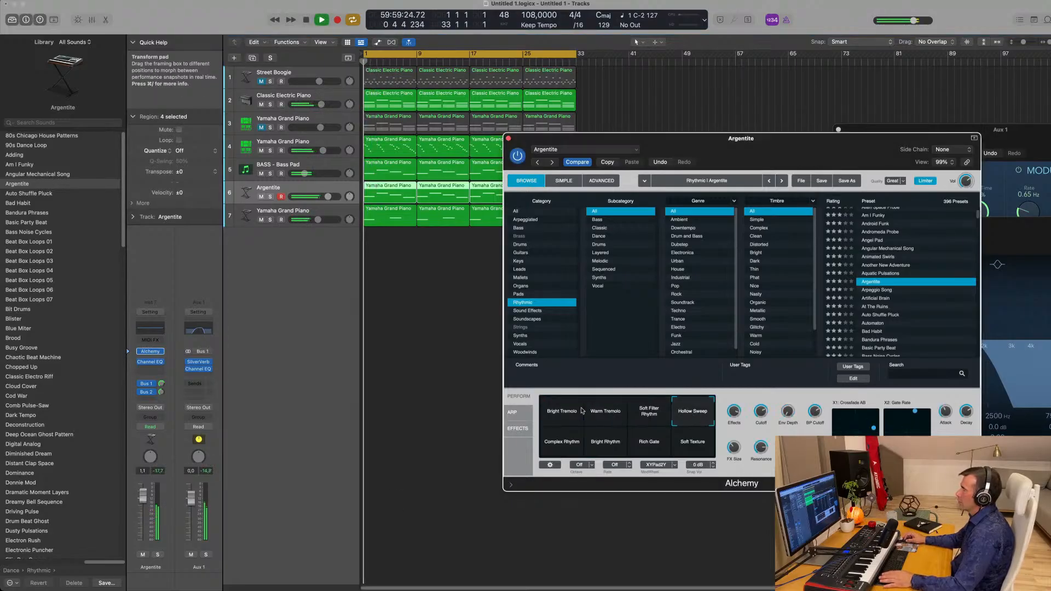
pyautogui.click(554, 416)
pyautogui.click(556, 445)
pyautogui.press('space')
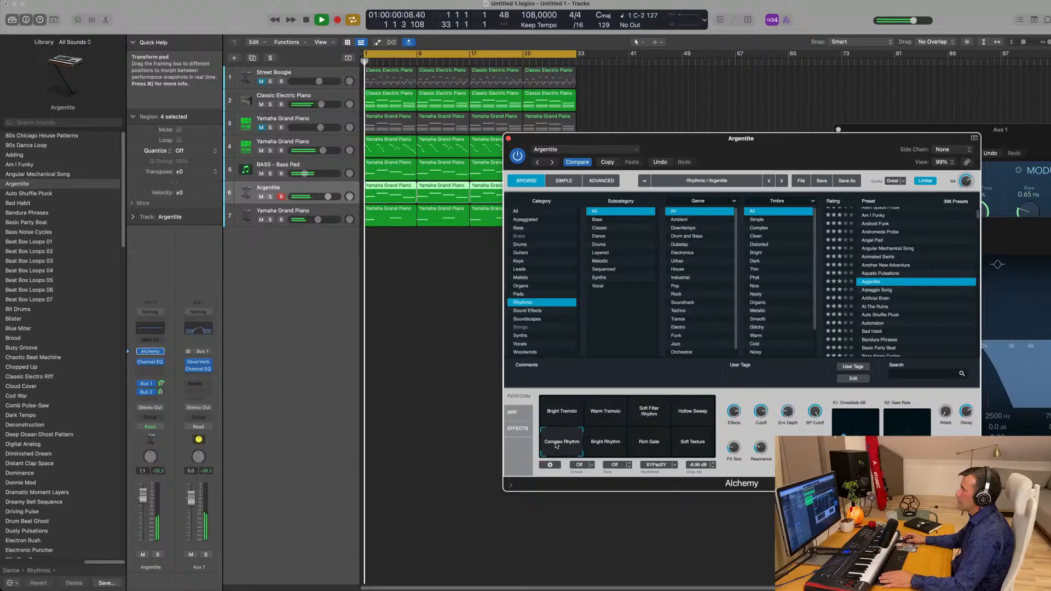
pyautogui.click(561, 416)
pyautogui.press('space')
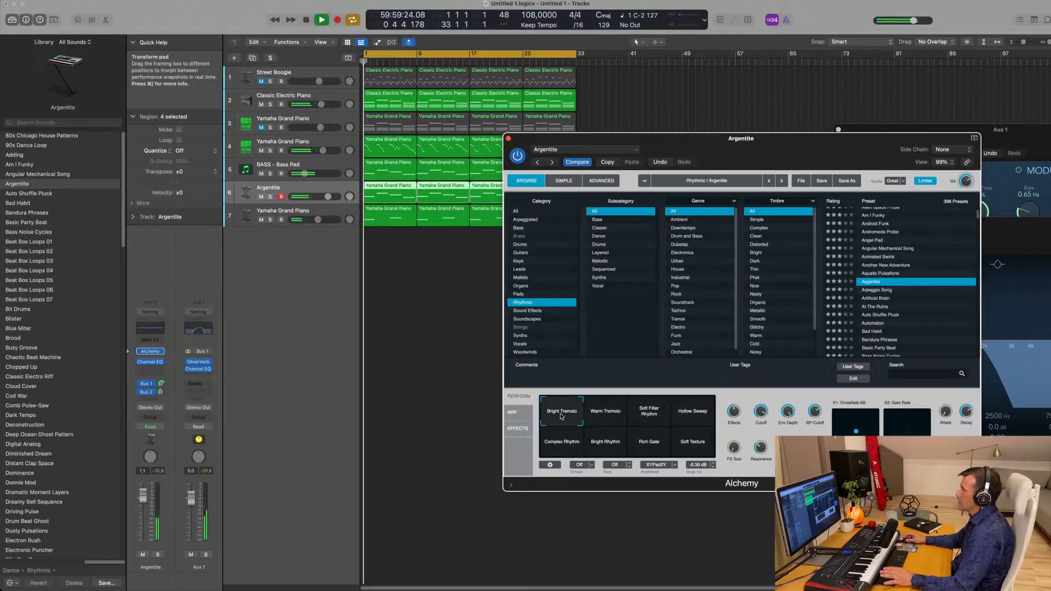
# Set the Argentite track's volume to 1.2 dB and close its Alchemy window.
pyautogui.moveTo(144, 497); pyautogui.dragTo(143, 496)
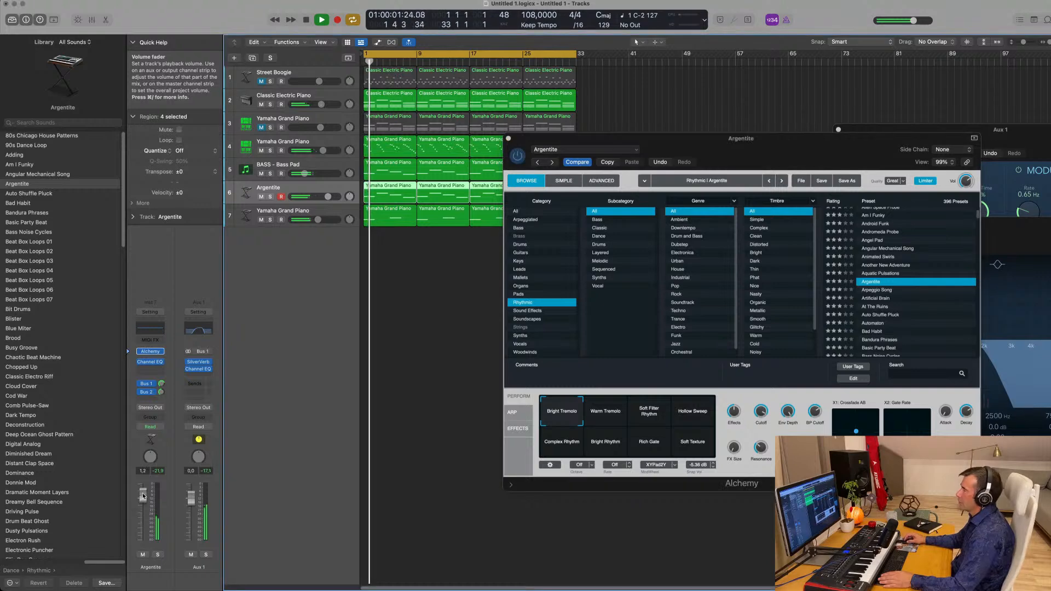
pyautogui.moveTo(760, 140); pyautogui.dragTo(618, 251)
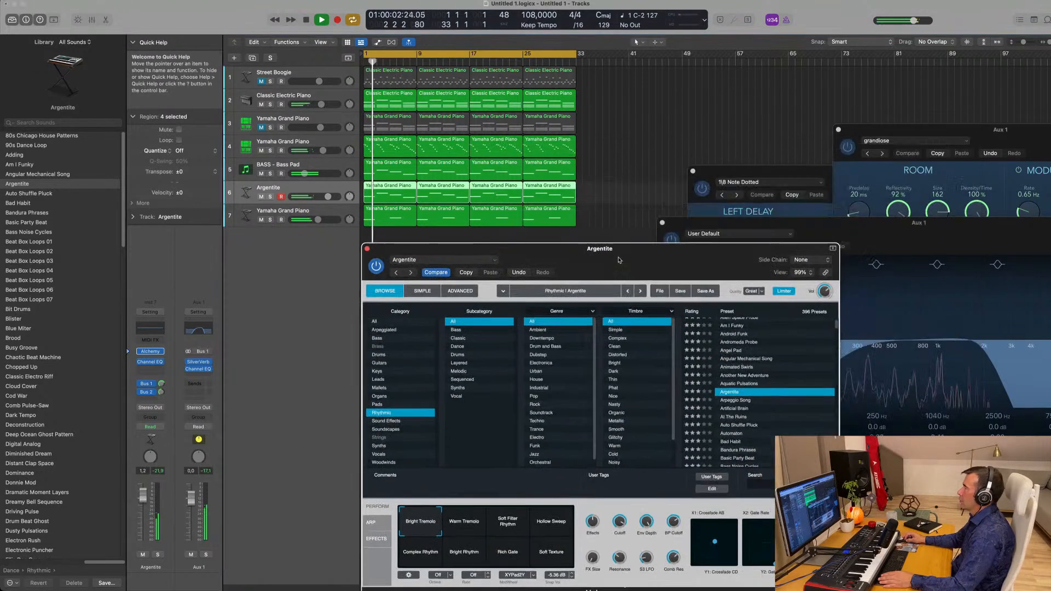
pyautogui.click(368, 249)
# Check the Argentite track in solo during playback and turn the solo off again.
pyautogui.keyDown('ctrl'); pyautogui.keyDown('alt'); pyautogui.click(477, 342); pyautogui.keyUp('alt'); pyautogui.keyUp('ctrl')
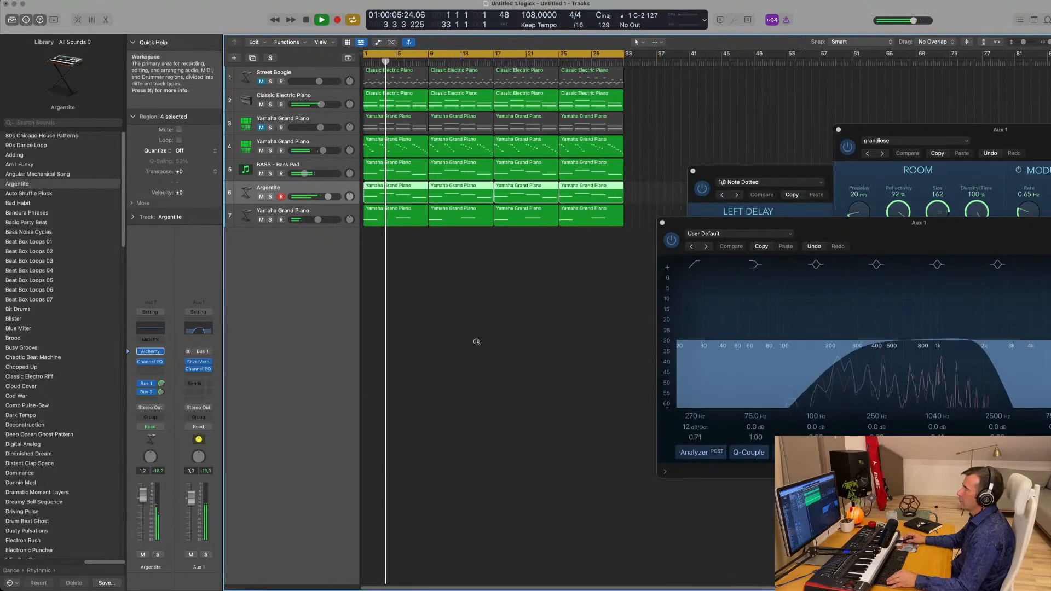
pyautogui.keyDown('ctrl'); pyautogui.keyDown('alt'); pyautogui.click(477, 341); pyautogui.keyUp('alt'); pyautogui.keyUp('ctrl')
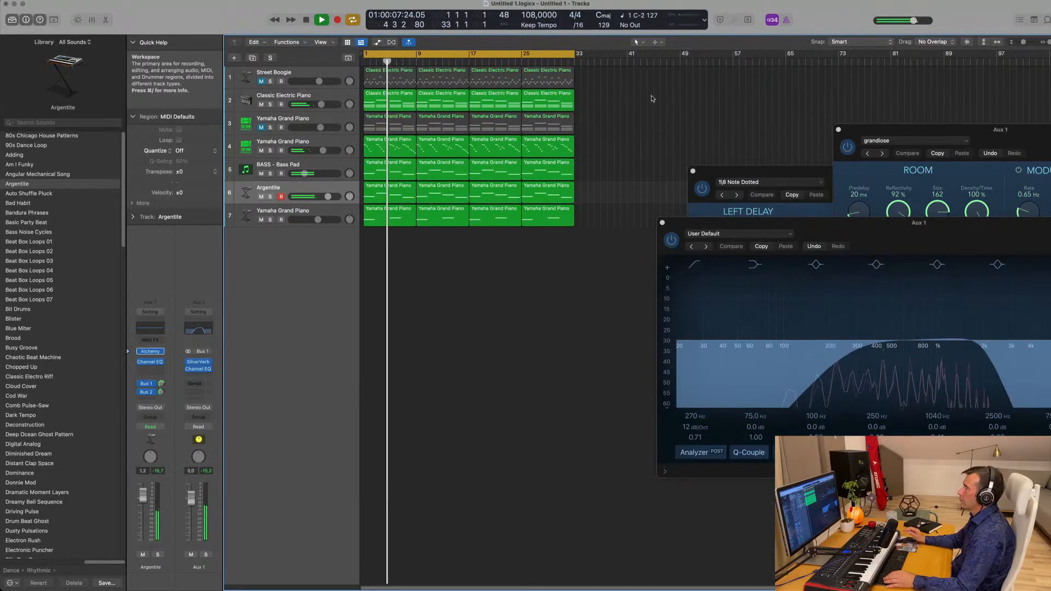
pyautogui.scroll(1, 652, 143)
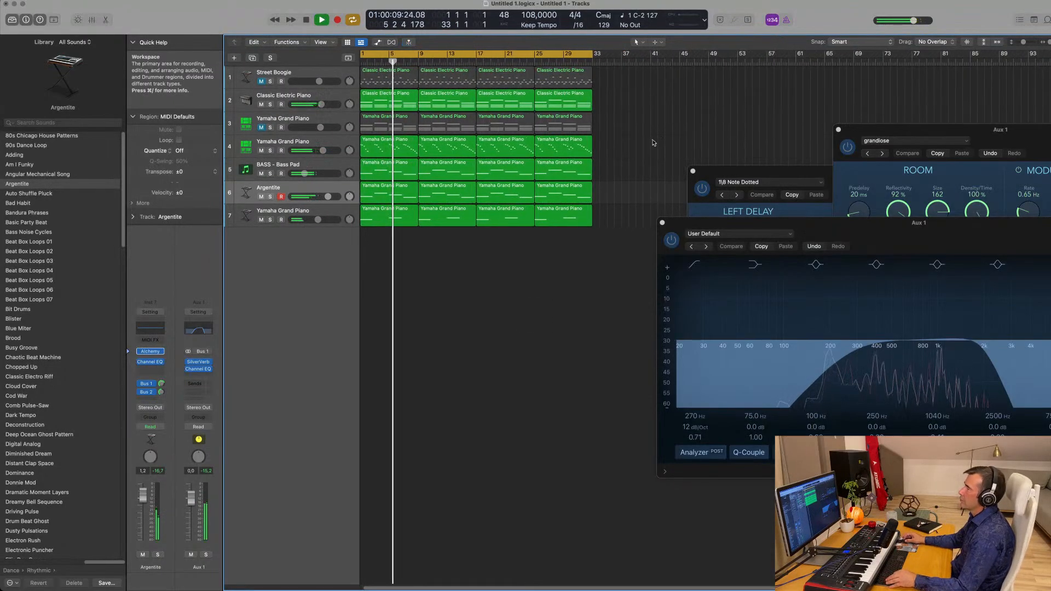
pyautogui.scroll(-2, 654, 143)
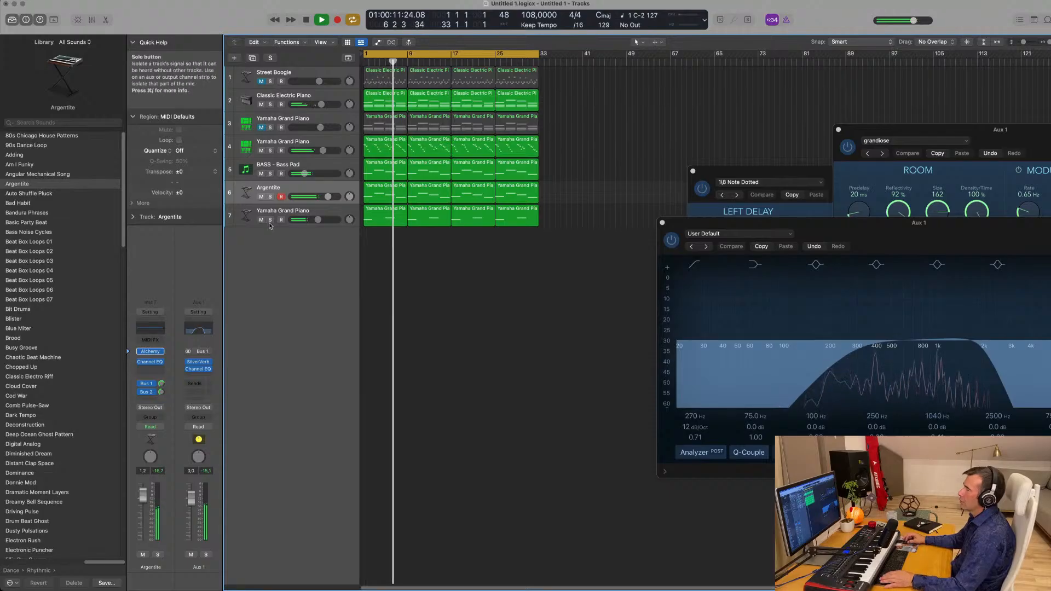
pyautogui.click(269, 197)
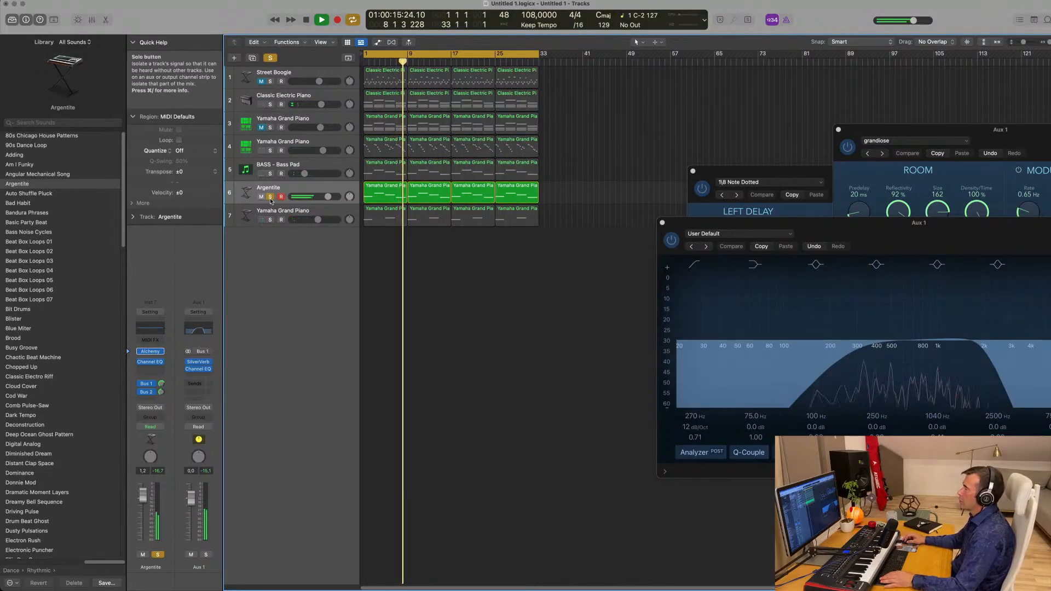
pyautogui.click(270, 197)
# Mute the Classic Electric Piano track on track 2 while replaying the arrangement from the start.
pyautogui.press('Return')
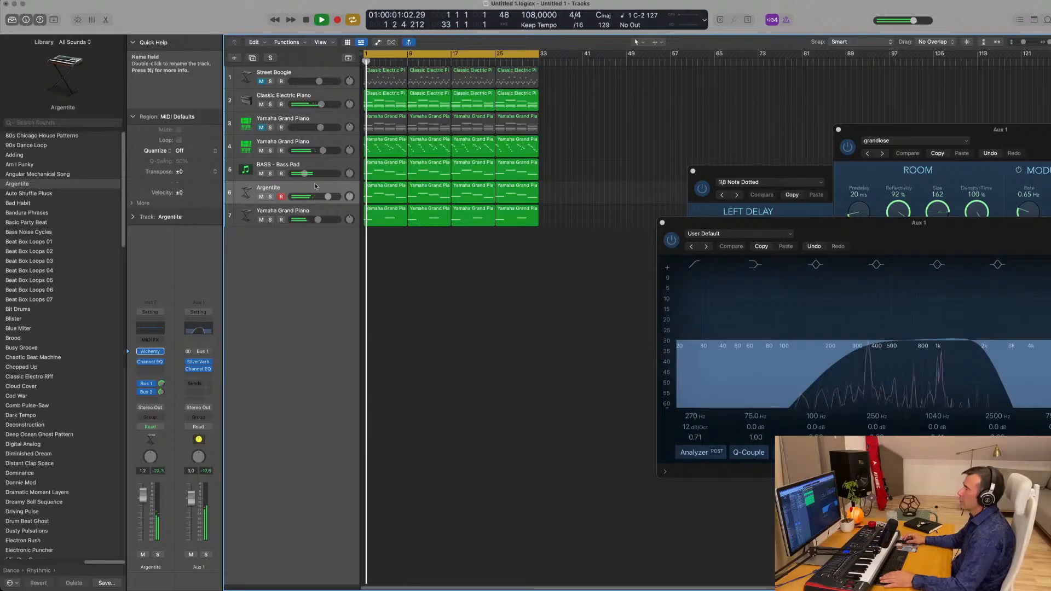
pyautogui.click(261, 104)
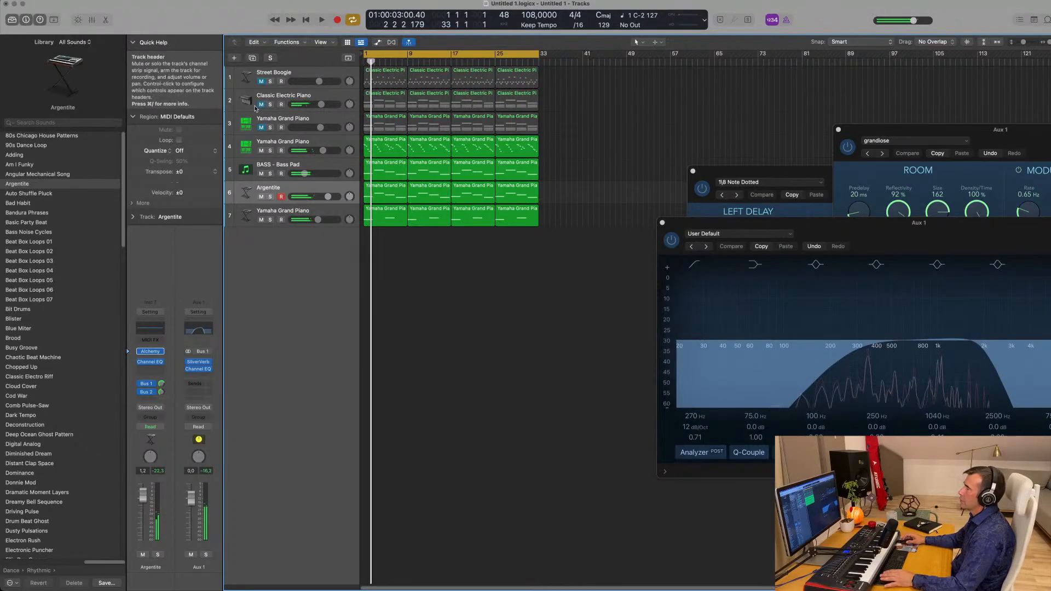
pyautogui.press('Return')
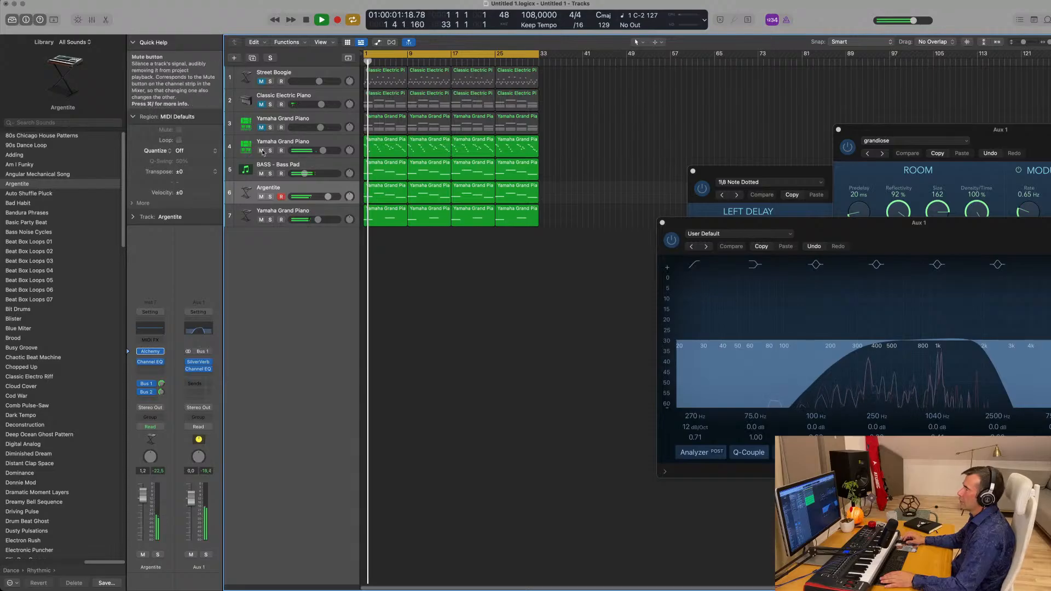
# Duplicate the Yamaha Grand Piano track 7 and the Argentite track as new empty tracks with the same settings.
pyautogui.click(331, 214)
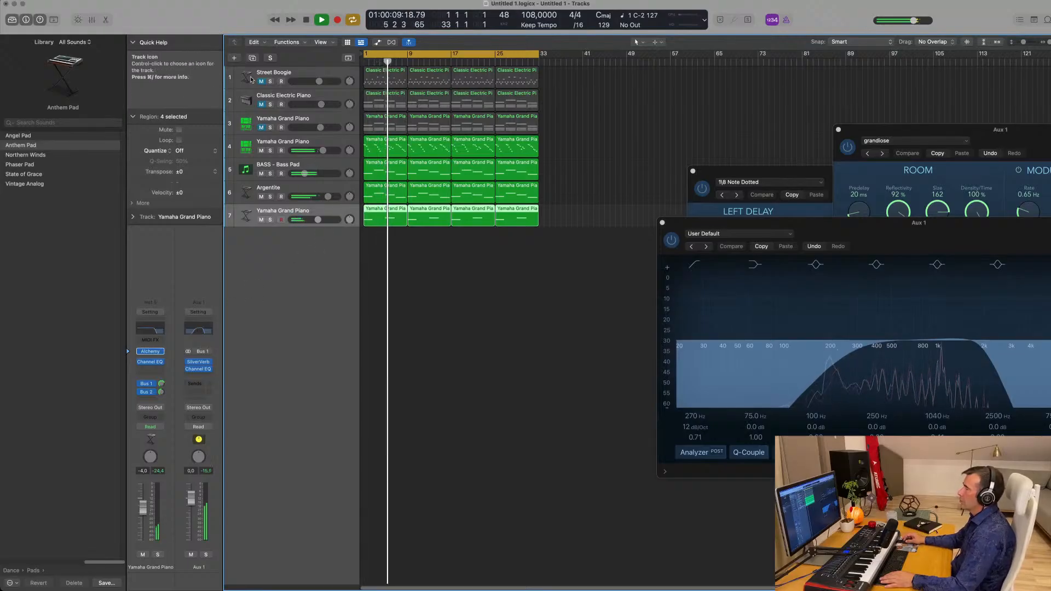
pyautogui.press('super+d')
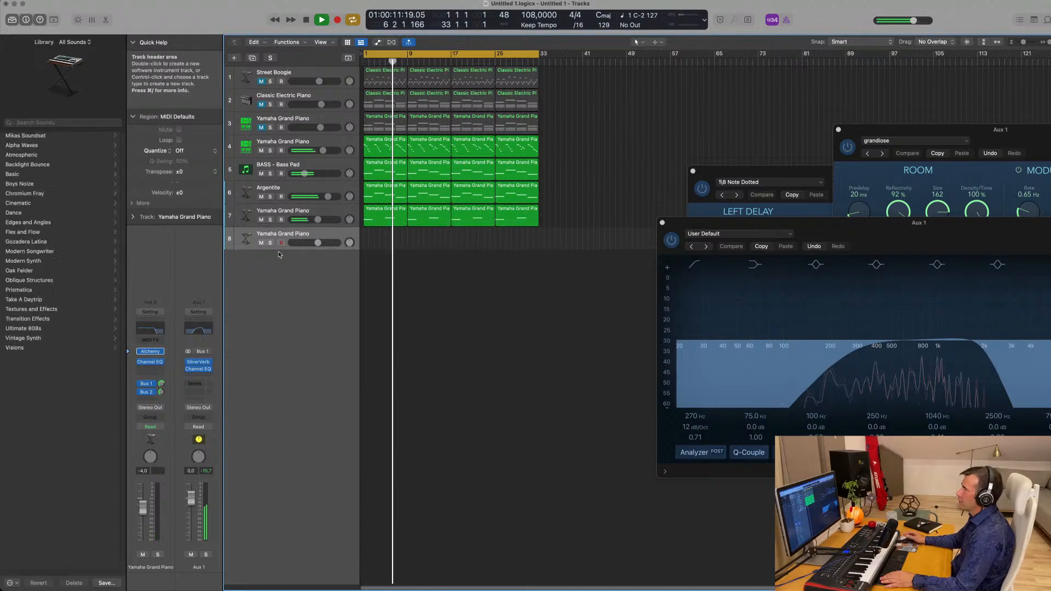
pyautogui.click(307, 189)
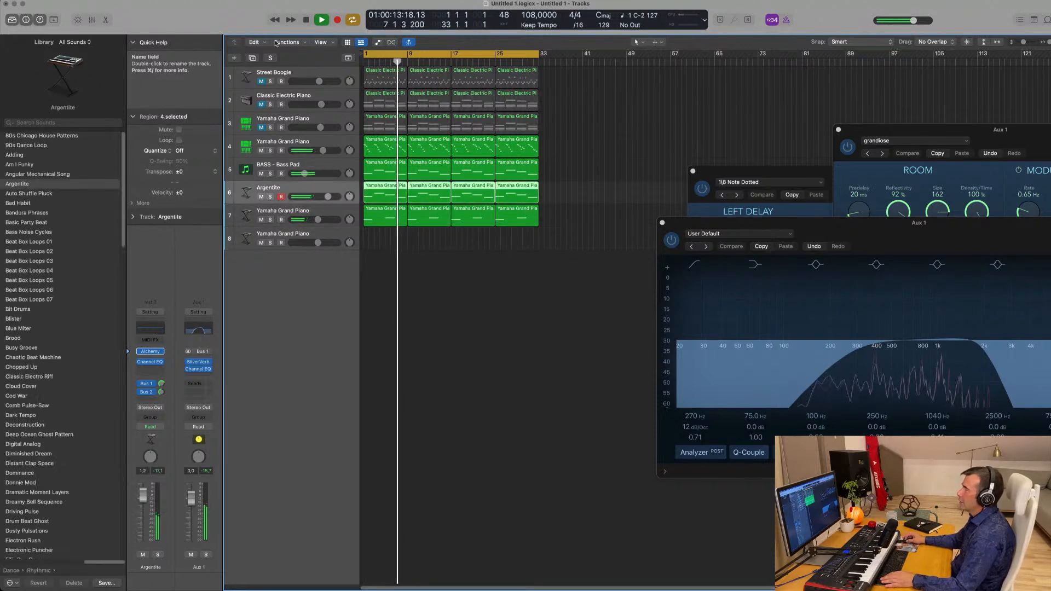
pyautogui.click(252, 58)
# Copy the first Argentite region to the start of the duplicated Argentite track and repeat it three times to bar 33.
pyautogui.moveTo(383, 191); pyautogui.dragTo(386, 217)
pyautogui.press('super+r')
pyautogui.press('super+r')
pyautogui.press('super+r')
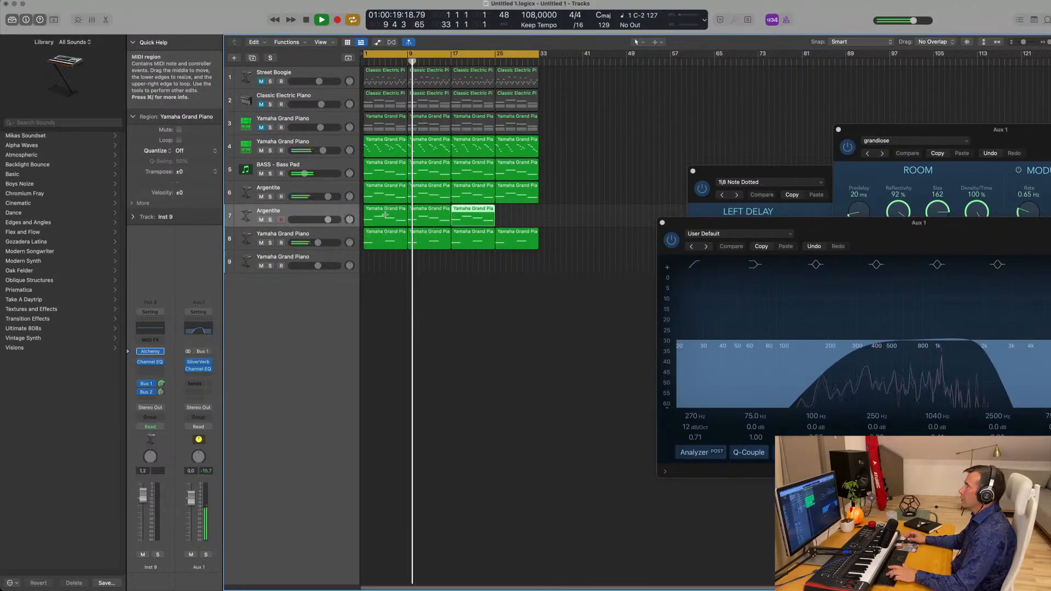
# Replay the arrangement from the start, open Alchemy on the duplicated Argentite track 7 and browse its Rhythmic presets.
pyautogui.click(351, 216)
pyautogui.press('Return')
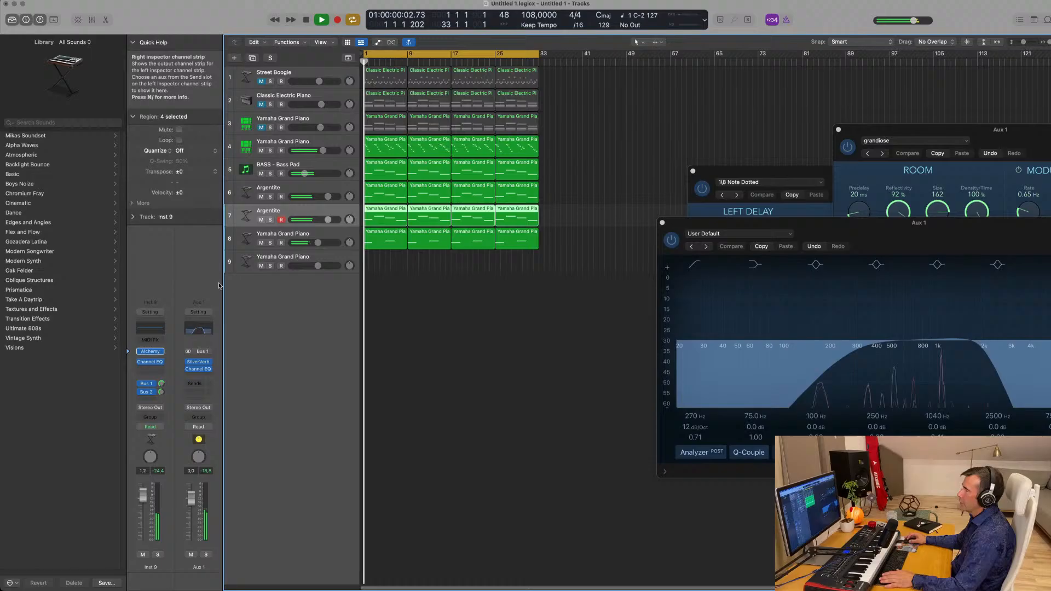
pyautogui.click(151, 351)
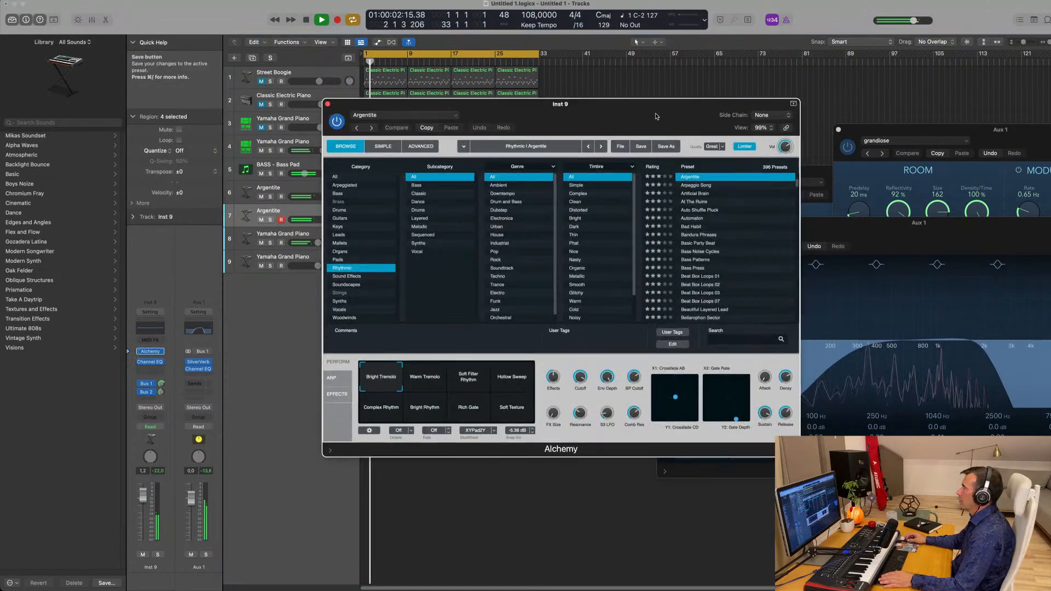
pyautogui.press('space')
pyautogui.press('space')
pyautogui.scroll(-10, 736, 250)
pyautogui.scroll(10, 736, 249)
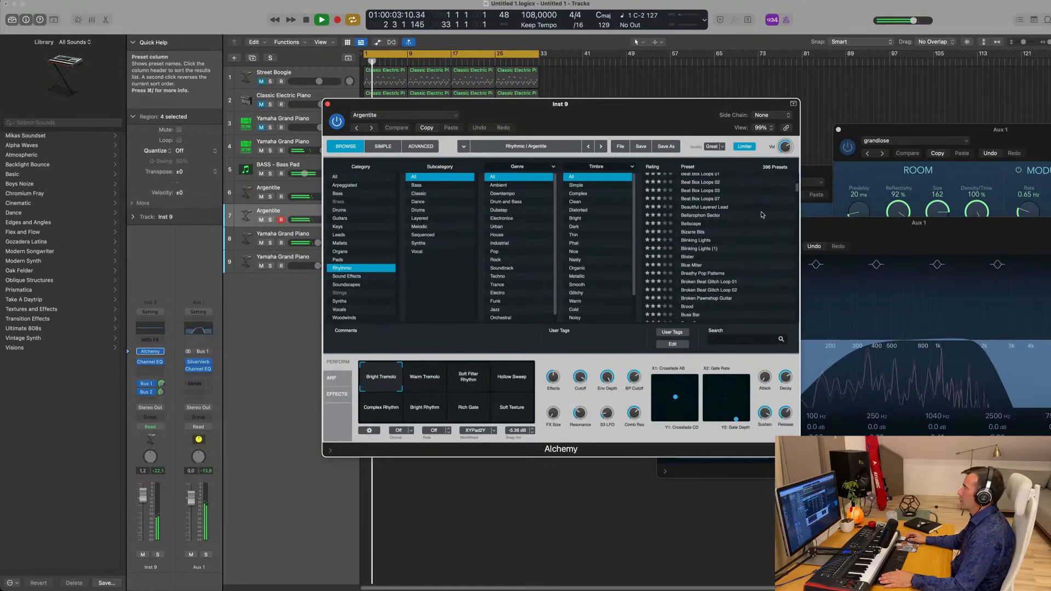
pyautogui.scroll(3, 762, 214)
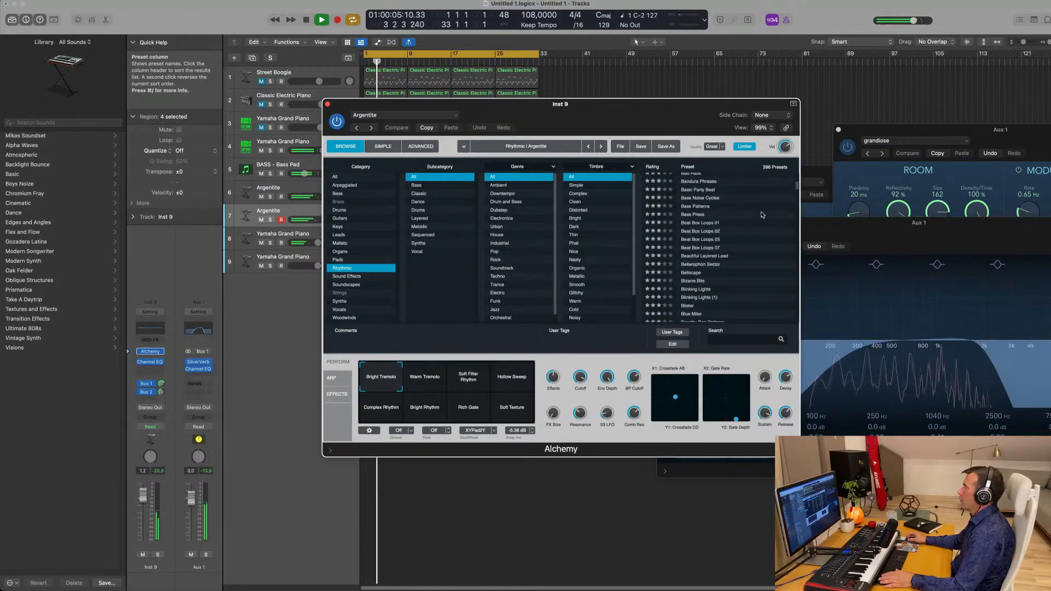
pyautogui.scroll(4, 762, 214)
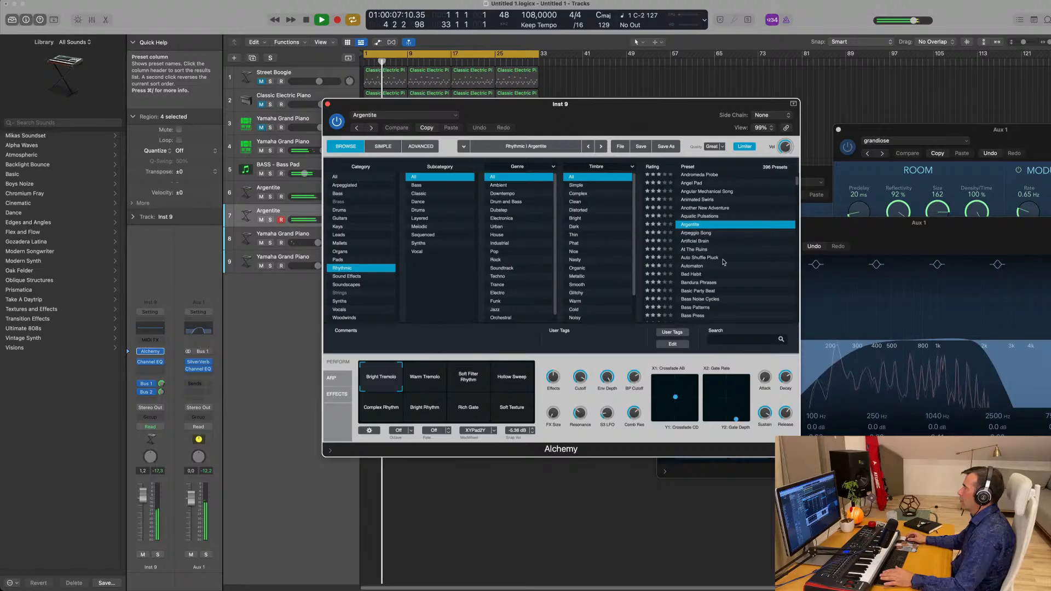
# Load the Bad Habit preset in Alchemy, move the plug-in window clear of the tracks and replay from the start.
pyautogui.click(698, 273)
pyautogui.moveTo(621, 114); pyautogui.dragTo(820, 94)
pyautogui.press('space')
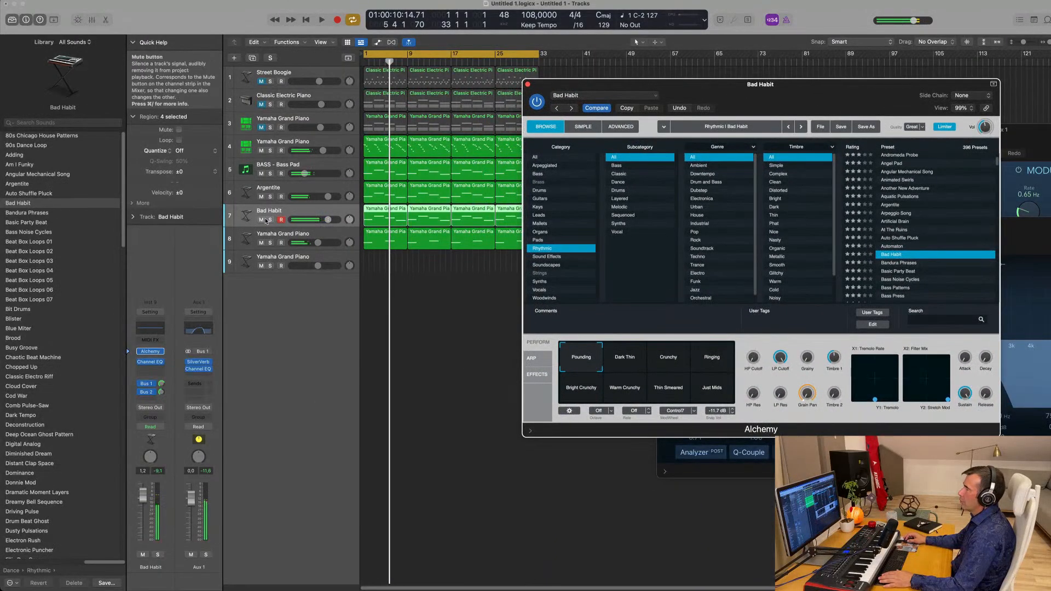
pyautogui.press('space')
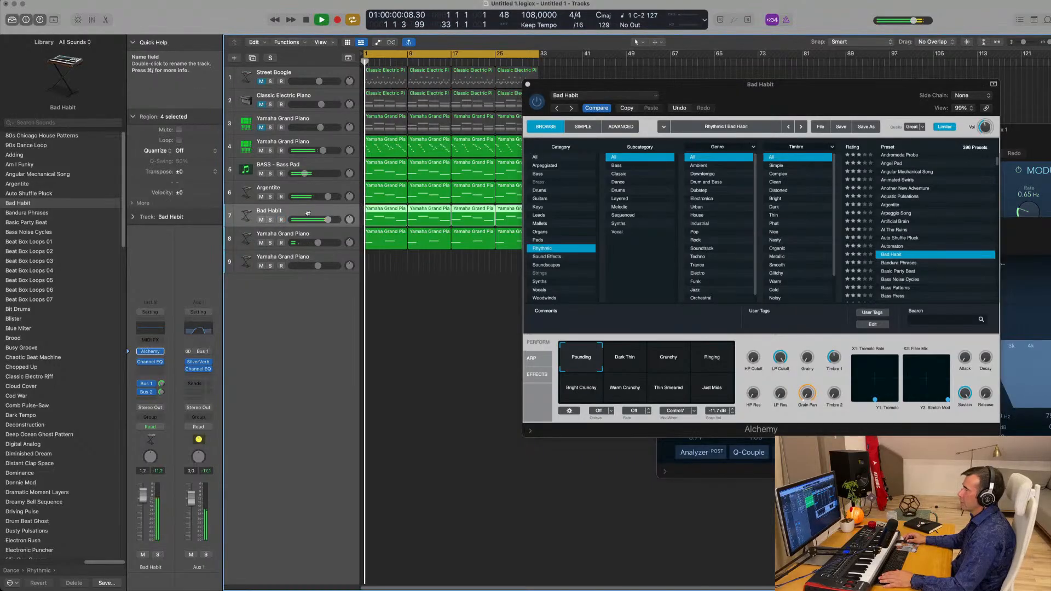
# Solo track 7 to turn down its Bus 1 and Bus 2 sends, choose the Dark Thin variation and turn the solo off.
pyautogui.click(270, 220)
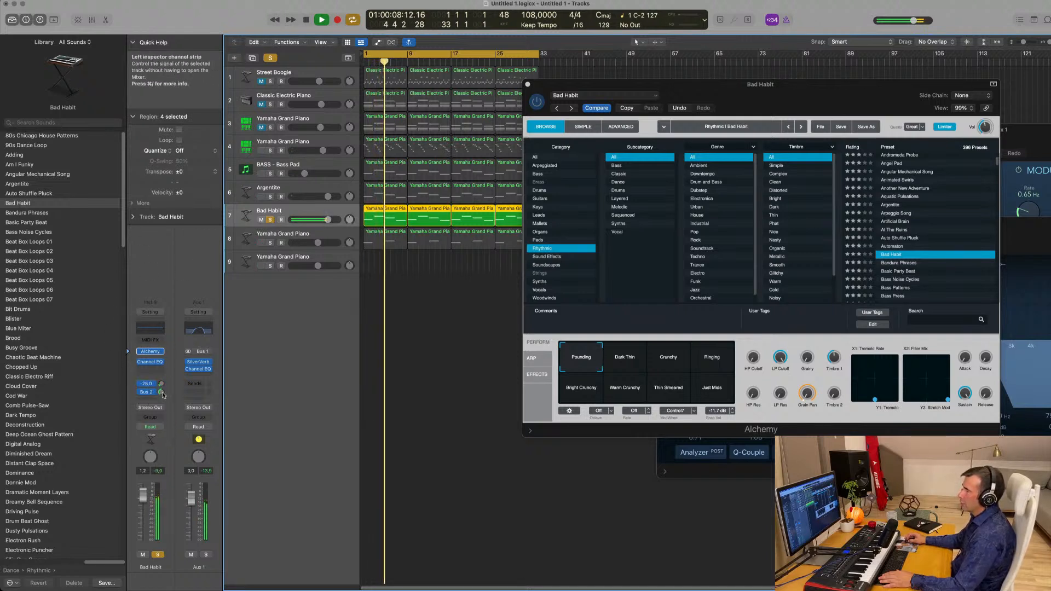
pyautogui.moveTo(160, 394); pyautogui.dragTo(160, 410)
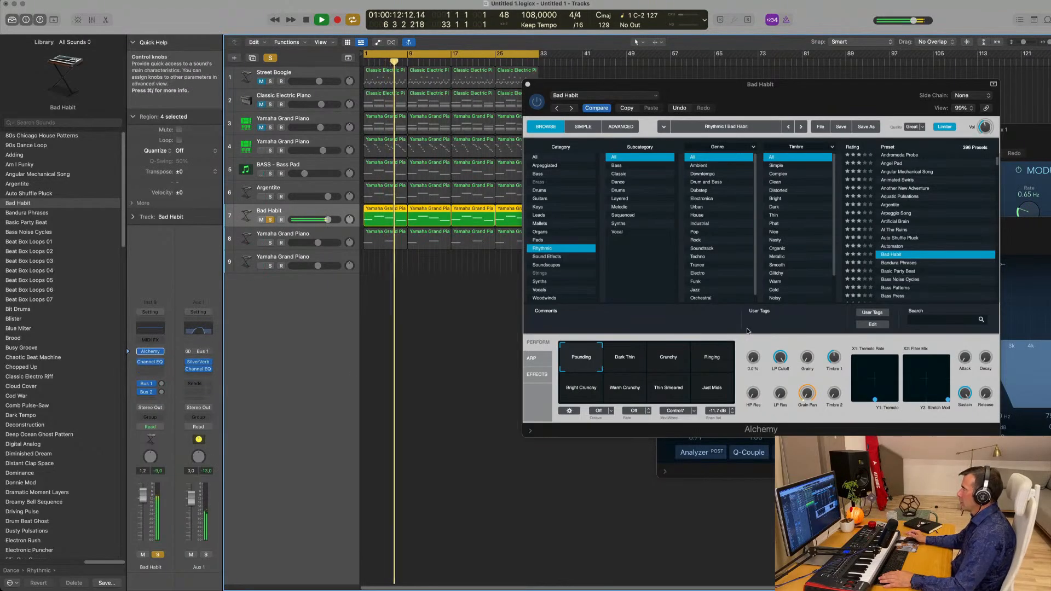
pyautogui.click(630, 364)
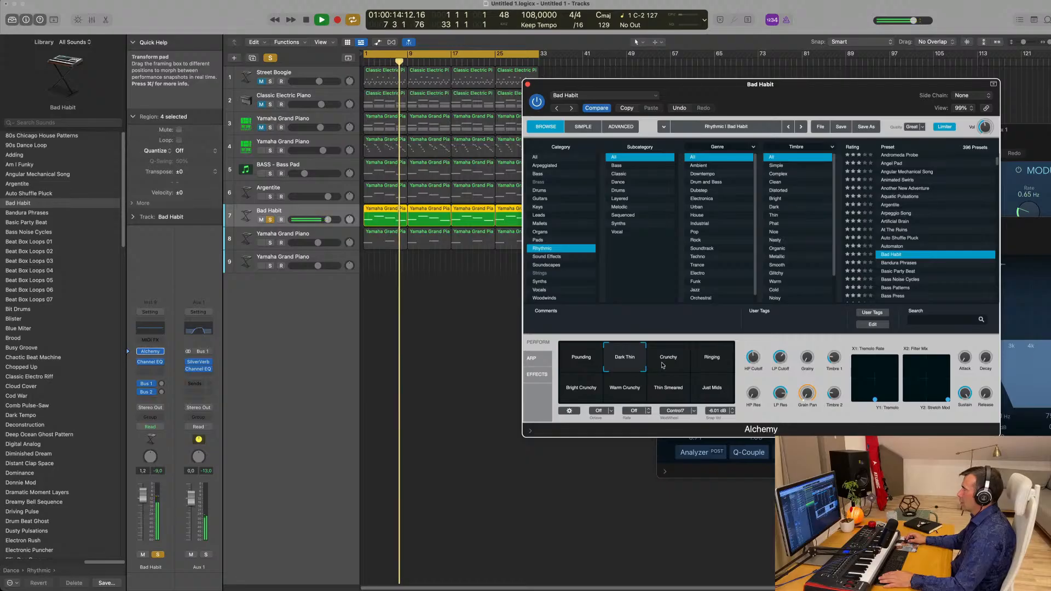
pyautogui.click(270, 220)
# Replay the arrangement from the start and lower the Bad Habit track's volume to -5.3 dB.
pyautogui.press('space')
pyautogui.press('space')
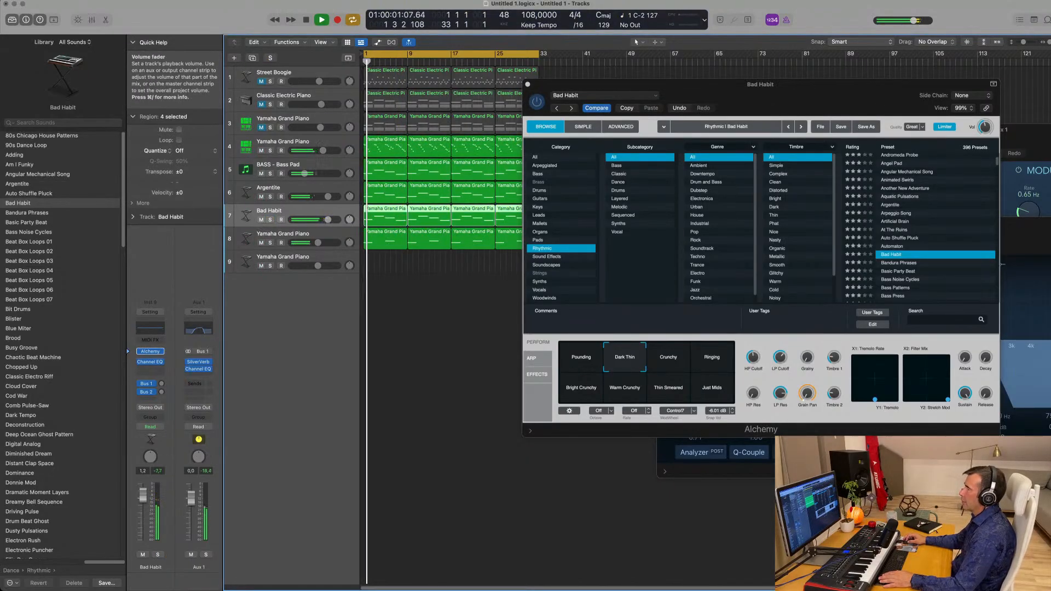
pyautogui.moveTo(327, 220); pyautogui.dragTo(304, 225)
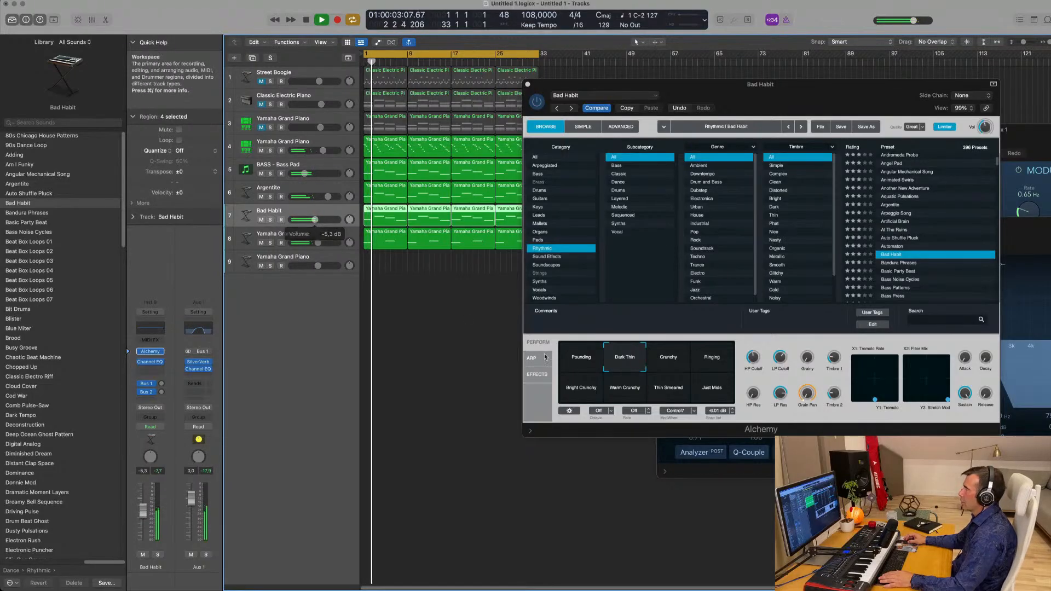
# Audition Bad Habit's Crunchy, Ringing, Bright Crunchy, Warm Crunchy and Thin Smeared variations and return to Dark Thin.
pyautogui.click(676, 365)
pyautogui.click(713, 365)
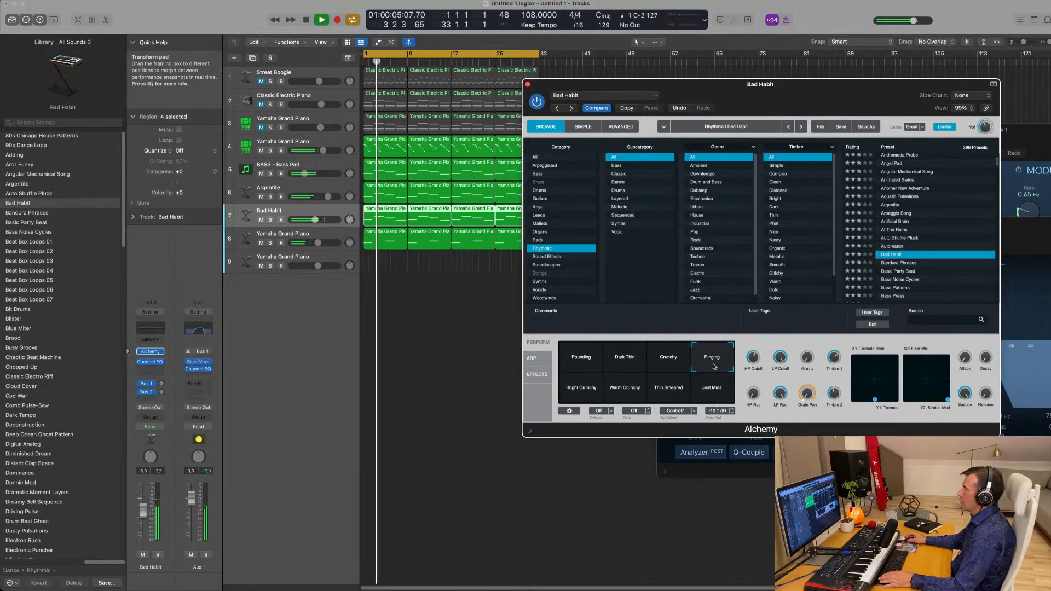
pyautogui.click(586, 391)
pyautogui.click(628, 391)
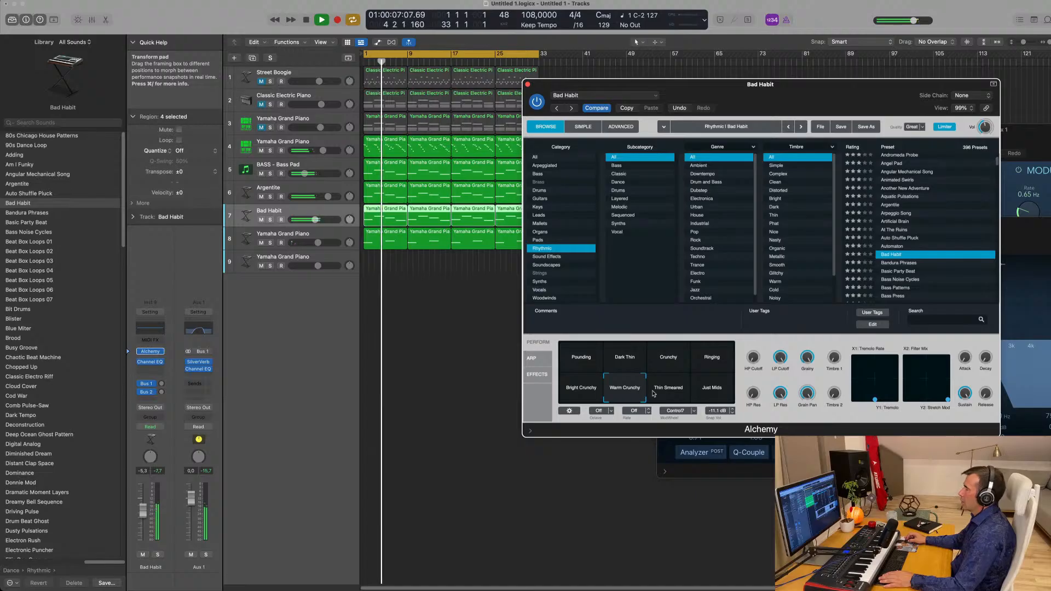
pyautogui.click(654, 392)
pyautogui.click(633, 367)
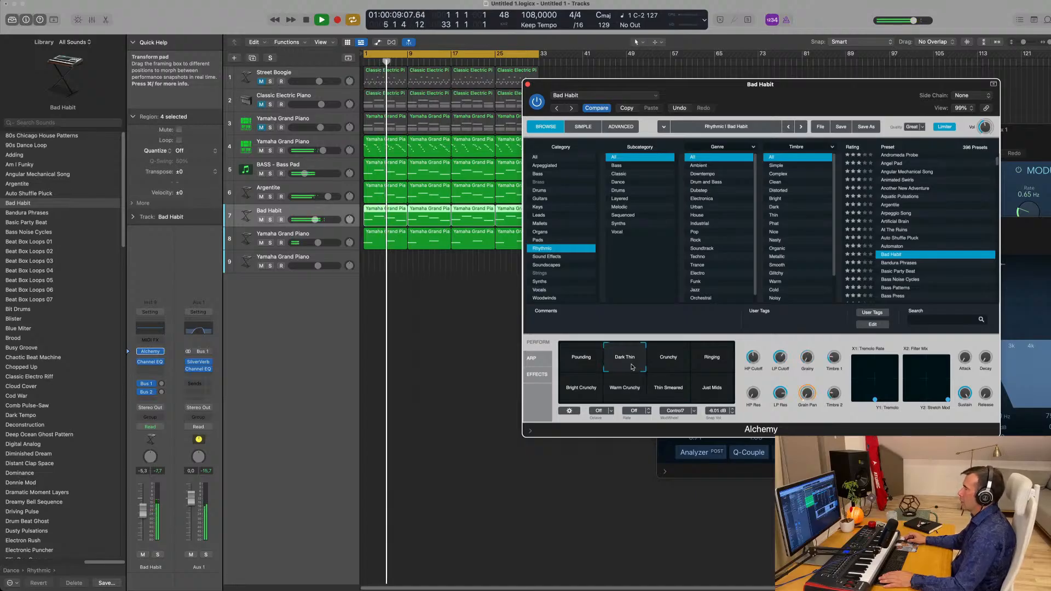
# Try the Bandura Phrases preset on track 7 and replace it with Basic Party Beat.
pyautogui.click(901, 263)
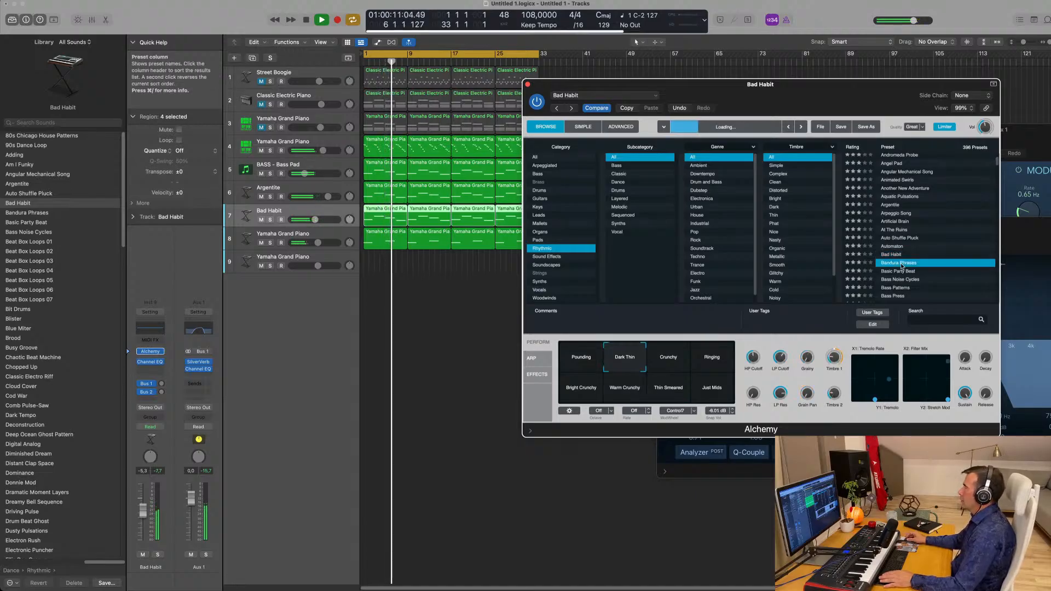
pyautogui.click(911, 271)
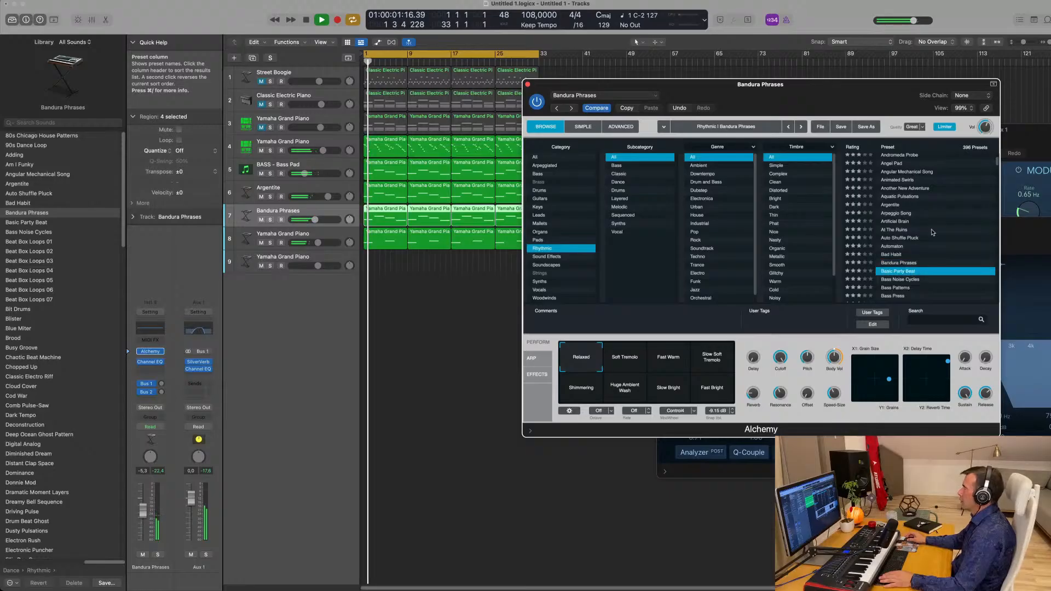
pyautogui.scroll(-3, 925, 247)
# Raise the Basic Party Beat track's volume to -2.3 dB while replaying from the start.
pyautogui.press('space')
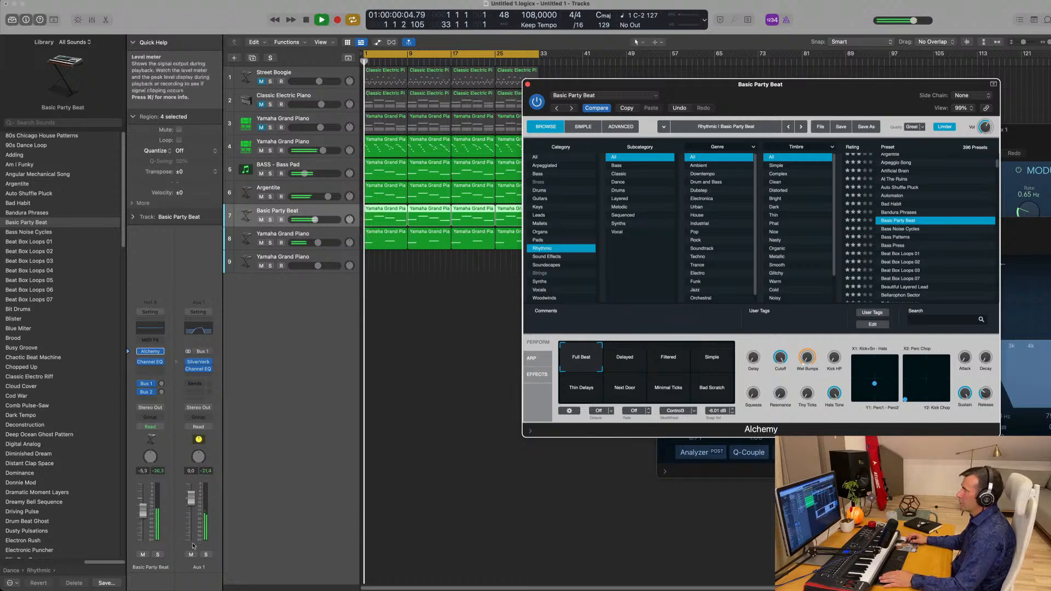
pyautogui.moveTo(143, 511); pyautogui.dragTo(143, 508)
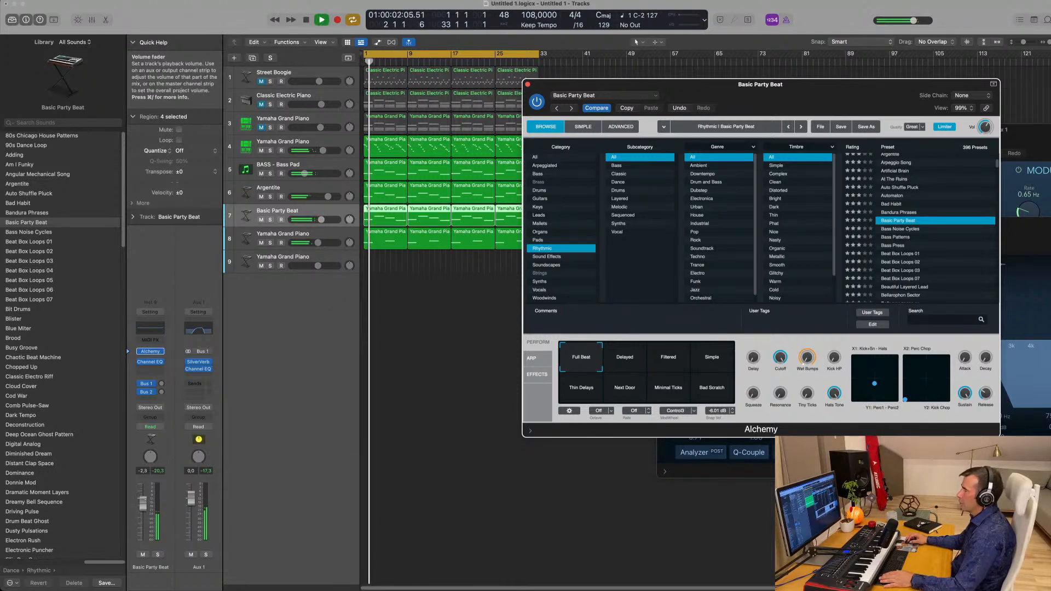
pyautogui.click(144, 503)
# Audition the other Basic Party Beat variations, from Delayed to Bad Scratch, during playback and return to Full Beat.
pyautogui.click(620, 359)
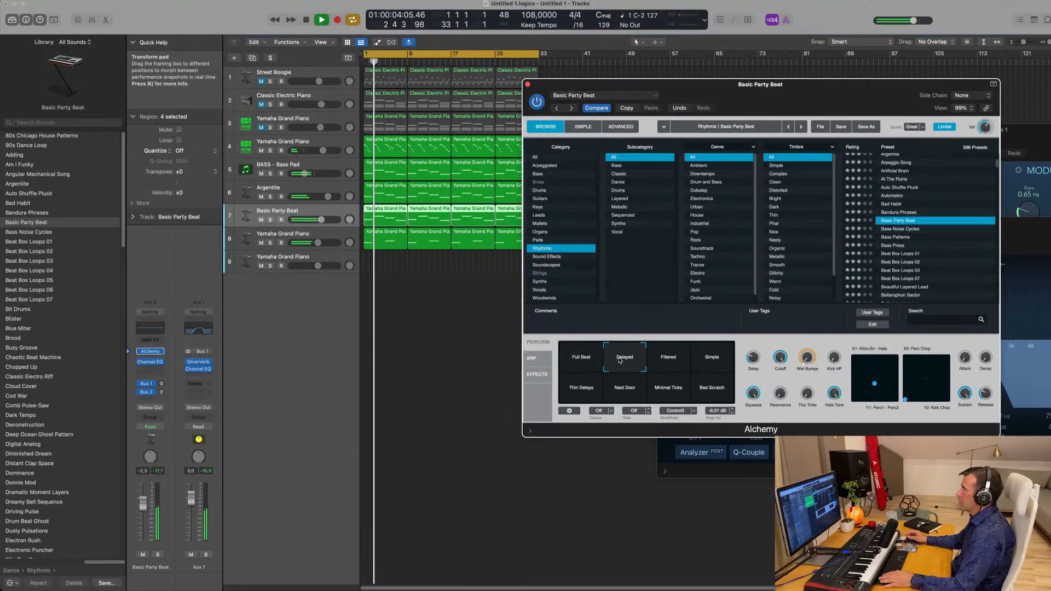
pyautogui.click(679, 361)
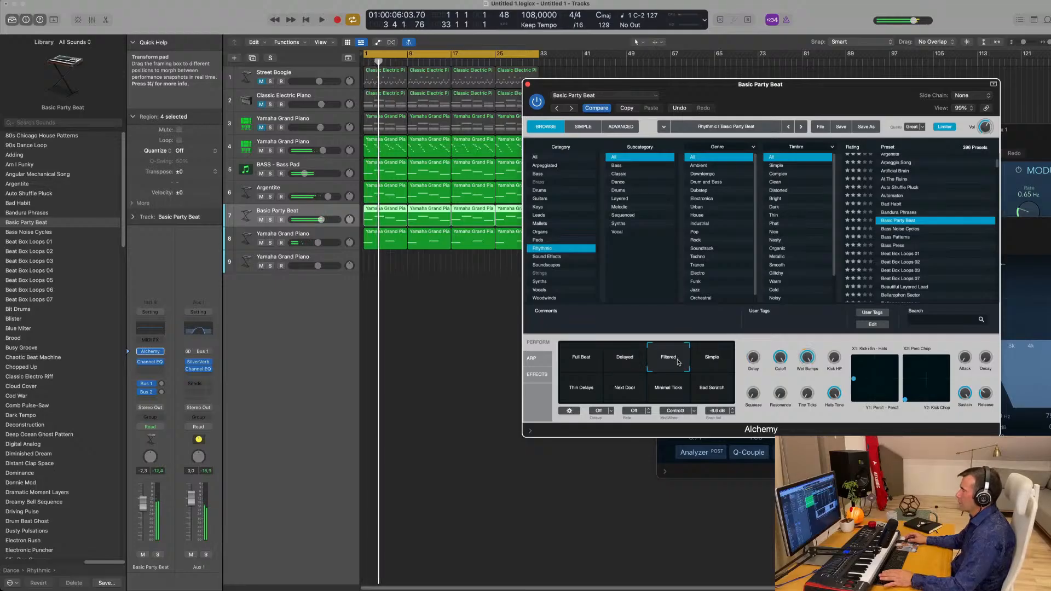
pyautogui.click(716, 360)
pyautogui.click(592, 388)
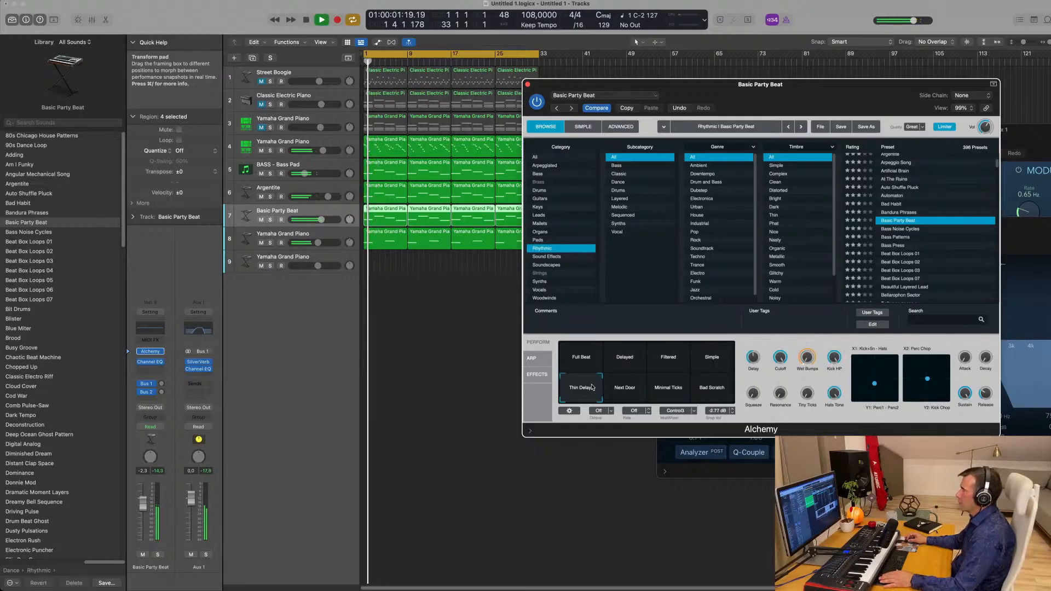
pyautogui.click(629, 394)
pyautogui.press('space')
pyautogui.click(670, 392)
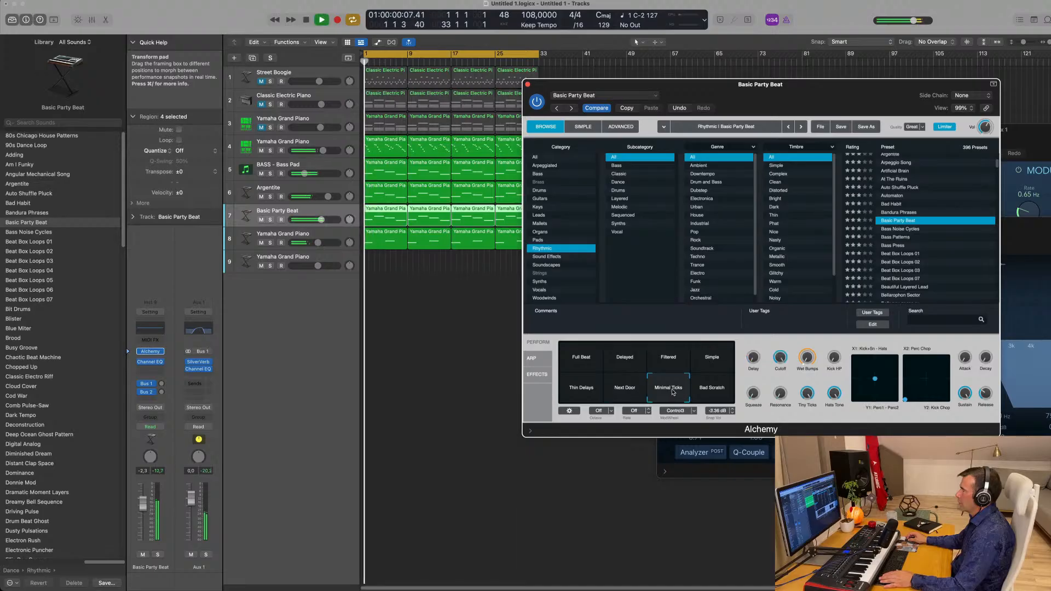
pyautogui.click(712, 391)
pyautogui.click(576, 358)
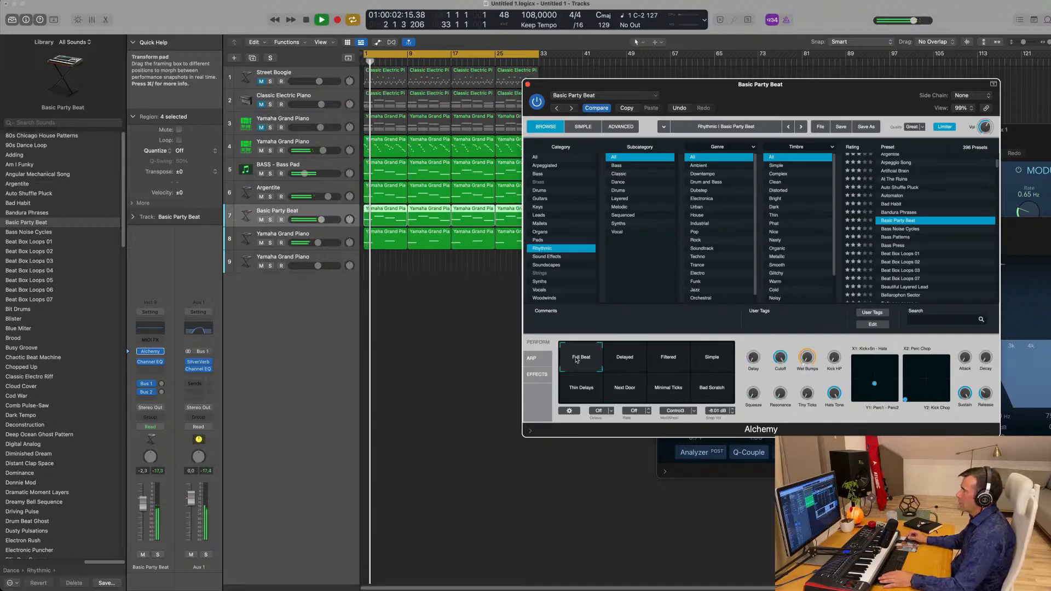
# Check the Basic Party Beat track in solo during playback and turn the solo off again.
pyautogui.moveTo(836, 98); pyautogui.dragTo(820, 99)
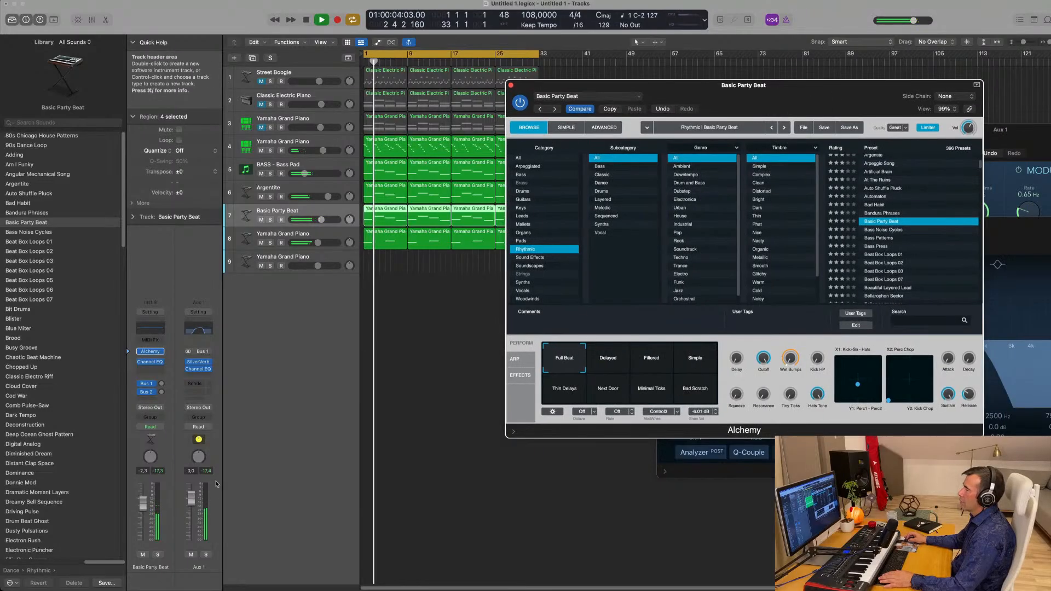
pyautogui.click(159, 555)
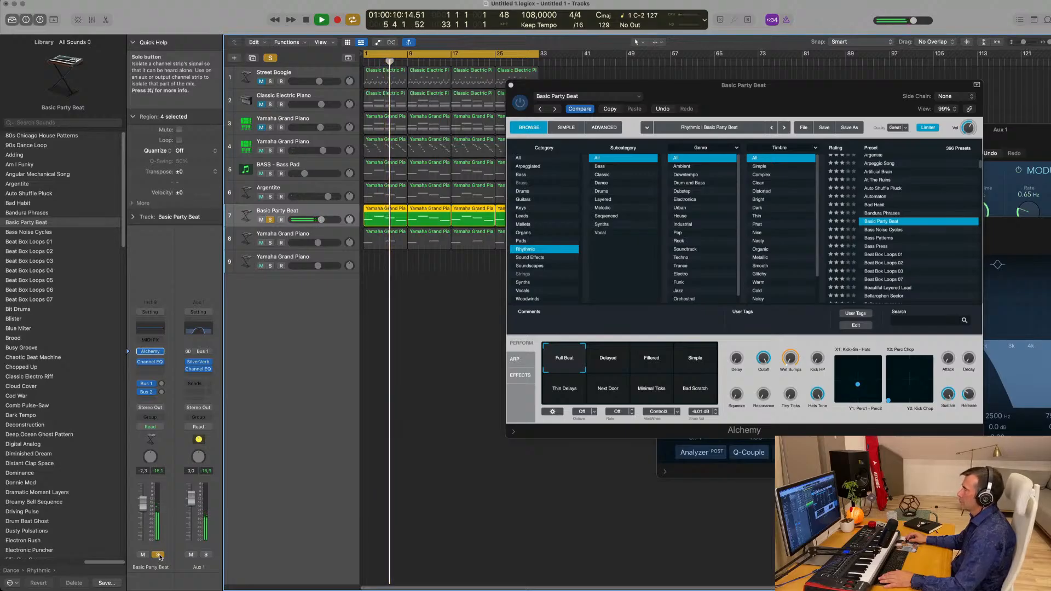
pyautogui.click(158, 554)
# Audition the Beat Box Loops 01, Beautiful Layered Lead, Bellarophon Sector and Bizarre Bits presets on track 7.
pyautogui.scroll(-1, 842, 253)
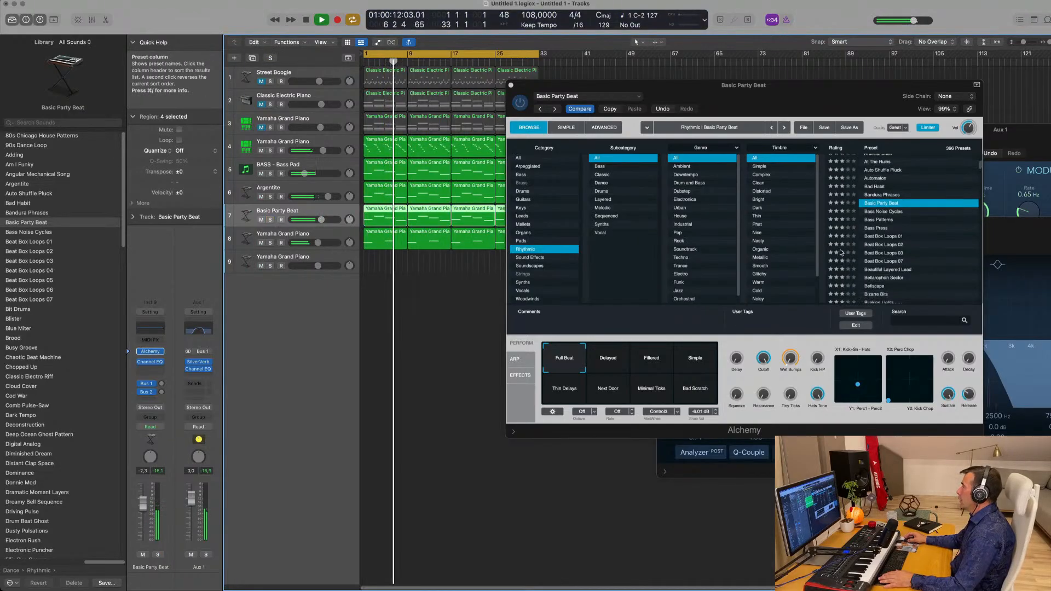
pyautogui.click(893, 236)
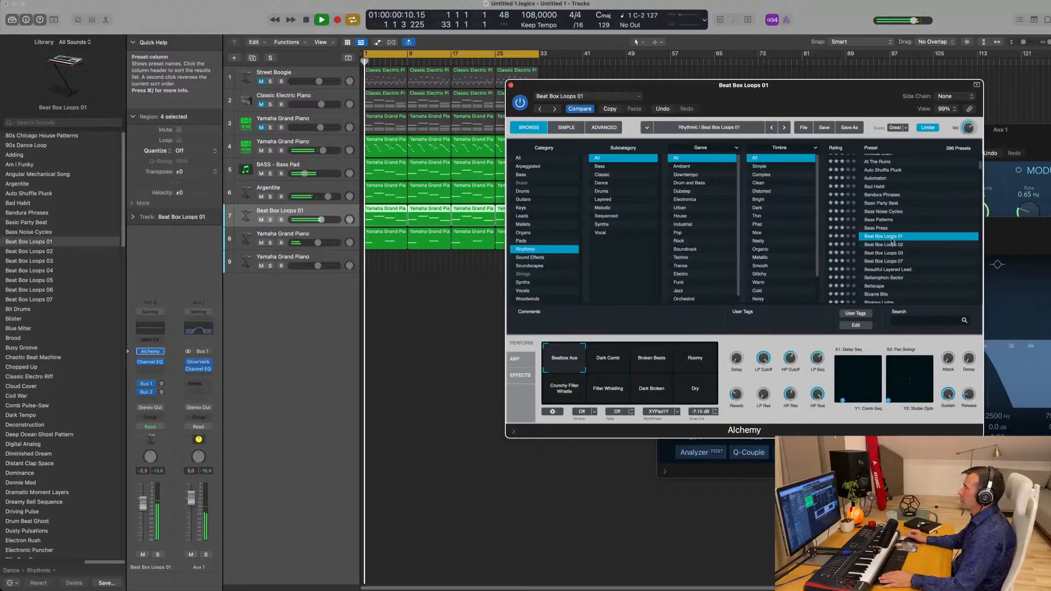
pyautogui.click(898, 270)
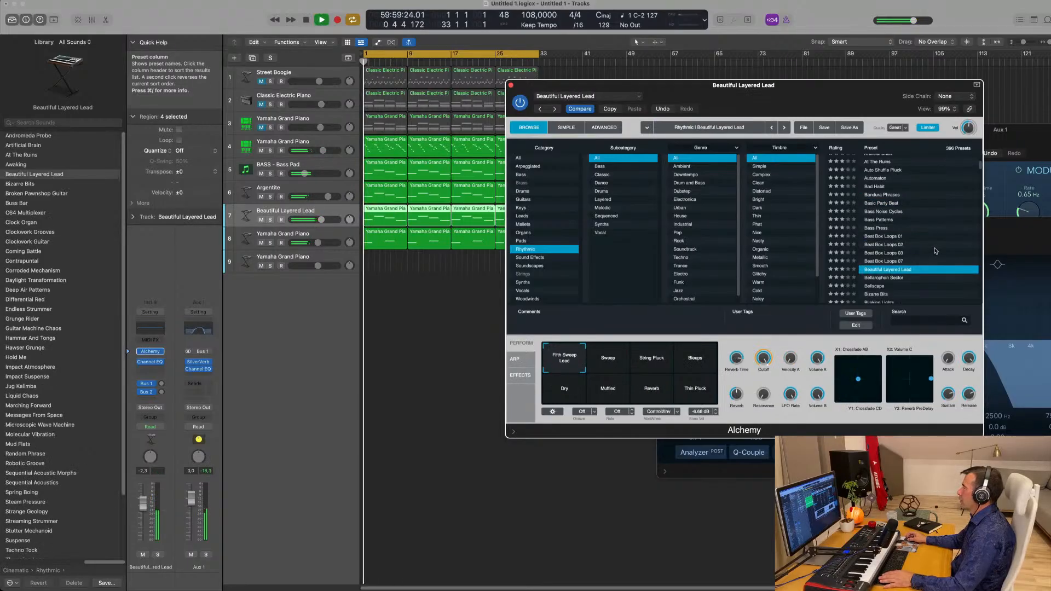
pyautogui.scroll(-2, 935, 251)
pyautogui.click(891, 235)
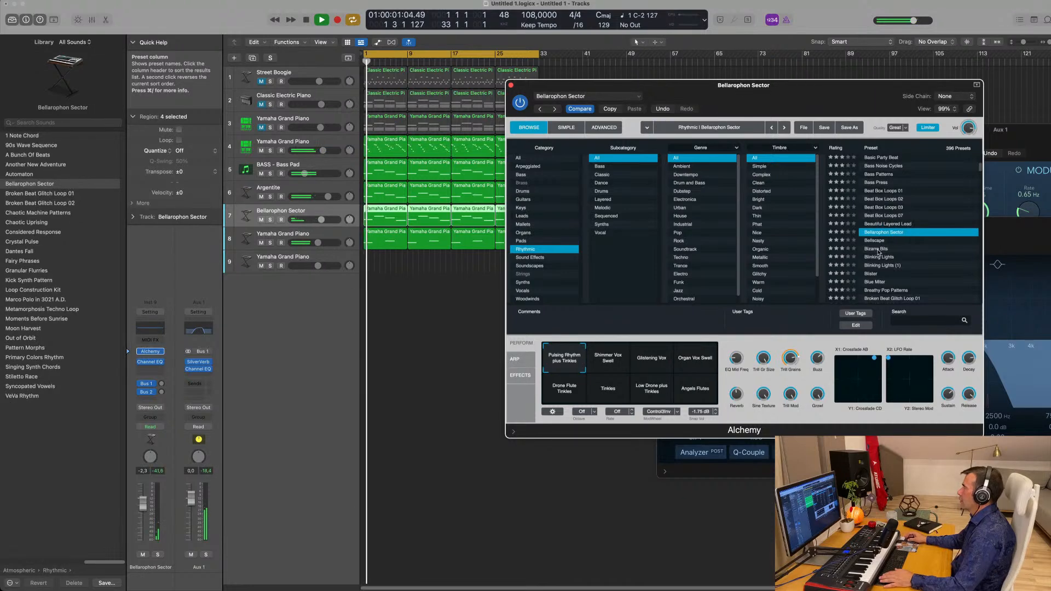
pyautogui.click(878, 250)
pyautogui.scroll(-2, 932, 233)
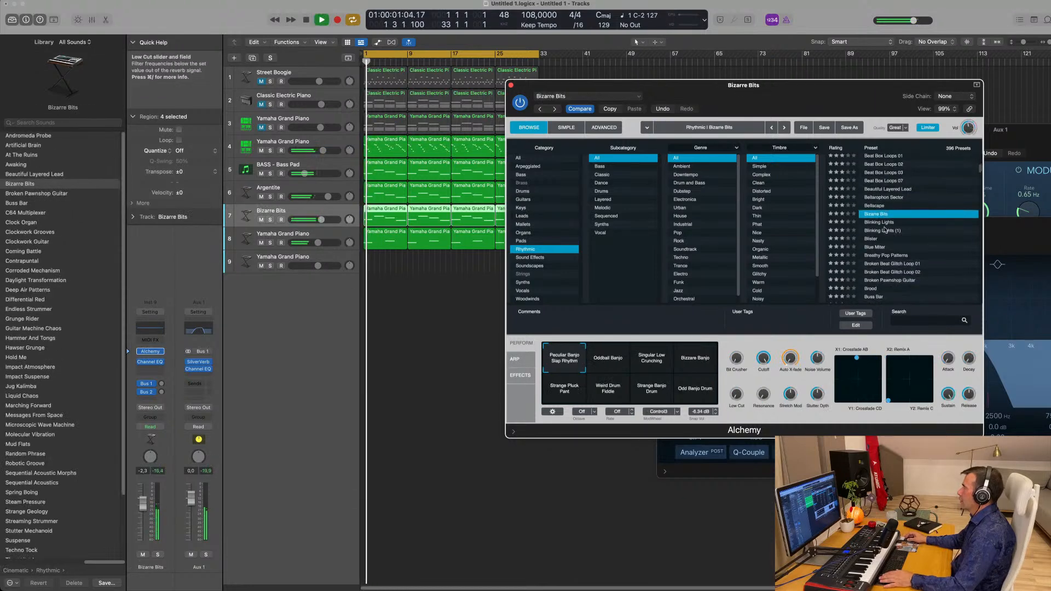
# Try Bizarre Bits' Oddball Banjo, Singular Low Crunching, Bizzare Banjo and Strange Pluck Pant variations, and load the Blinking Lights preset instead.
pyautogui.click(611, 358)
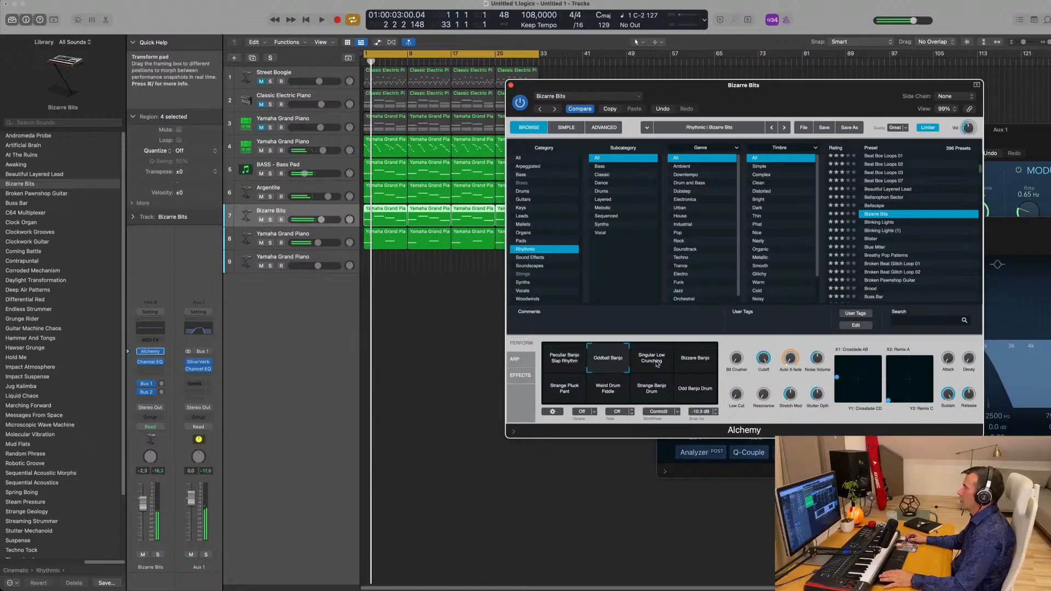
pyautogui.press('space')
pyautogui.click(657, 362)
pyautogui.click(696, 361)
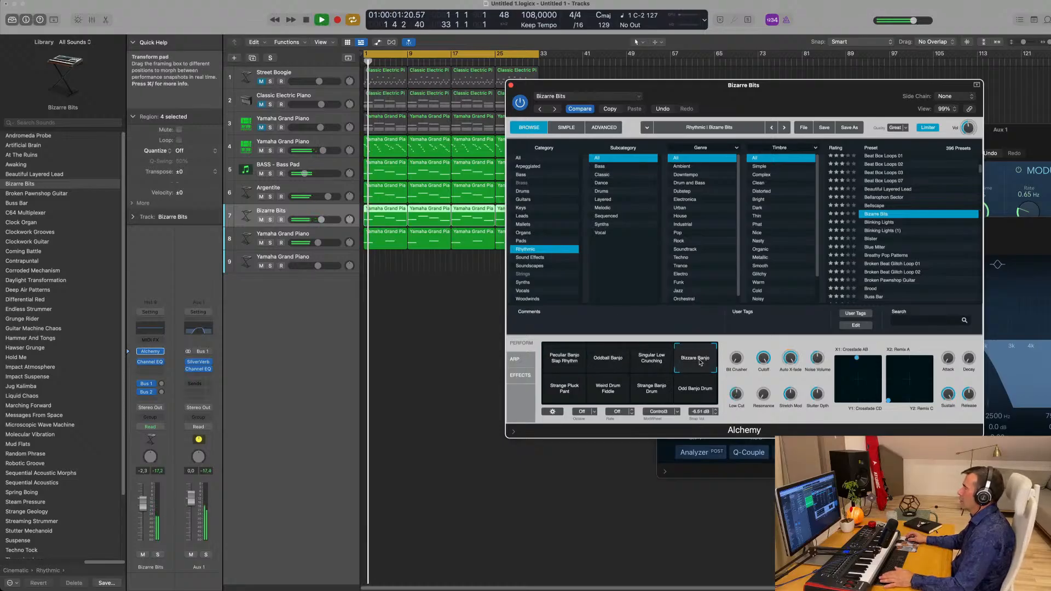
pyautogui.click(561, 389)
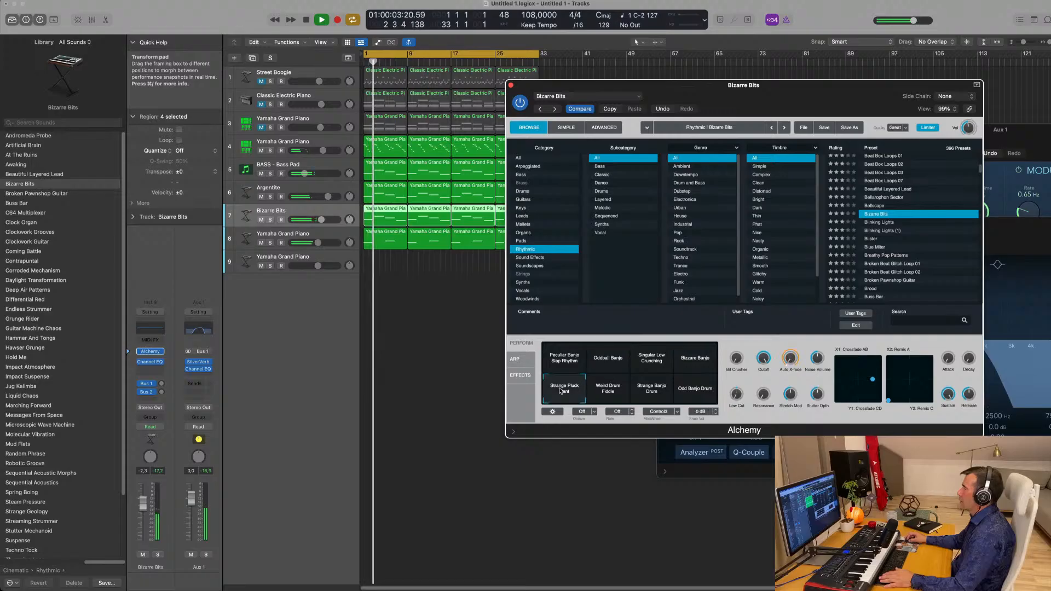
pyautogui.click(883, 223)
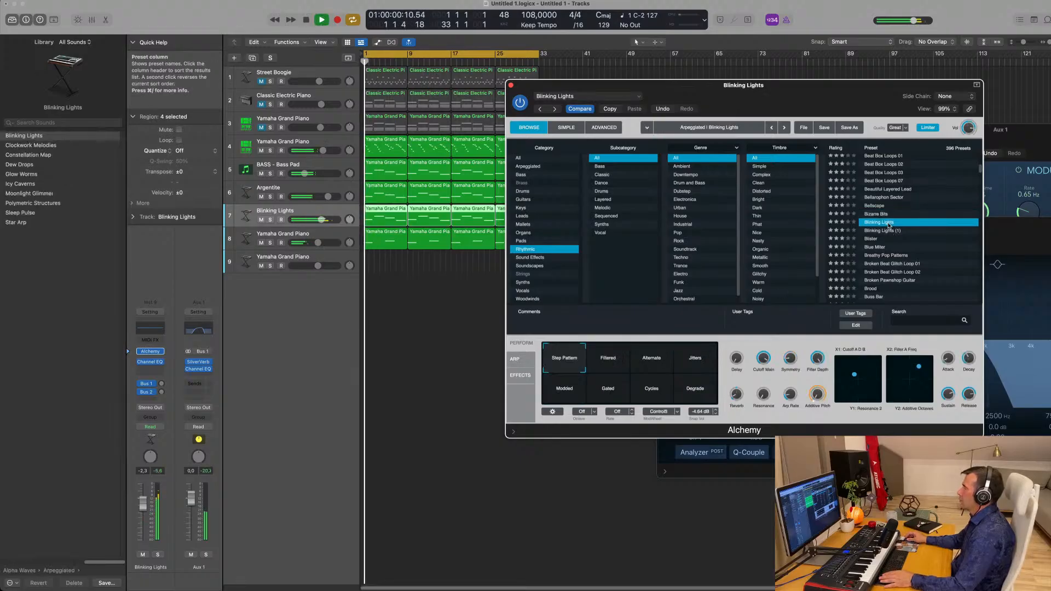
# Load the Broken Beat Glitch Loop 01 preset on track 7 and listen to it during playback.
pyautogui.scroll(-3, 889, 225)
pyautogui.click(891, 234)
pyautogui.press('space')
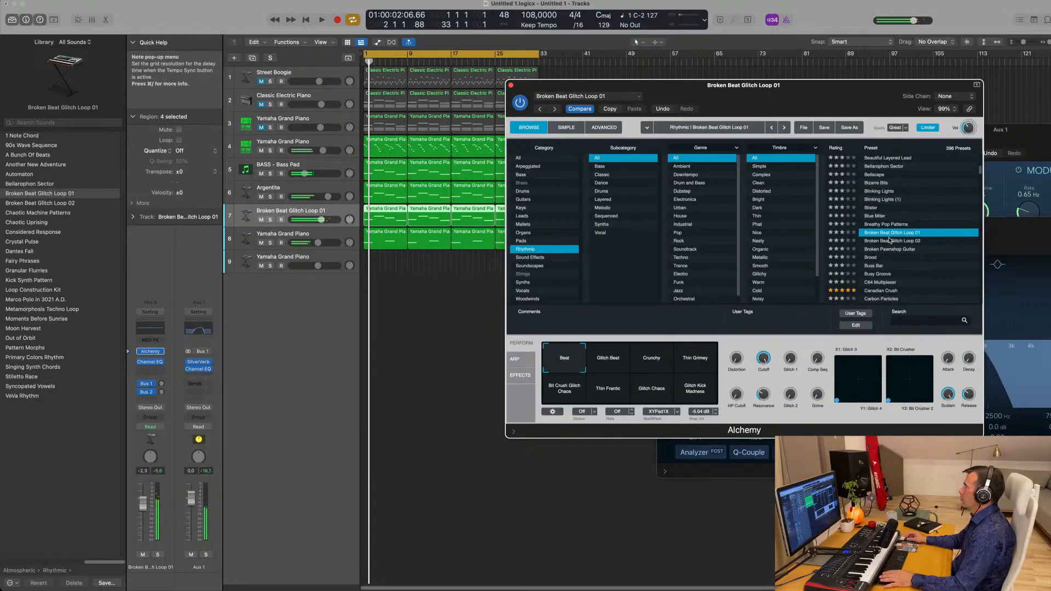
pyautogui.press('space')
pyautogui.scroll(-2, 890, 241)
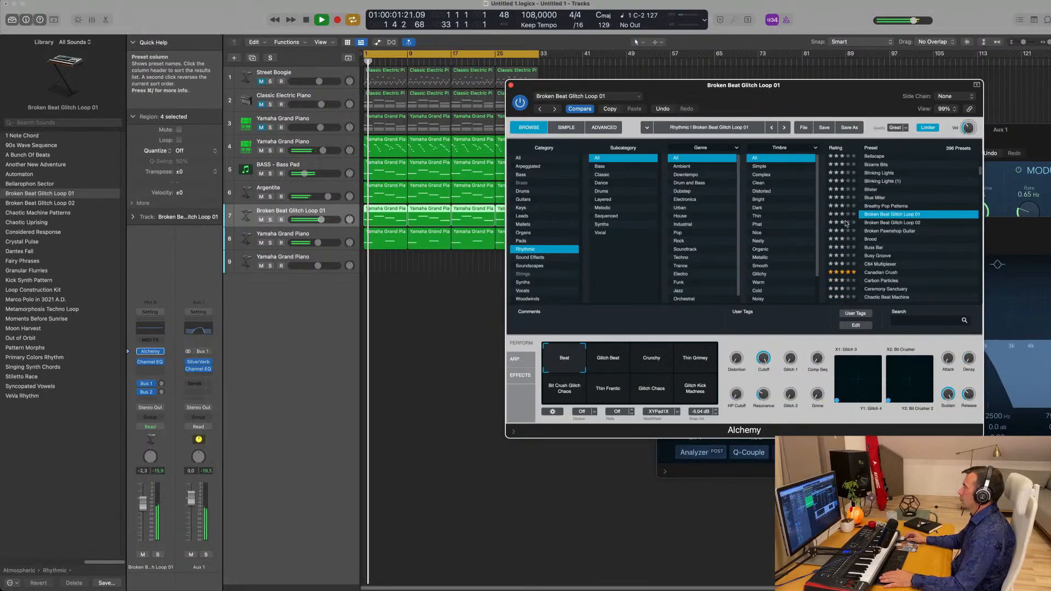
# Audition the preset's Glitch Beat, Crunchy and Thin Grimey variations and return to Beat.
pyautogui.click(614, 364)
pyautogui.click(668, 360)
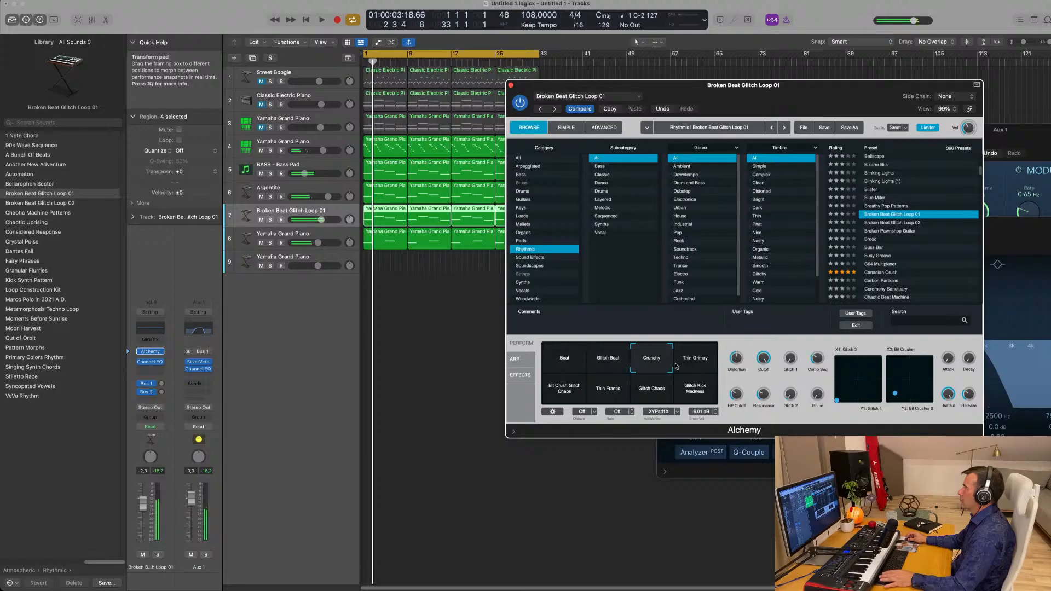
pyautogui.click(691, 363)
pyautogui.click(572, 363)
pyautogui.press('space')
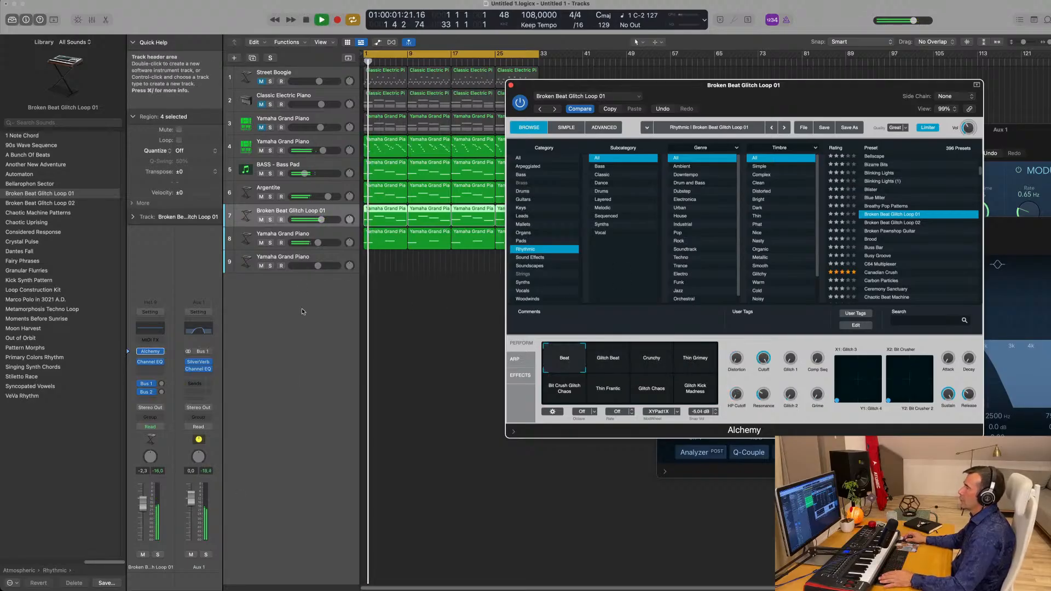
# Lower the Broken Beat Glitch Loop 01 track's volume to -5.8 dB and close its Alchemy window.
pyautogui.click(329, 211)
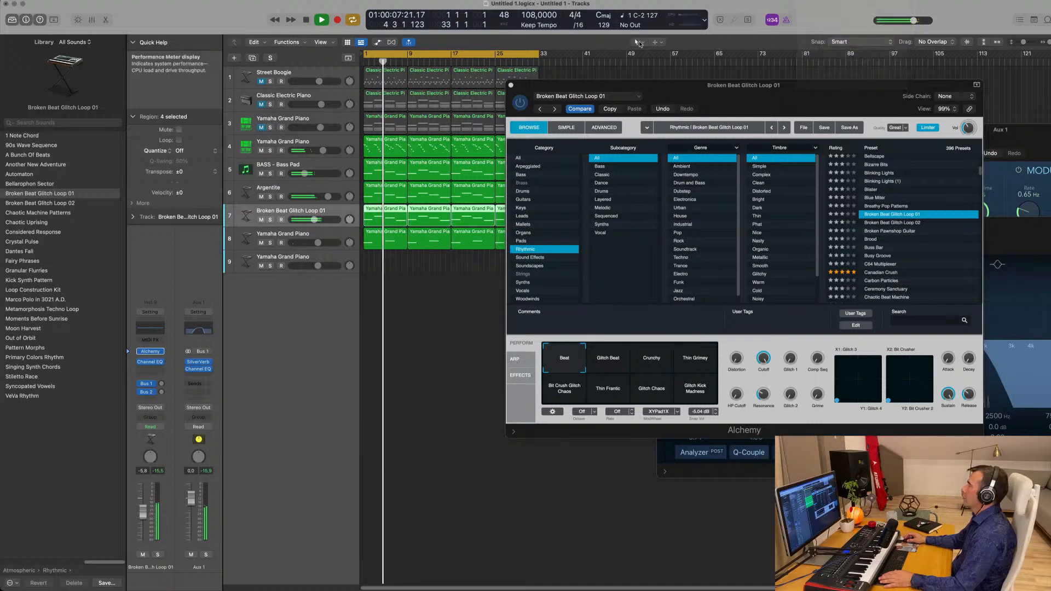
pyautogui.moveTo(665, 97); pyautogui.dragTo(555, 178)
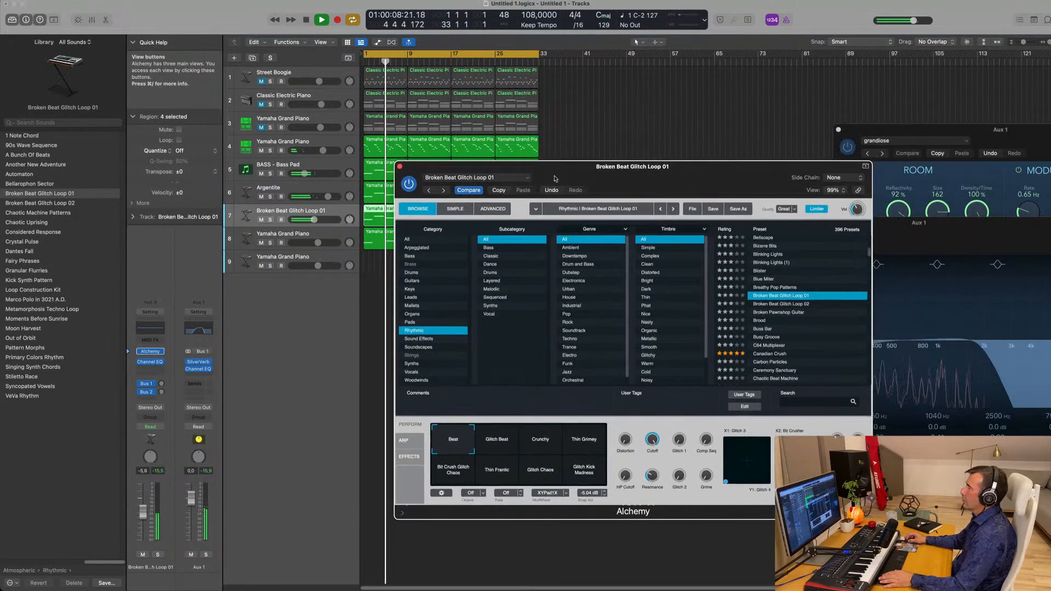
pyautogui.click(400, 167)
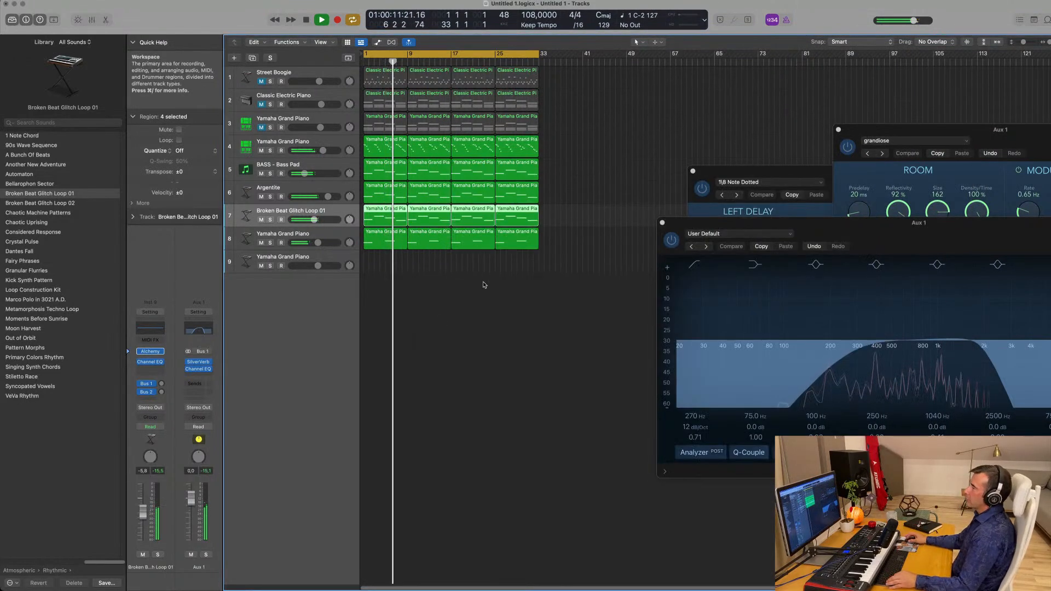
# Close the open Channel EQ, delay and SilverVerb plug-in windows to clear the arrangement area.
pyautogui.scroll(4, 484, 283)
pyautogui.moveTo(673, 223); pyautogui.dragTo(412, 253)
pyautogui.click(403, 254)
pyautogui.moveTo(728, 172); pyautogui.dragTo(557, 180)
pyautogui.click(520, 186)
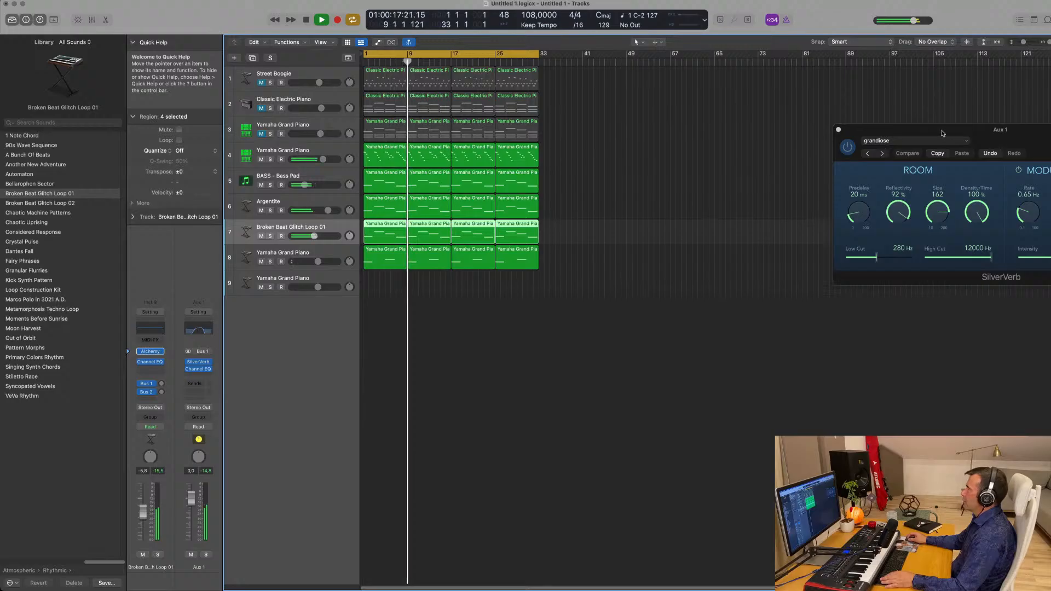
pyautogui.moveTo(941, 132); pyautogui.dragTo(596, 190)
pyautogui.click(494, 189)
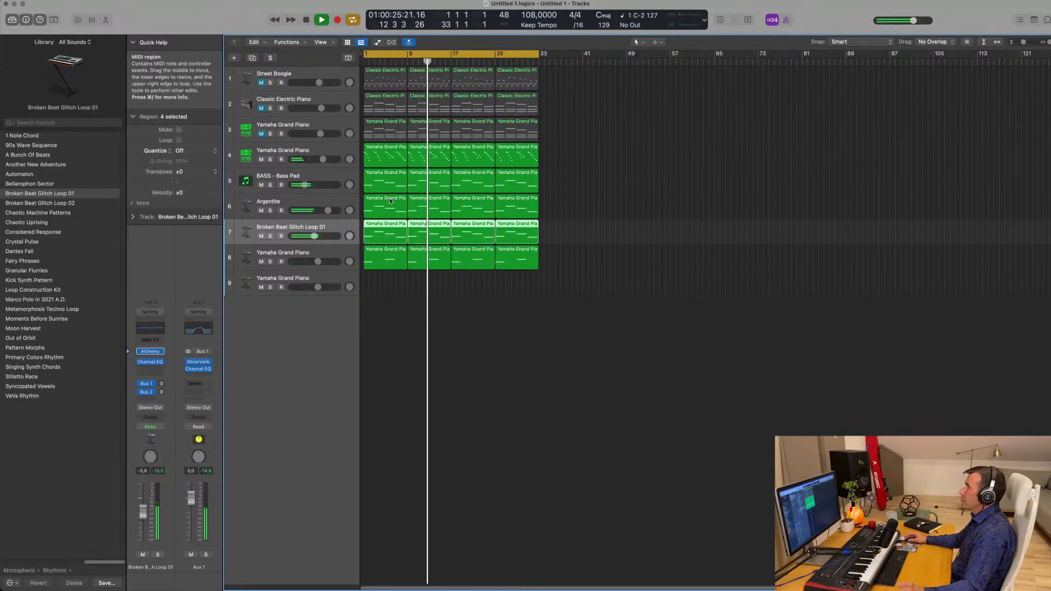
# Set the Broken Beat Glitch Loop 01 track's volume to -8.2 dB and check the mix from the start.
pyautogui.moveTo(313, 236); pyautogui.dragTo(311, 236)
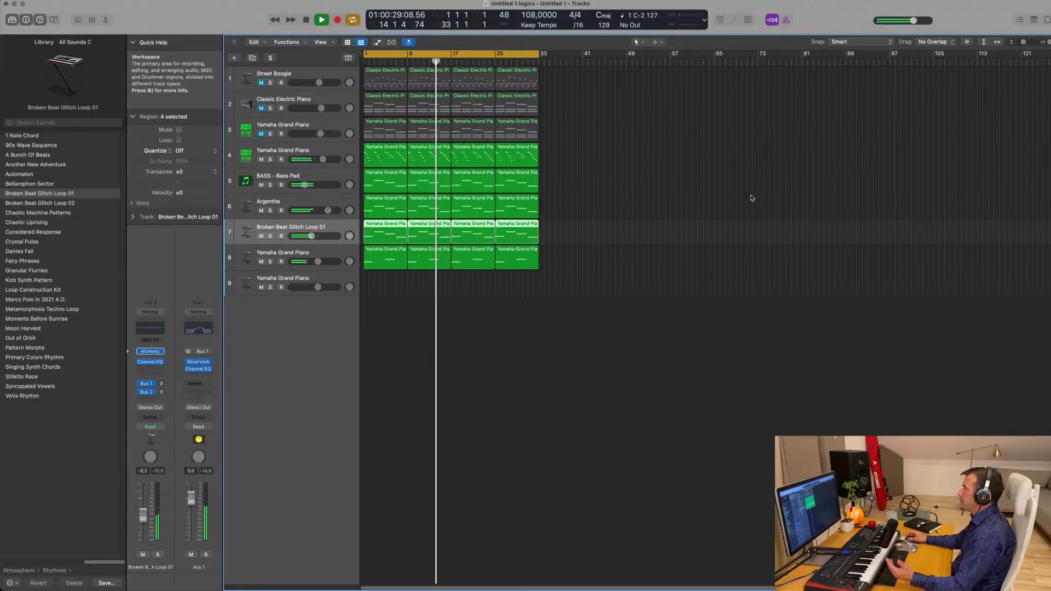
pyautogui.press('Return')
pyautogui.click(643, 154)
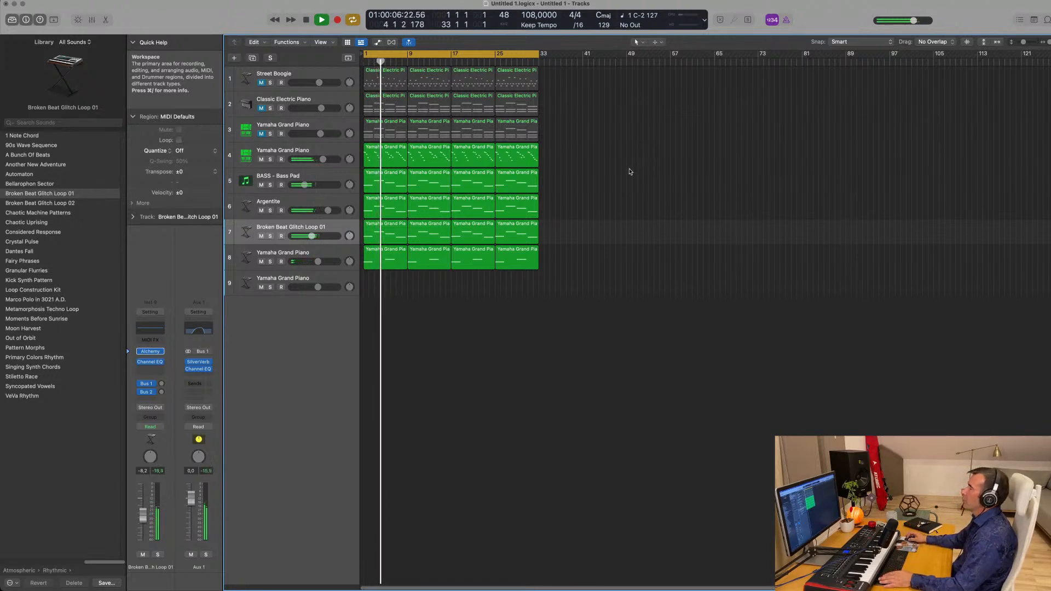
pyautogui.press('Return')
pyautogui.press('space')
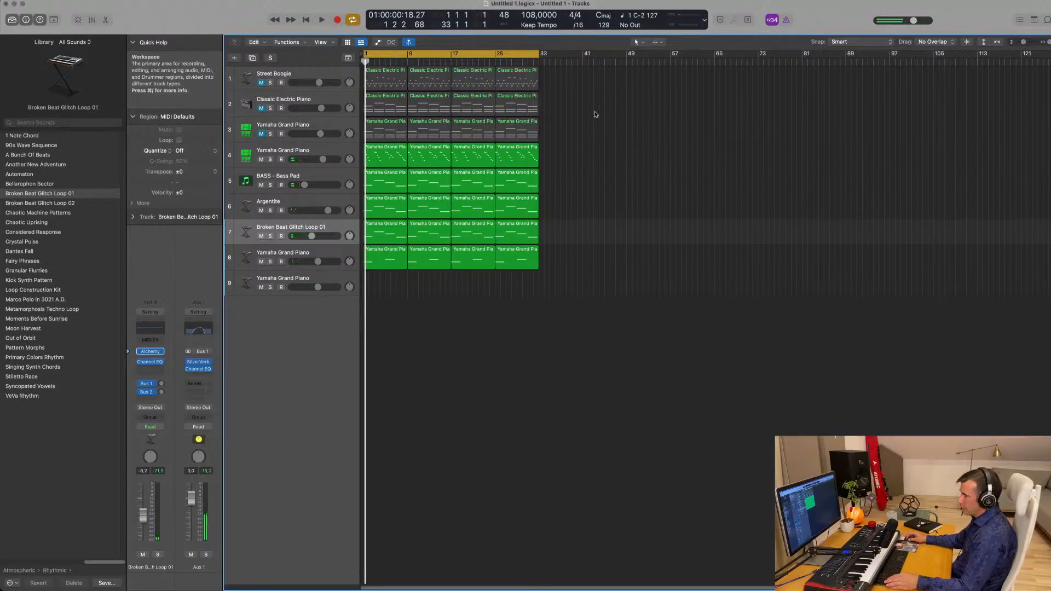
# Repeat the regions on all tracks three times so the arrangement runs to bar 129.
pyautogui.press('super+r')
pyautogui.press('super+r')
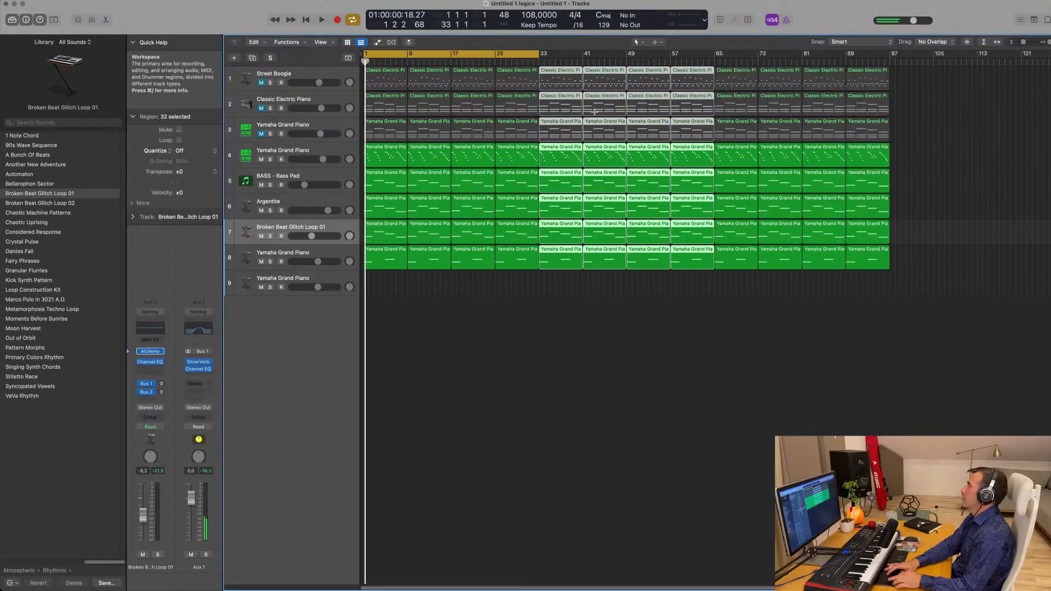
pyautogui.press('super+r')
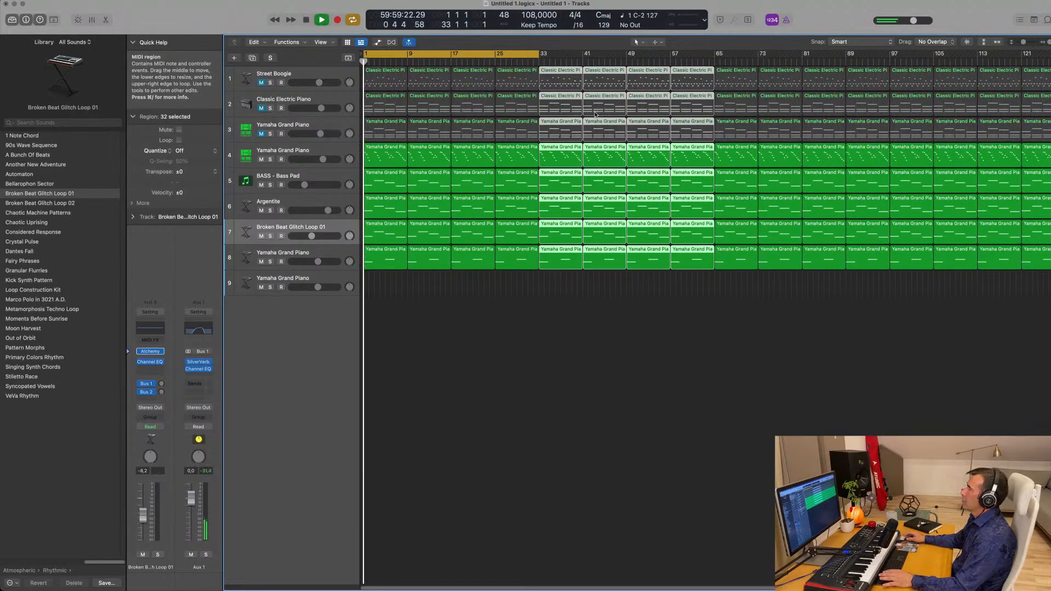
# Show the secondary time ruler and extend the cycle range to bar 129.
pyautogui.click(320, 42)
pyautogui.click(343, 145)
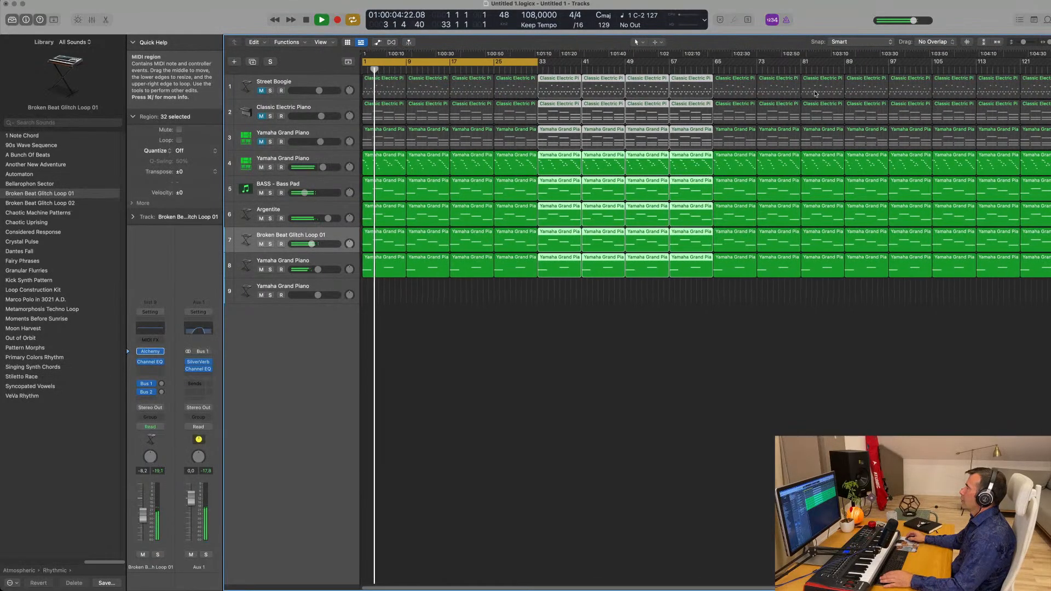
pyautogui.moveTo(537, 63); pyautogui.dragTo(1040, 62)
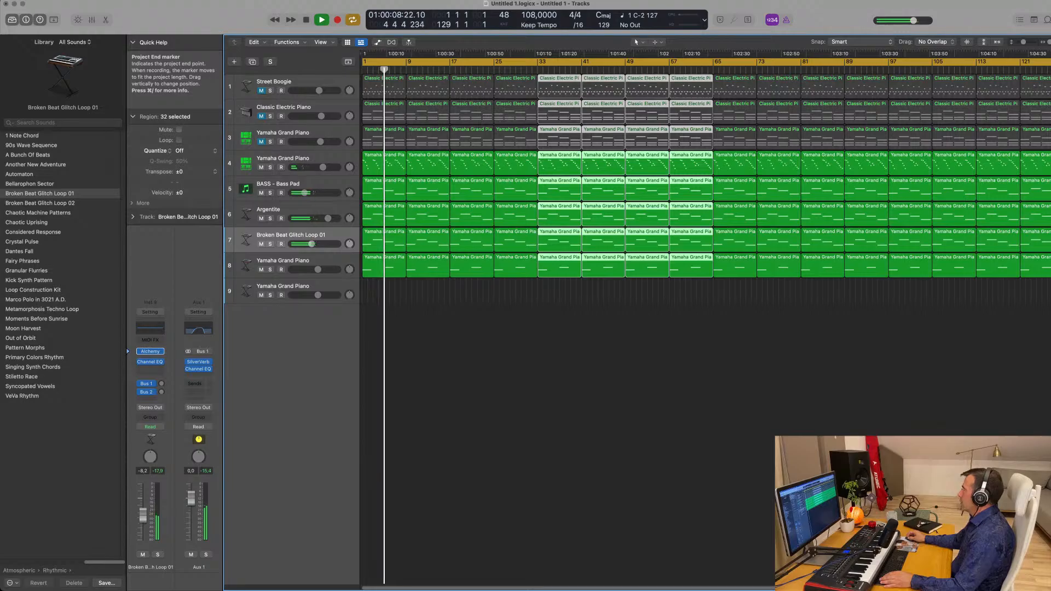
pyautogui.hscroll(5, 665, 331)
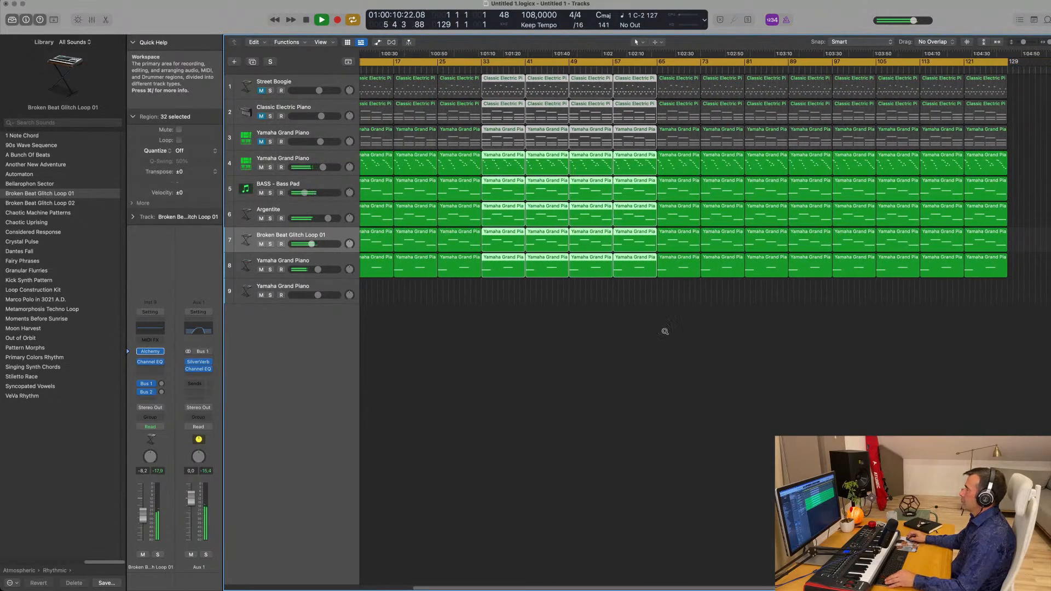
pyautogui.hscroll(-3, 665, 331)
pyautogui.click(662, 335)
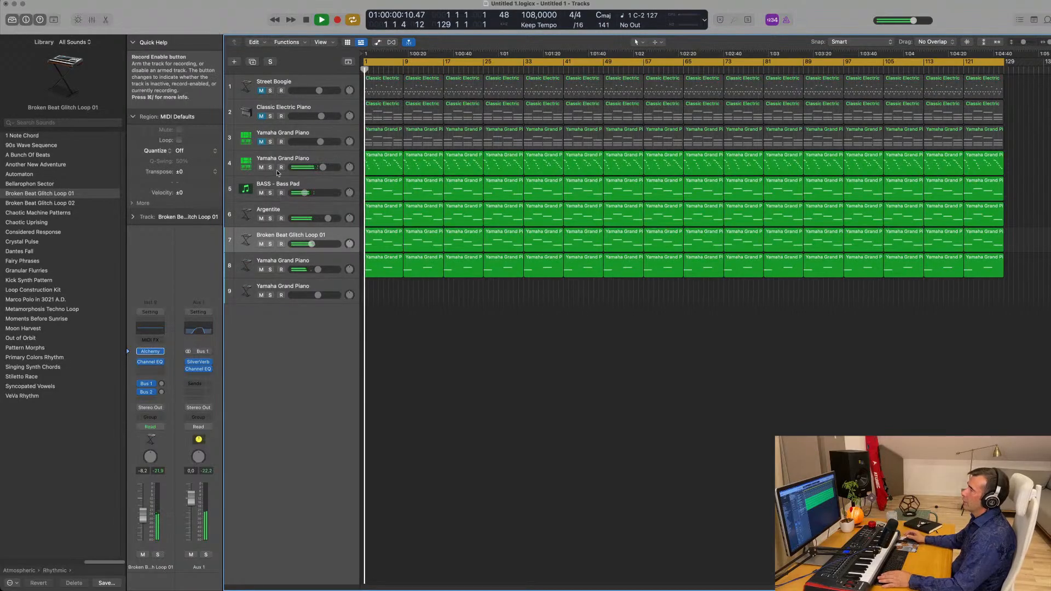
# Delete the first four regions, bars 1 to 32, from the Classic Electric Piano track and track 3 during playback.
pyautogui.press('space')
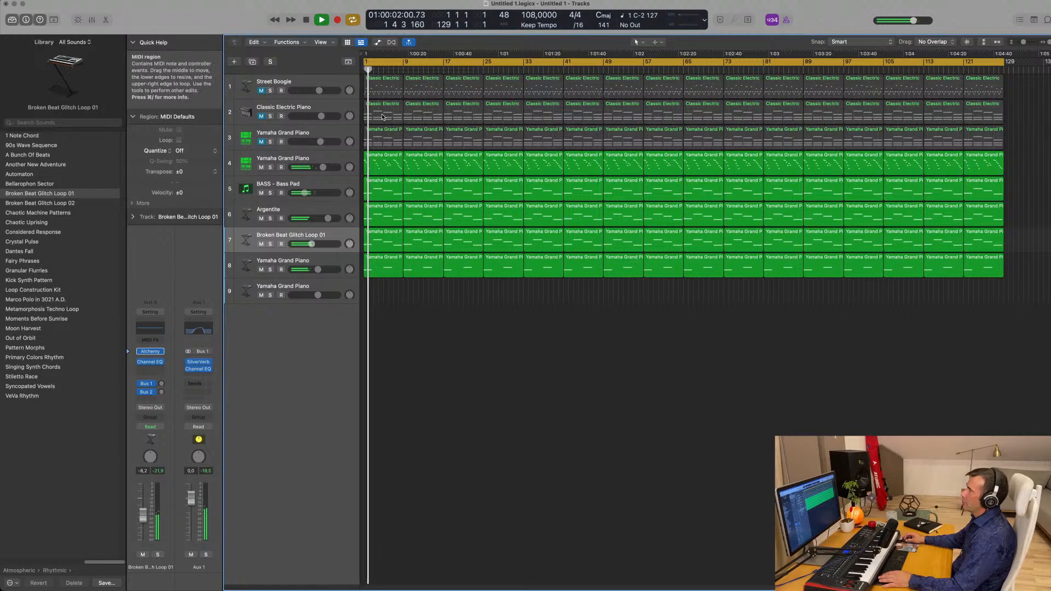
pyautogui.press('Delete')
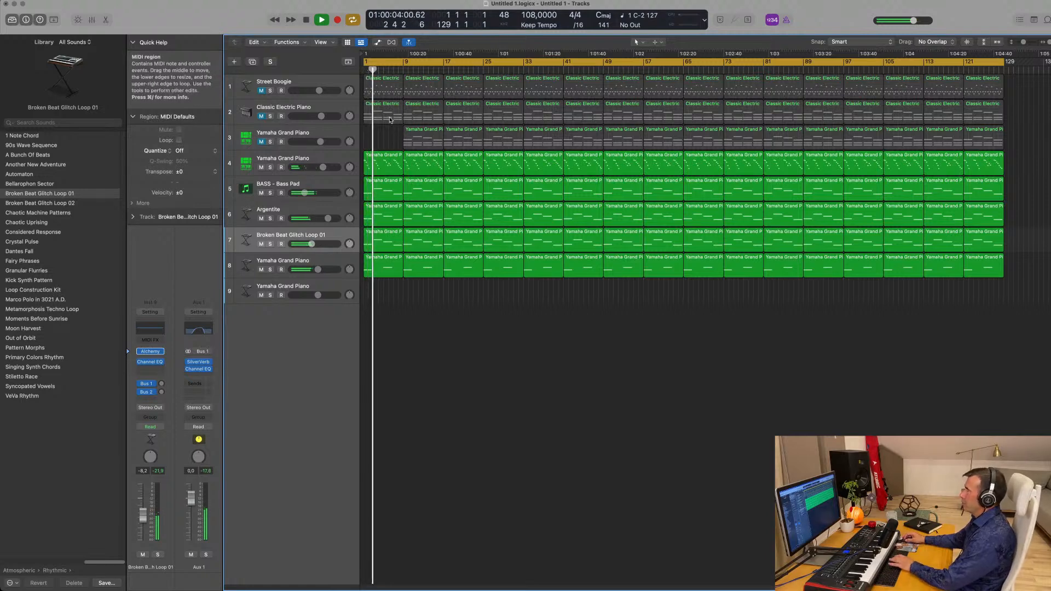
pyautogui.click(387, 115)
pyautogui.press('Delete')
pyautogui.click(421, 115)
pyautogui.click(462, 116)
pyautogui.press('Delete')
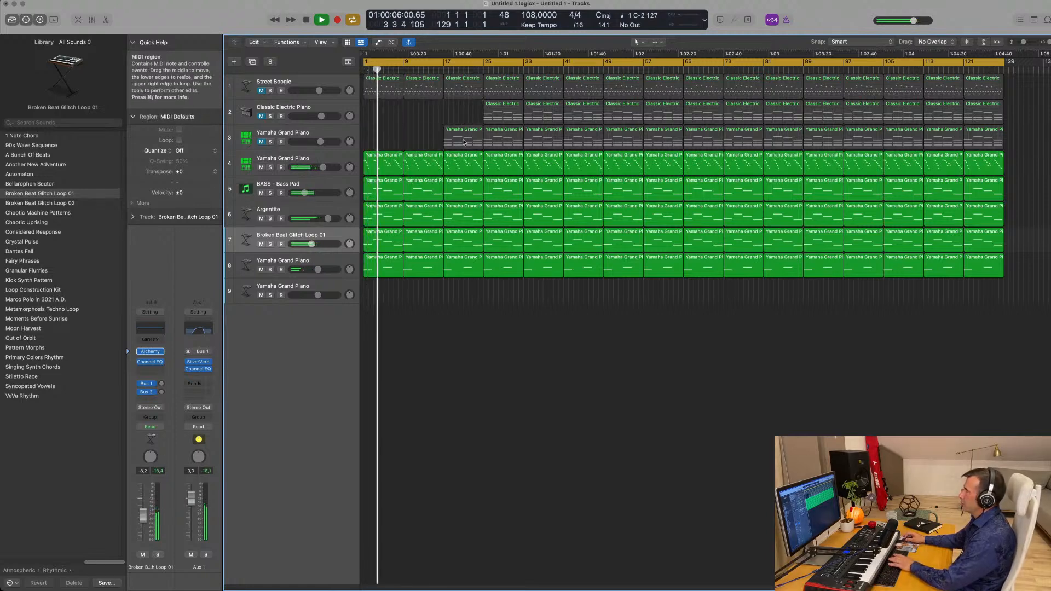
pyautogui.click(464, 139)
pyautogui.press('Delete')
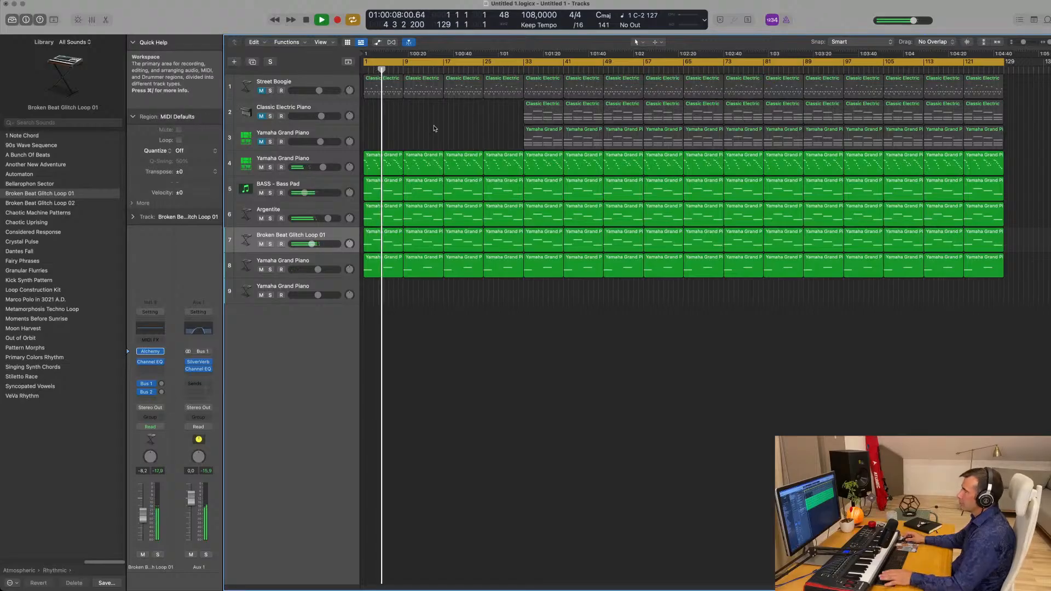
# Delete the first two regions, bars 1 to 16, from the Yamaha Grand Piano on track 4.
pyautogui.press('Return')
pyautogui.press('Delete')
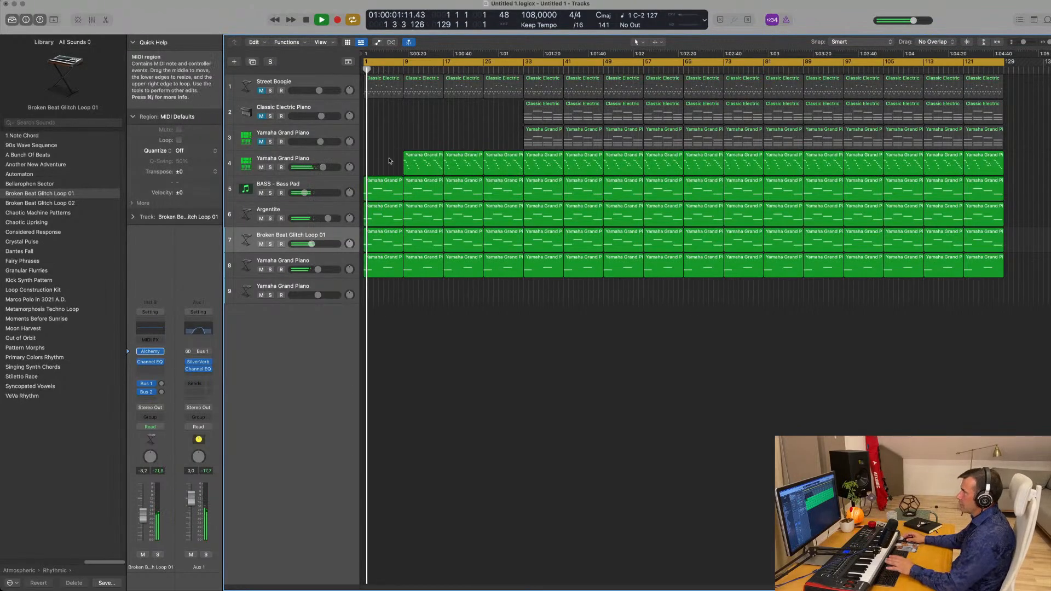
pyautogui.press('Delete')
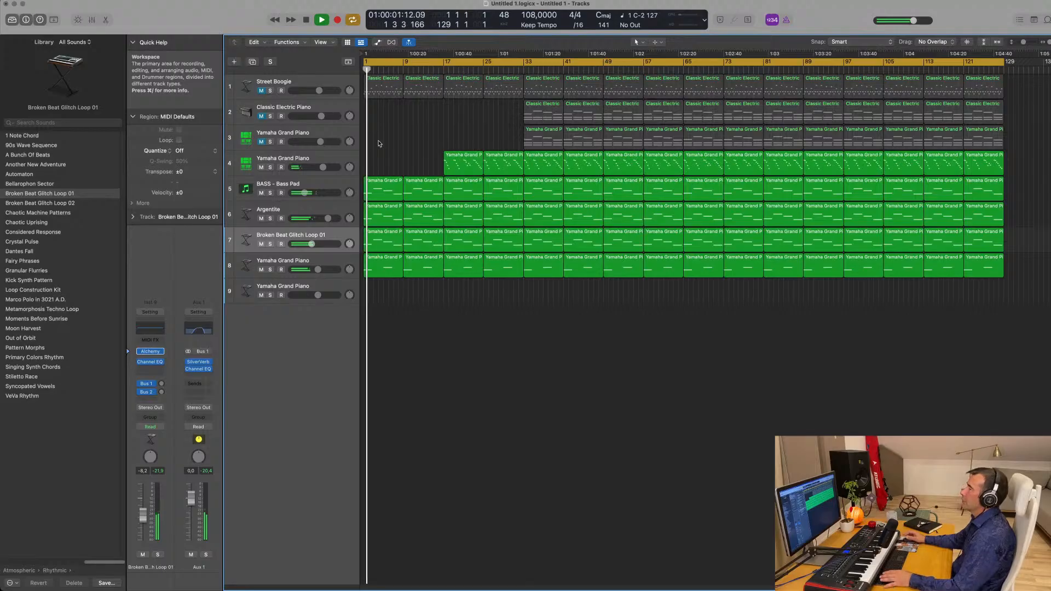
pyautogui.press('Return')
# Delete the first two regions, bars 1 to 16, from the Argentite and Broken Beat Glitch Loop 01 tracks.
pyautogui.click(409, 238)
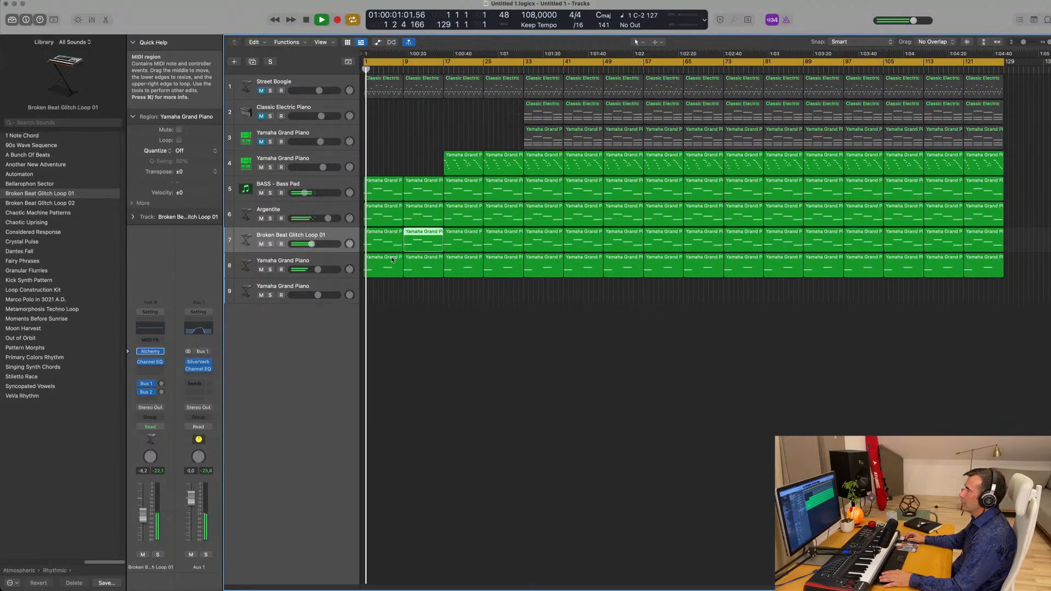
pyautogui.press('Delete')
pyautogui.click(424, 243)
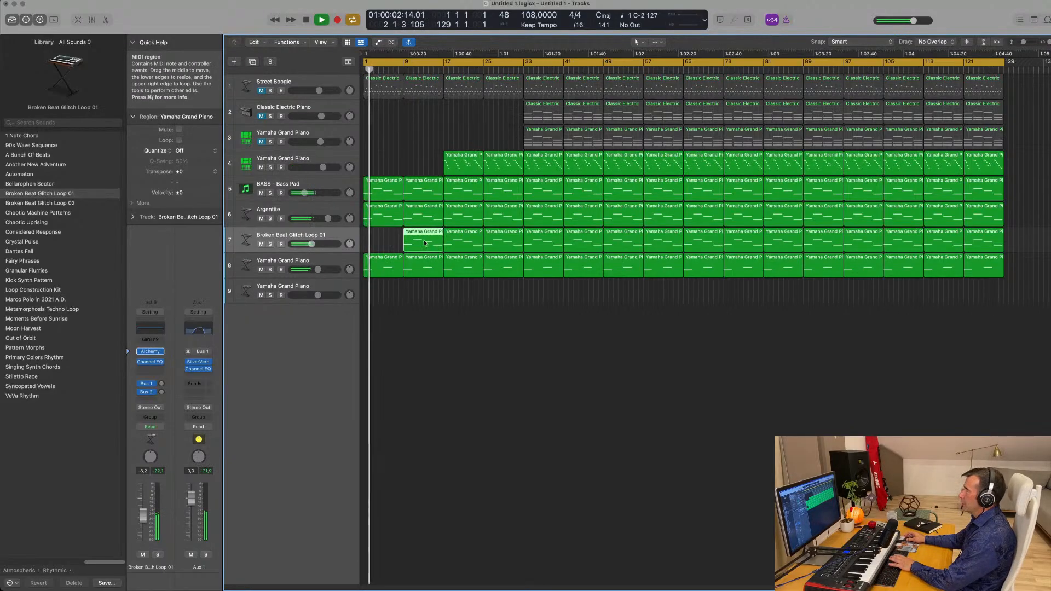
pyautogui.click(387, 214)
pyautogui.press('Delete')
pyautogui.click(417, 219)
pyautogui.press('Delete')
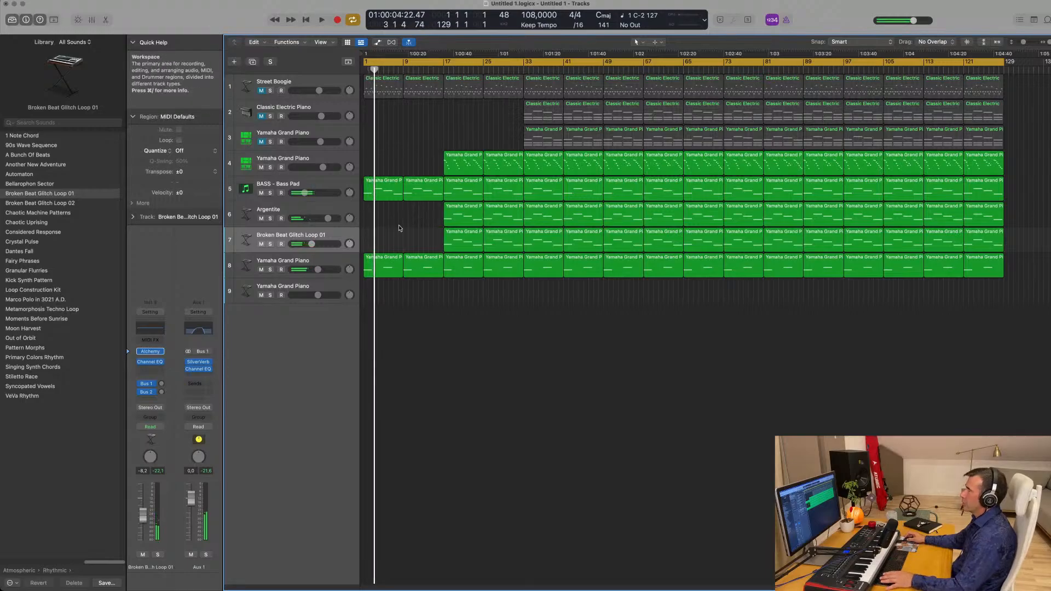
# Play the arrangement from the start and unmute the Street Boogie track.
pyautogui.press('Return')
pyautogui.press('space')
pyautogui.click(327, 186)
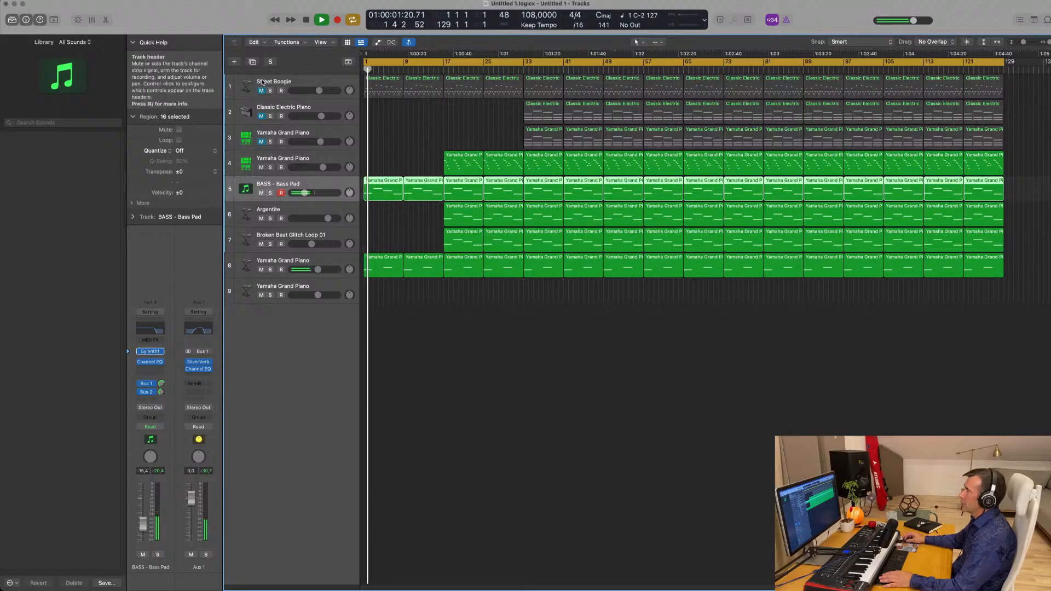
pyautogui.click(261, 91)
pyautogui.press('space')
pyautogui.press('space')
# Inspect the Street Boogie track's Alchemy settings and close the instrument window.
pyautogui.click(298, 84)
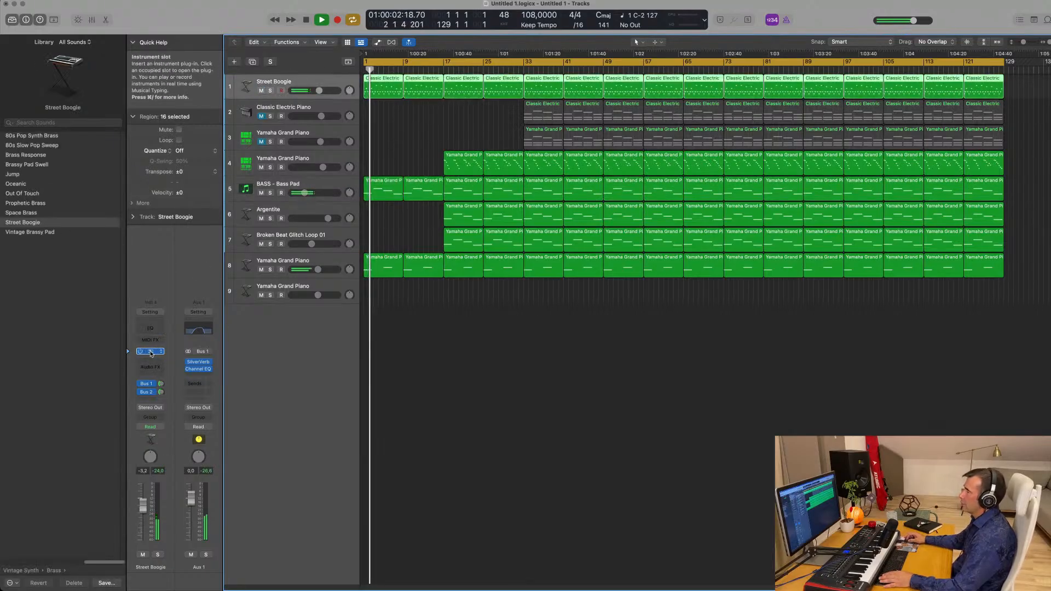
pyautogui.click(150, 352)
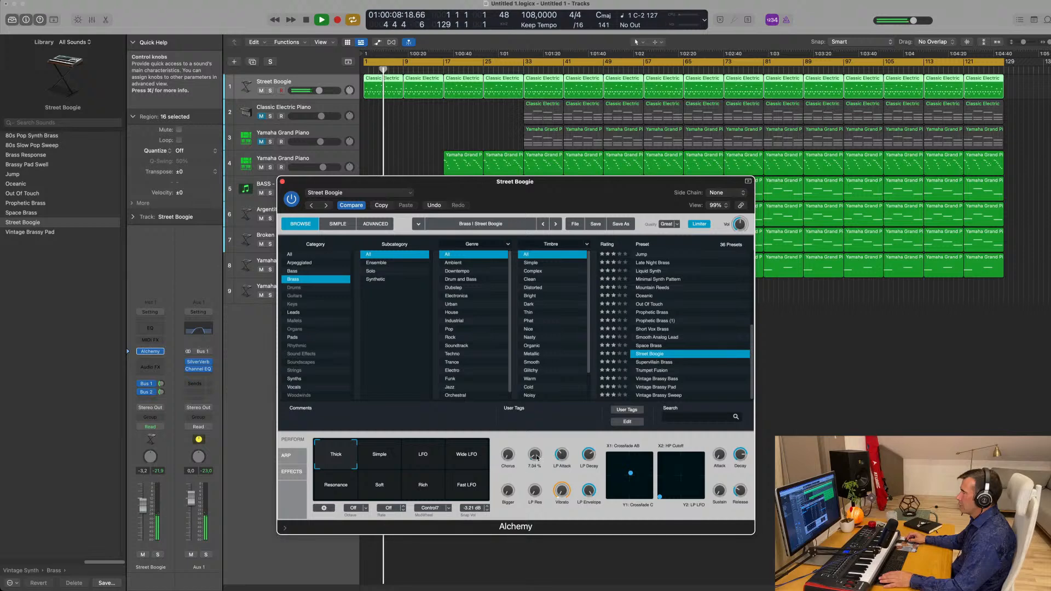
pyautogui.click(282, 182)
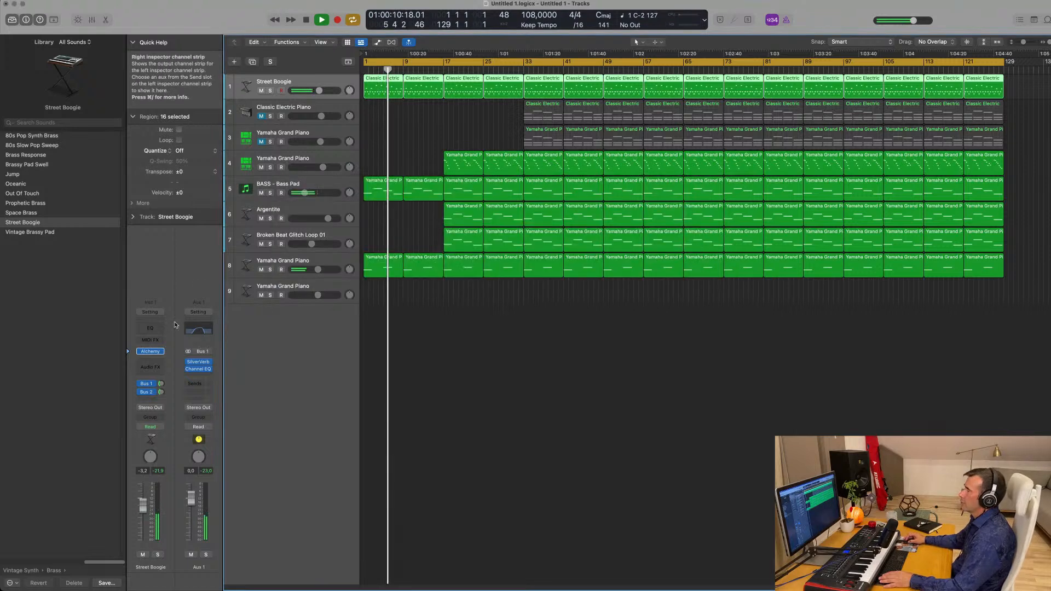
# Add a Channel EQ to Street Boogie with a high cut at 500 Hz, 48 dB/Oct and Q 1.20, and replay from the start.
pyautogui.click(150, 327)
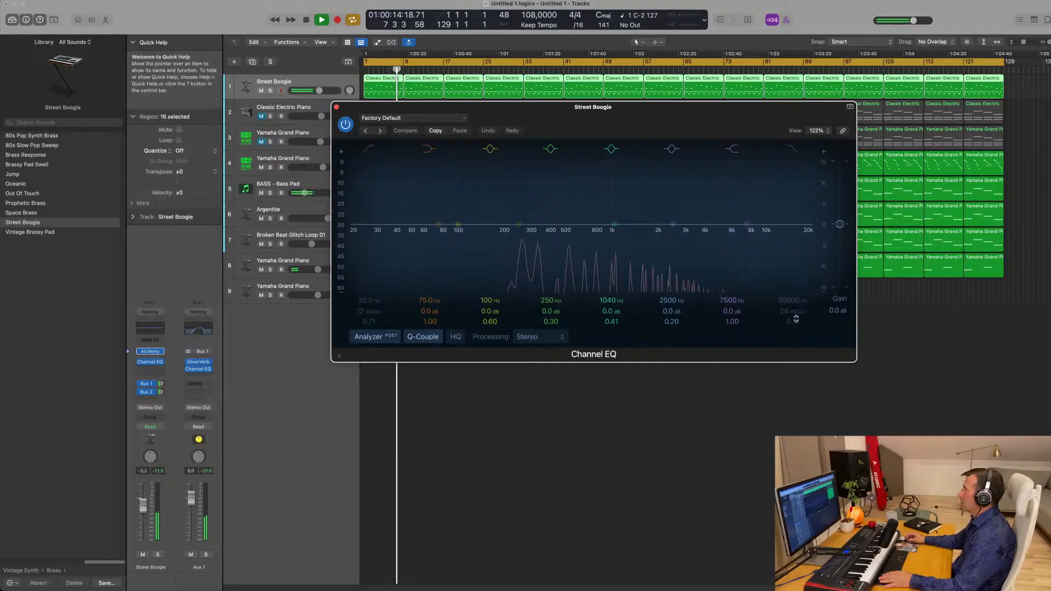
pyautogui.click(792, 299)
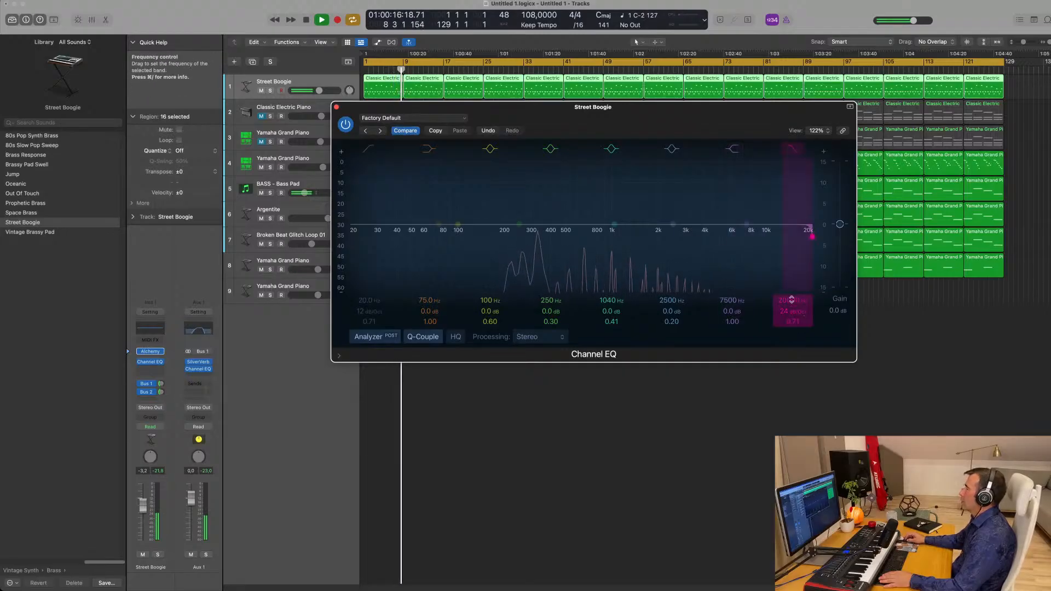
pyautogui.moveTo(791, 299); pyautogui.dragTo(795, 326)
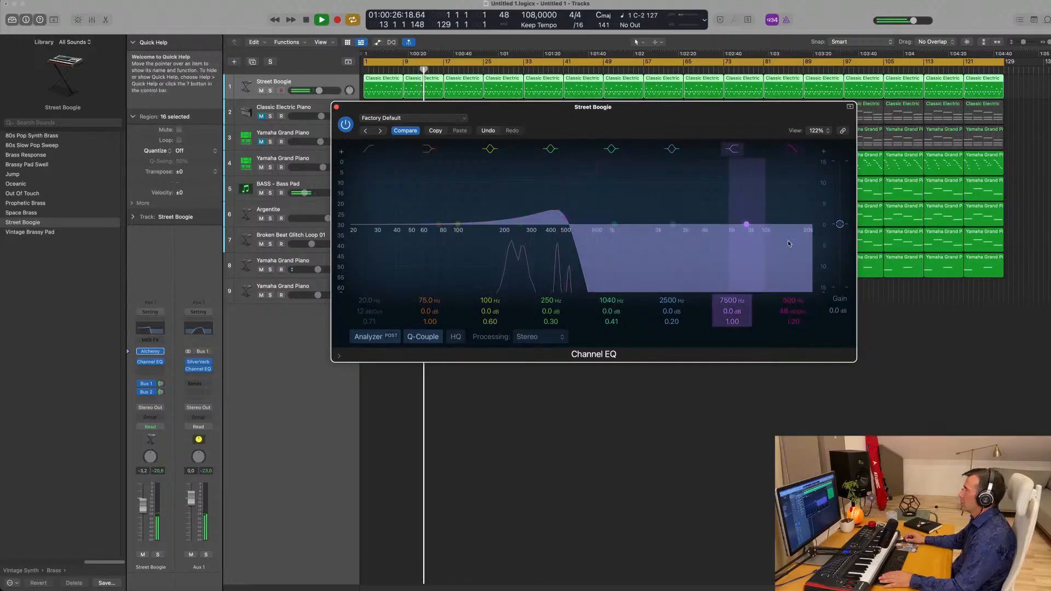
pyautogui.moveTo(694, 110); pyautogui.dragTo(802, 342)
pyautogui.press('Return')
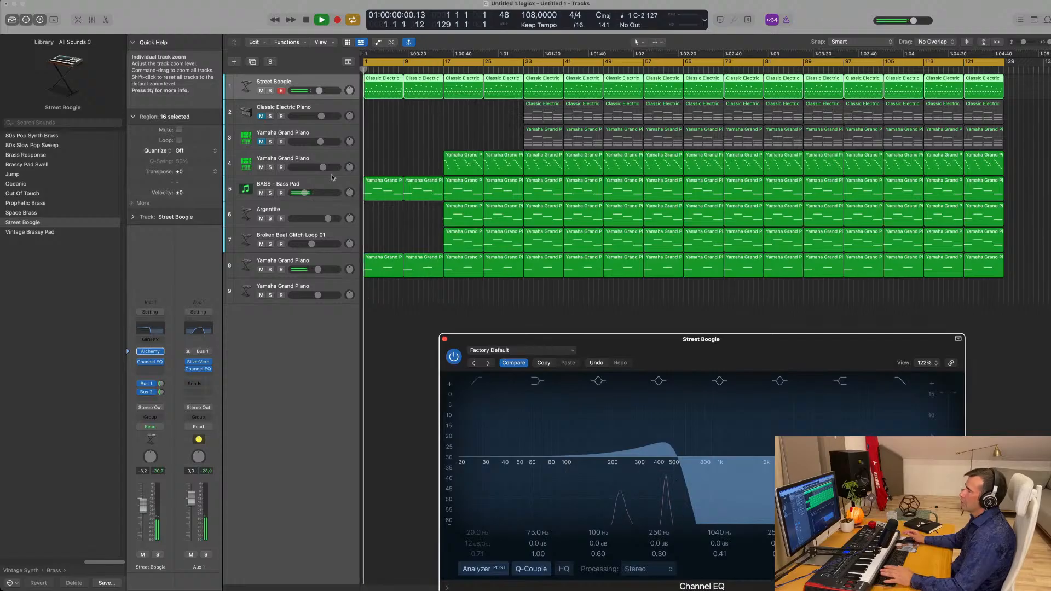
# Set the BASS - Bass Pad track's automation mode to Touch.
pyautogui.click(333, 181)
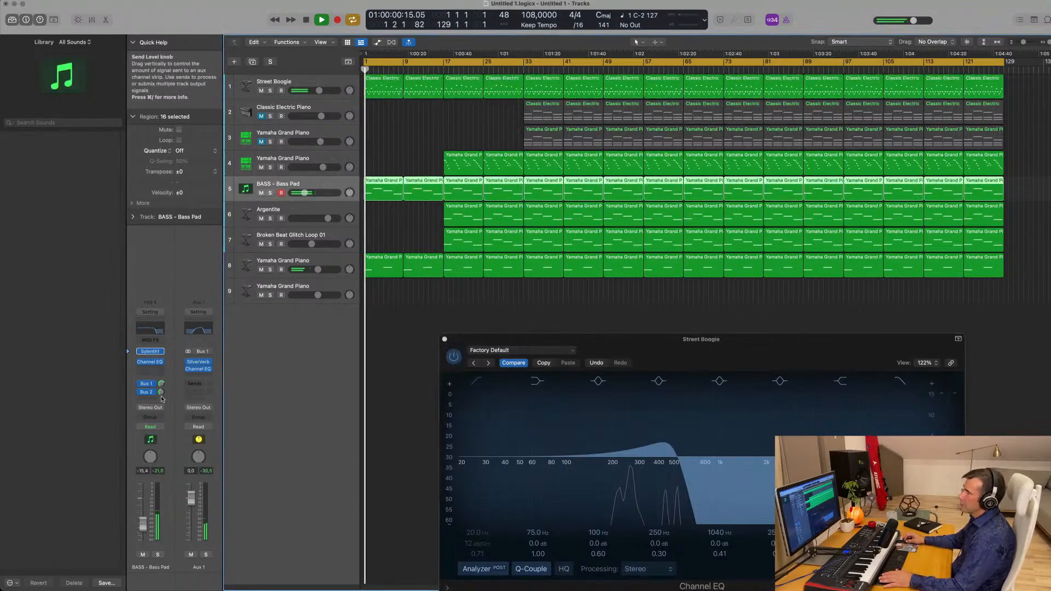
pyautogui.click(150, 426)
pyautogui.click(185, 438)
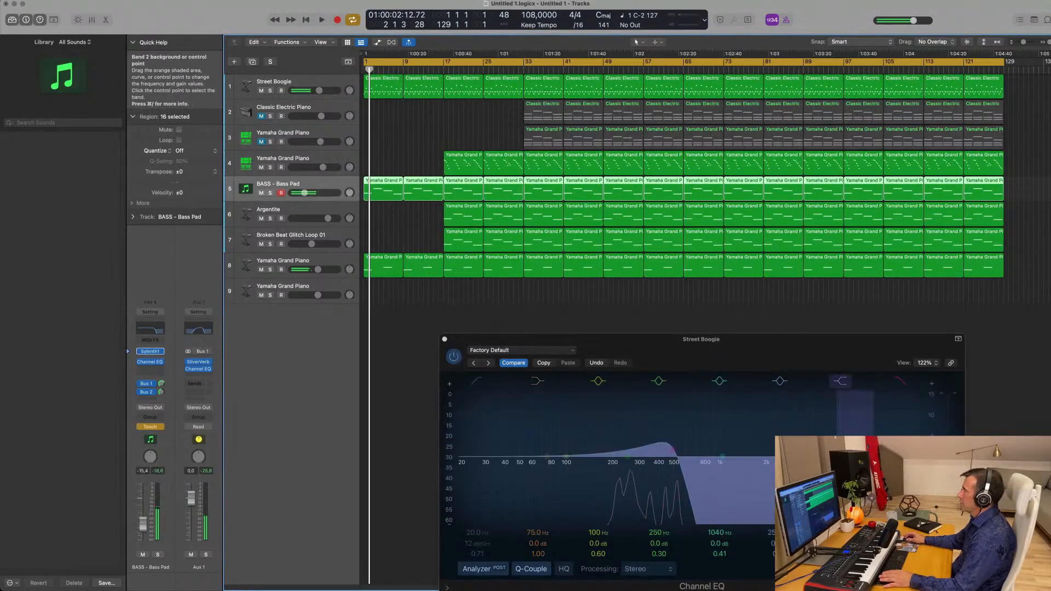
# Raise the high cut in Street Boogie's Channel EQ to 900 Hz, stop playback and close the EQ window.
pyautogui.moveTo(682, 450); pyautogui.dragTo(713, 450)
pyautogui.press('space')
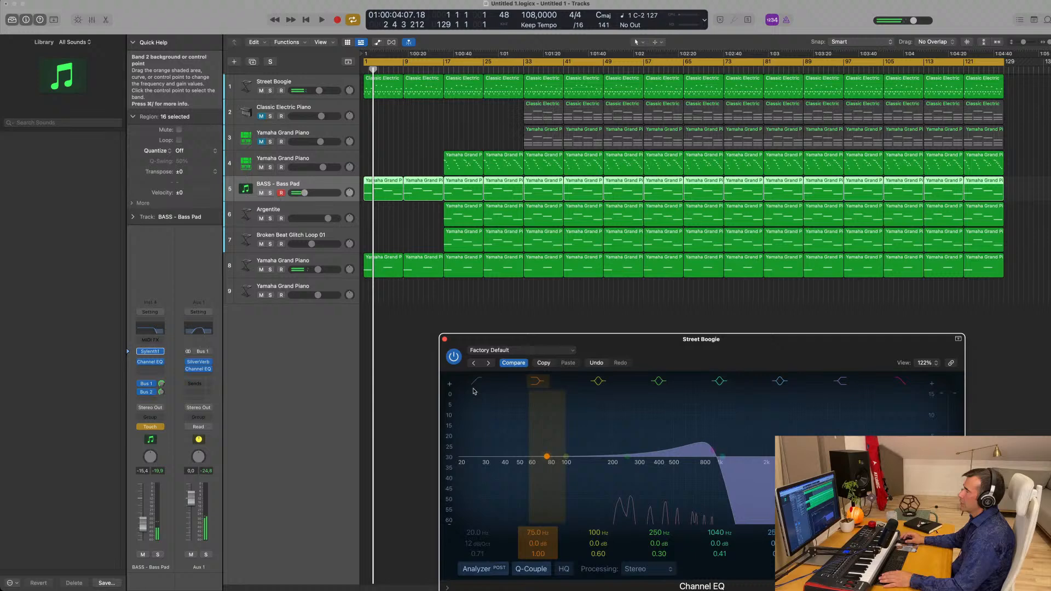
pyautogui.click(444, 339)
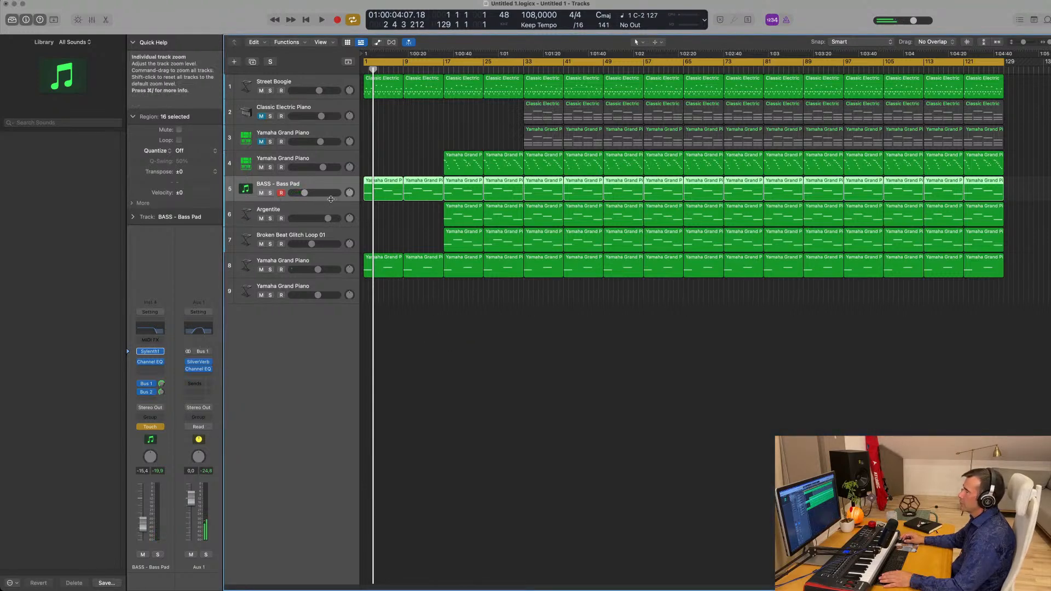
# Enlarge the BASS - Bass Pad track and display track automation, checking the available Sylenth1 parameters.
pyautogui.moveTo(331, 201); pyautogui.dragTo(330, 238)
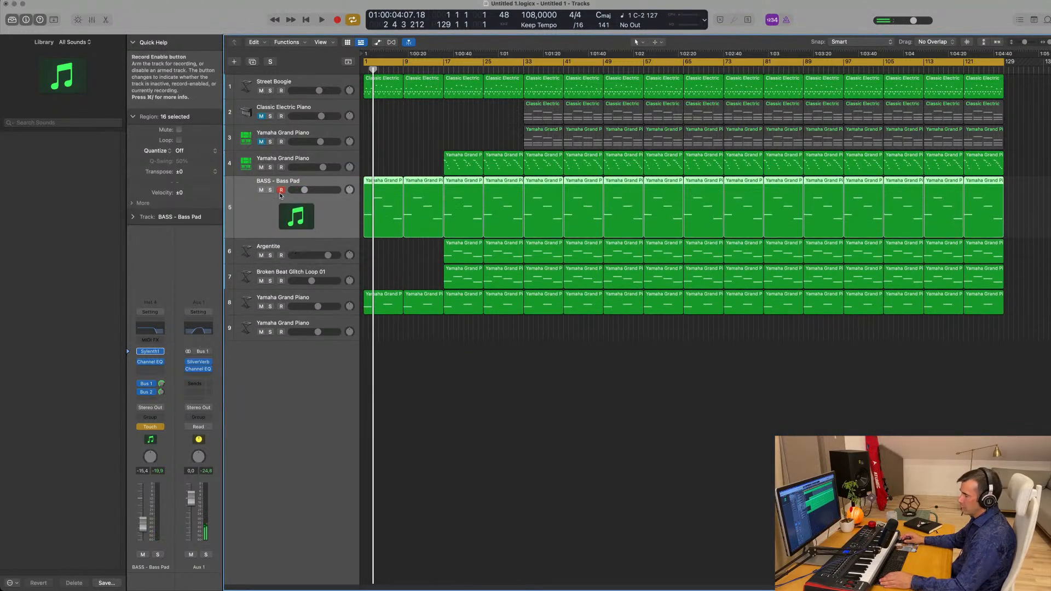
pyautogui.press('a')
pyautogui.click(316, 255)
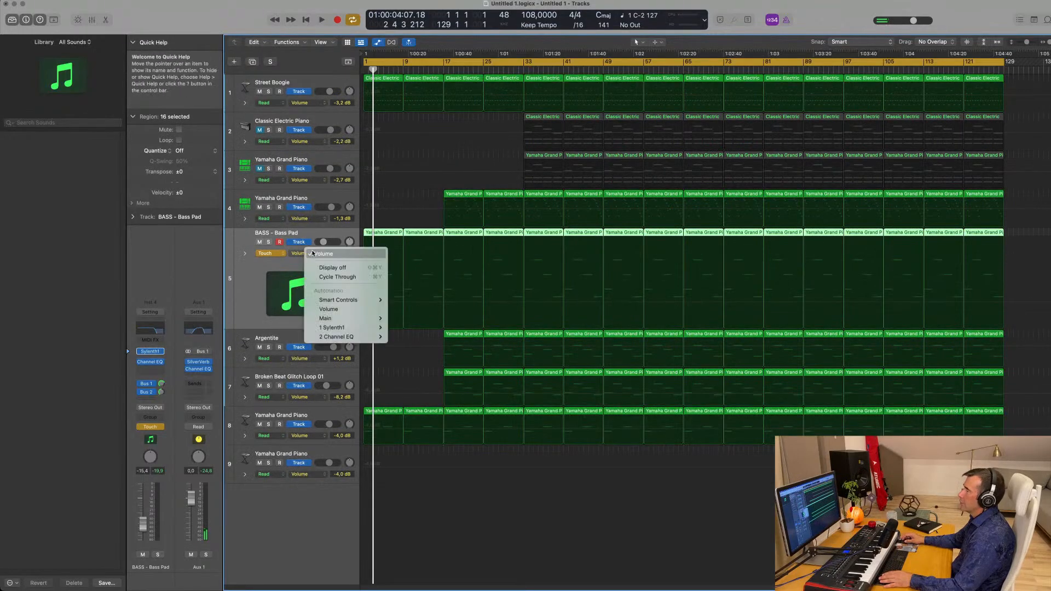
pyautogui.moveTo(347, 339)
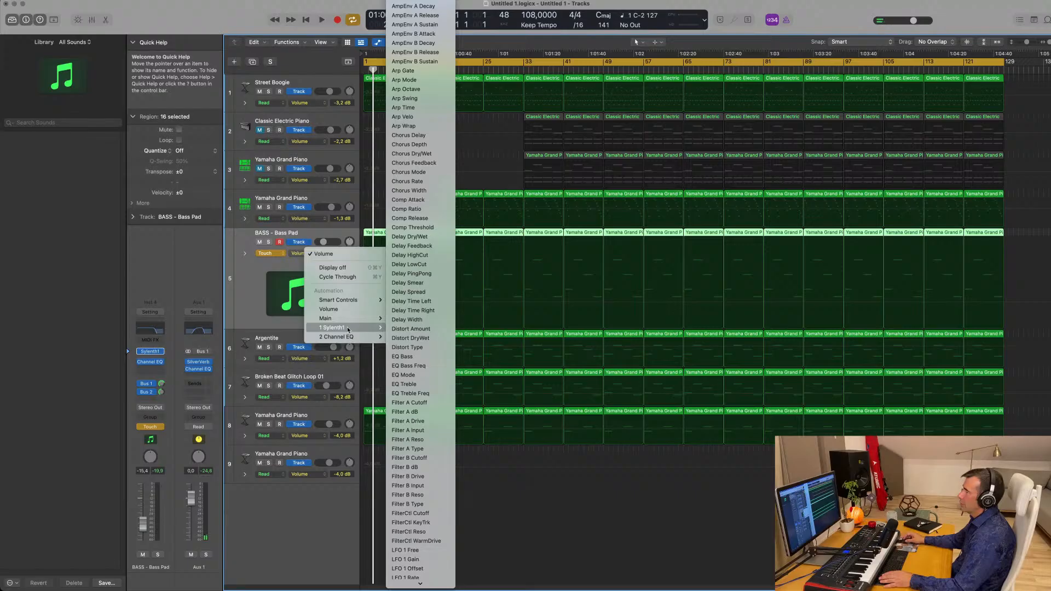
pyautogui.click(236, 304)
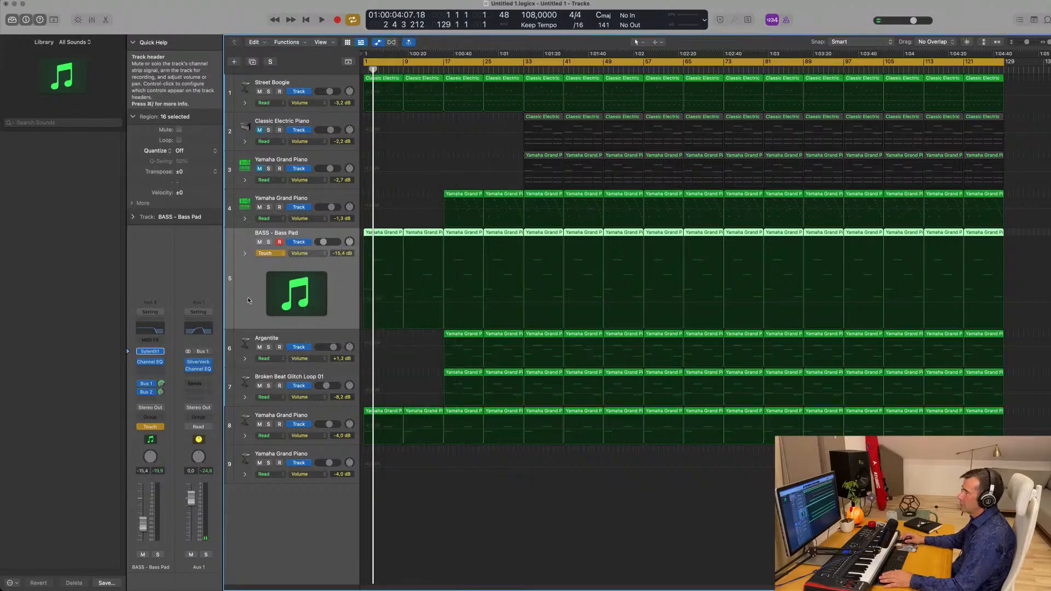
# Replay the arrangement from the start and look through Street Boogie's list of automation parameters.
pyautogui.press('Return')
pyautogui.press('space')
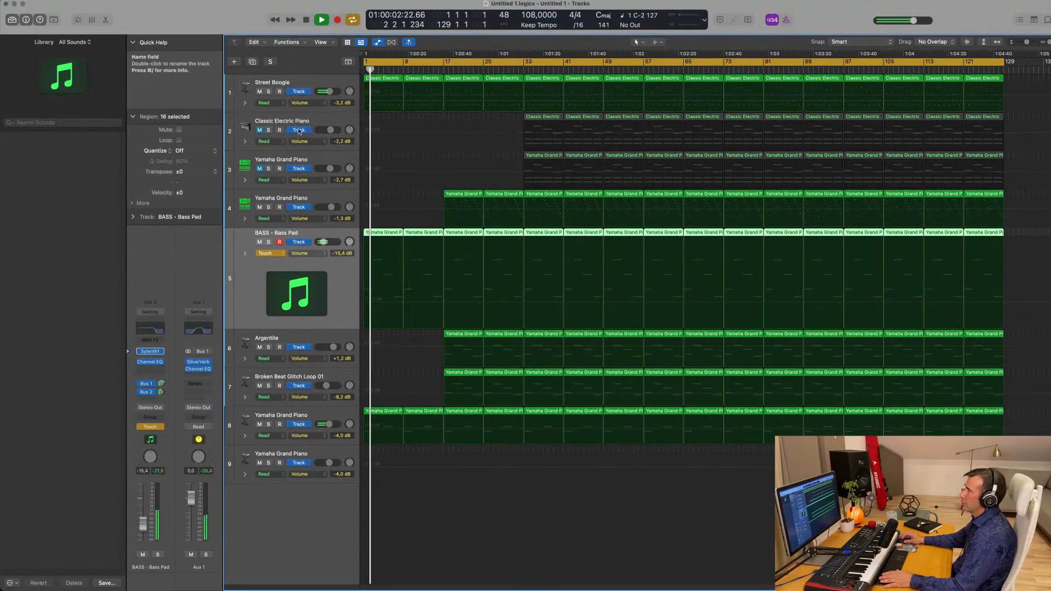
pyautogui.click(307, 83)
pyautogui.click(323, 104)
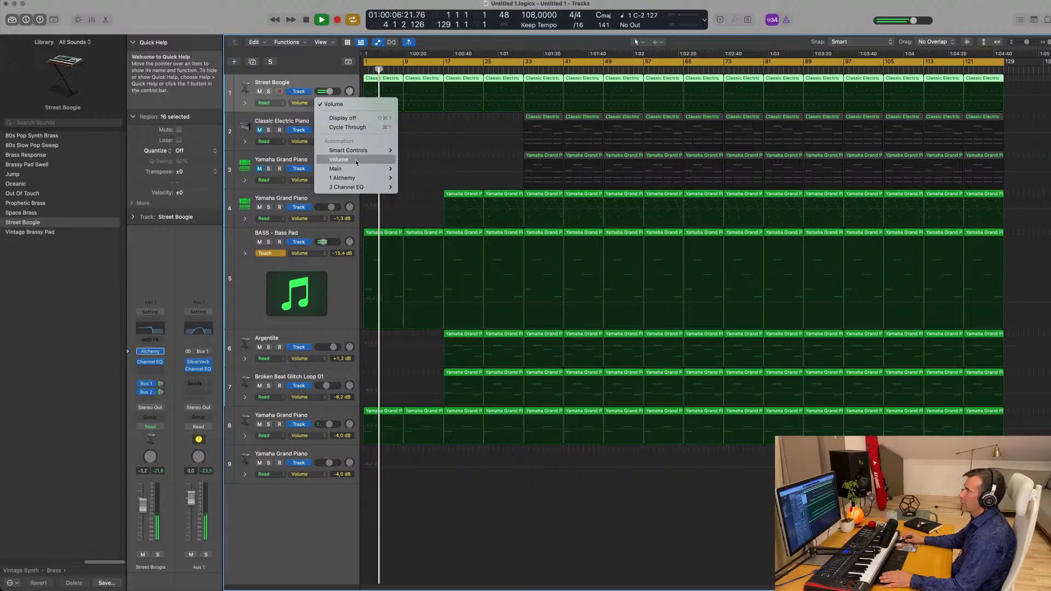
pyautogui.click(321, 89)
pyautogui.press('space')
pyautogui.press('space')
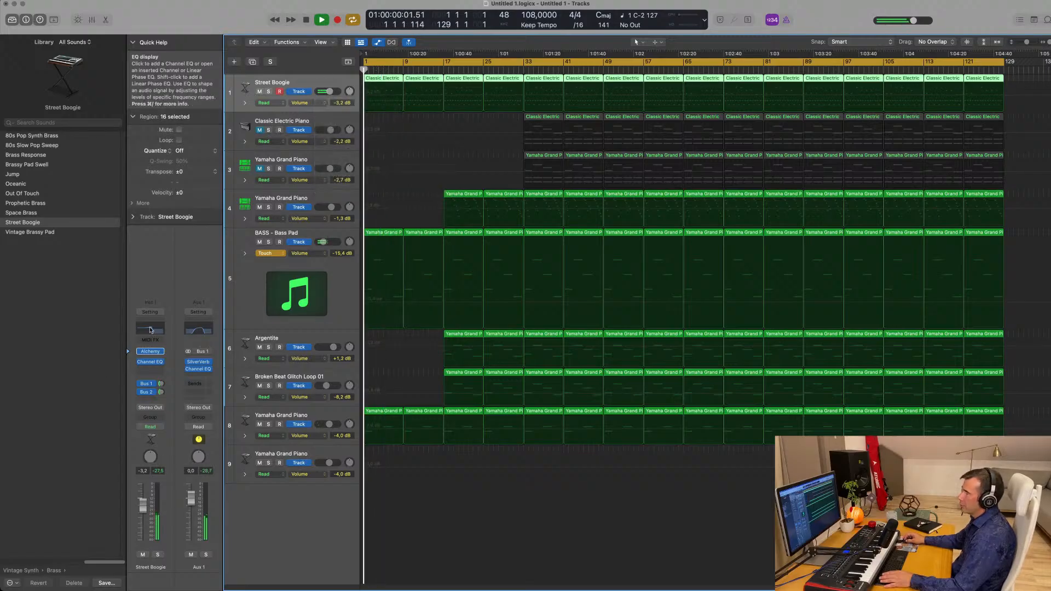
# Record High Cut Frequency automation from Street Boogie's Channel EQ in Touch mode, and close the EQ window.
pyautogui.click(151, 328)
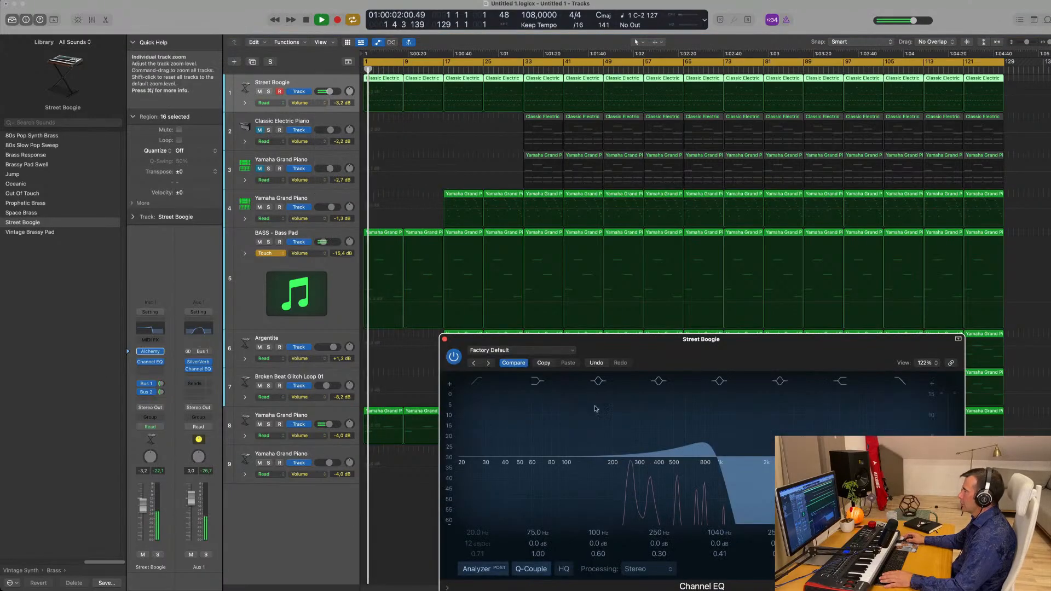
pyautogui.click(304, 103)
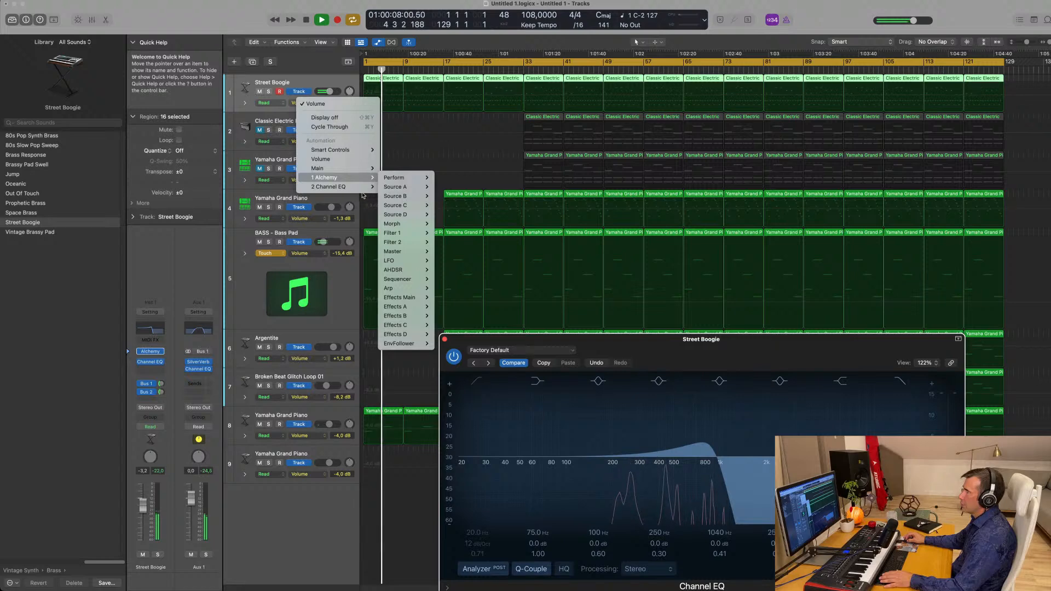
pyautogui.moveTo(361, 189)
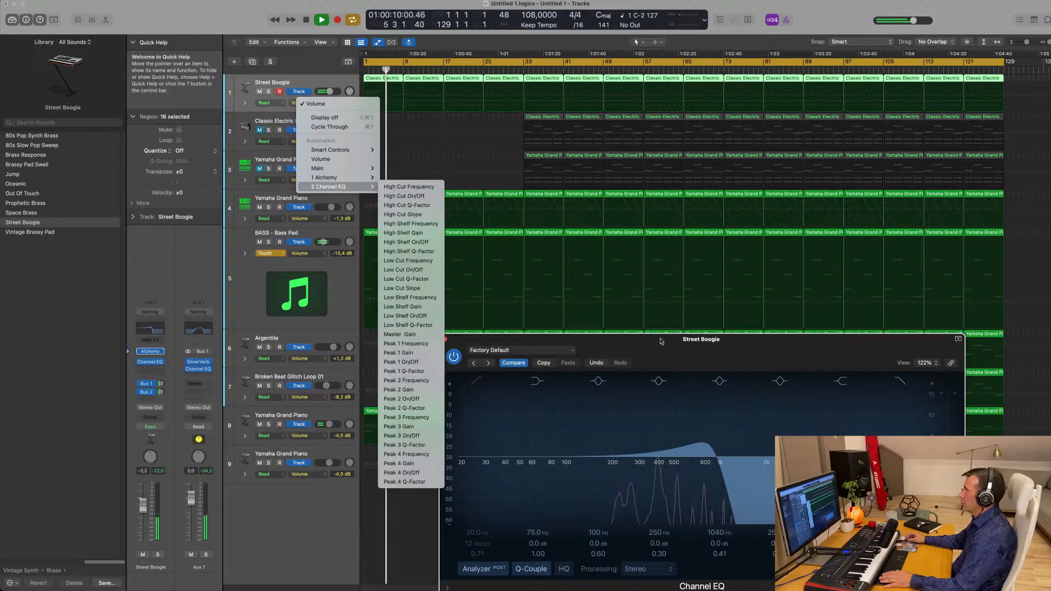
pyautogui.moveTo(661, 341); pyautogui.dragTo(650, 171)
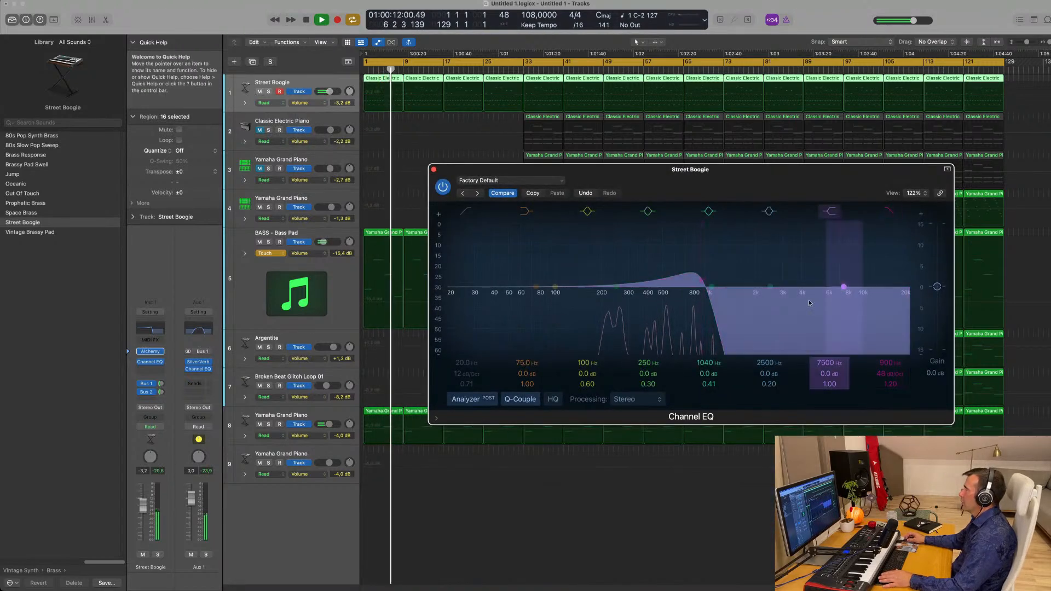
pyautogui.click(151, 427)
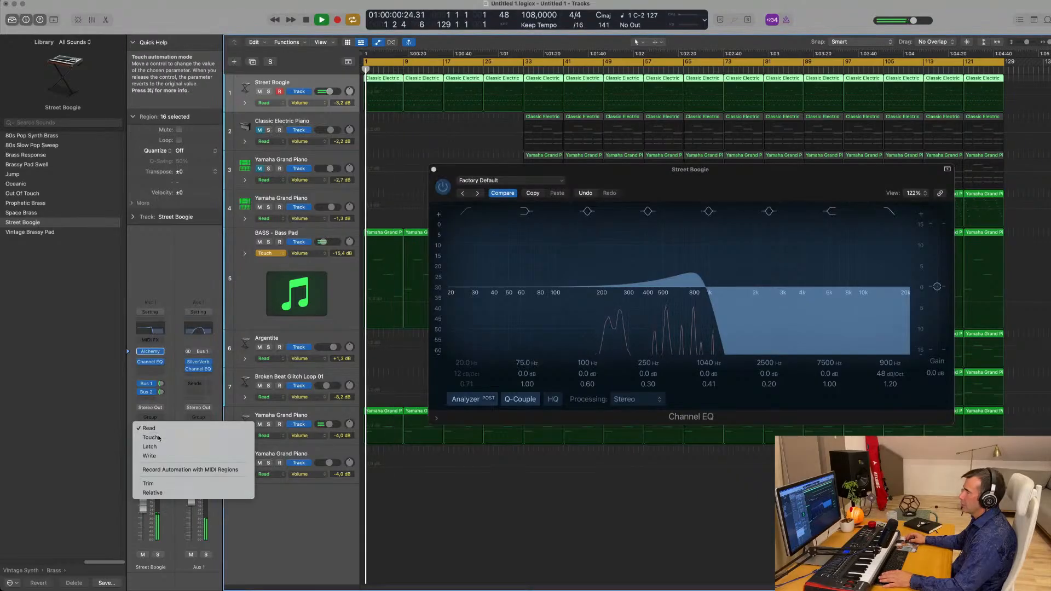
pyautogui.click(158, 438)
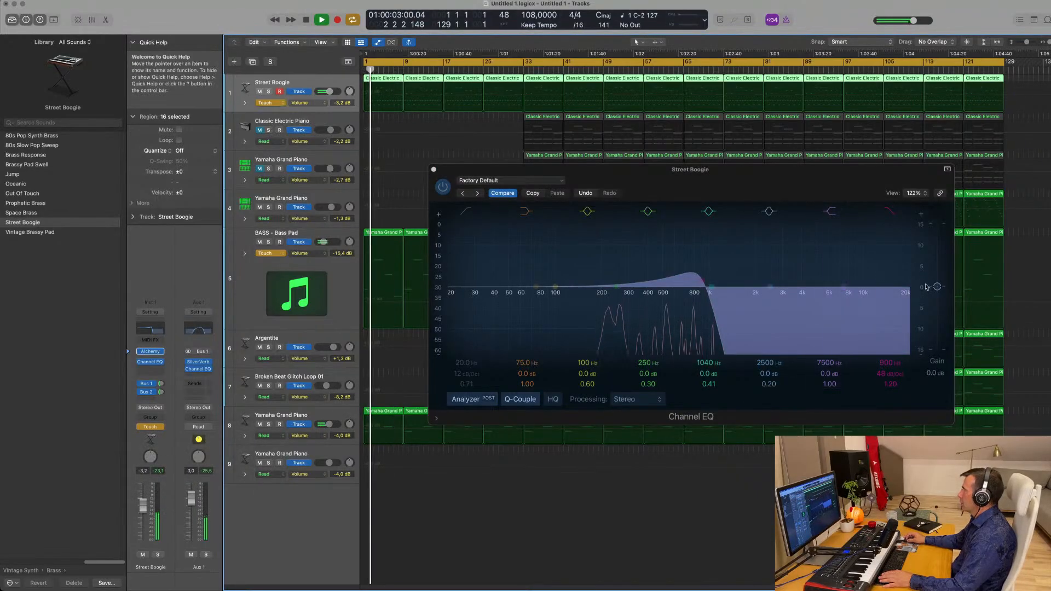
pyautogui.moveTo(890, 362)
pyautogui.mouseDown()
pyautogui.moveTo(890, 348)
pyautogui.moveTo(890, 376)
pyautogui.mouseUp()
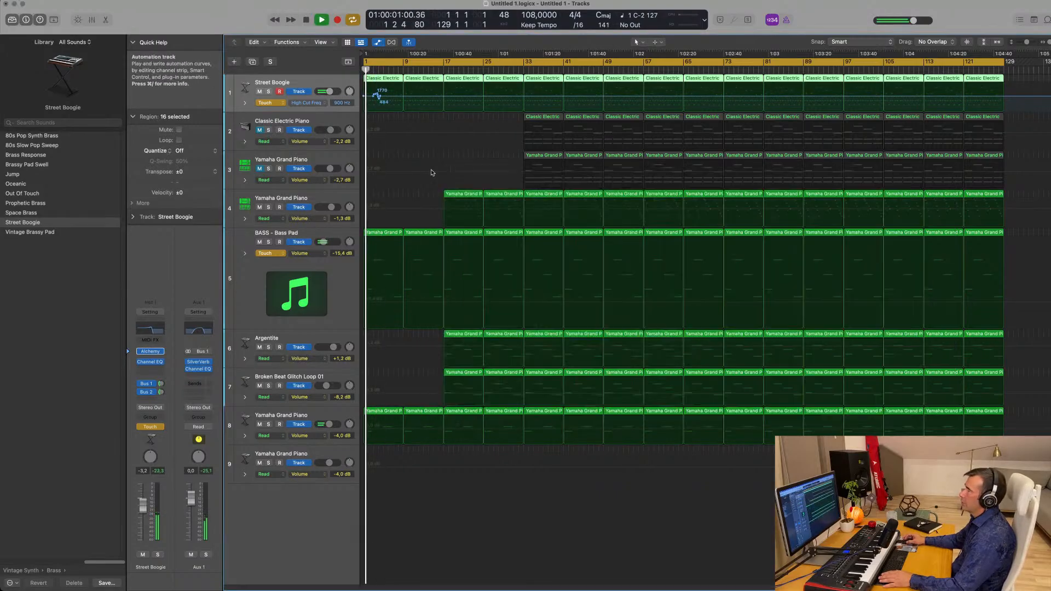
pyautogui.click(434, 169)
# Reshape Street Boogie's High Cut Frequency automation into a ramp from about 256 Hz at bar 1 to 458 Hz at bar 9, in Read mode.
pyautogui.click(381, 99)
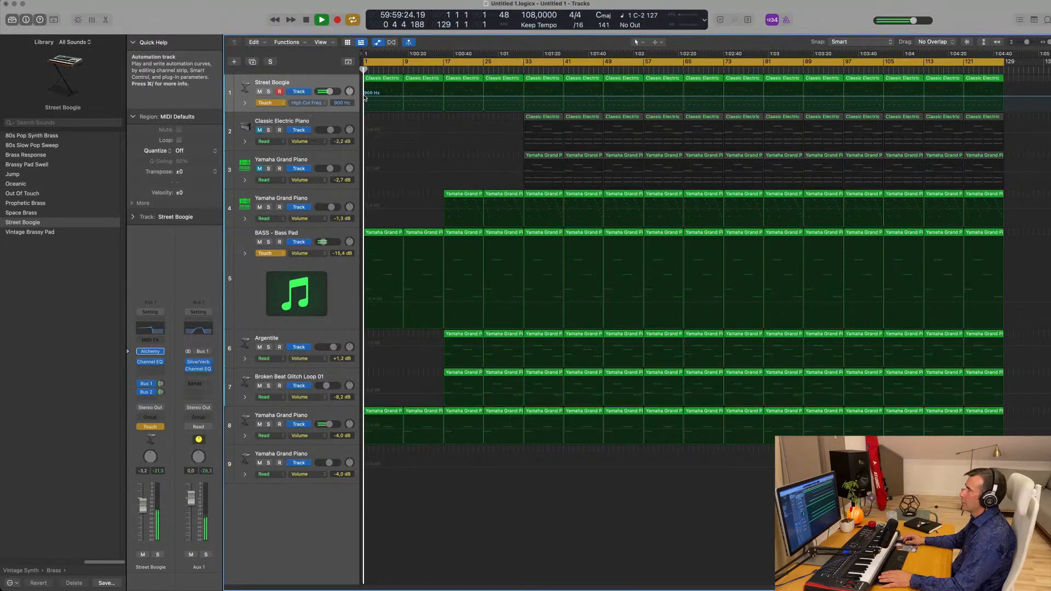
pyautogui.moveTo(365, 97); pyautogui.dragTo(406, 97)
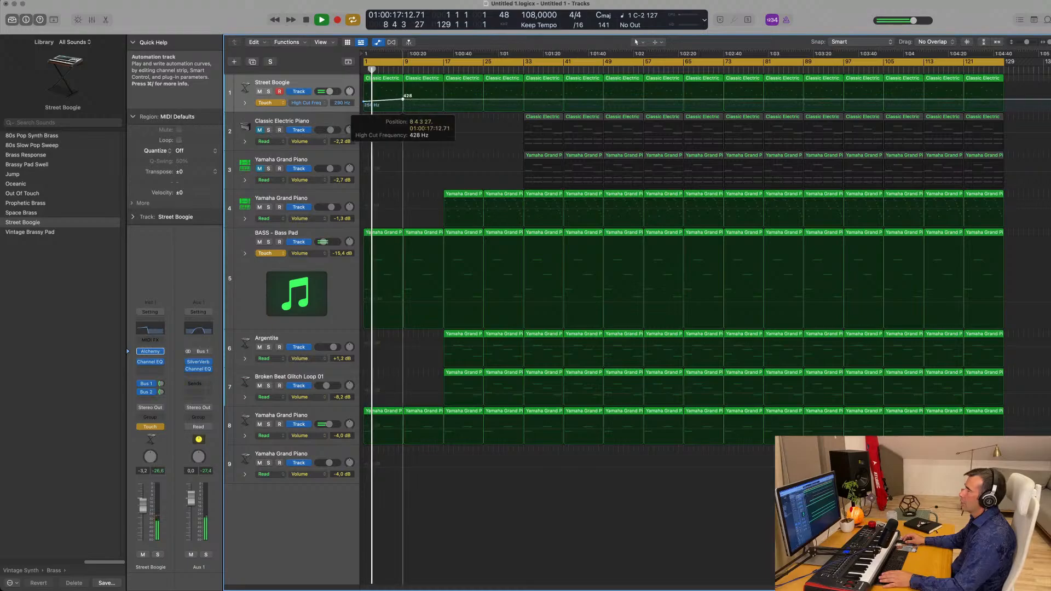
pyautogui.click(267, 103)
pyautogui.click(268, 96)
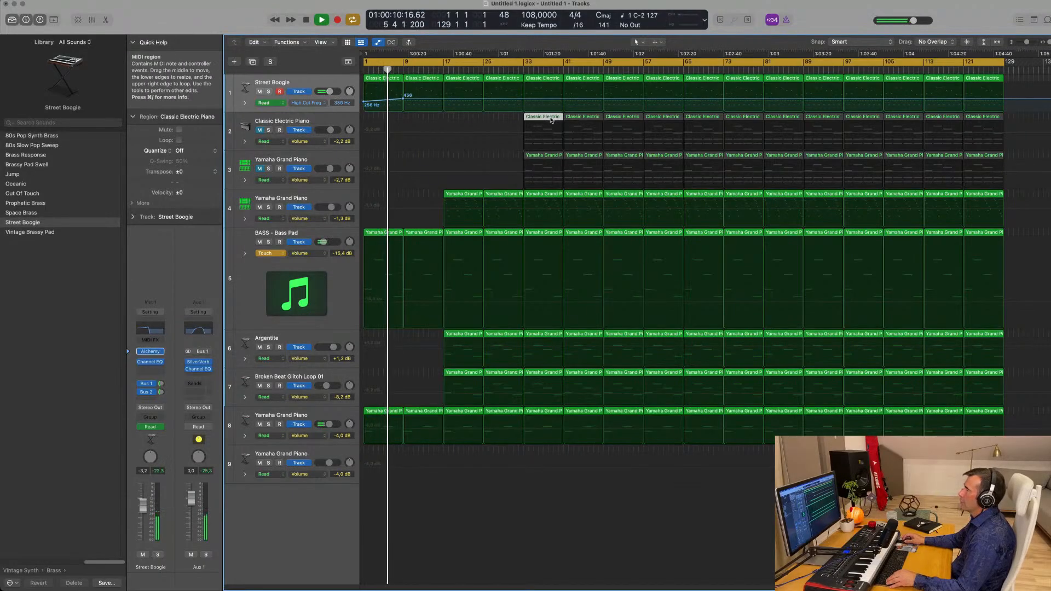
# Copy the Classic Electric Piano region from bar 33 to bar 9 and reduce it to its first chord, shortened to just past bar 10.
pyautogui.moveTo(541, 119); pyautogui.dragTo(428, 116)
pyautogui.doubleClick(428, 117)
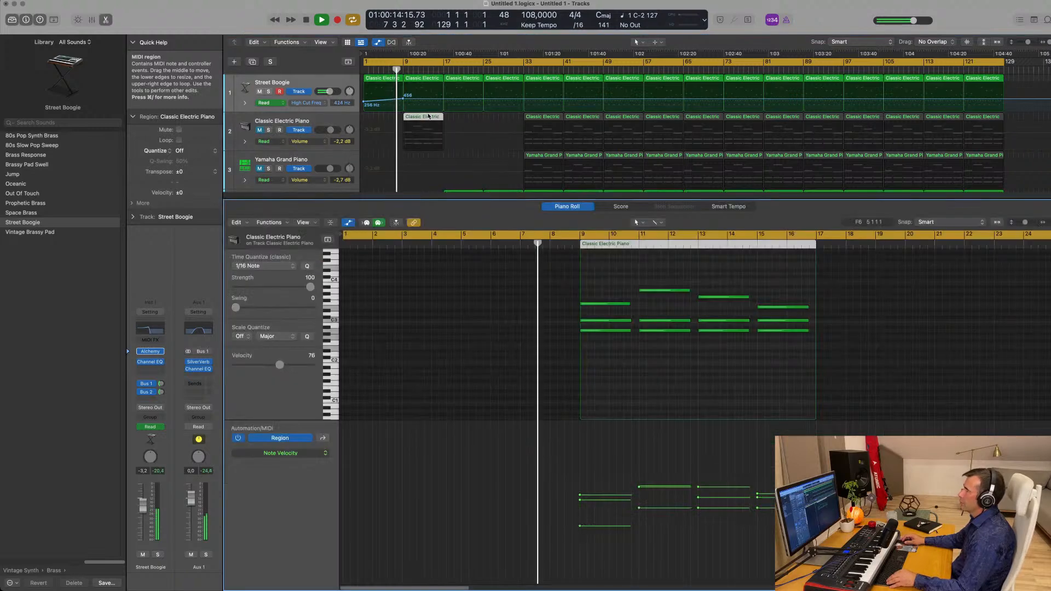
pyautogui.moveTo(669, 282); pyautogui.dragTo(809, 357)
pyautogui.press('Delete')
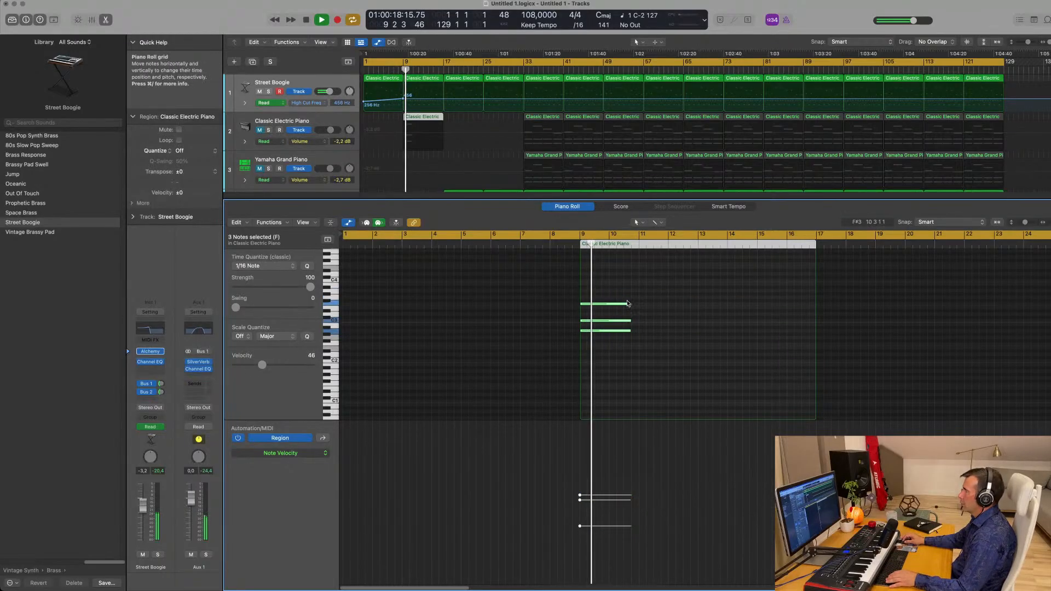
pyautogui.moveTo(631, 304); pyautogui.dragTo(616, 305)
pyautogui.press('Return')
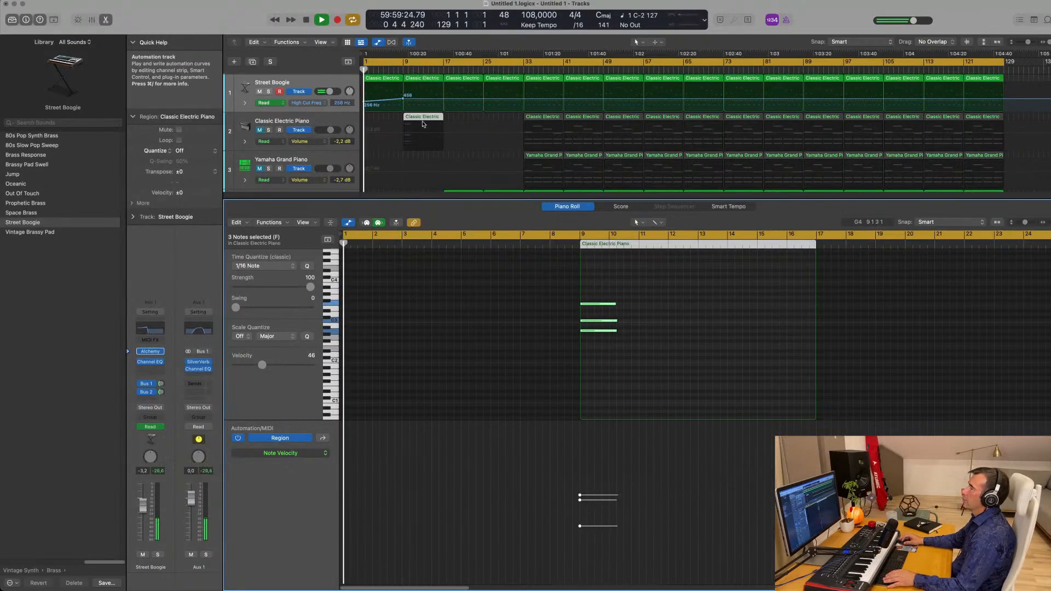
# Unmute the Classic Electric Piano track and replay from the start with the Piano Roll closed.
pyautogui.click(259, 131)
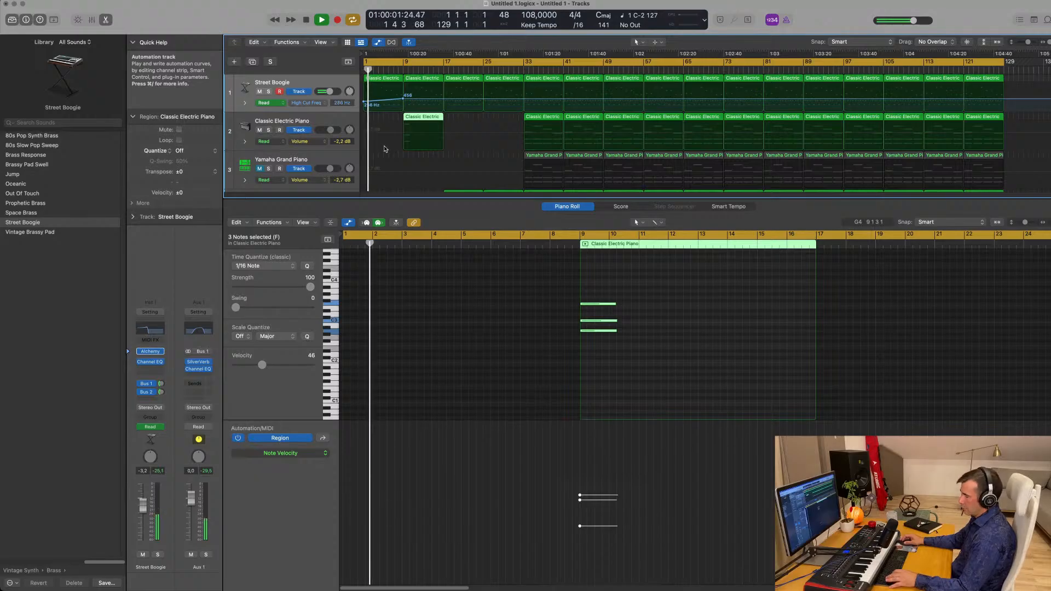
pyautogui.press('x')
pyautogui.press('x')
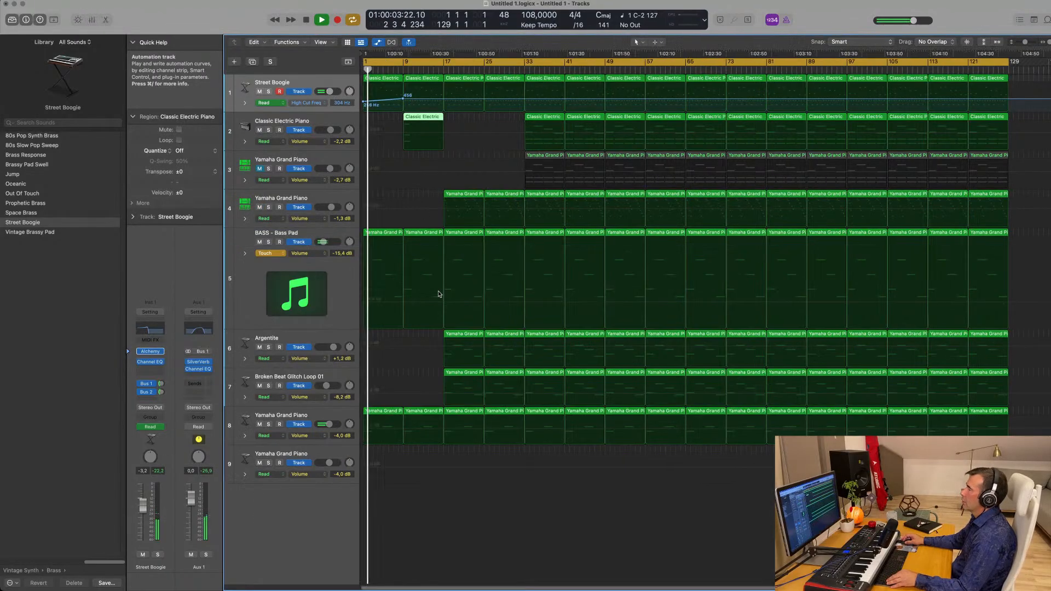
pyautogui.press('super+Right')
pyautogui.hscroll(-1, 439, 294)
pyautogui.press('Return')
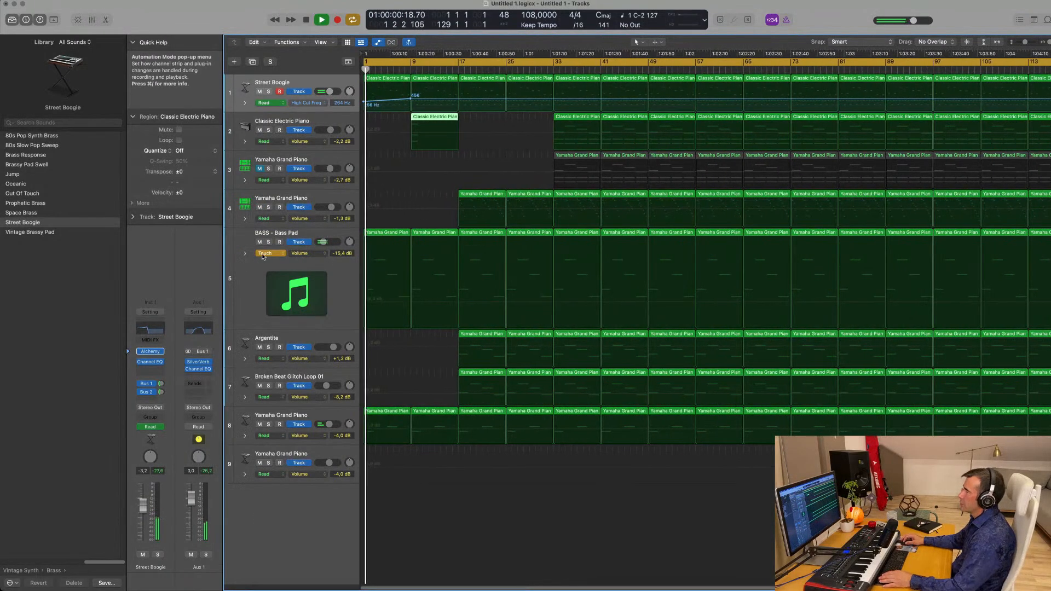
# Return the BASS - Bass Pad track to Read automation mode and replay from the start with it selected.
pyautogui.click(263, 254)
pyautogui.click(265, 247)
pyautogui.click(250, 287)
pyautogui.press('space')
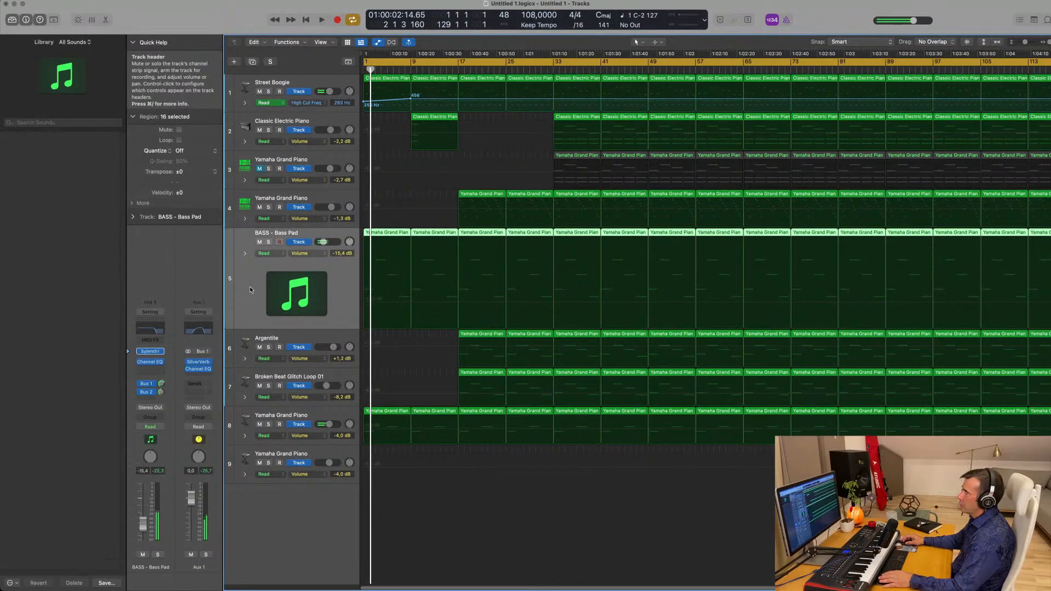
pyautogui.press('Return')
pyautogui.press('space')
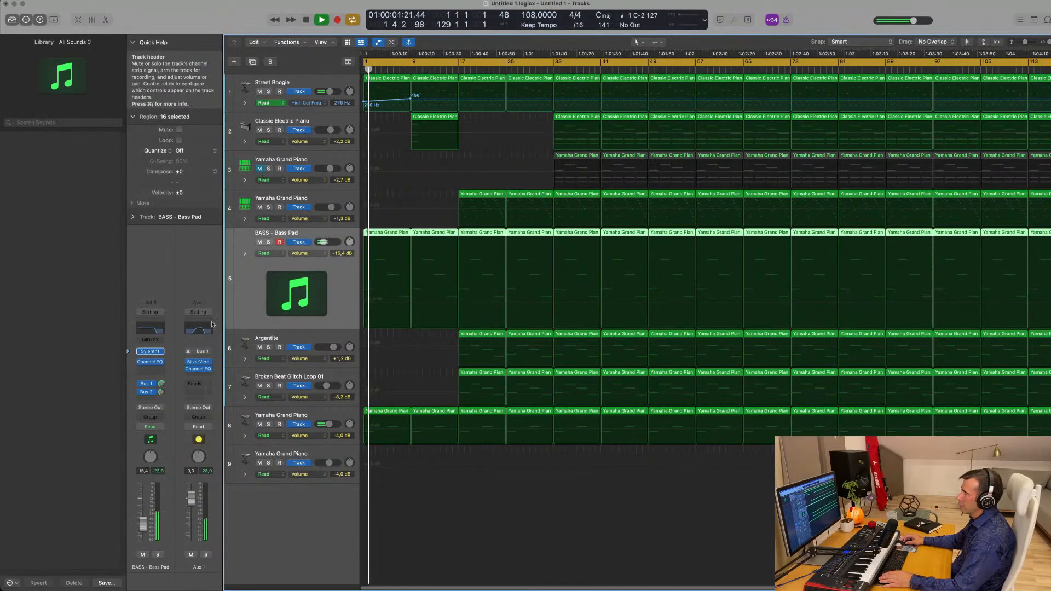
# Record FilterCtl Cutoff automation for BASS - Bass Pad from Sylenth1 in Touch mode, and close the instrument window.
pyautogui.click(153, 352)
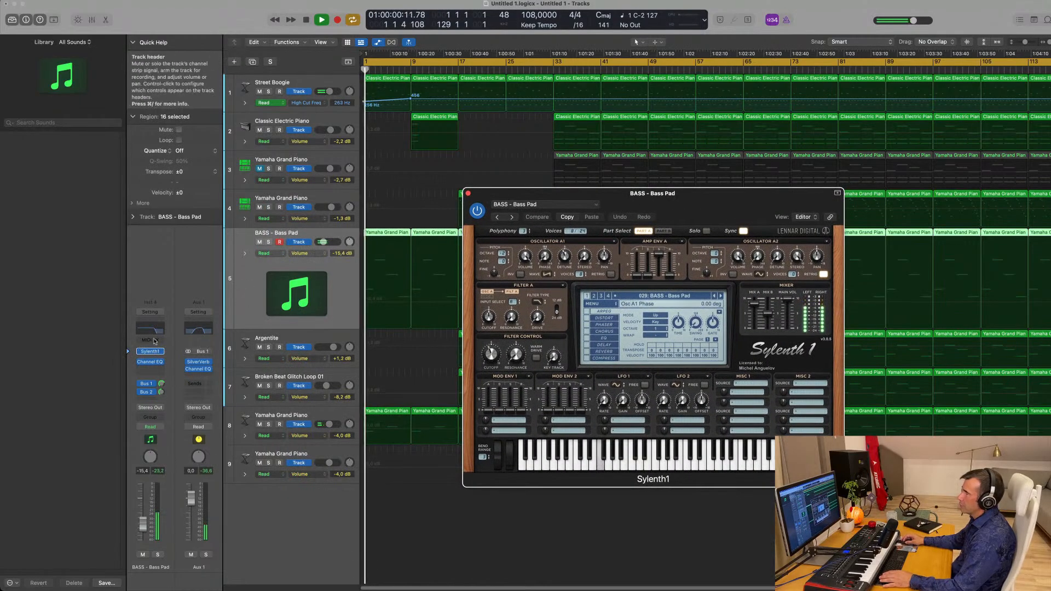
pyautogui.click(150, 427)
pyautogui.click(150, 436)
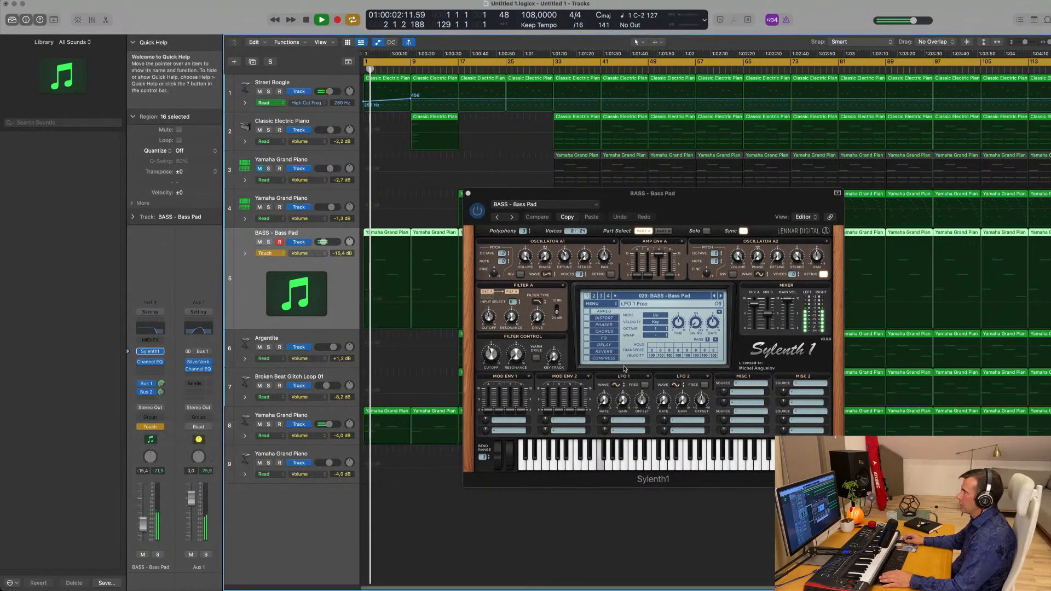
pyautogui.press('Return')
pyautogui.moveTo(491, 355); pyautogui.dragTo(492, 359)
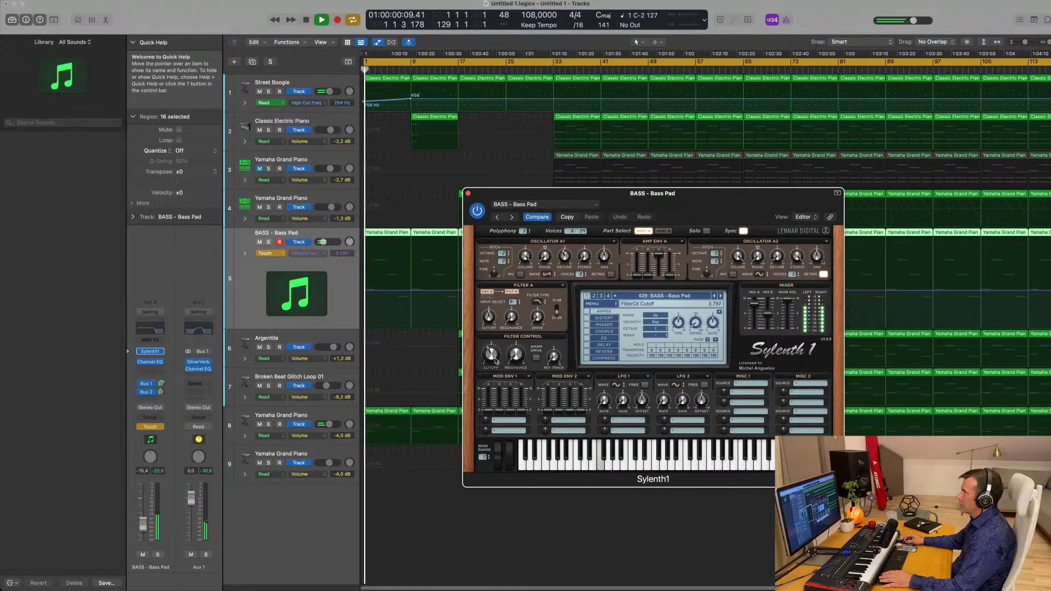
pyautogui.click(467, 194)
# Shape the Bass Pad cutoff automation into a ramp from about 2.1 at bar 1 to about 4.2 at bar 17, in Read mode.
pyautogui.press('space')
pyautogui.moveTo(367, 291)
pyautogui.mouseDown()
pyautogui.moveTo(355, 290)
pyautogui.moveTo(363, 297)
pyautogui.mouseUp()
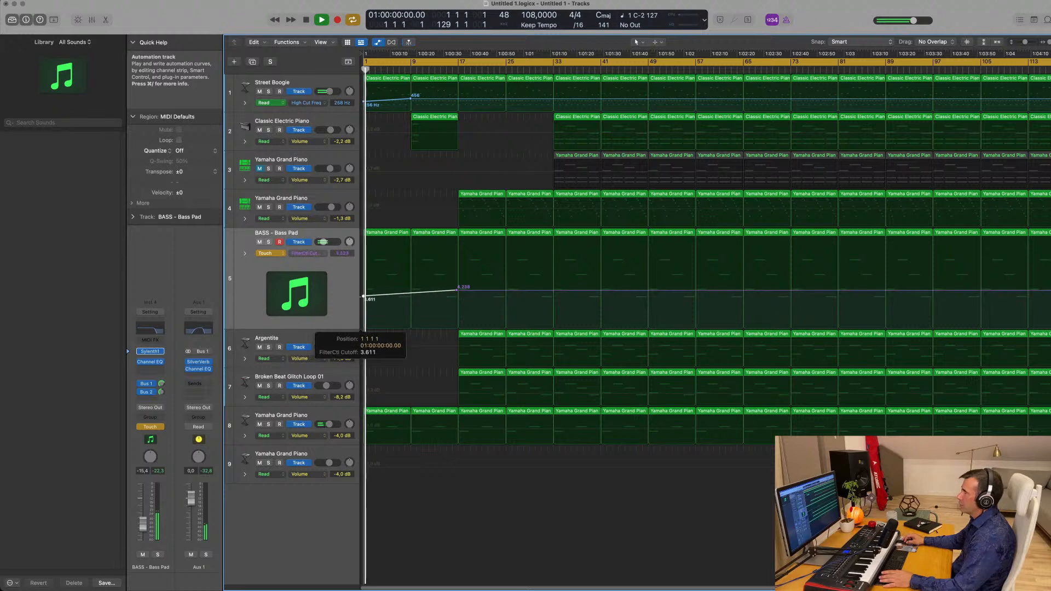
pyautogui.click(269, 253)
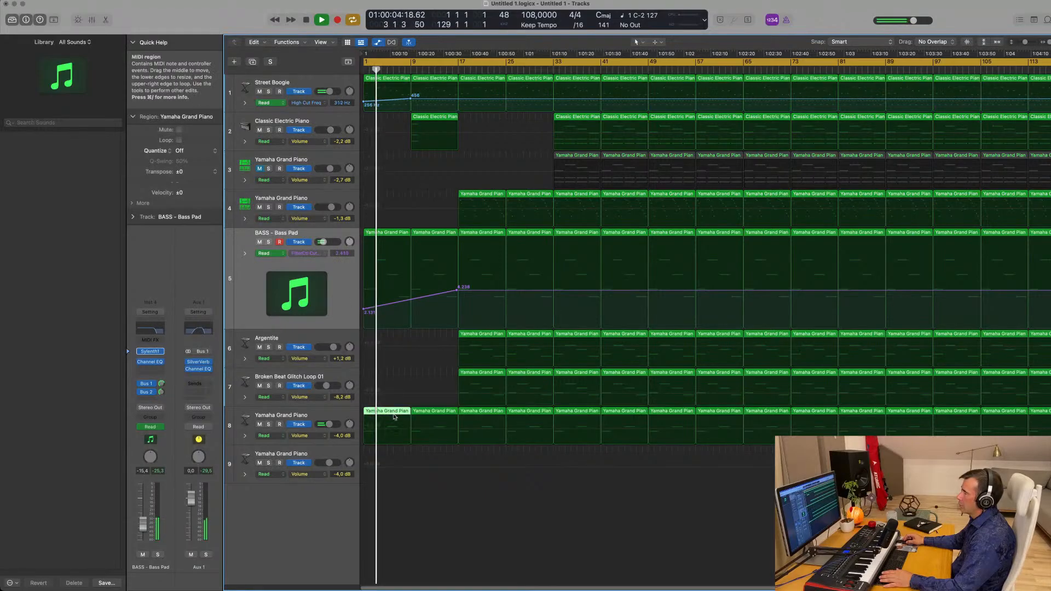
# Delete the note at bar 5 from the first Yamaha Grand Piano region on track 8, and close the Piano Roll.
pyautogui.doubleClick(397, 414)
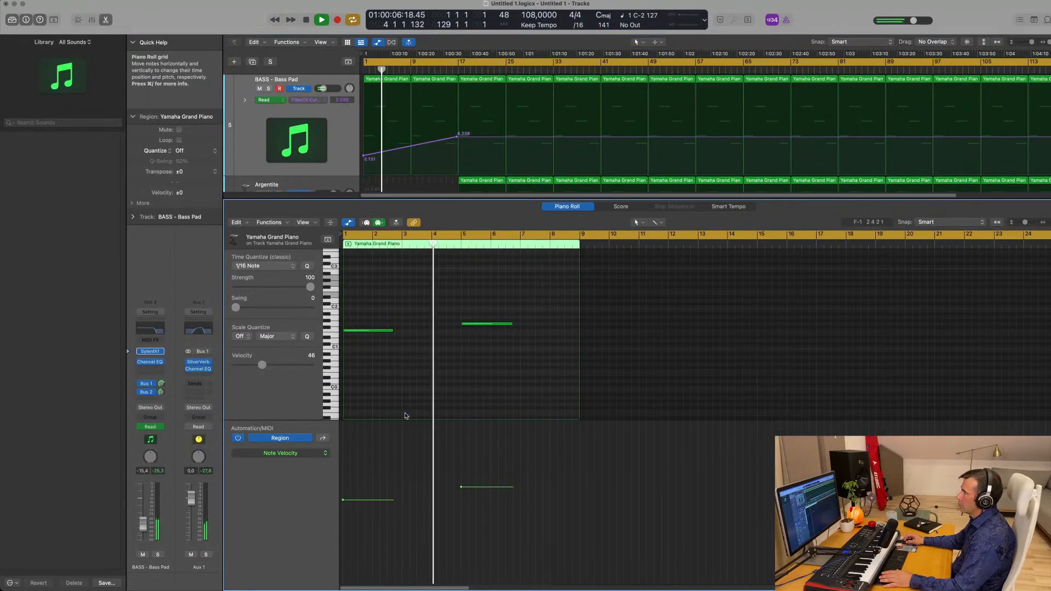
pyautogui.click(495, 323)
pyautogui.press('Delete')
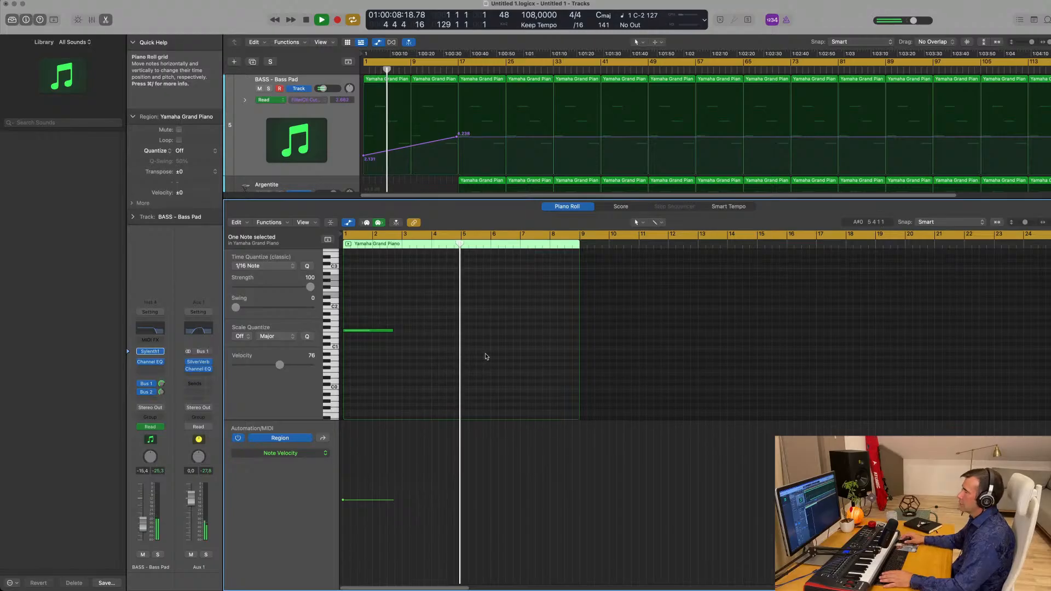
pyautogui.press('x')
pyautogui.press('x')
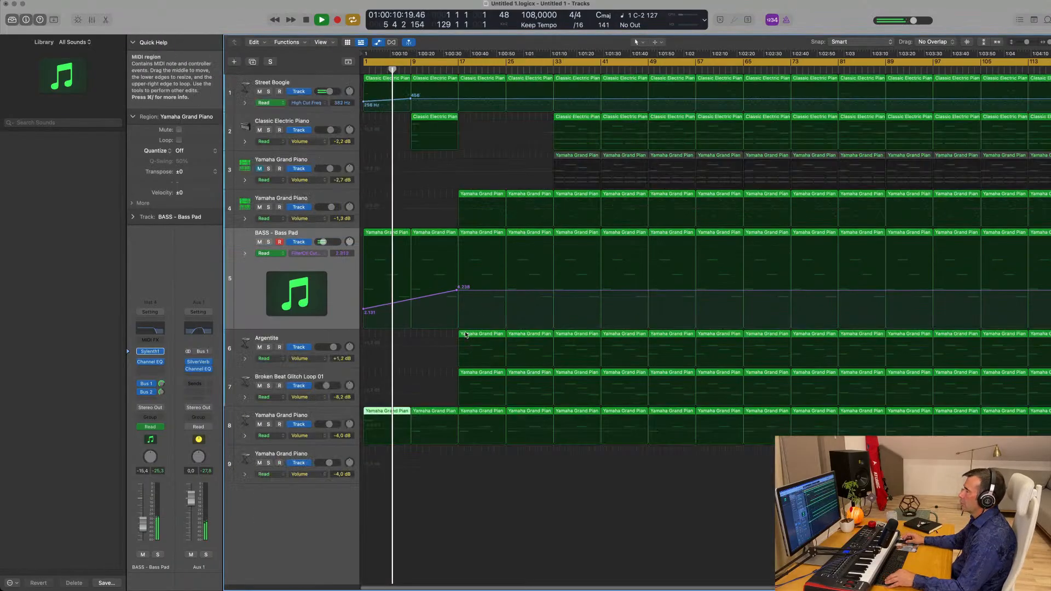
# Add a High Cut Frequency automation point at bar 17 on the Street Boogie track.
pyautogui.scroll(-3, 464, 329)
pyautogui.scroll(-1, 433, 252)
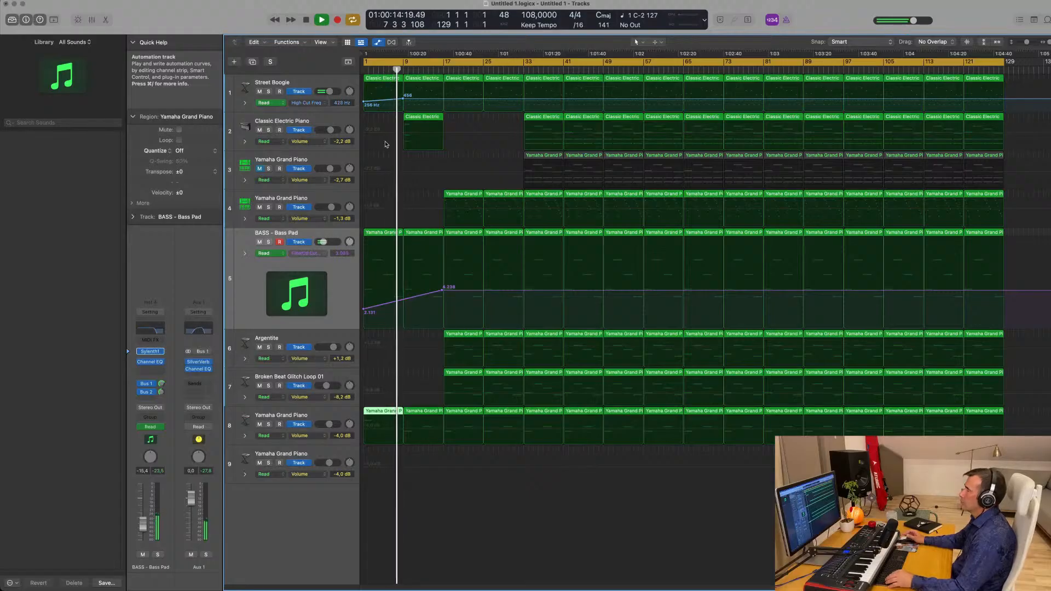
pyautogui.click(444, 100)
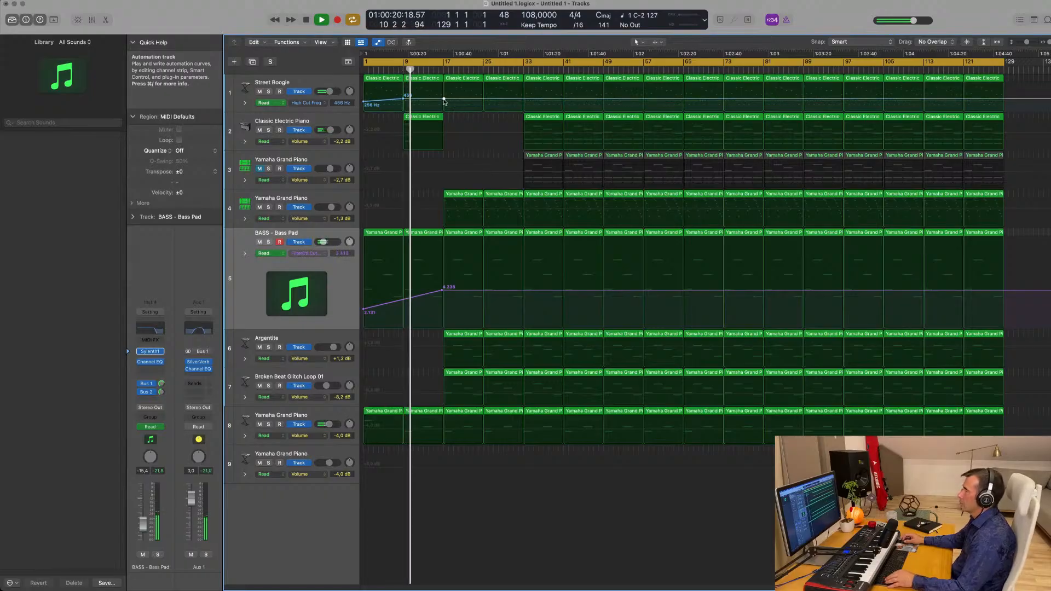
# Delete the note at bar 13 from the bar 9 Yamaha Grand Piano region on track 8, and close the Piano Roll.
pyautogui.click(429, 412)
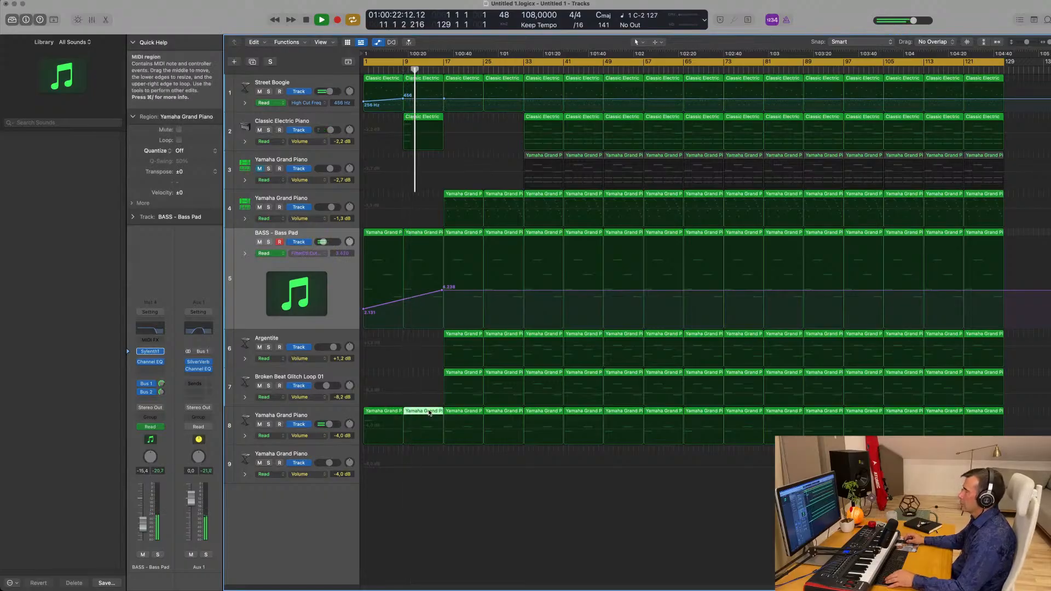
pyautogui.doubleClick(429, 411)
pyautogui.moveTo(756, 276); pyautogui.dragTo(726, 329)
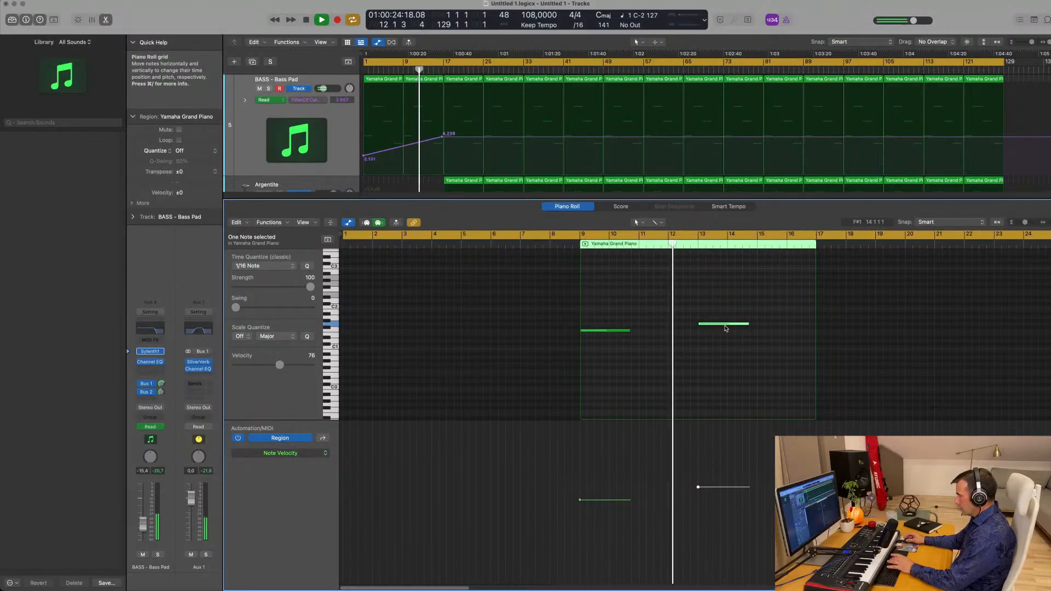
pyautogui.press('Delete')
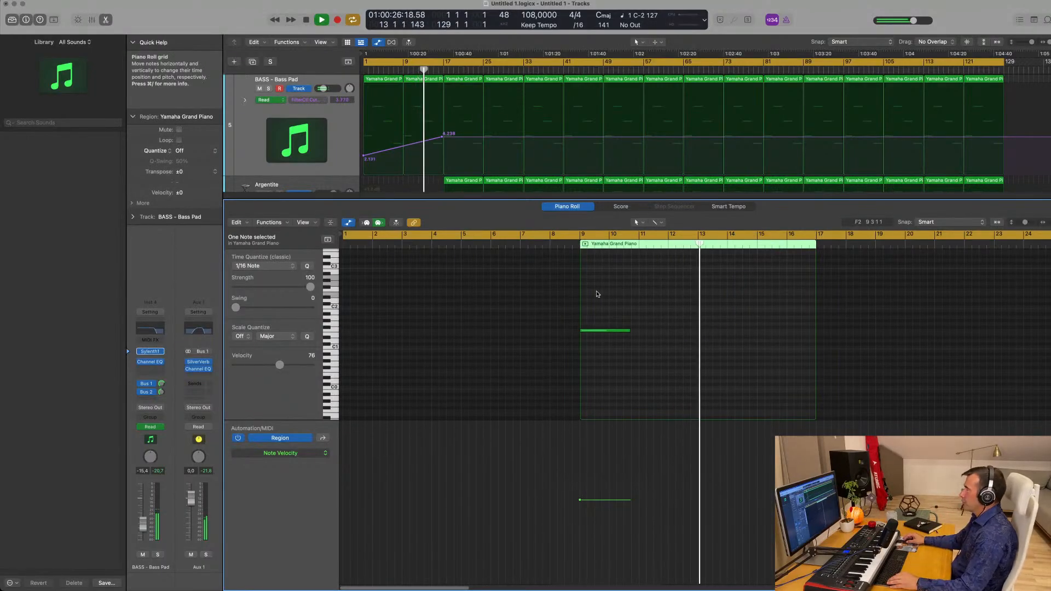
pyautogui.scroll(1, 548, 298)
pyautogui.press('x')
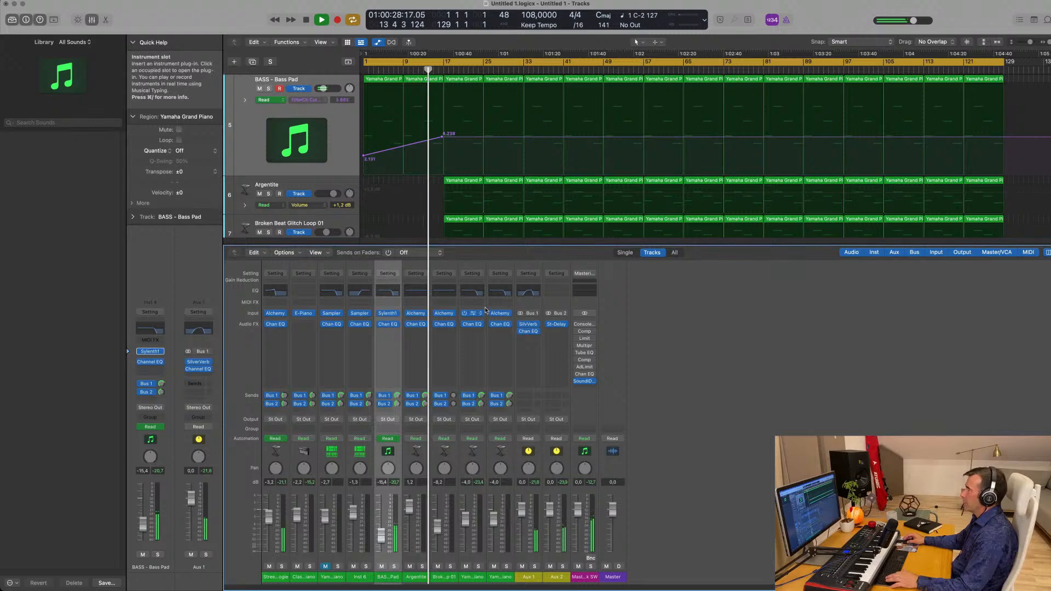
pyautogui.press('x')
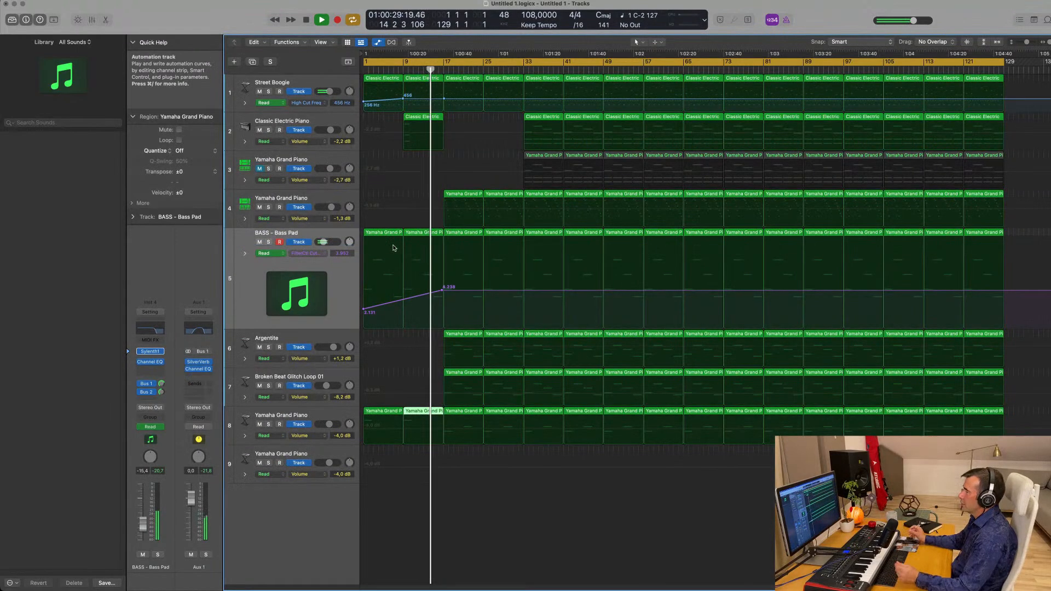
# Delete the regions between bars 17 and 33 on Argentite, Broken Beat Glitch Loop 01 and Yamaha Grand Piano track 4.
pyautogui.click(471, 332)
pyautogui.press('Delete')
pyautogui.click(475, 372)
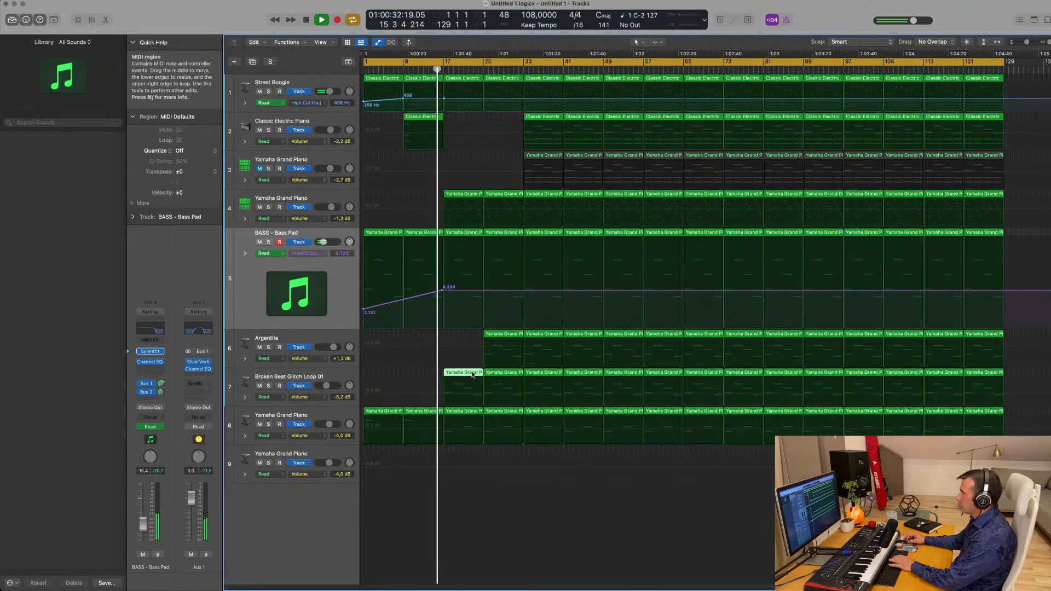
pyautogui.press('Delete')
pyautogui.click(508, 333)
pyautogui.press('Delete')
pyautogui.click(505, 372)
pyautogui.press('Delete')
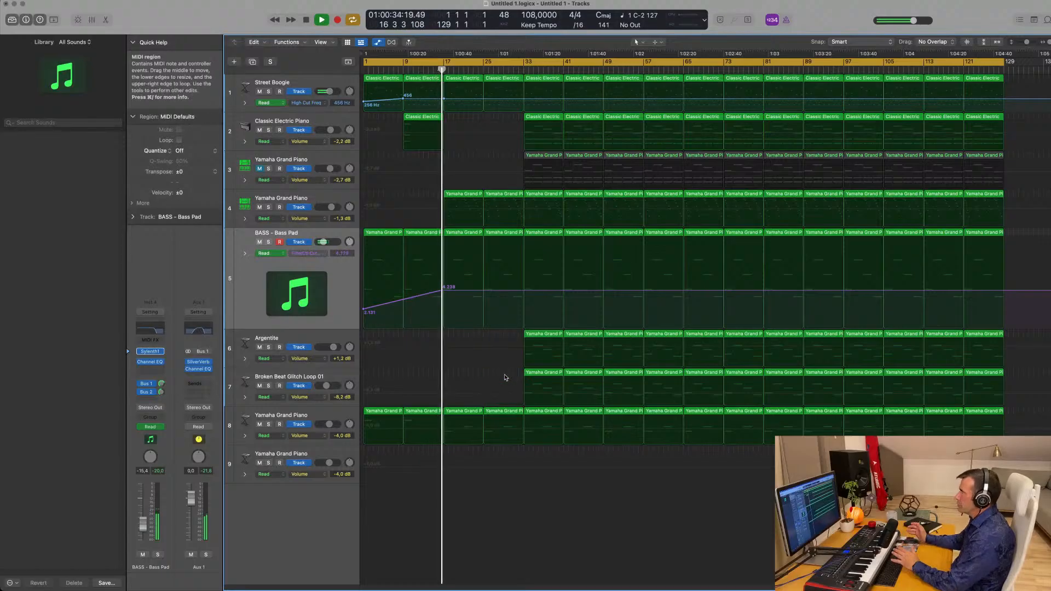
pyautogui.moveTo(437, 193); pyautogui.dragTo(497, 197)
pyautogui.press('Delete')
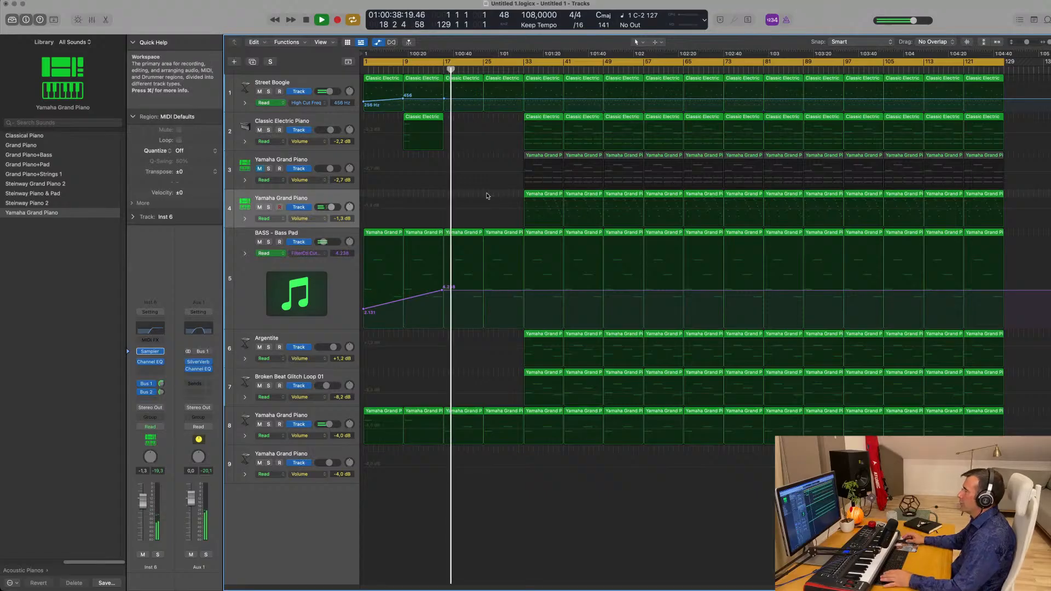
# Replay from the start and copy the bar 9 Classic Electric Piano region on track 2 to bar 17.
pyautogui.press('space')
pyautogui.press('space')
pyautogui.moveTo(419, 121); pyautogui.dragTo(456, 123)
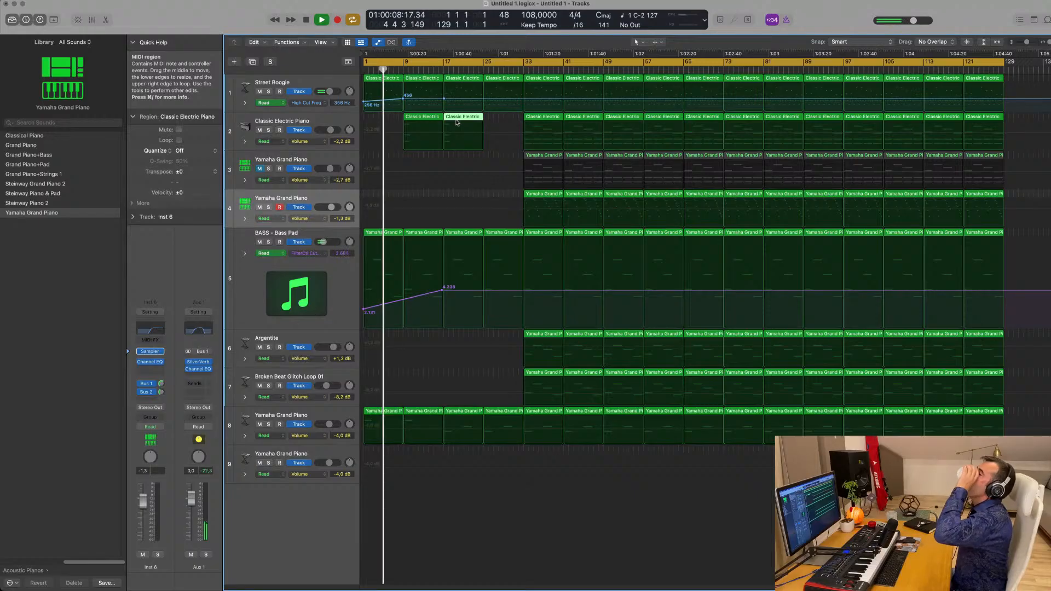
# Drop the Street Boogie High Cut Frequency automation to 185 Hz at bar 9, so it climbs again towards bar 17.
pyautogui.click(406, 99)
pyautogui.moveTo(407, 101); pyautogui.dragTo(406, 105)
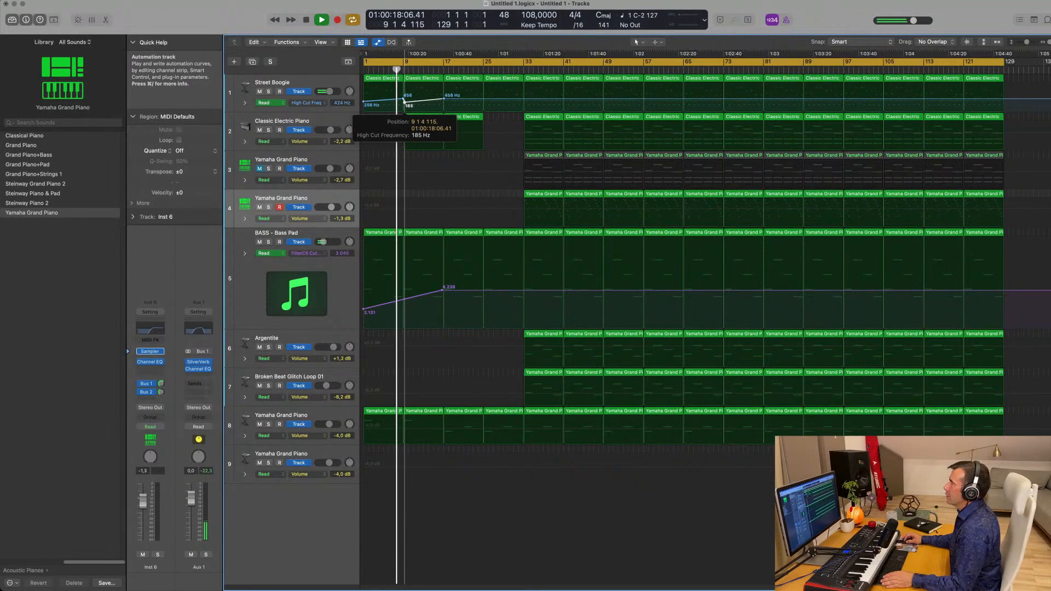
pyautogui.scroll(1, 406, 105)
pyautogui.scroll(3, 406, 105)
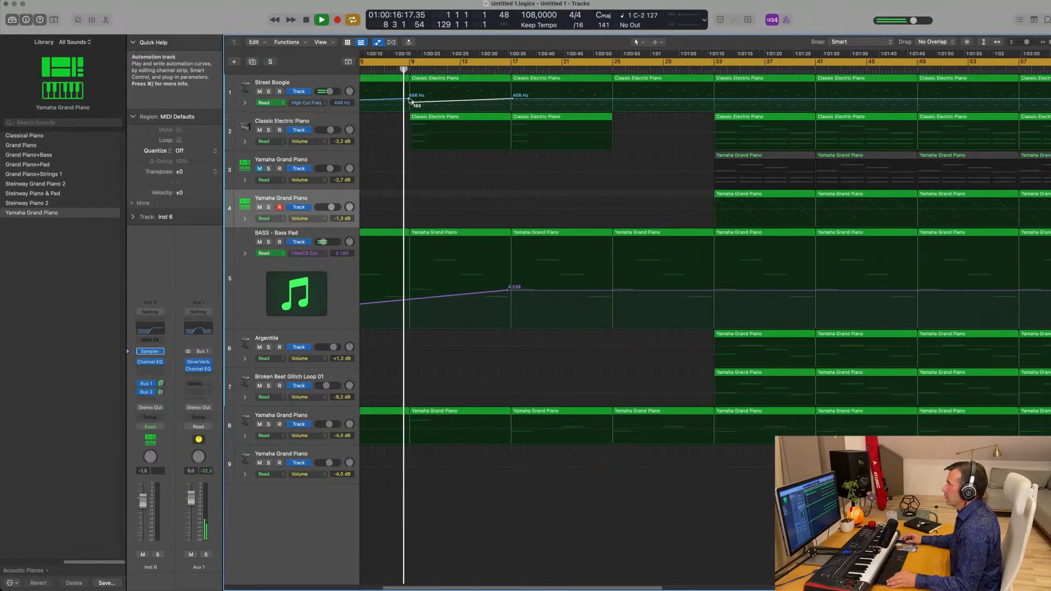
pyautogui.moveTo(413, 103); pyautogui.dragTo(410, 103)
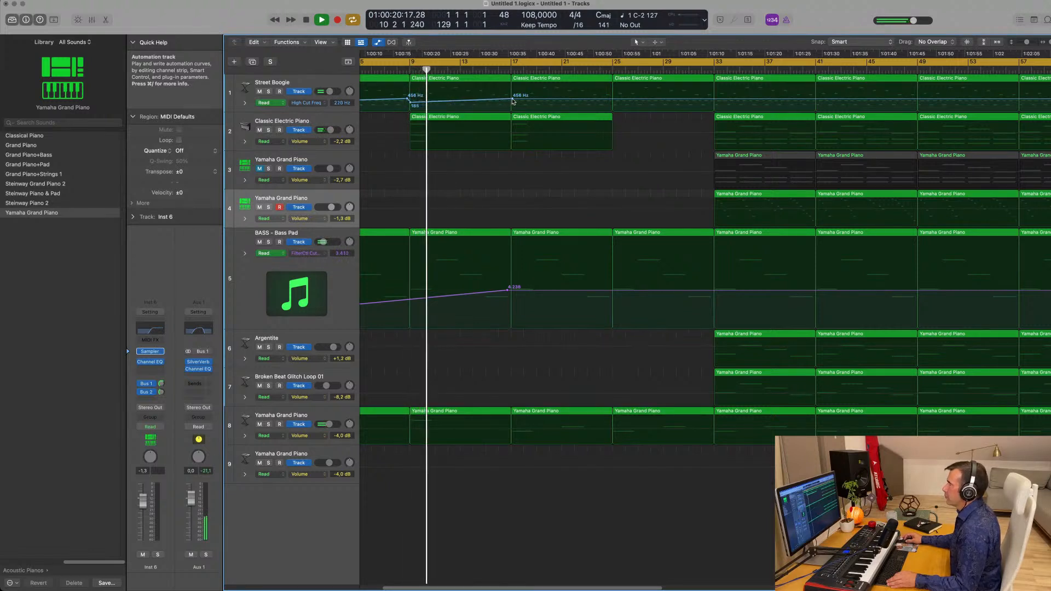
# Shape the Street Boogie High Cut automation to peak at about 605 Hz before bar 17 and drop to about 199 Hz there.
pyautogui.click(511, 100)
pyautogui.moveTo(512, 101); pyautogui.dragTo(512, 103)
pyautogui.click(511, 100)
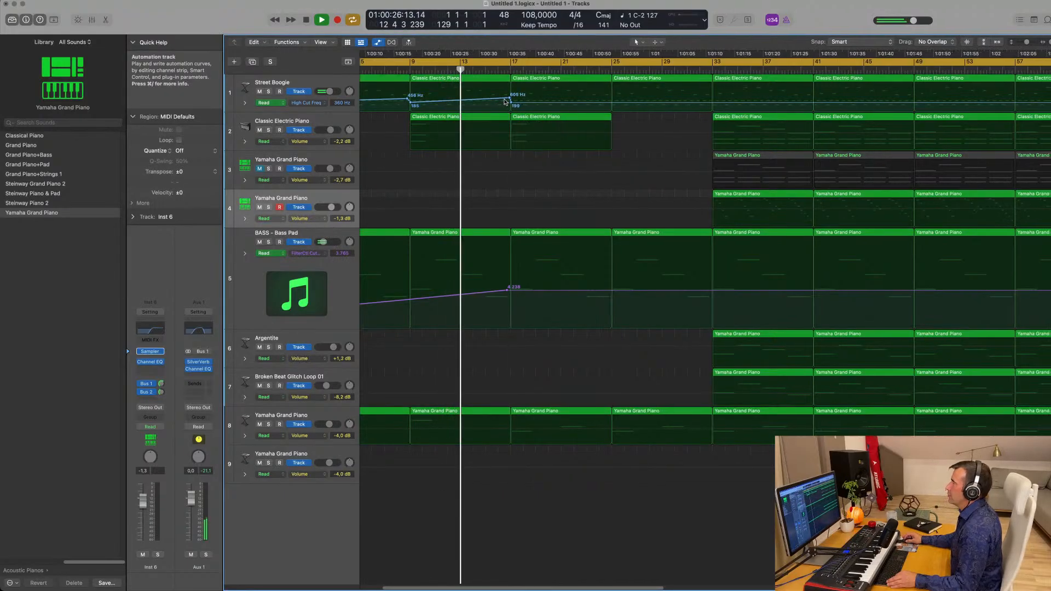
# Drop the BASS - Bass Pad FilterCtl Cutoff automation to about 3.028 at bar 17.
pyautogui.scroll(-5, 512, 100)
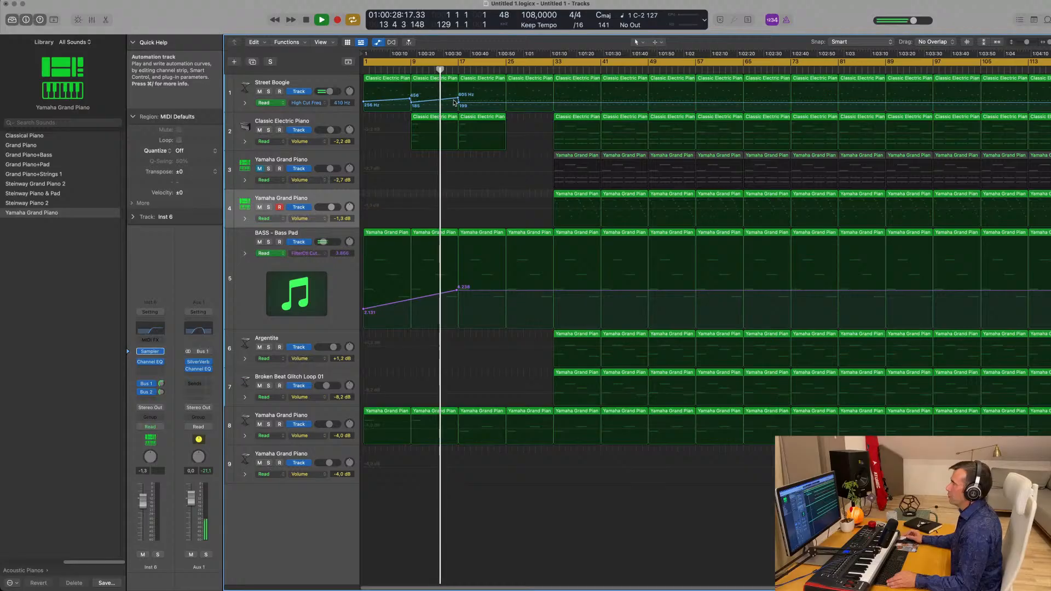
pyautogui.scroll(2, 473, 181)
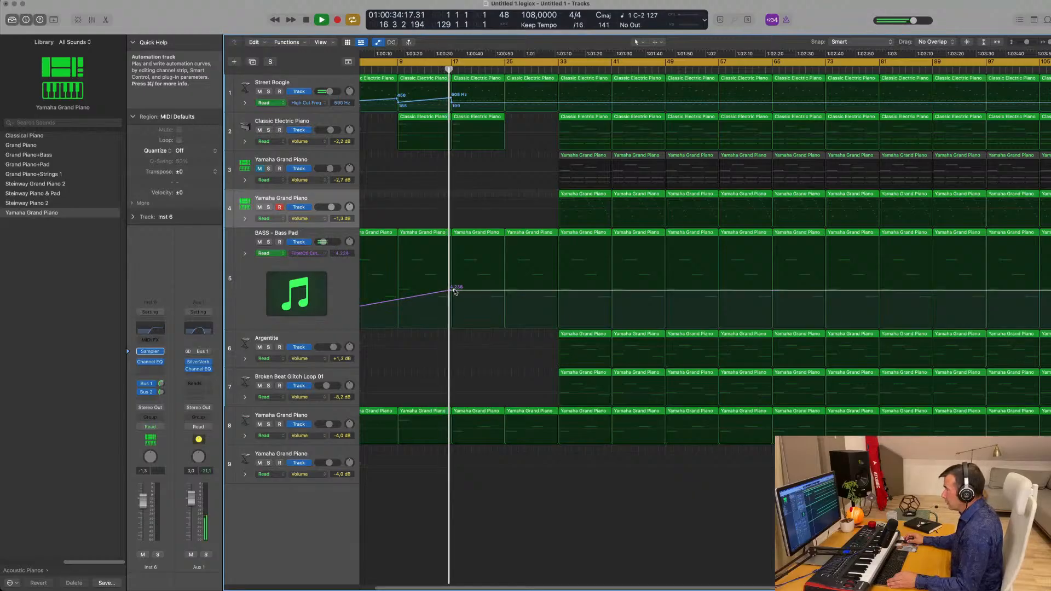
pyautogui.moveTo(454, 291); pyautogui.dragTo(453, 301)
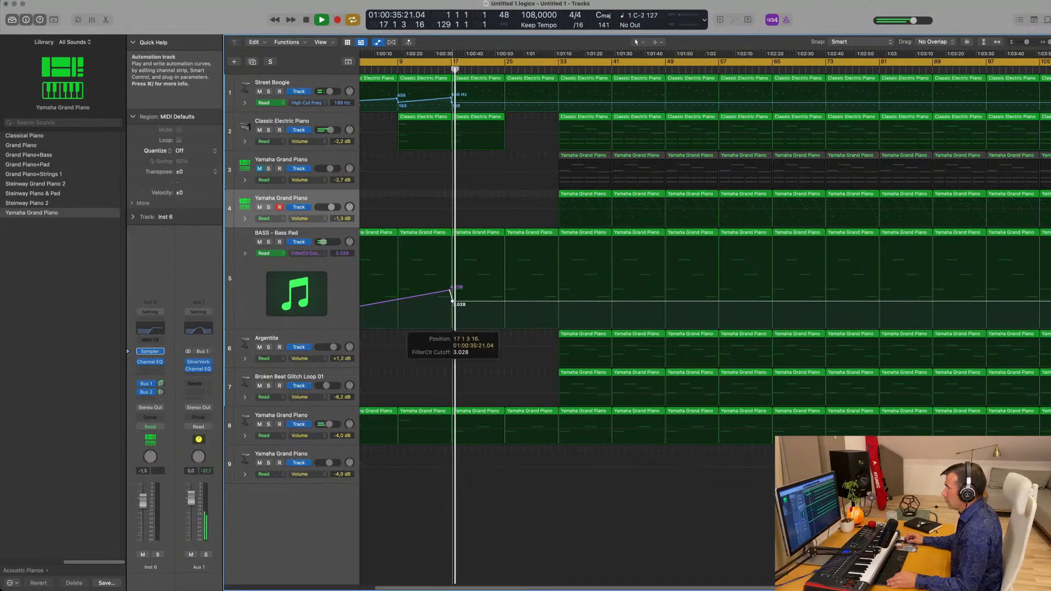
pyautogui.scroll(-3, 452, 300)
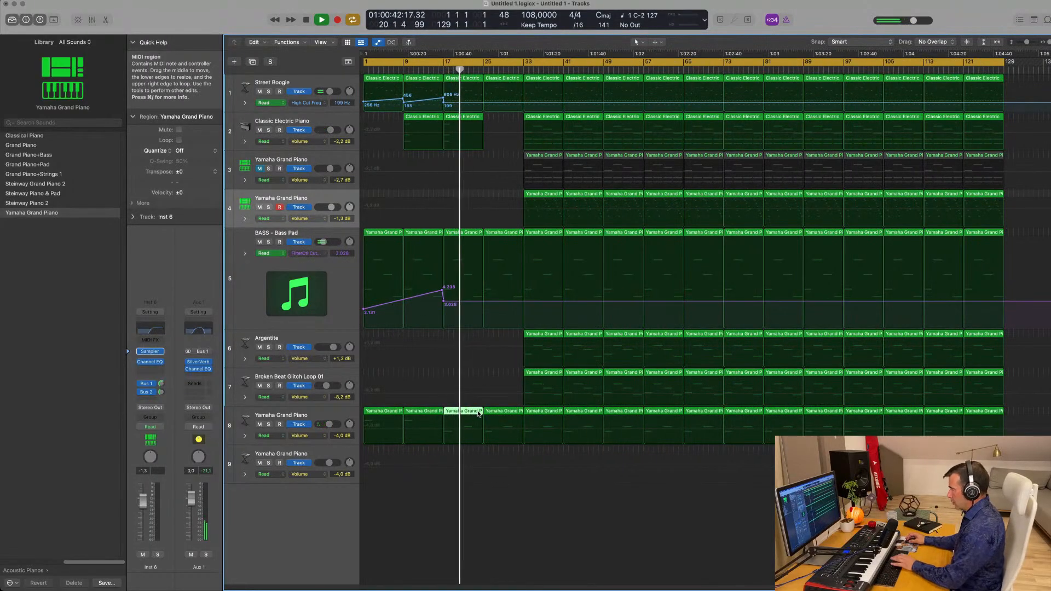
# Copy the Classic Electric Piano region on track 2 to bar 25, and the Argentite region at bar 33 to bars 17 and 25.
pyautogui.click(494, 414)
pyautogui.press('Delete')
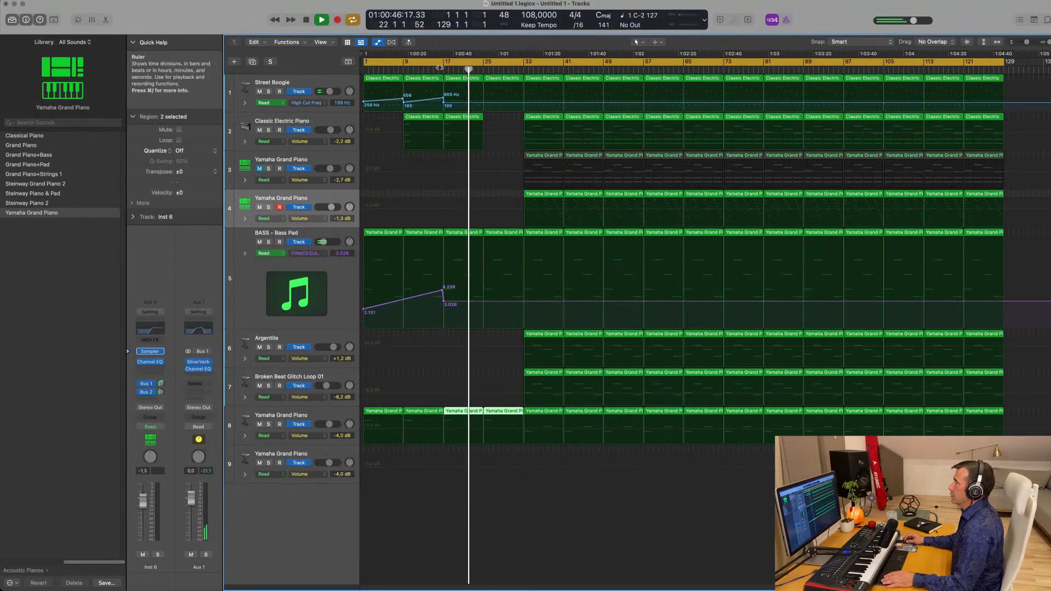
pyautogui.click(468, 121)
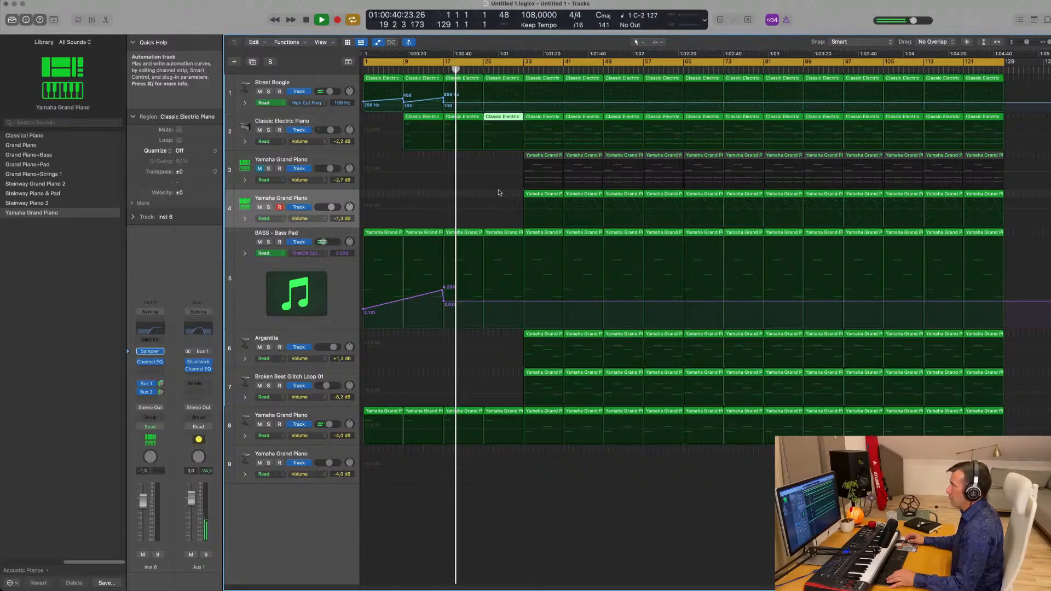
pyautogui.click(551, 336)
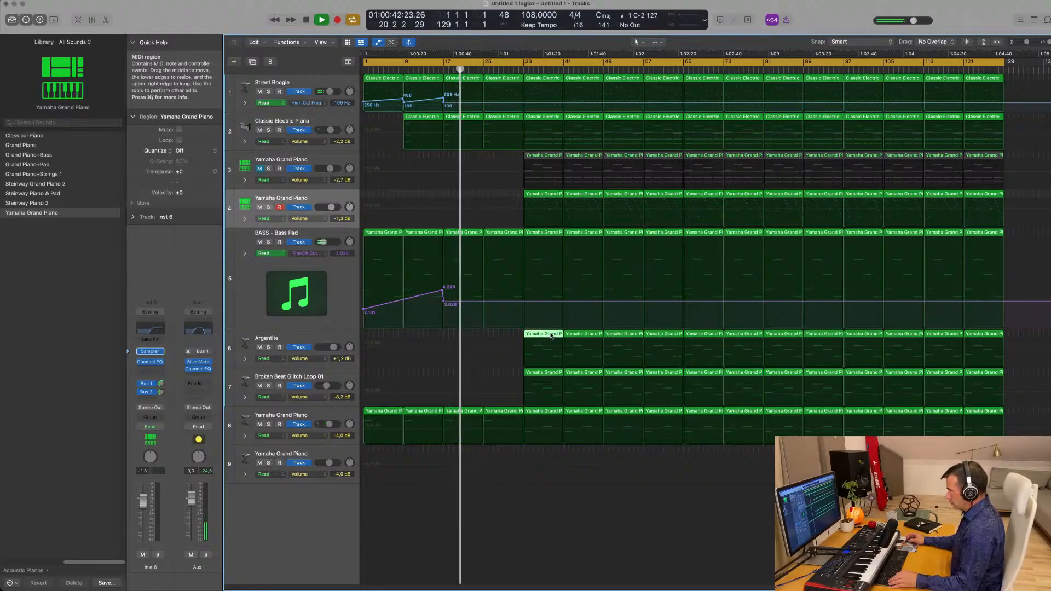
pyautogui.moveTo(509, 333); pyautogui.dragTo(468, 333)
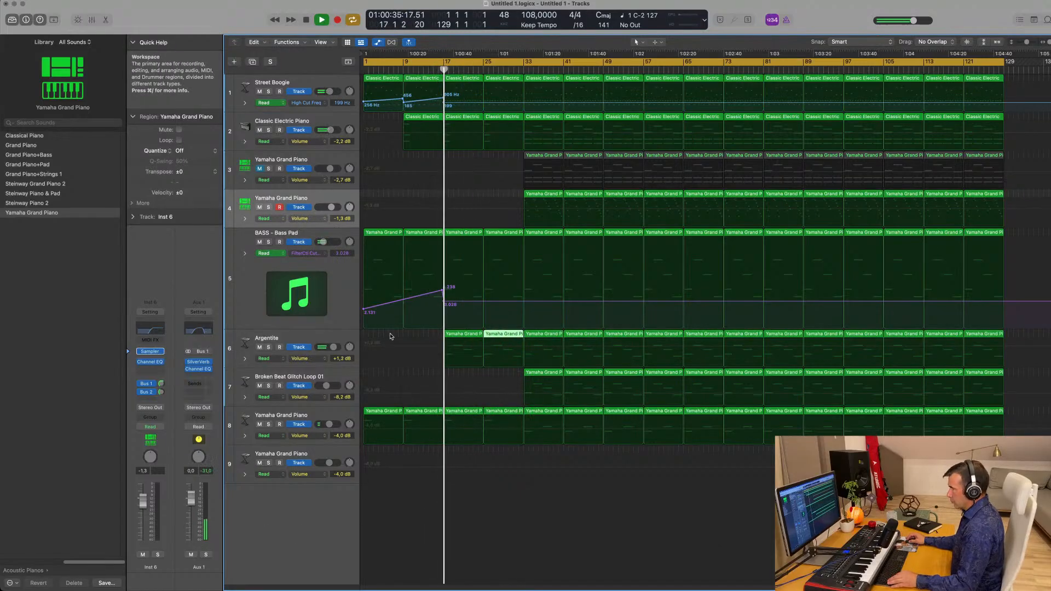
# Lower the Argentite track's volume to -9.0 dB and replay from about bar 16.
pyautogui.click(300, 345)
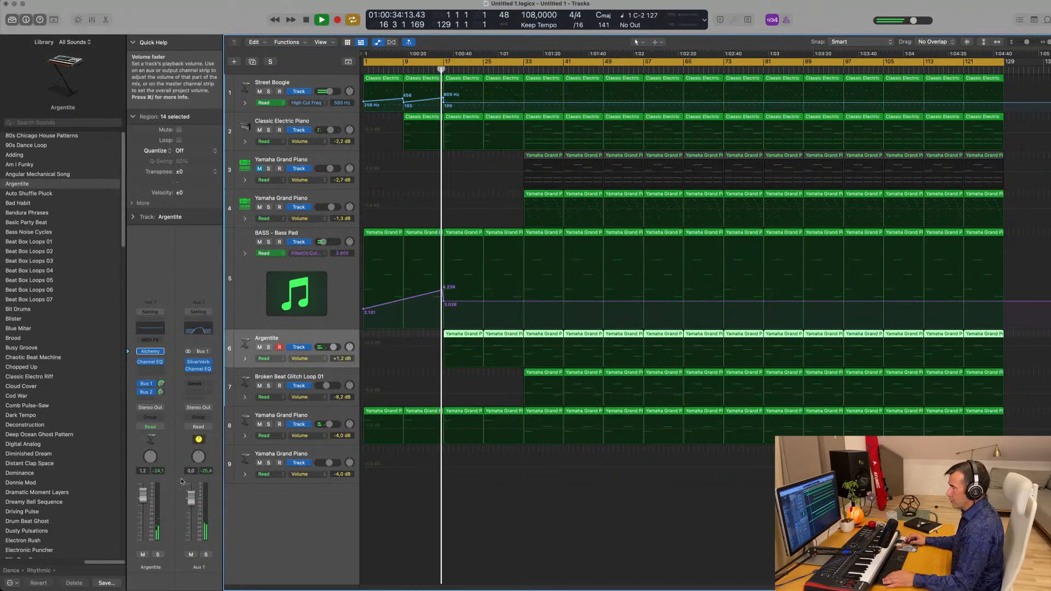
pyautogui.moveTo(333, 347); pyautogui.dragTo(329, 348)
pyautogui.moveTo(143, 507); pyautogui.dragTo(143, 525)
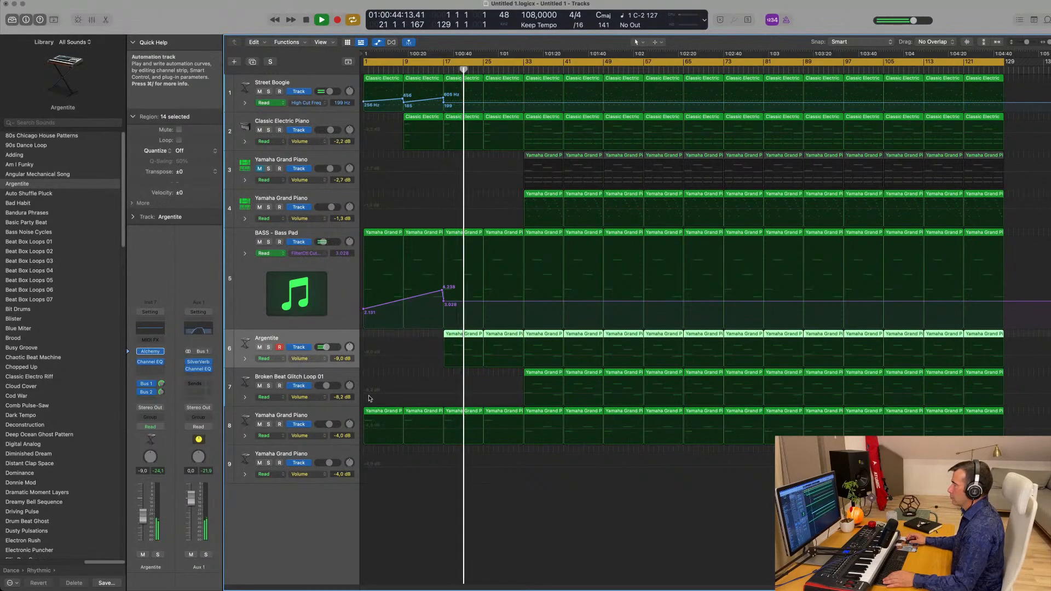
pyautogui.click(440, 70)
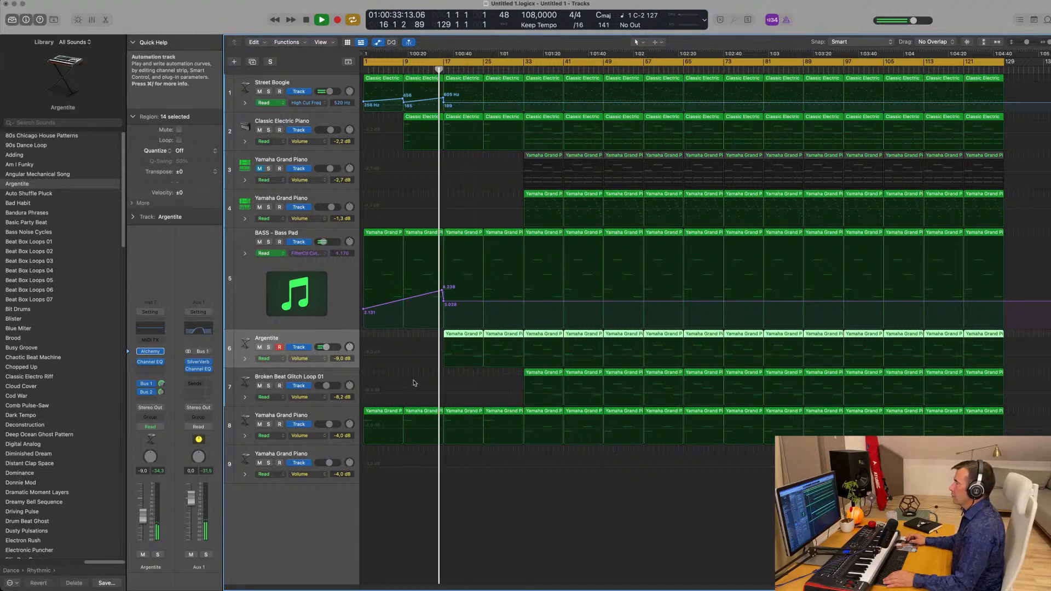
# Try to reduce the Argentite region at bar 17 to its first note in the Piano Roll, and close the editor.
pyautogui.click(467, 339)
pyautogui.doubleClick(473, 352)
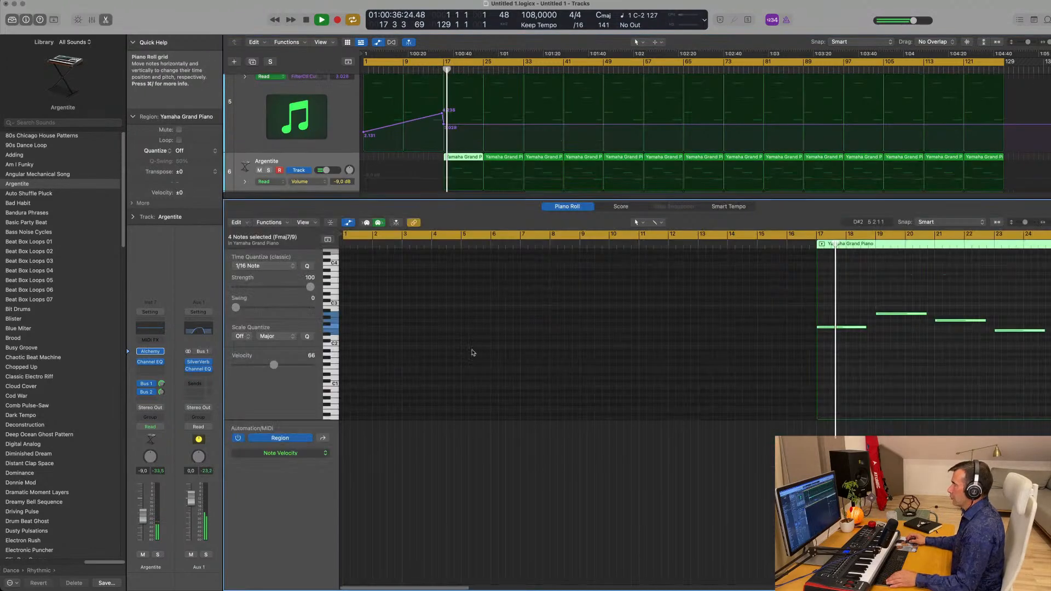
pyautogui.hscroll(-10, 781, 355)
pyautogui.moveTo(550, 307); pyautogui.dragTo(614, 358)
pyautogui.press('Delete')
pyautogui.moveTo(540, 327); pyautogui.dragTo(608, 332)
pyautogui.press('x')
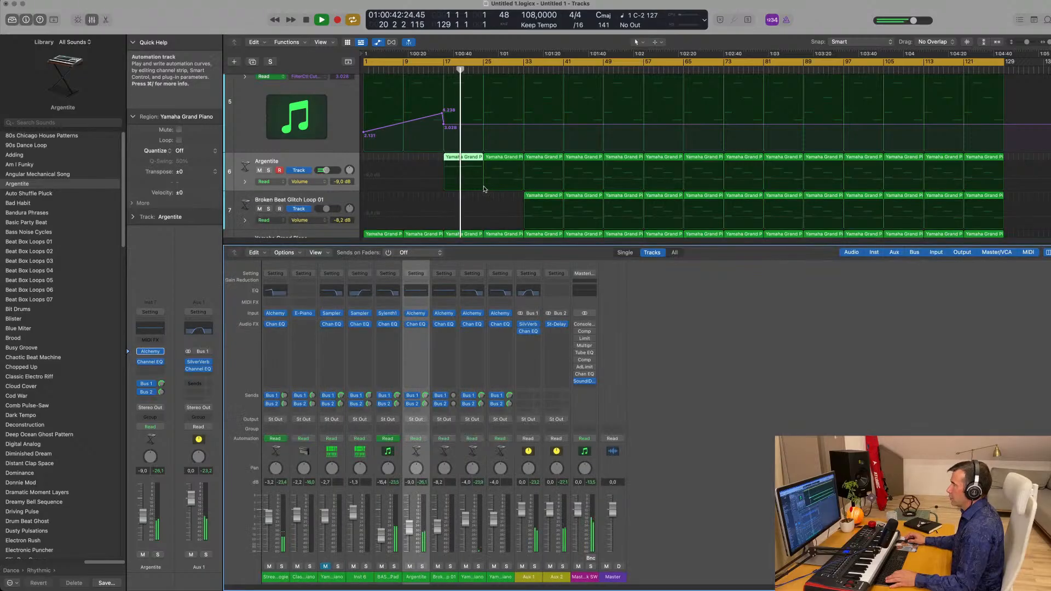
pyautogui.press('x')
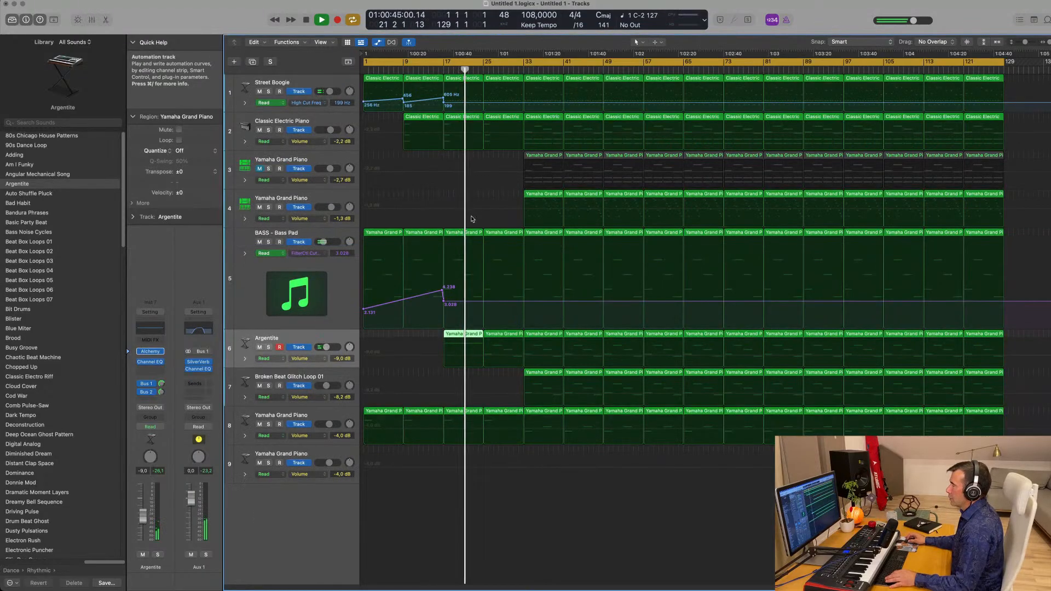
# Remove the three later notes from the Argentite region at bar 17 and stretch its first note to bar 25.
pyautogui.click(468, 231)
pyautogui.press('p')
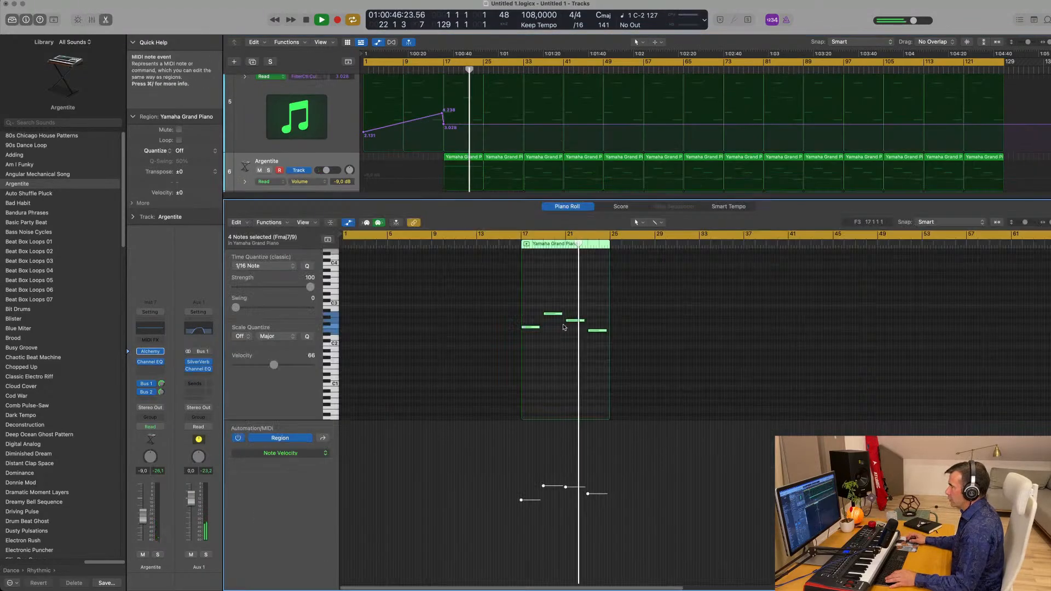
pyautogui.moveTo(541, 300); pyautogui.dragTo(620, 367)
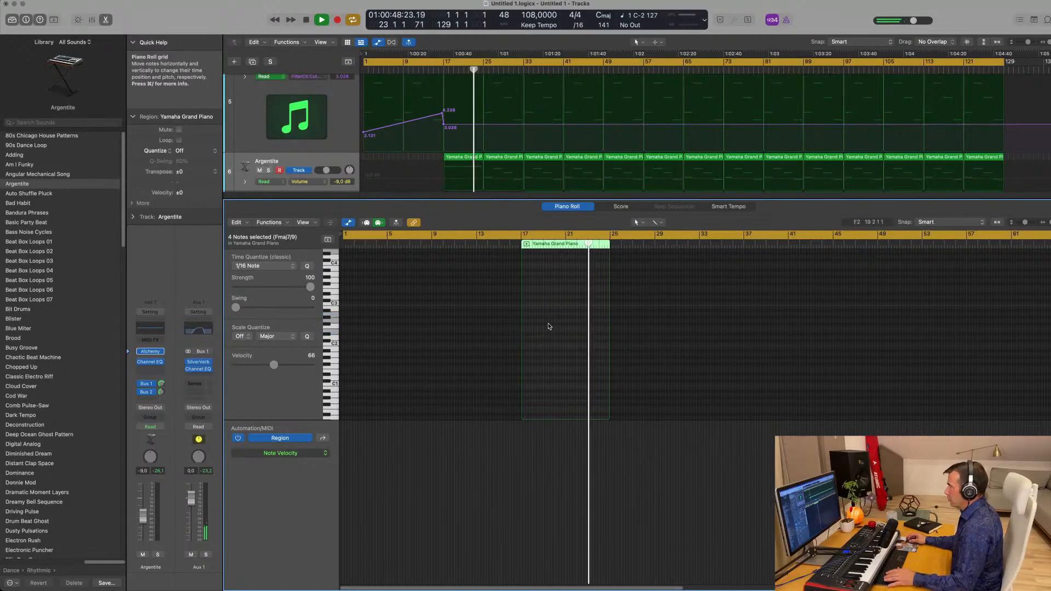
pyautogui.moveTo(546, 298); pyautogui.dragTo(605, 339)
pyautogui.press('Delete')
pyautogui.moveTo(540, 327); pyautogui.dragTo(609, 327)
pyautogui.press('x')
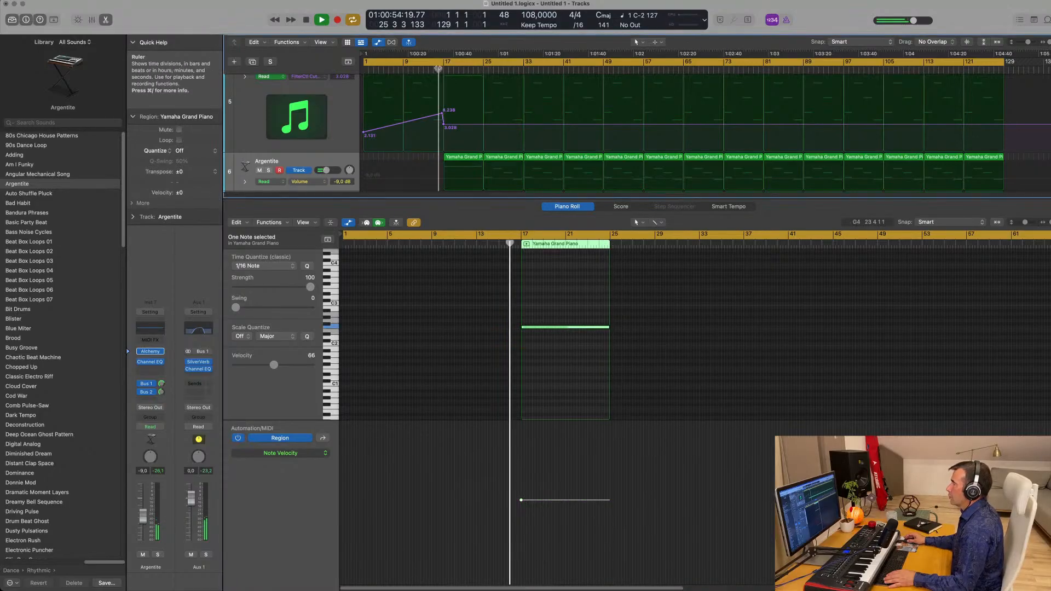
# Close the Piano Roll and ramp the BASS - Bass Pad filter cutoff automation from bar 17 up to 6.570 at bar 25.
pyautogui.press('x')
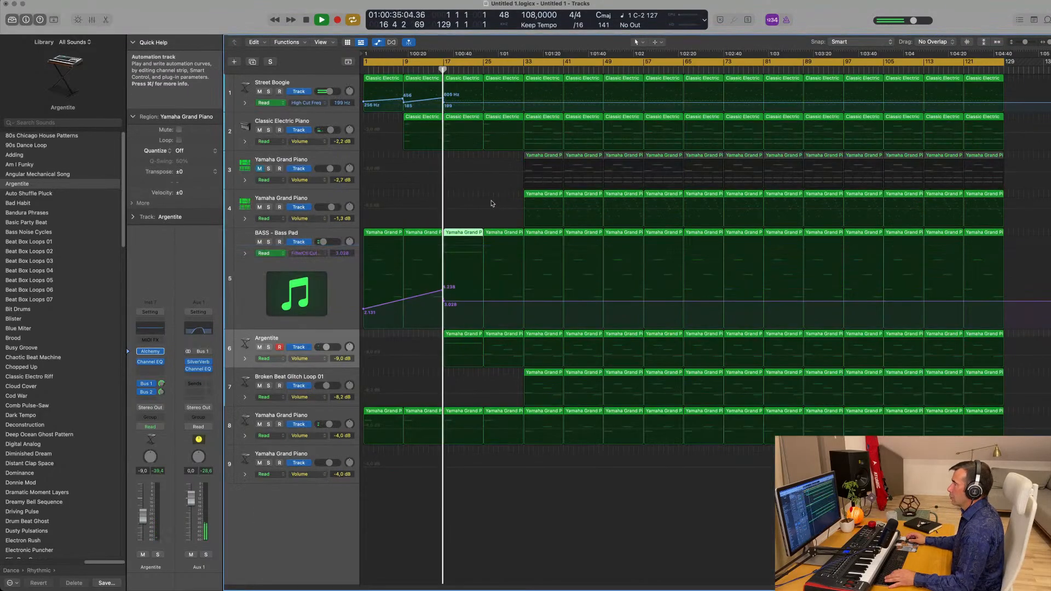
pyautogui.scroll(3, 481, 262)
pyautogui.scroll(-2, 481, 262)
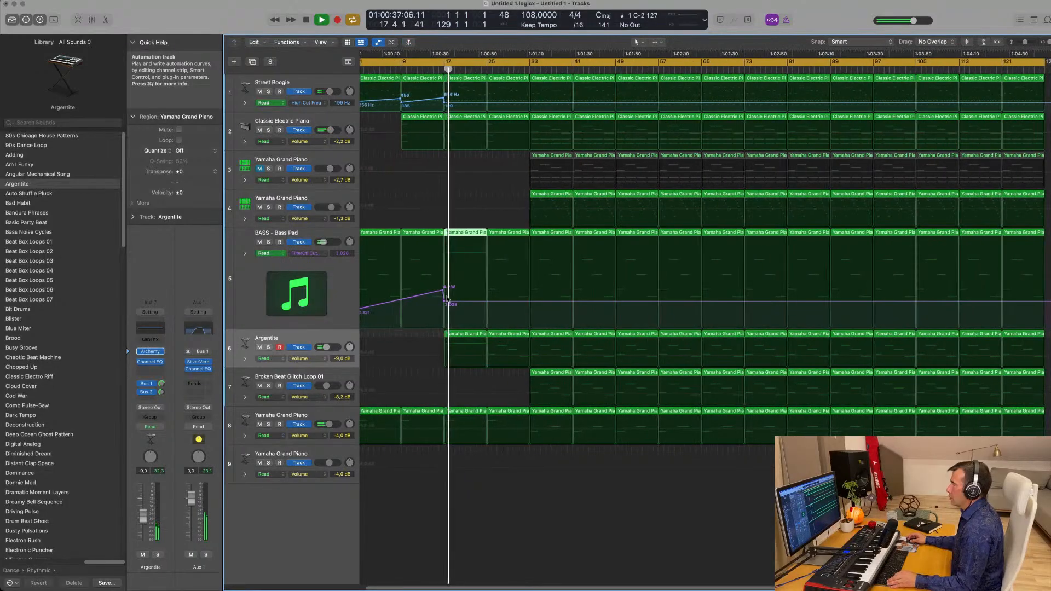
pyautogui.moveTo(485, 302); pyautogui.dragTo(487, 268)
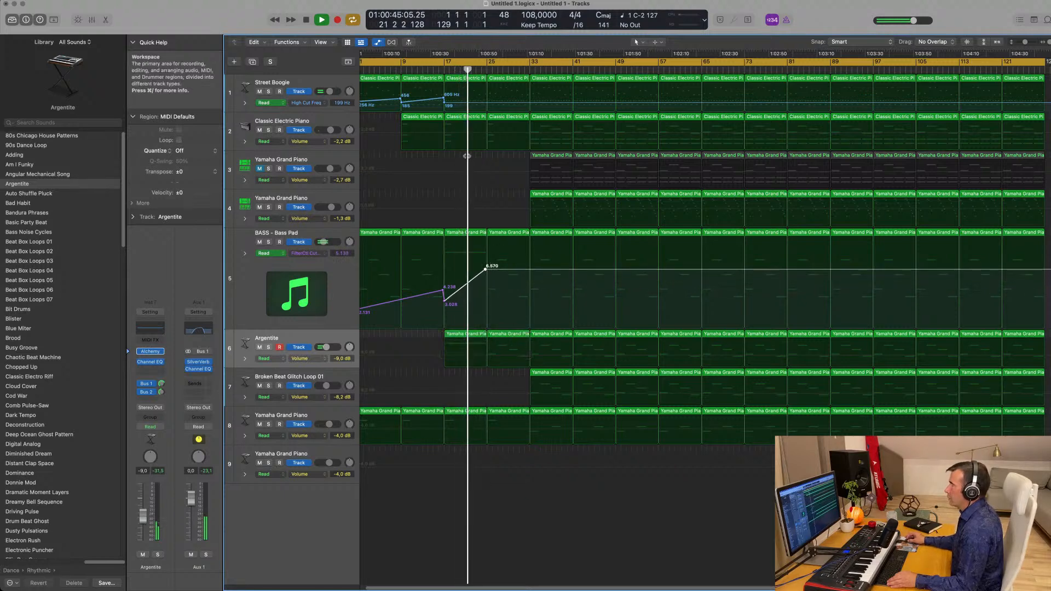
pyautogui.scroll(-2, 448, 165)
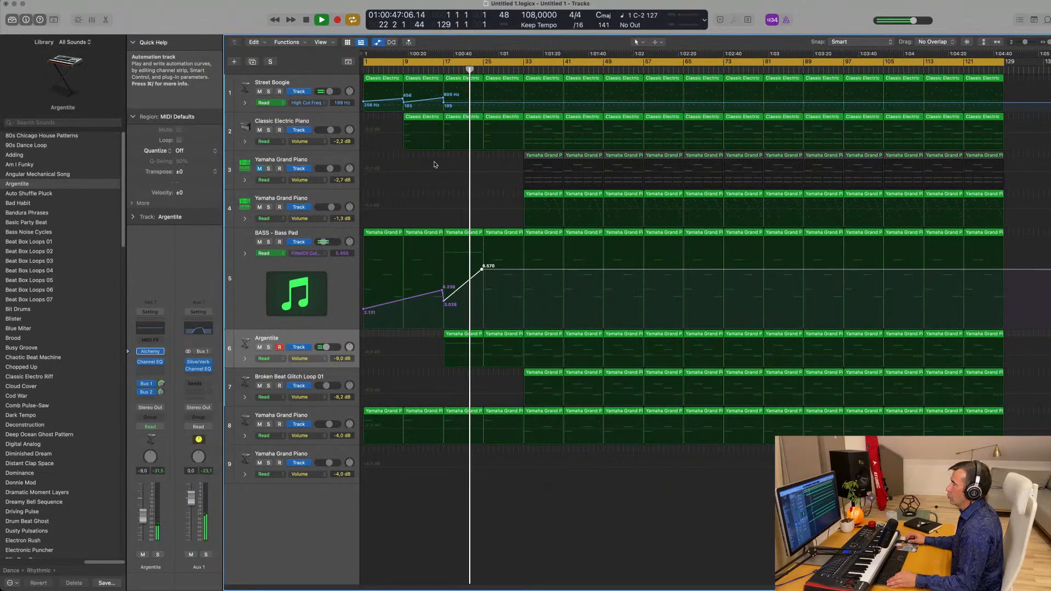
pyautogui.scroll(2, 442, 192)
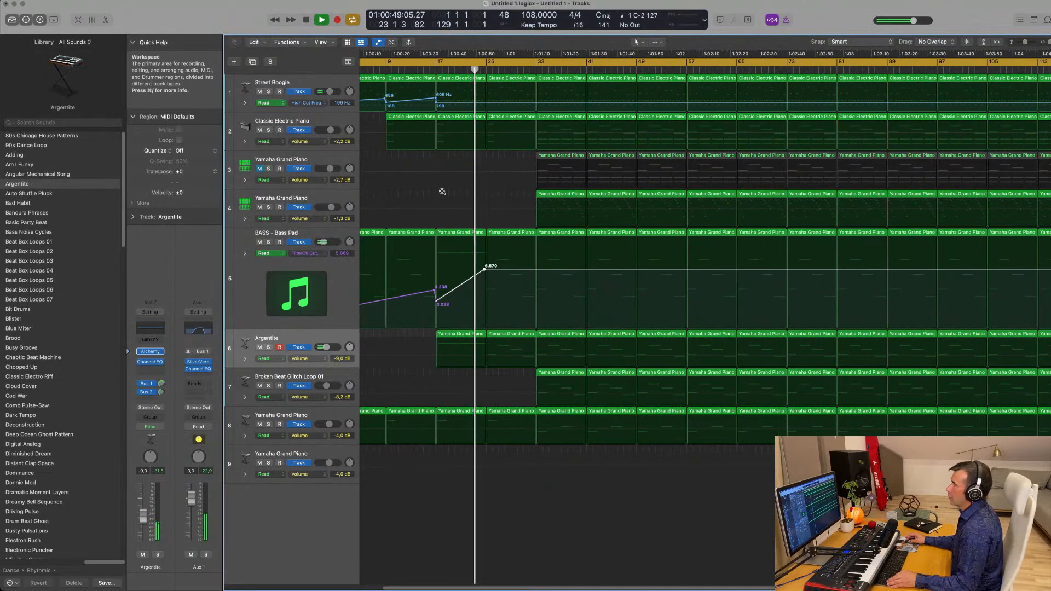
pyautogui.scroll(-2, 440, 190)
pyautogui.scroll(2, 438, 188)
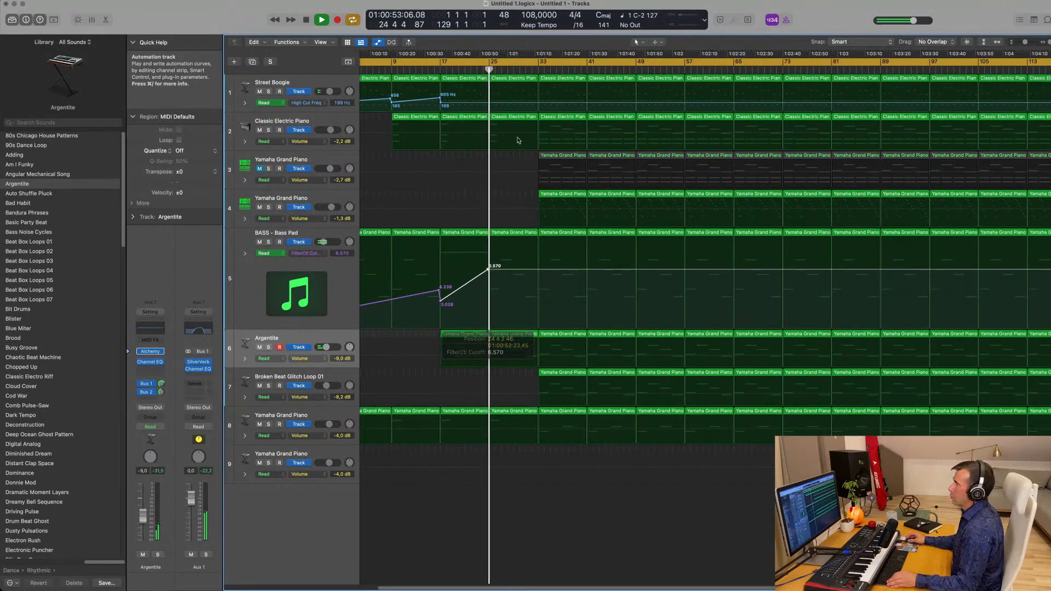
pyautogui.scroll(-2, 509, 139)
# Replay from about bar 14 and move the track 3 Yamaha Grand Piano region at bar 33 to bar 25.
pyautogui.click(430, 69)
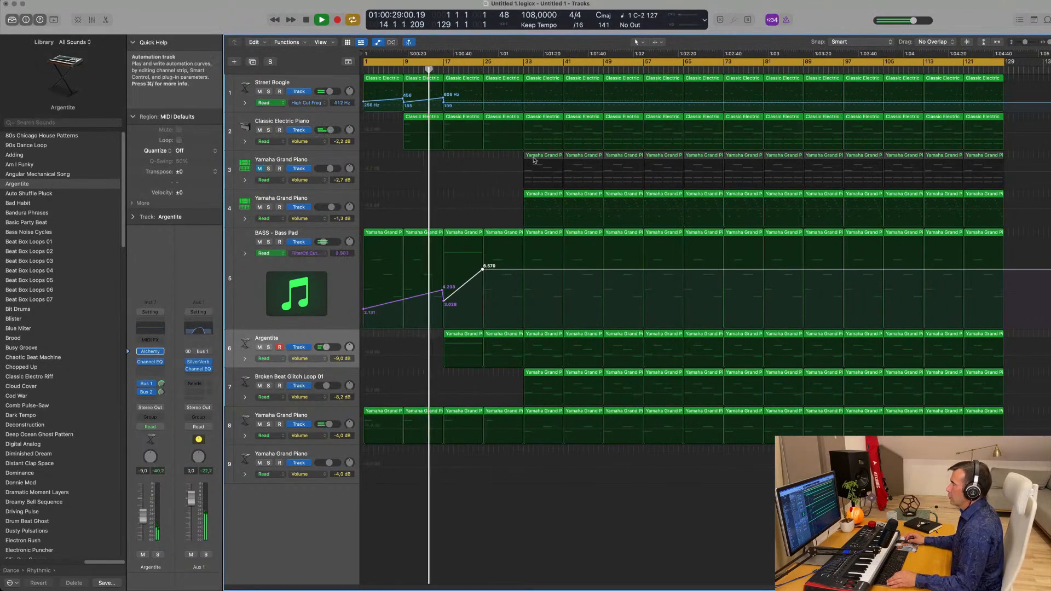
pyautogui.doubleClick(549, 157)
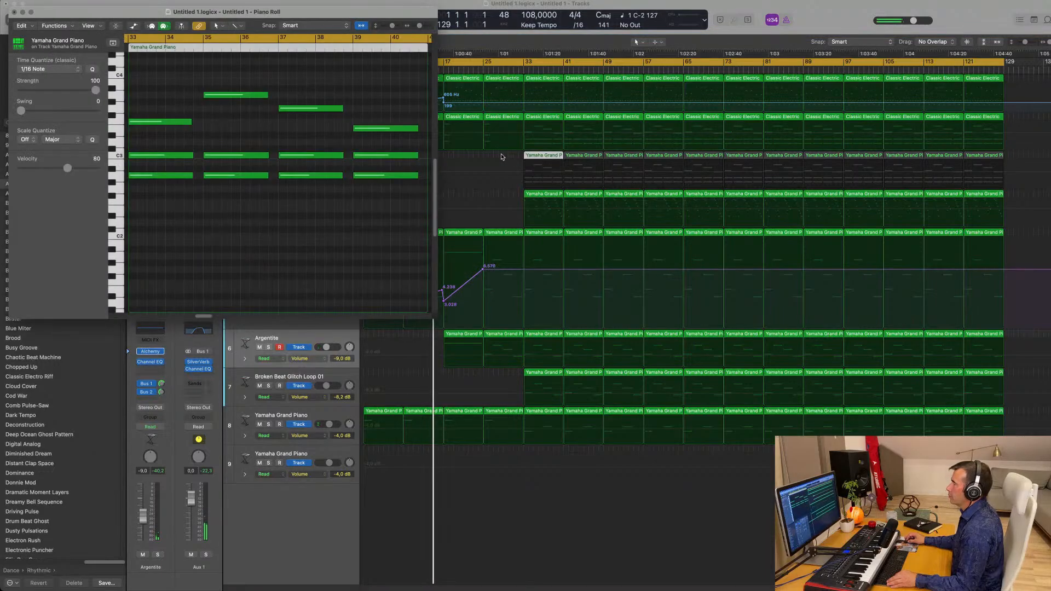
pyautogui.click(15, 12)
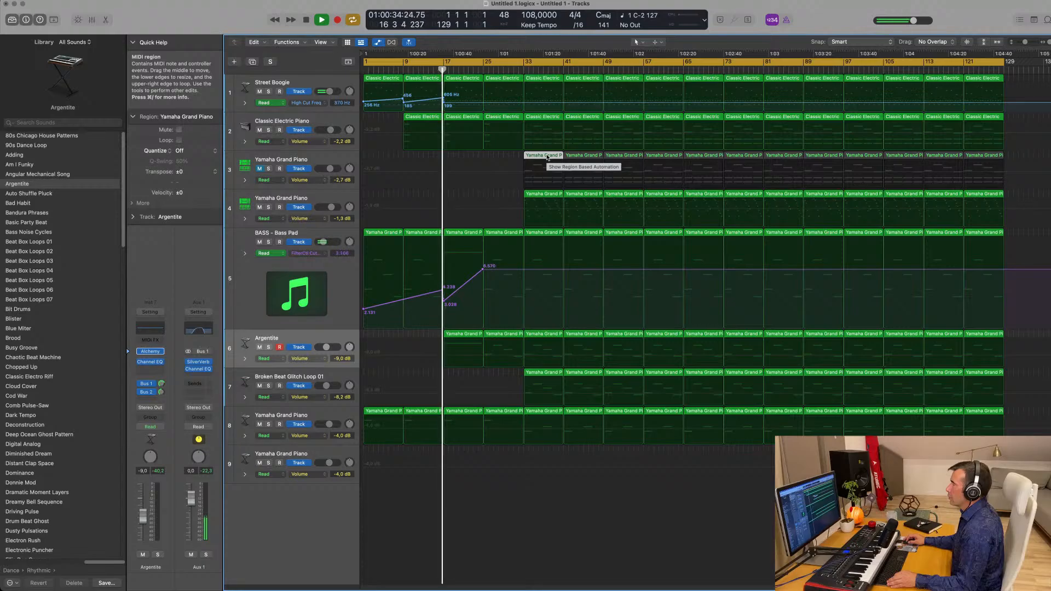
pyautogui.moveTo(548, 157); pyautogui.dragTo(503, 157)
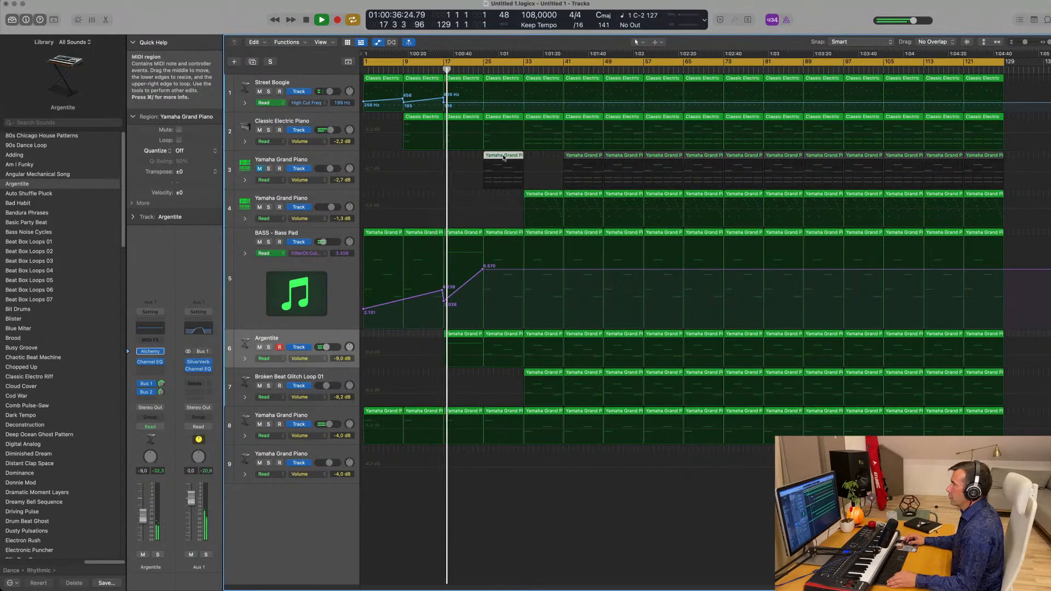
# Reduce the track 3 region at bar 25 to its first chord in the Piano Roll, unmute the track and close the editor.
pyautogui.doubleClick(503, 158)
pyautogui.moveTo(633, 267); pyautogui.dragTo(709, 373)
pyautogui.press('BackSpace')
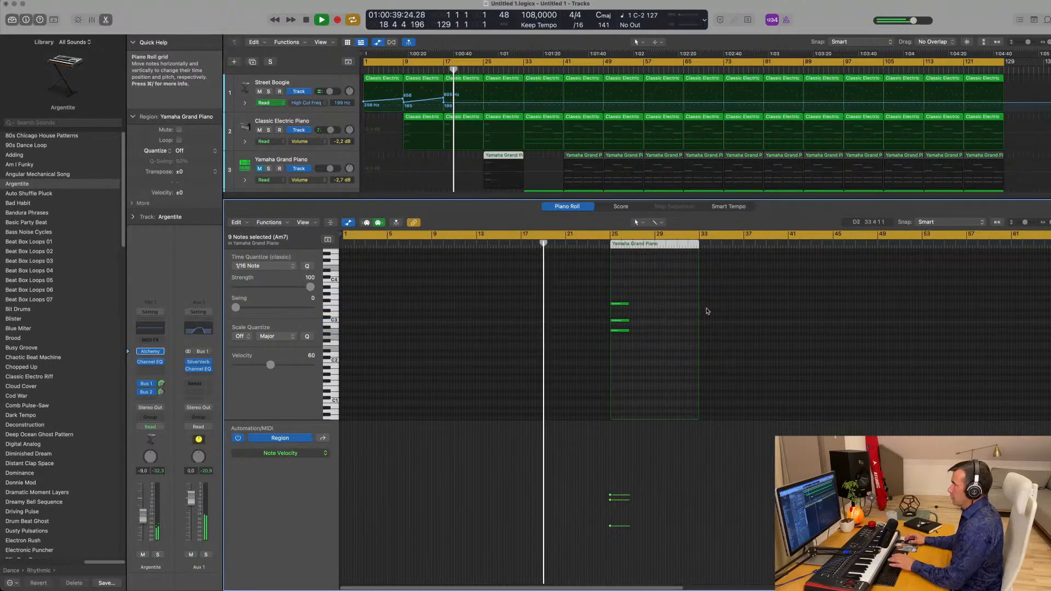
pyautogui.click(259, 169)
pyautogui.press('x')
pyautogui.press('x')
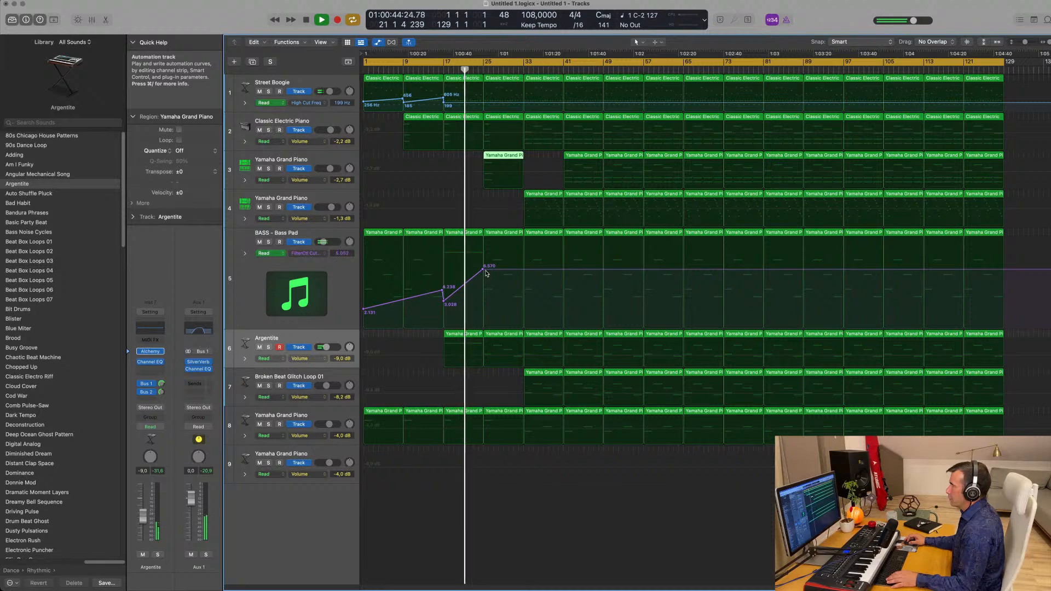
# Drop the BASS - Bass Pad filter cutoff automation to 3.073 at bar 25.
pyautogui.click(487, 271)
pyautogui.moveTo(487, 270); pyautogui.dragTo(488, 303)
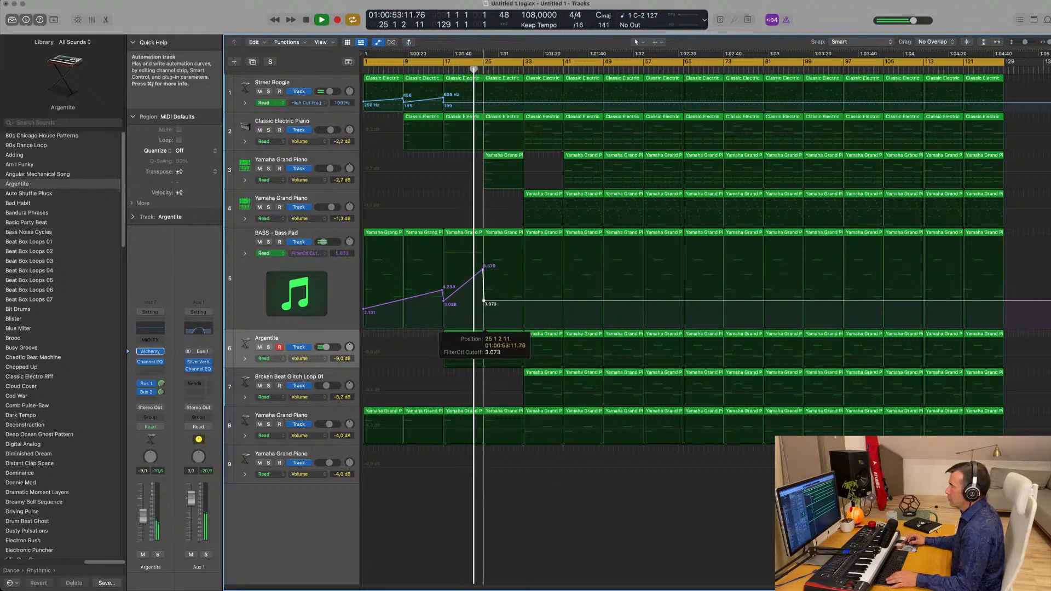
pyautogui.press('super+Right')
pyautogui.press('super+Right')
pyautogui.press('super+Left')
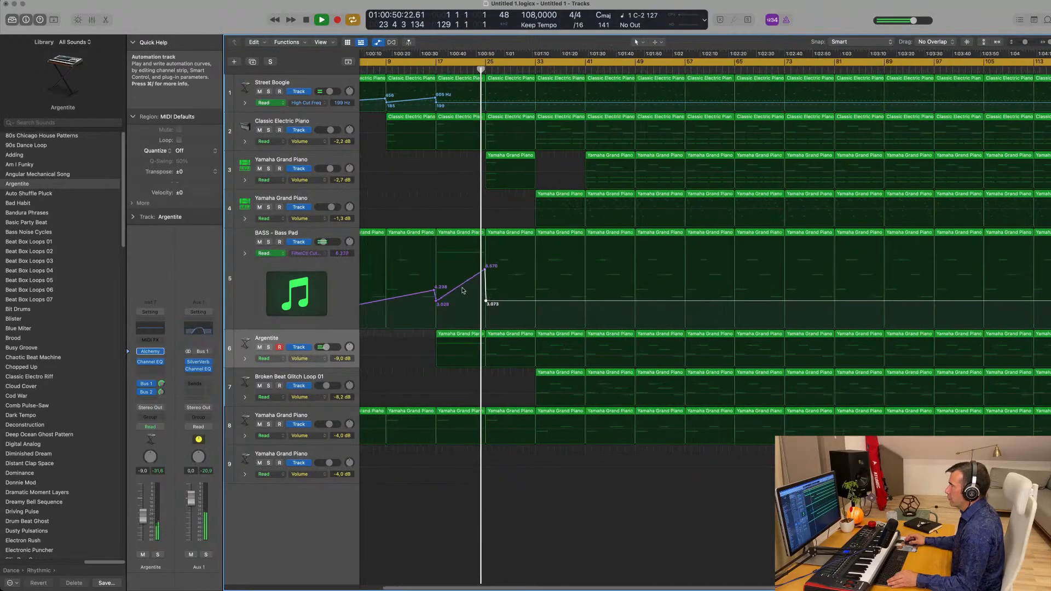
pyautogui.press('super+Left')
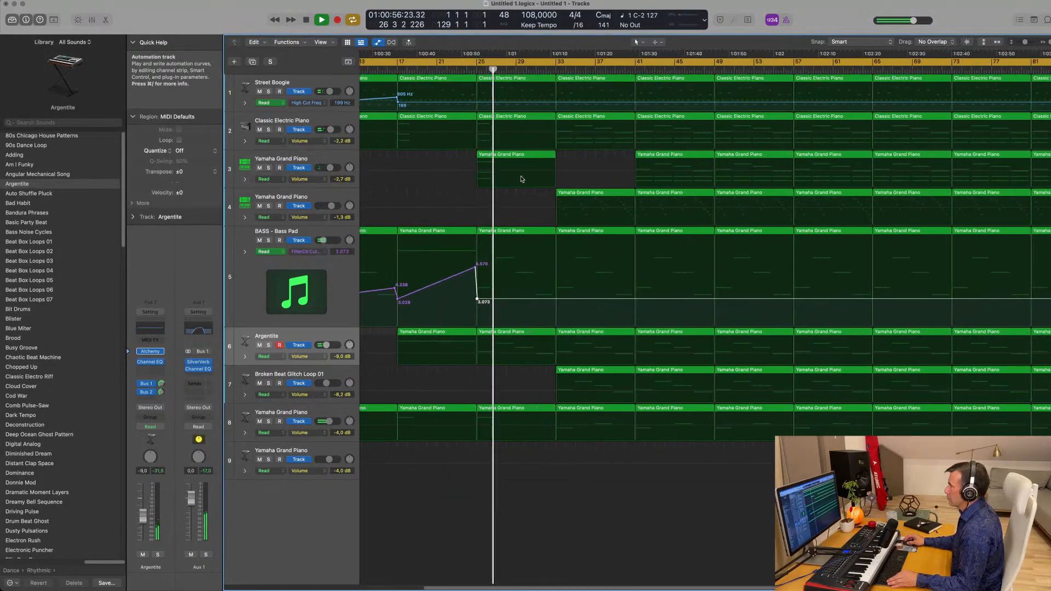
pyautogui.press('super+Right')
pyautogui.press('super+Right')
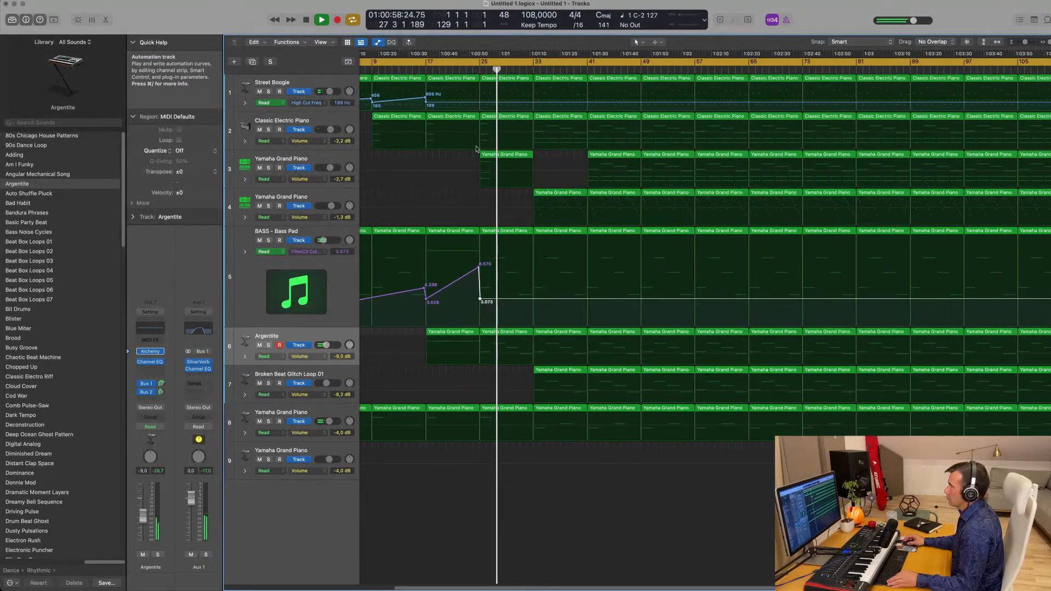
pyautogui.press('super+Left')
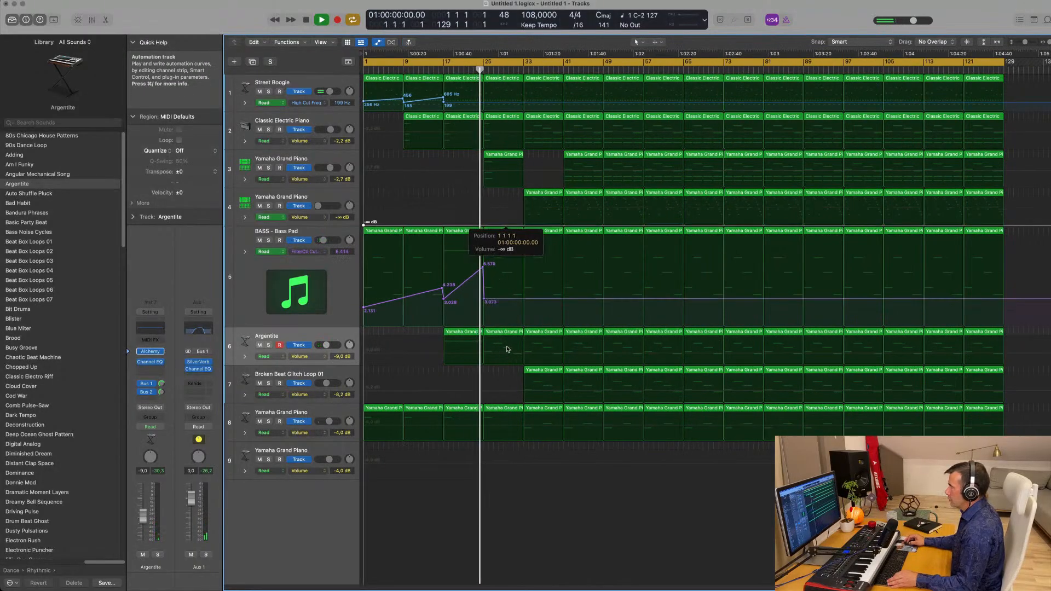
# Replace the Bass Pad and Argentite regions at bar 25 with repeats of their bar 17 regions, including the filter ramp, and replay from about bar 25.
pyautogui.click(508, 231)
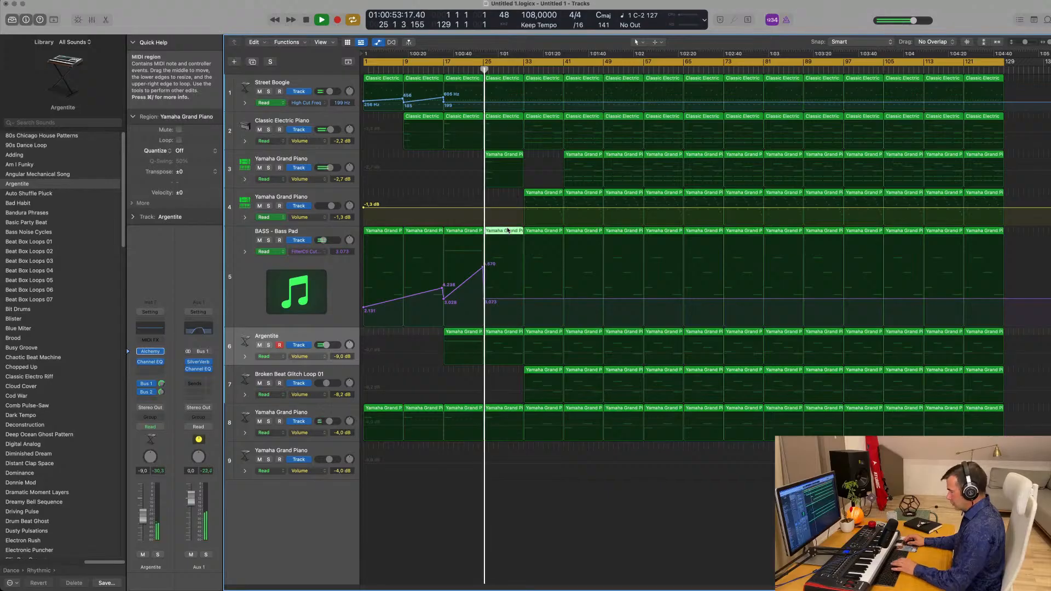
pyautogui.click(511, 333)
pyautogui.press('Delete')
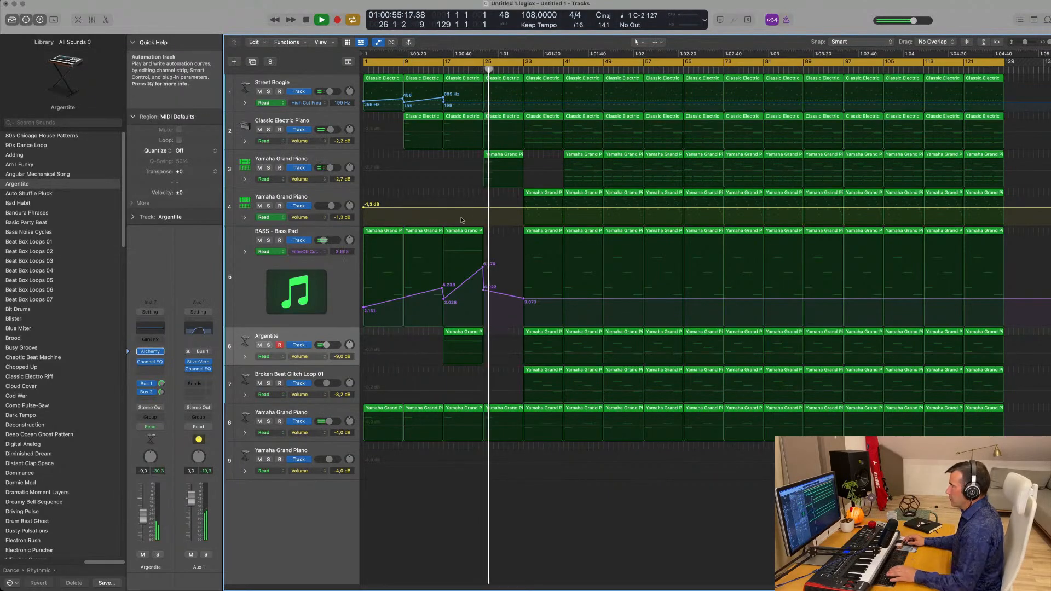
pyautogui.click(462, 231)
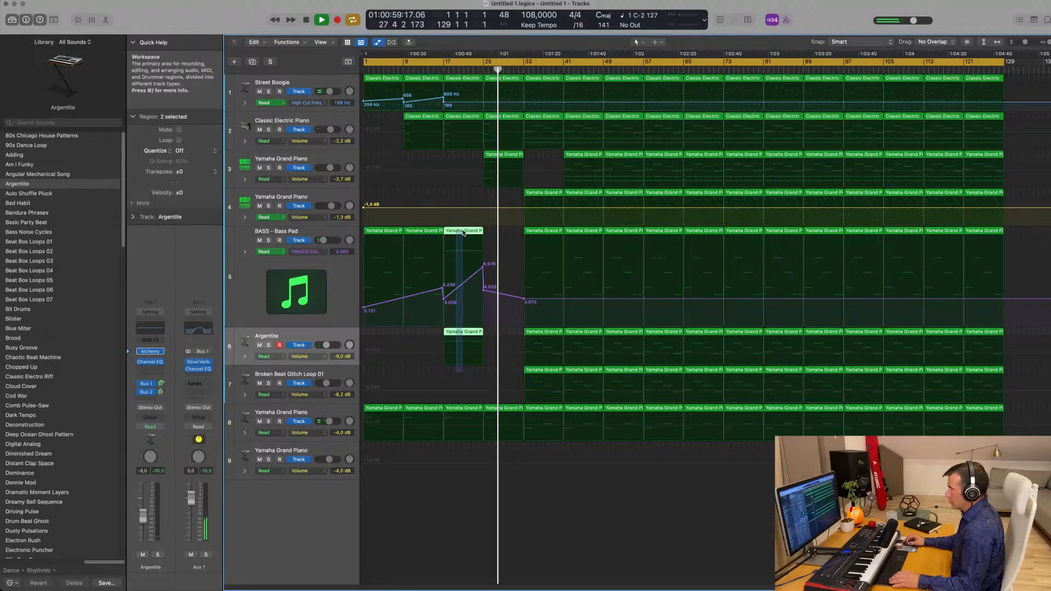
pyautogui.press('super+r')
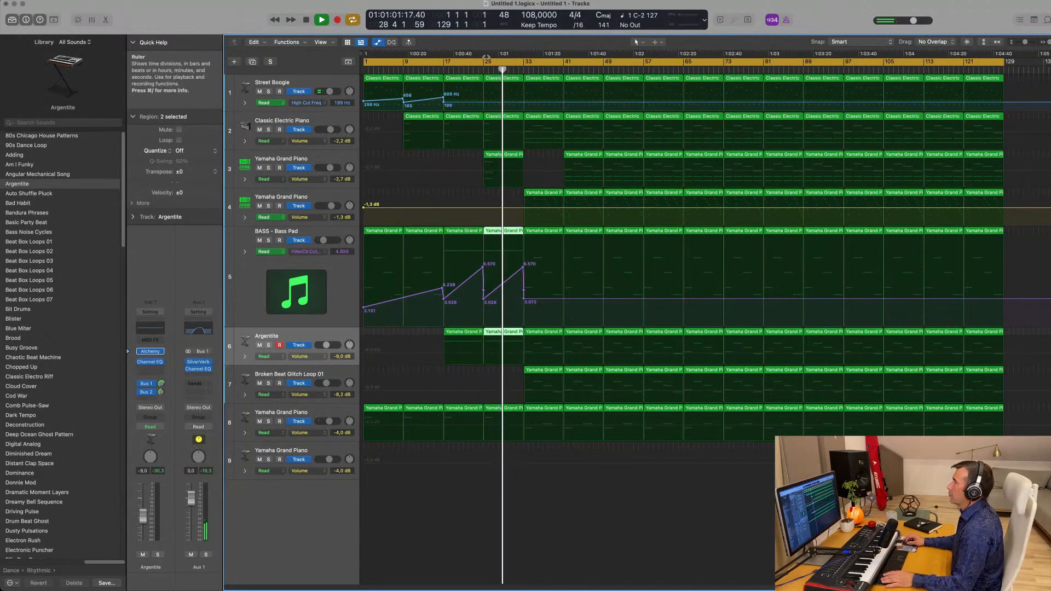
pyautogui.click(482, 68)
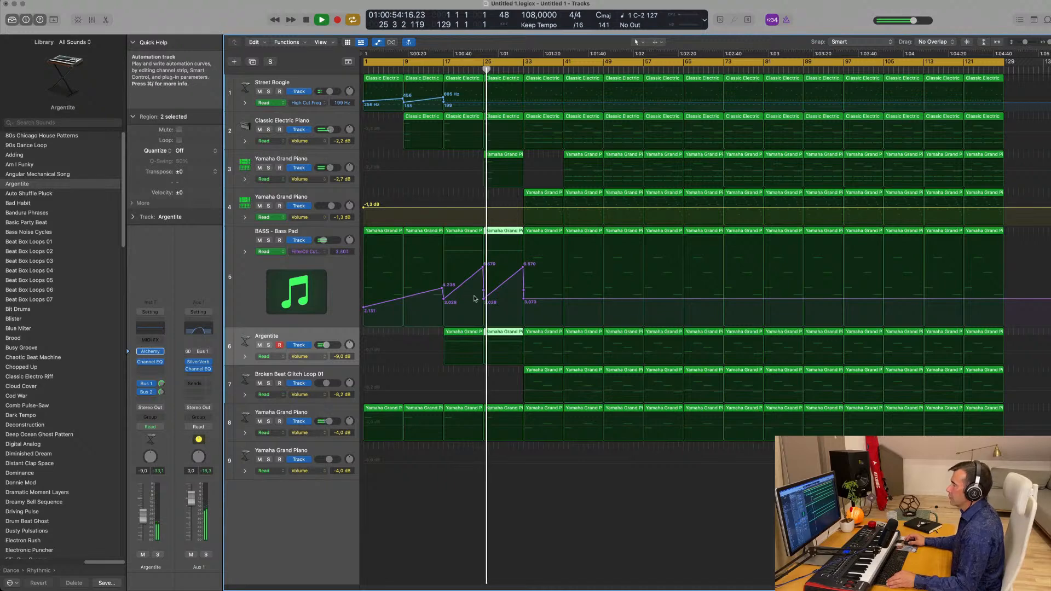
pyautogui.click(334, 340)
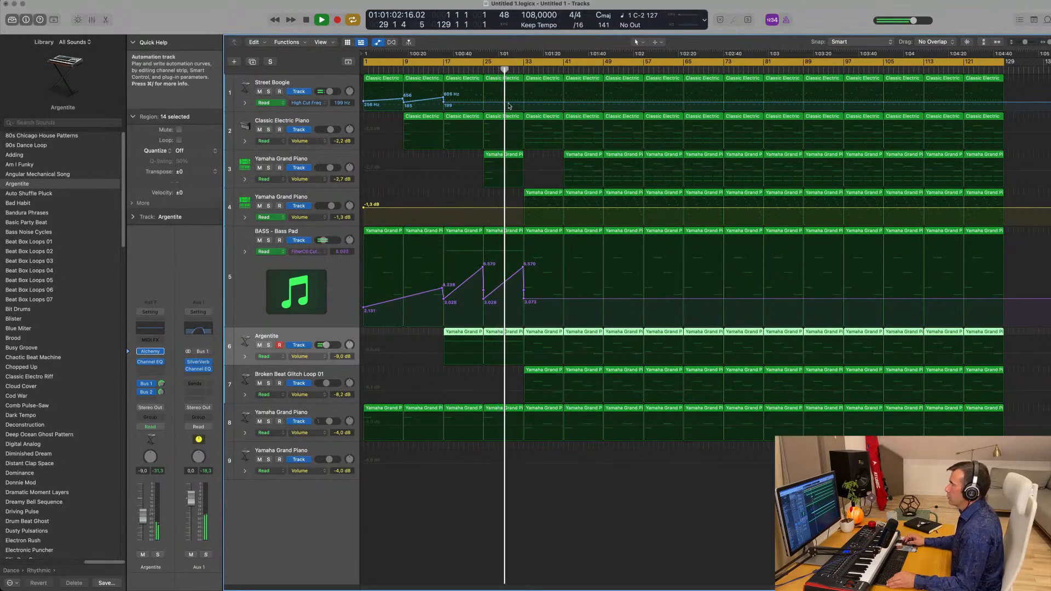
# Ramp the Street Boogie high cut frequency automation from bar 25 to about 910 Hz at bar 33, and remove its region at bar 33.
pyautogui.click(528, 103)
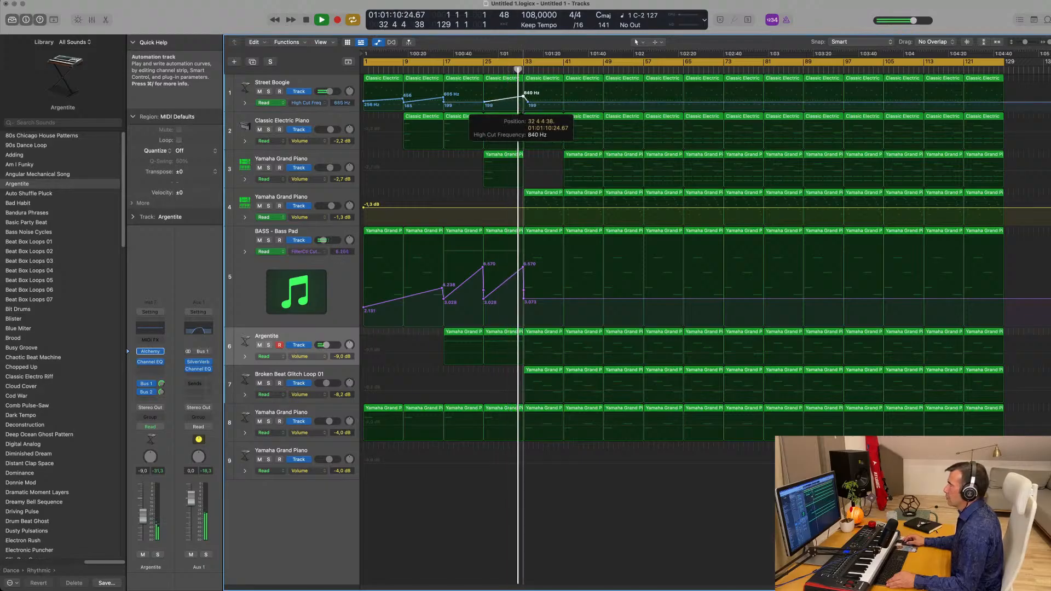
pyautogui.click(527, 103)
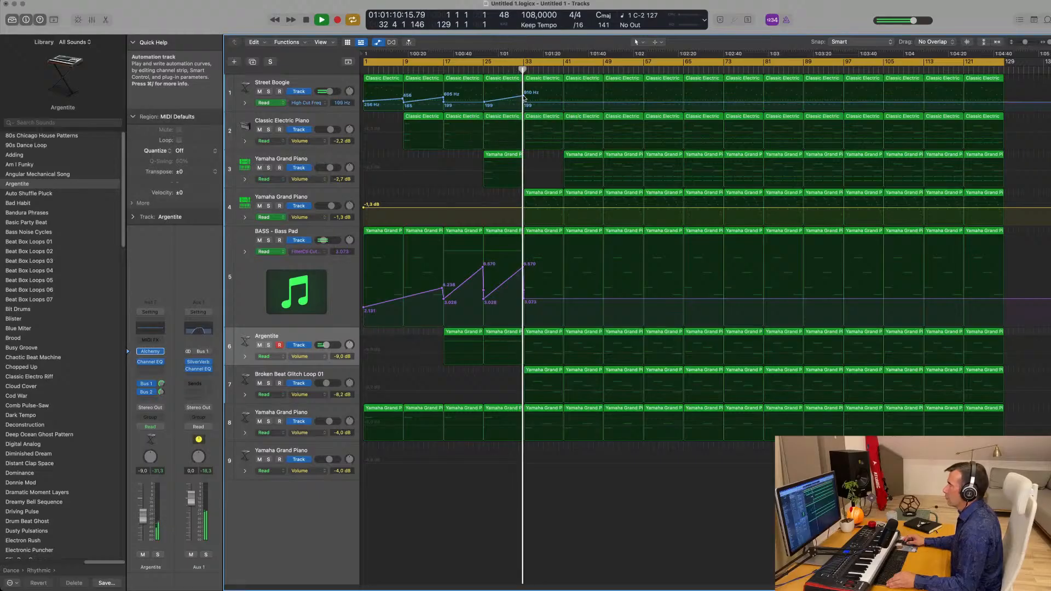
pyautogui.click(481, 70)
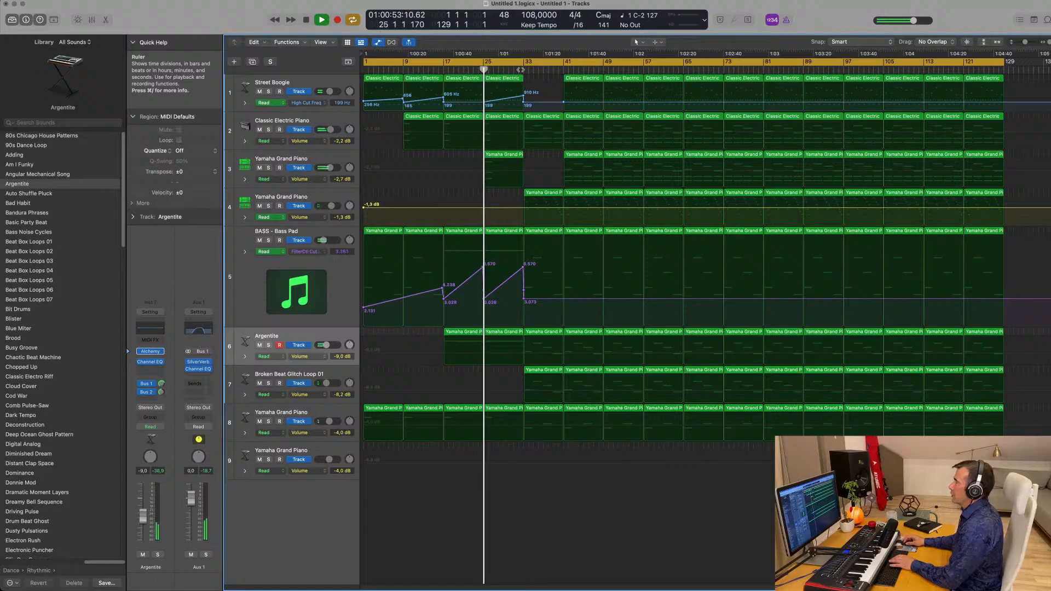
pyautogui.click(520, 70)
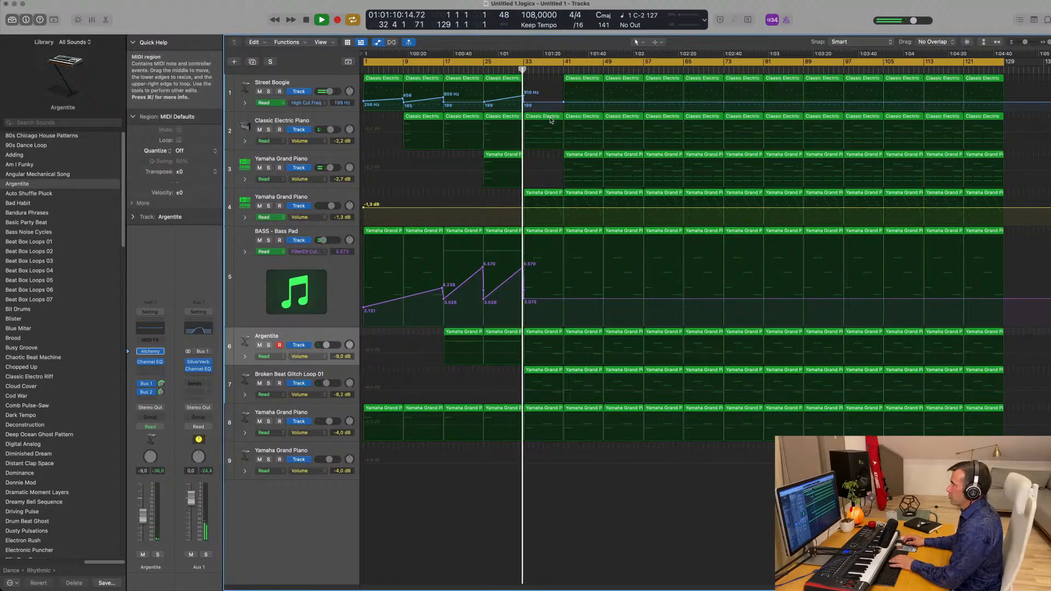
# Copy the track 3 region at bar 41 to bar 33, replay from about bar 31, and remove the track 4 volume automation point at bar 1.
pyautogui.click(588, 157)
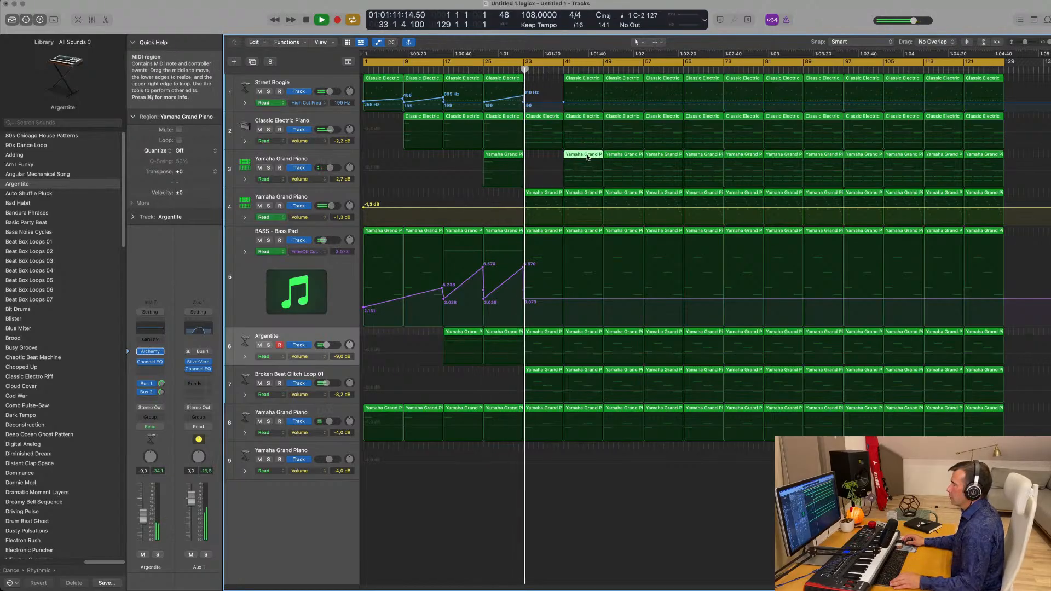
pyautogui.moveTo(587, 157); pyautogui.dragTo(550, 158)
pyautogui.click(513, 70)
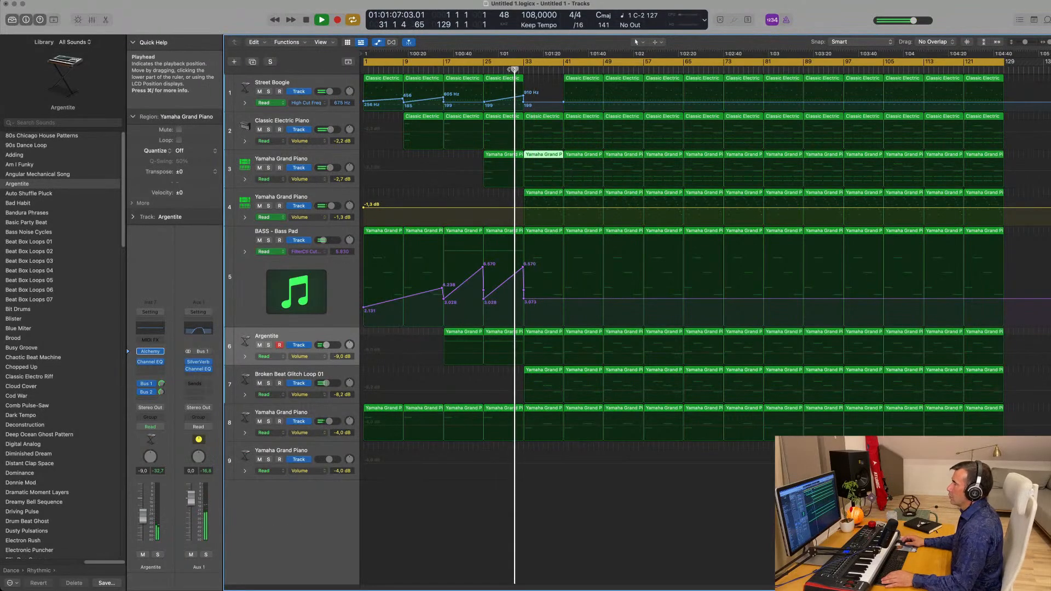
pyautogui.click(363, 210)
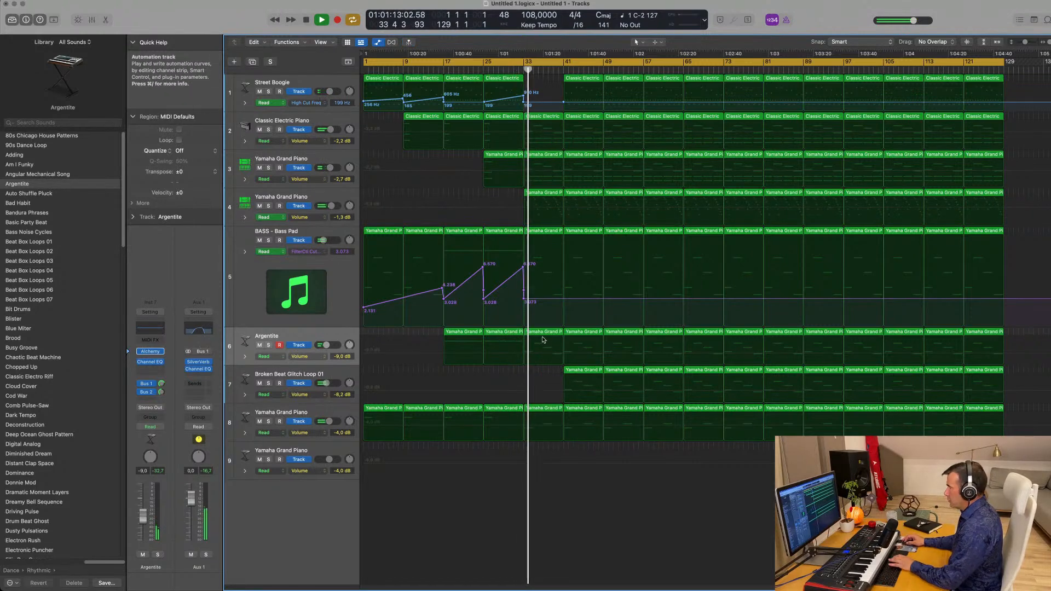
# Delete the Argentite and track 8 Yamaha Grand Piano regions at bar 33, and replay from about bar 32.
pyautogui.click(543, 340)
pyautogui.press('Delete')
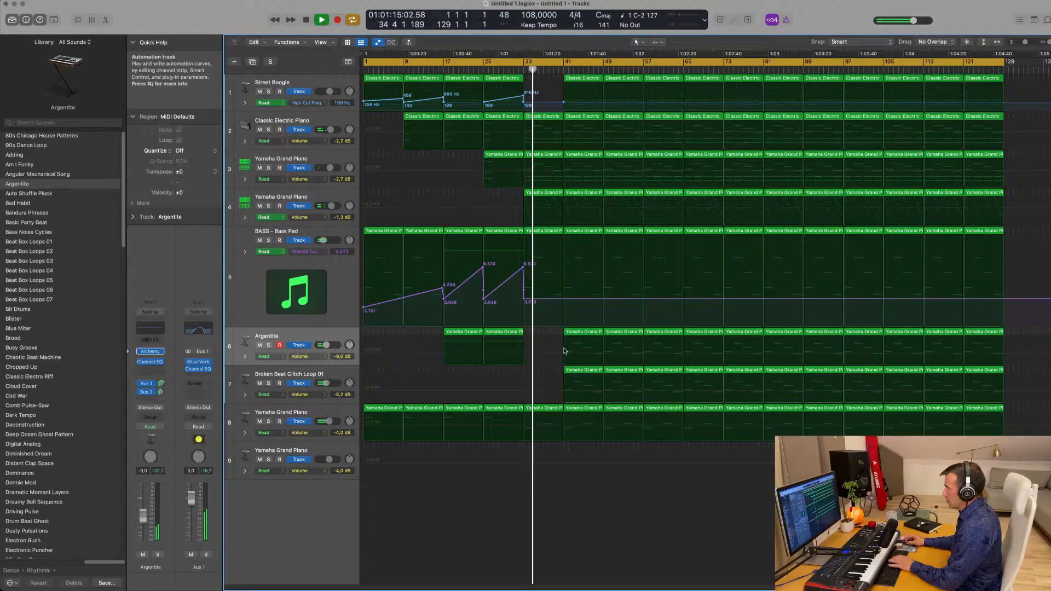
pyautogui.click(543, 422)
pyautogui.press('Delete')
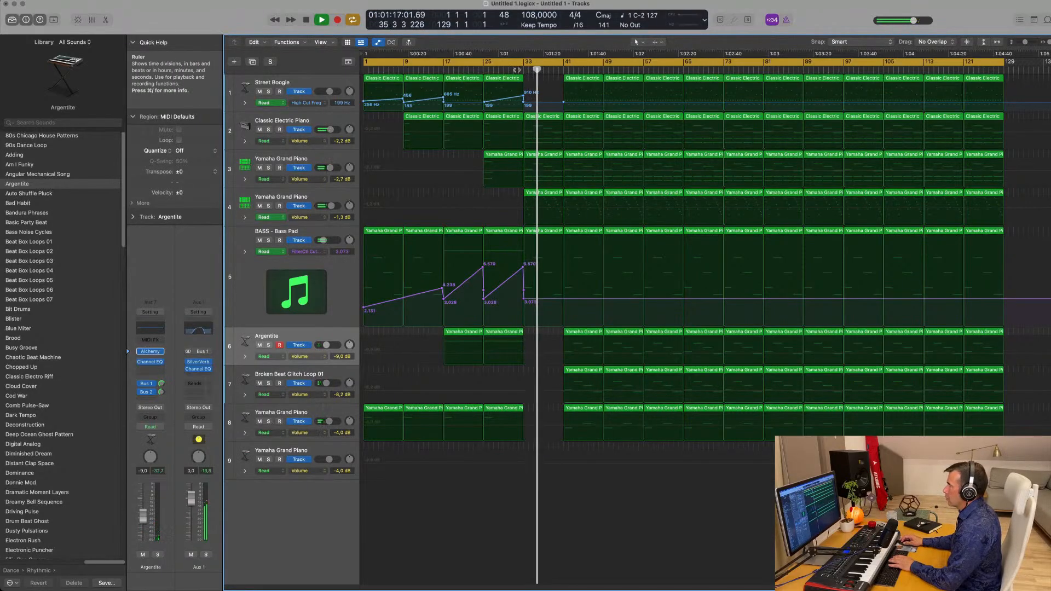
pyautogui.click(518, 69)
# Delete the Argentite and Broken Beat Glitch Loop 01 regions at bar 41, and drop the Bass Pad filter cutoff to about 0.01 at bar 33.
pyautogui.click(587, 339)
pyautogui.press('Delete')
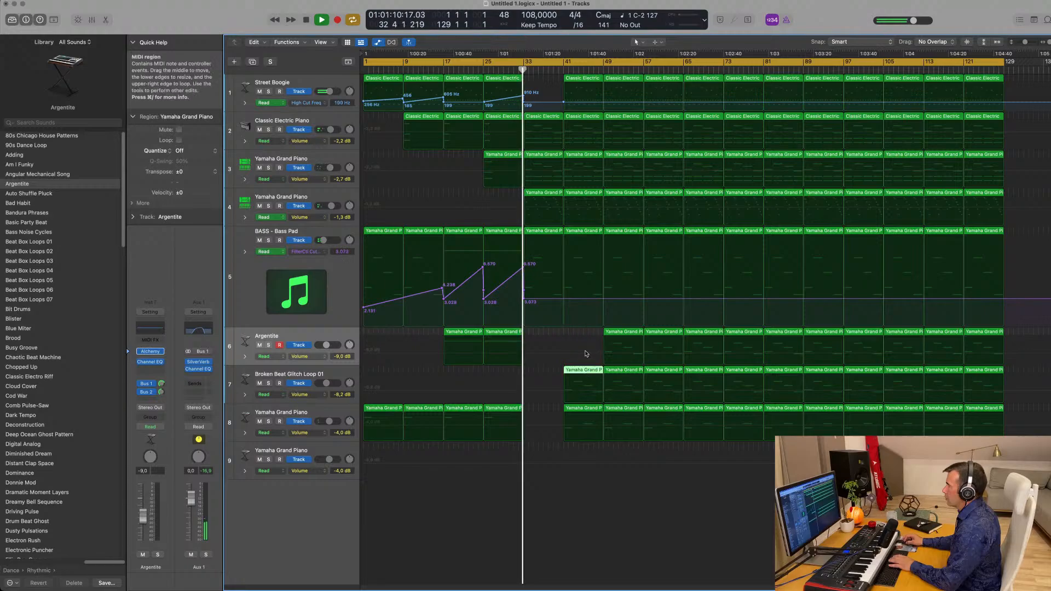
pyautogui.moveTo(525, 301); pyautogui.dragTo(526, 324)
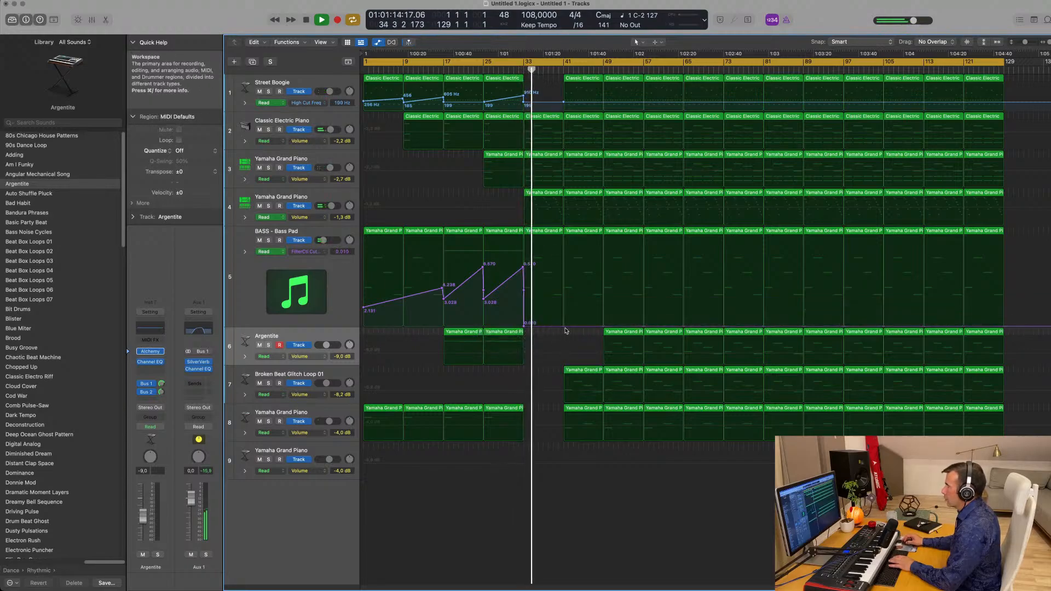
pyautogui.click(574, 368)
pyautogui.press('Delete')
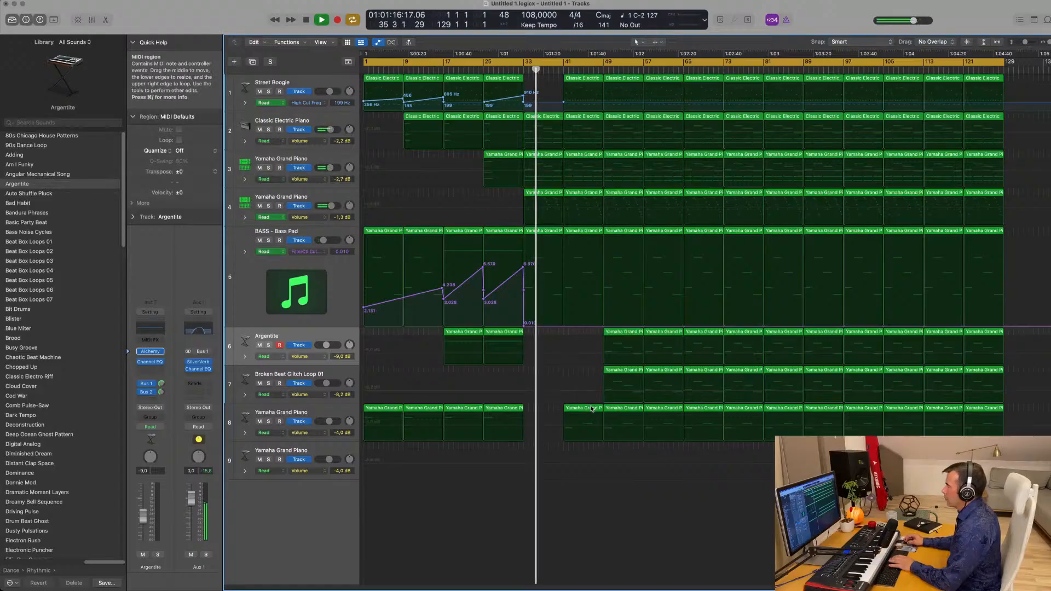
# Delete the track 8 Yamaha Grand Piano region at bar 41 and replay from about bar 32.
pyautogui.click(575, 408)
pyautogui.press('Delete')
pyautogui.click(520, 68)
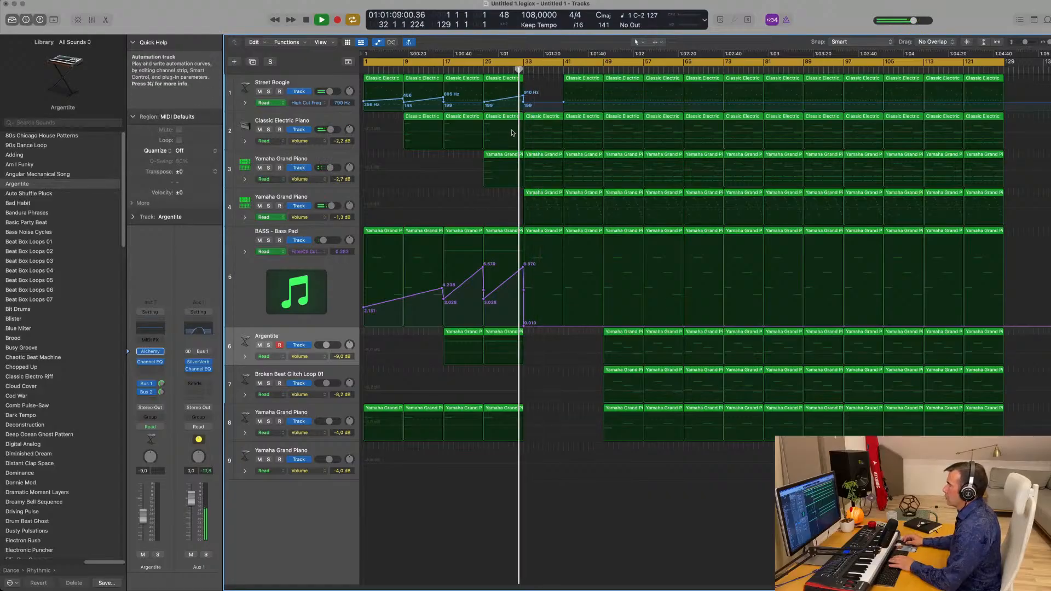
# Delete the track 3 Yamaha Grand Piano regions at bars 33 and 41.
pyautogui.click(547, 155)
pyautogui.press('Delete')
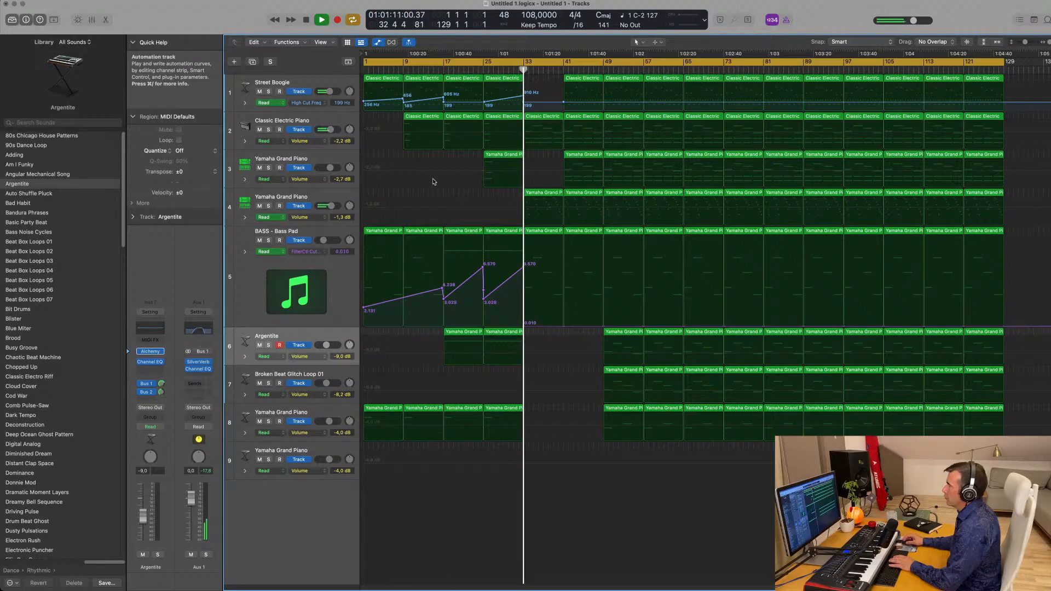
pyautogui.click(340, 198)
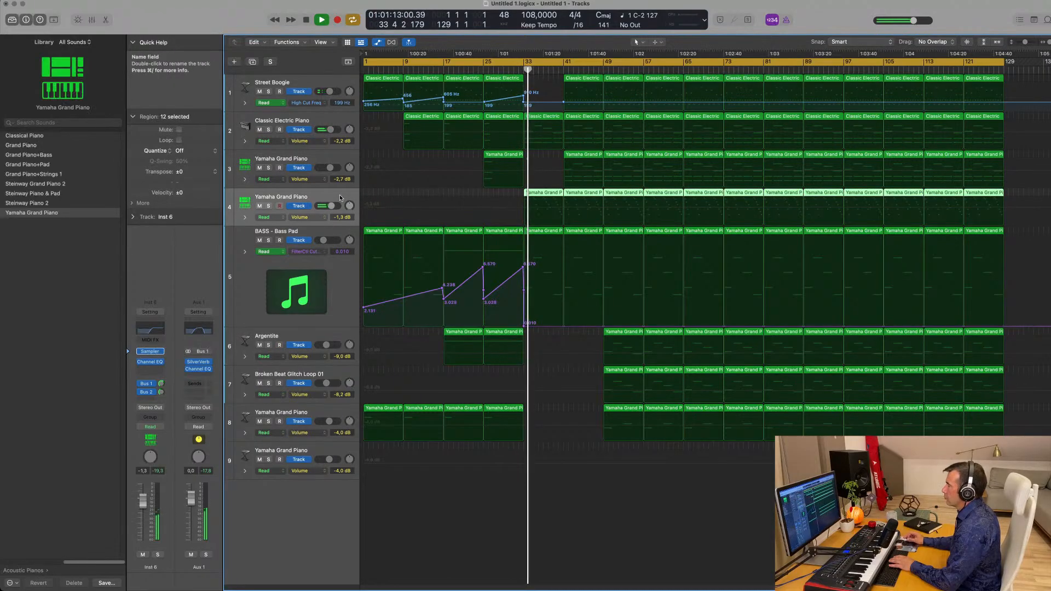
pyautogui.click(587, 432)
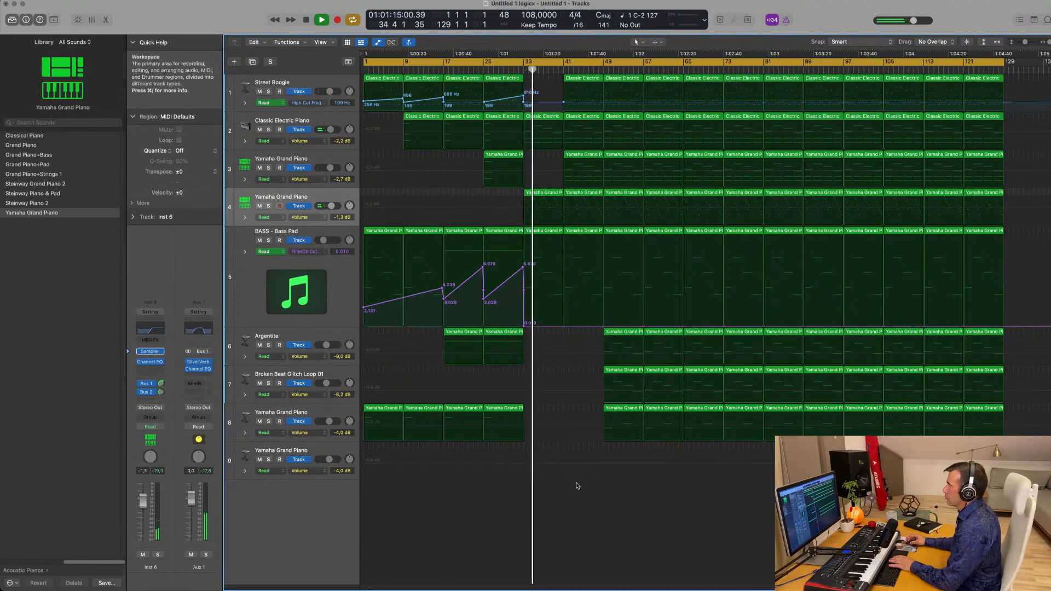
pyautogui.press('Delete')
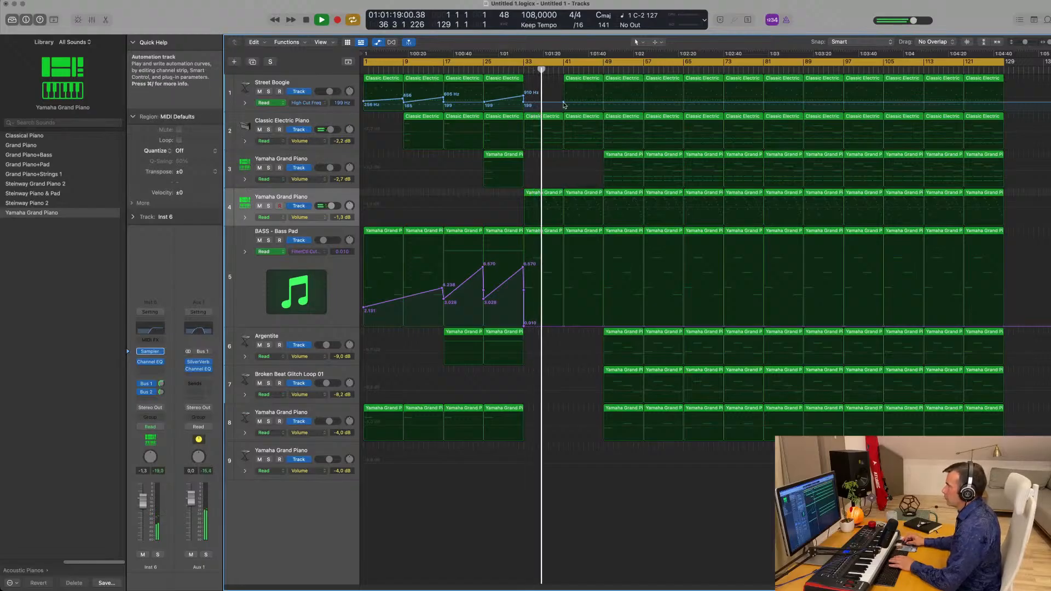
# Ramp Street Boogie's high cut to 1700 Hz over bars 41–49, and Classic Electric Piano's volume from about -15.6 to -2.2 dB over bars 33–49.
pyautogui.moveTo(578, 102); pyautogui.dragTo(603, 93)
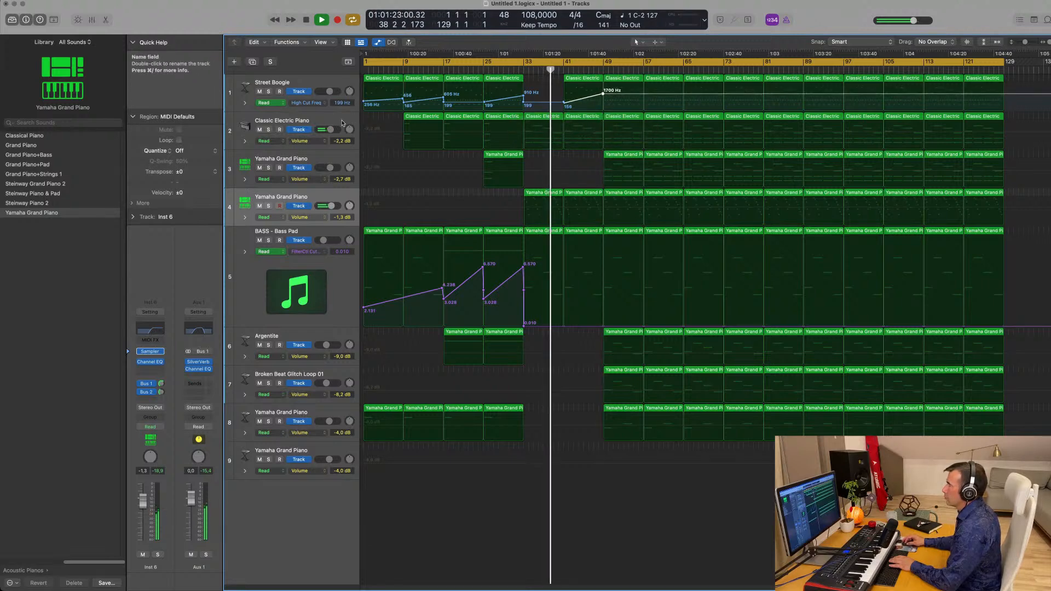
pyautogui.click(336, 121)
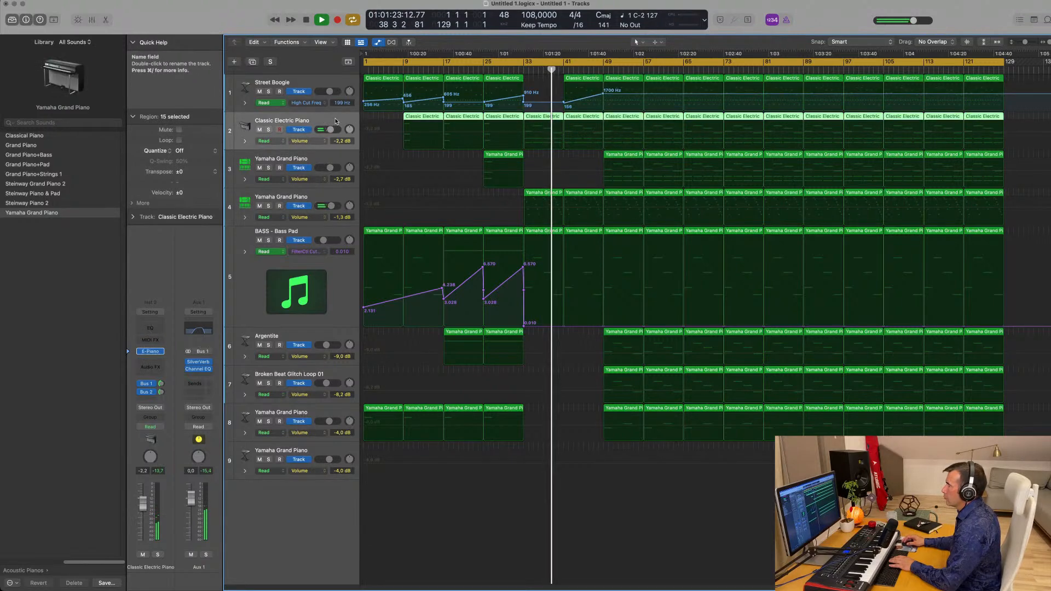
pyautogui.click(518, 136)
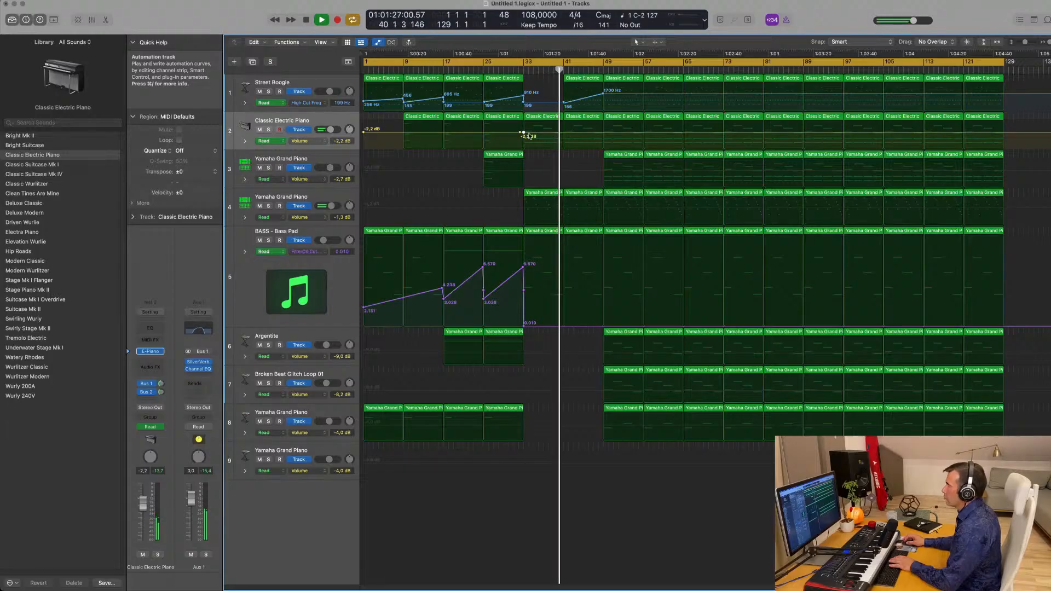
pyautogui.click(602, 135)
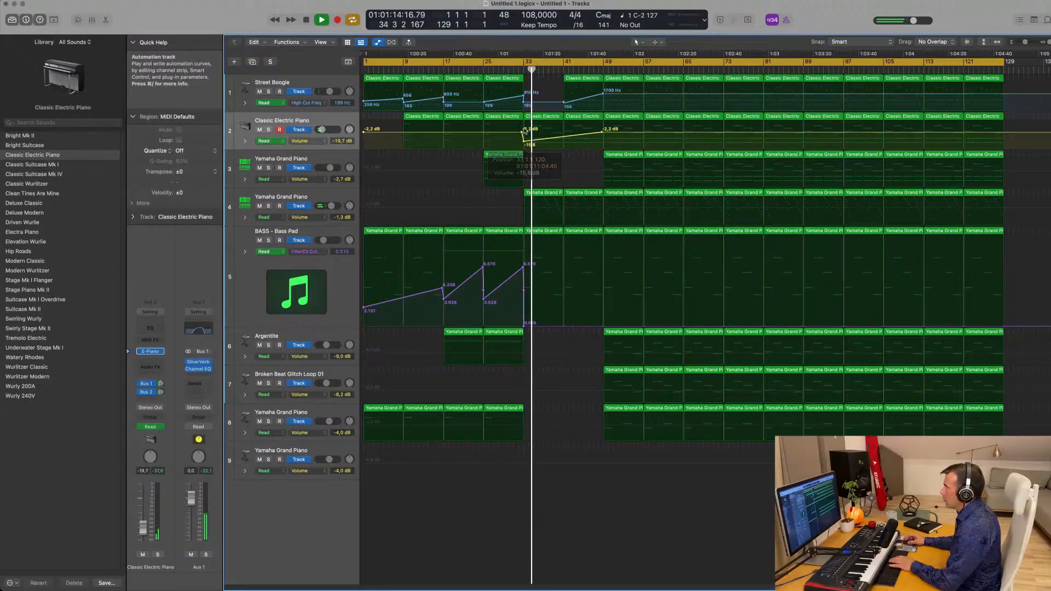
# Notch the Classic Electric Piano volume down to about -11.3 dB at bar 41, and ramp the Bass Pad filter cutoff to about 5.95 at bar 49.
pyautogui.click(514, 70)
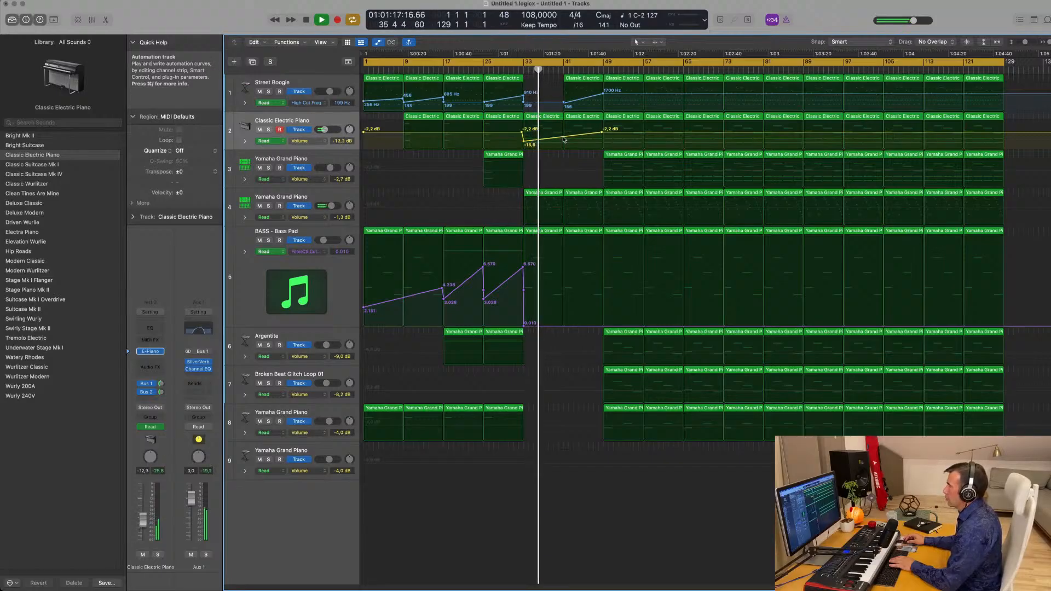
pyautogui.moveTo(565, 137); pyautogui.dragTo(565, 139)
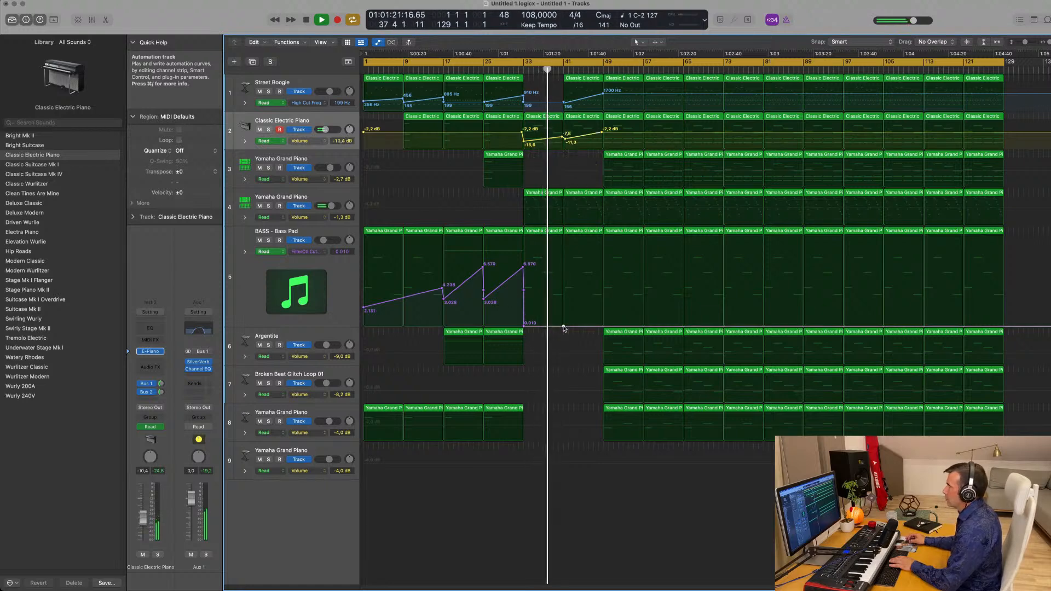
pyautogui.moveTo(564, 327); pyautogui.dragTo(602, 272)
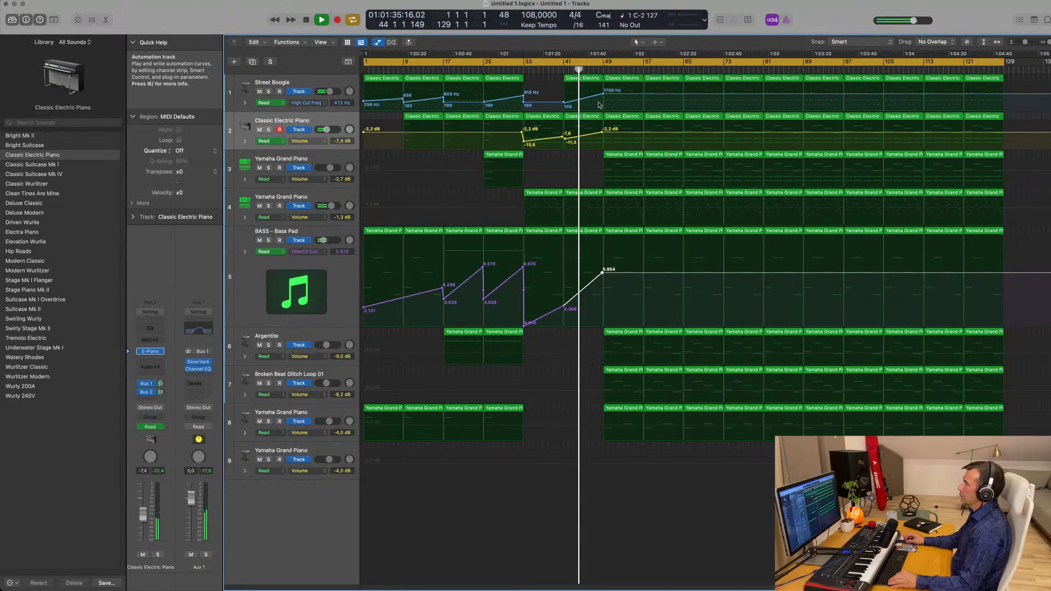
# Drop the Street Boogie high cut to about 258 Hz and the Bass Pad filter cutoff to about 2.98 at bar 49.
pyautogui.moveTo(604, 96); pyautogui.dragTo(603, 94)
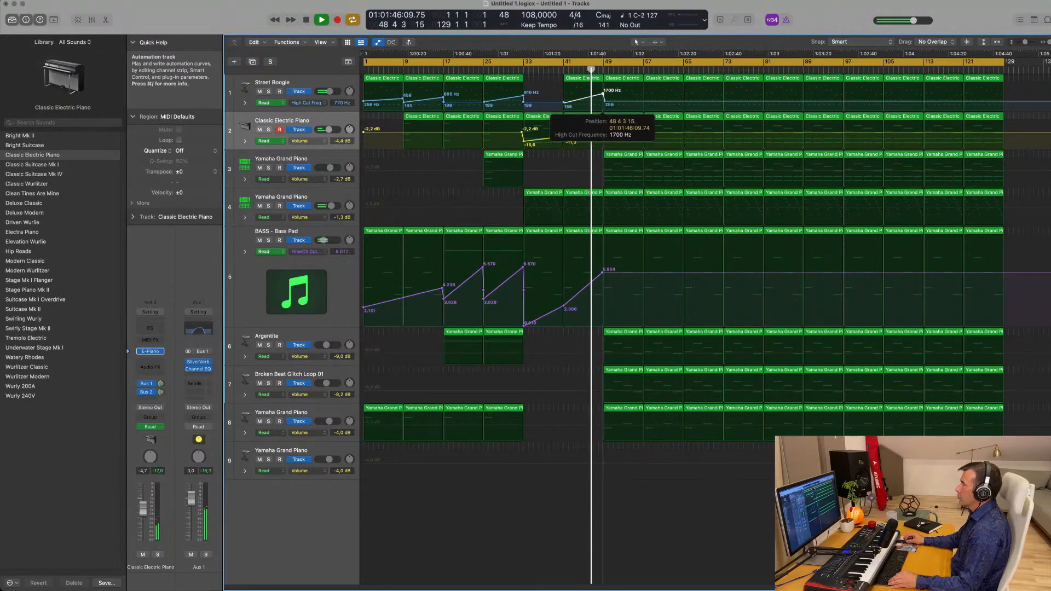
pyautogui.click(604, 103)
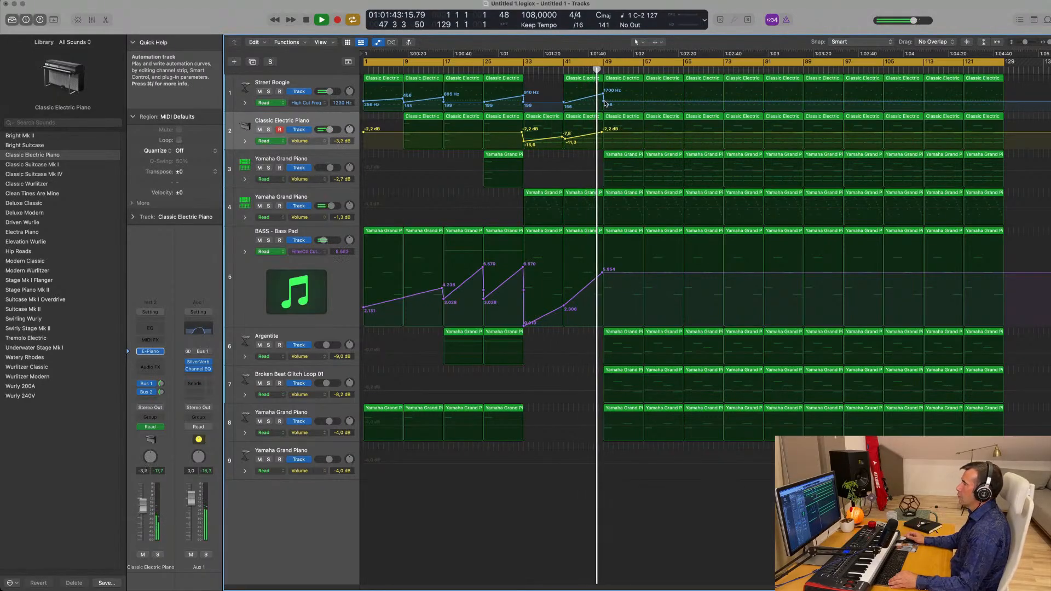
pyautogui.moveTo(604, 273); pyautogui.dragTo(605, 303)
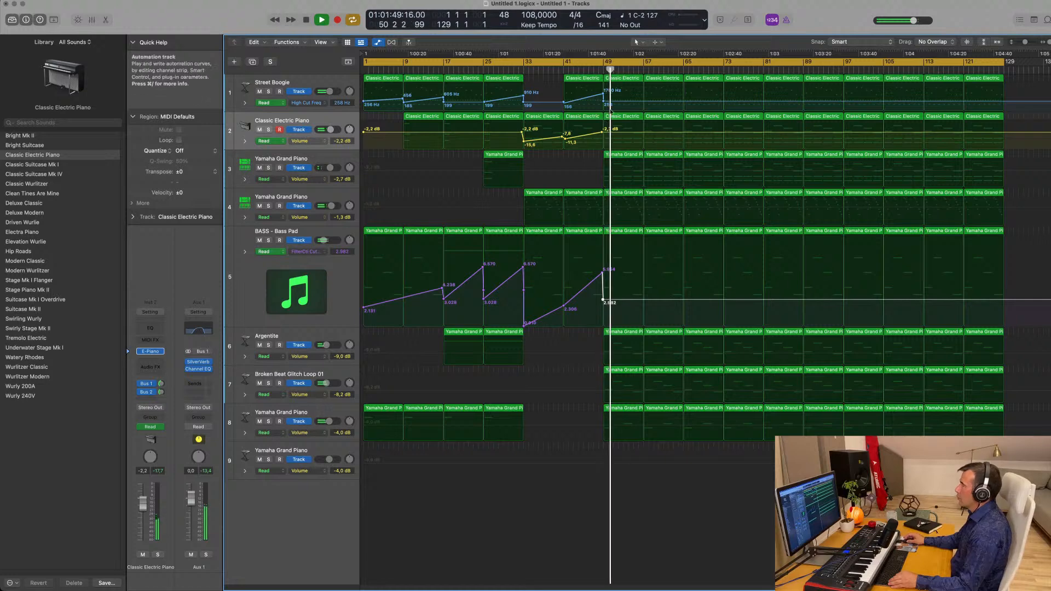
# Delete the track 4 Yamaha Grand Piano regions at bars 49 and 57.
pyautogui.click(627, 194)
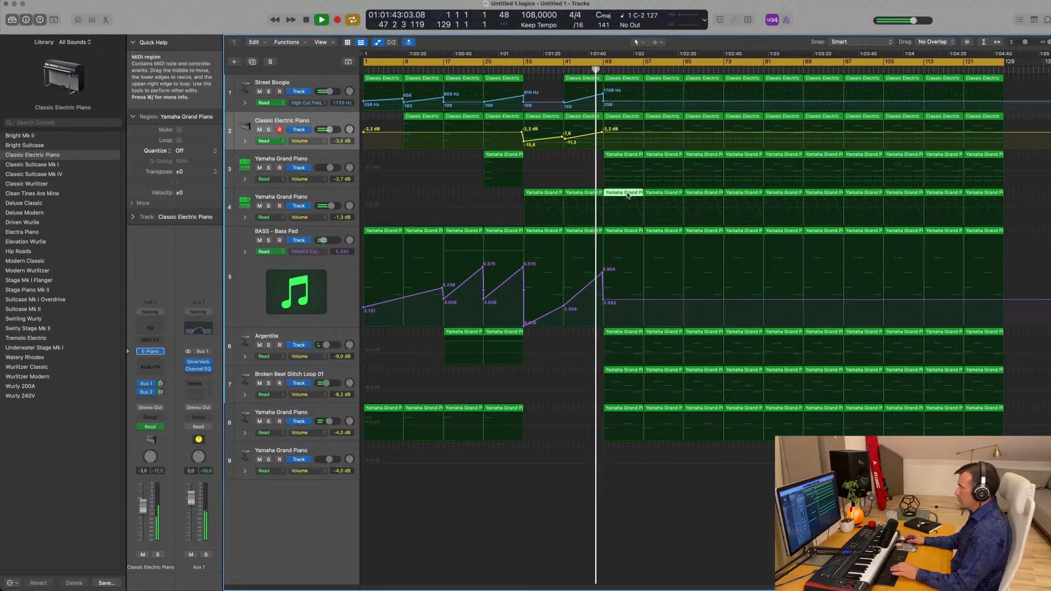
pyautogui.press('Delete')
pyautogui.click(659, 196)
pyautogui.press('Delete')
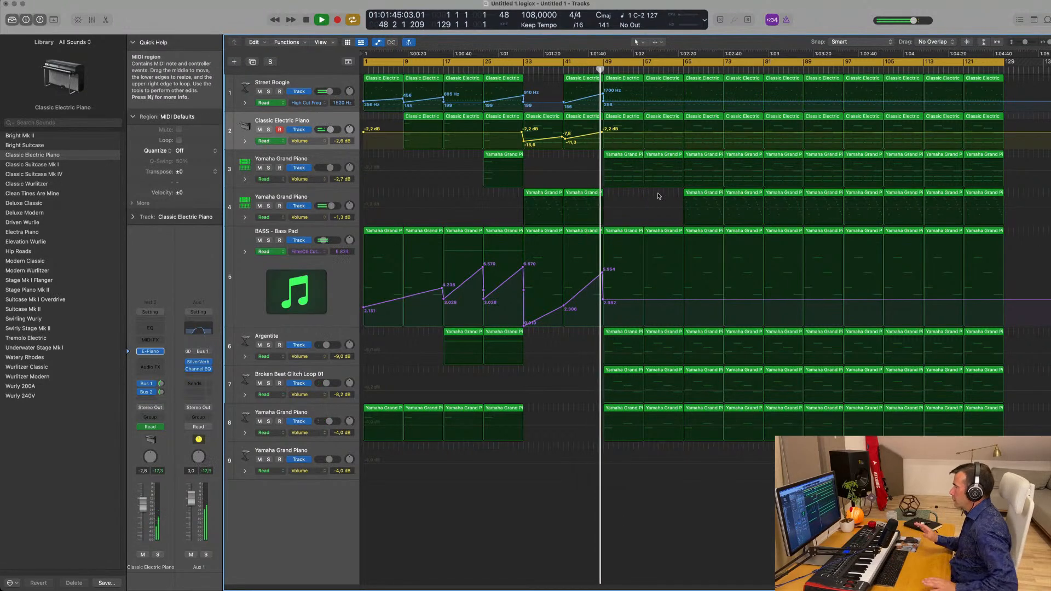